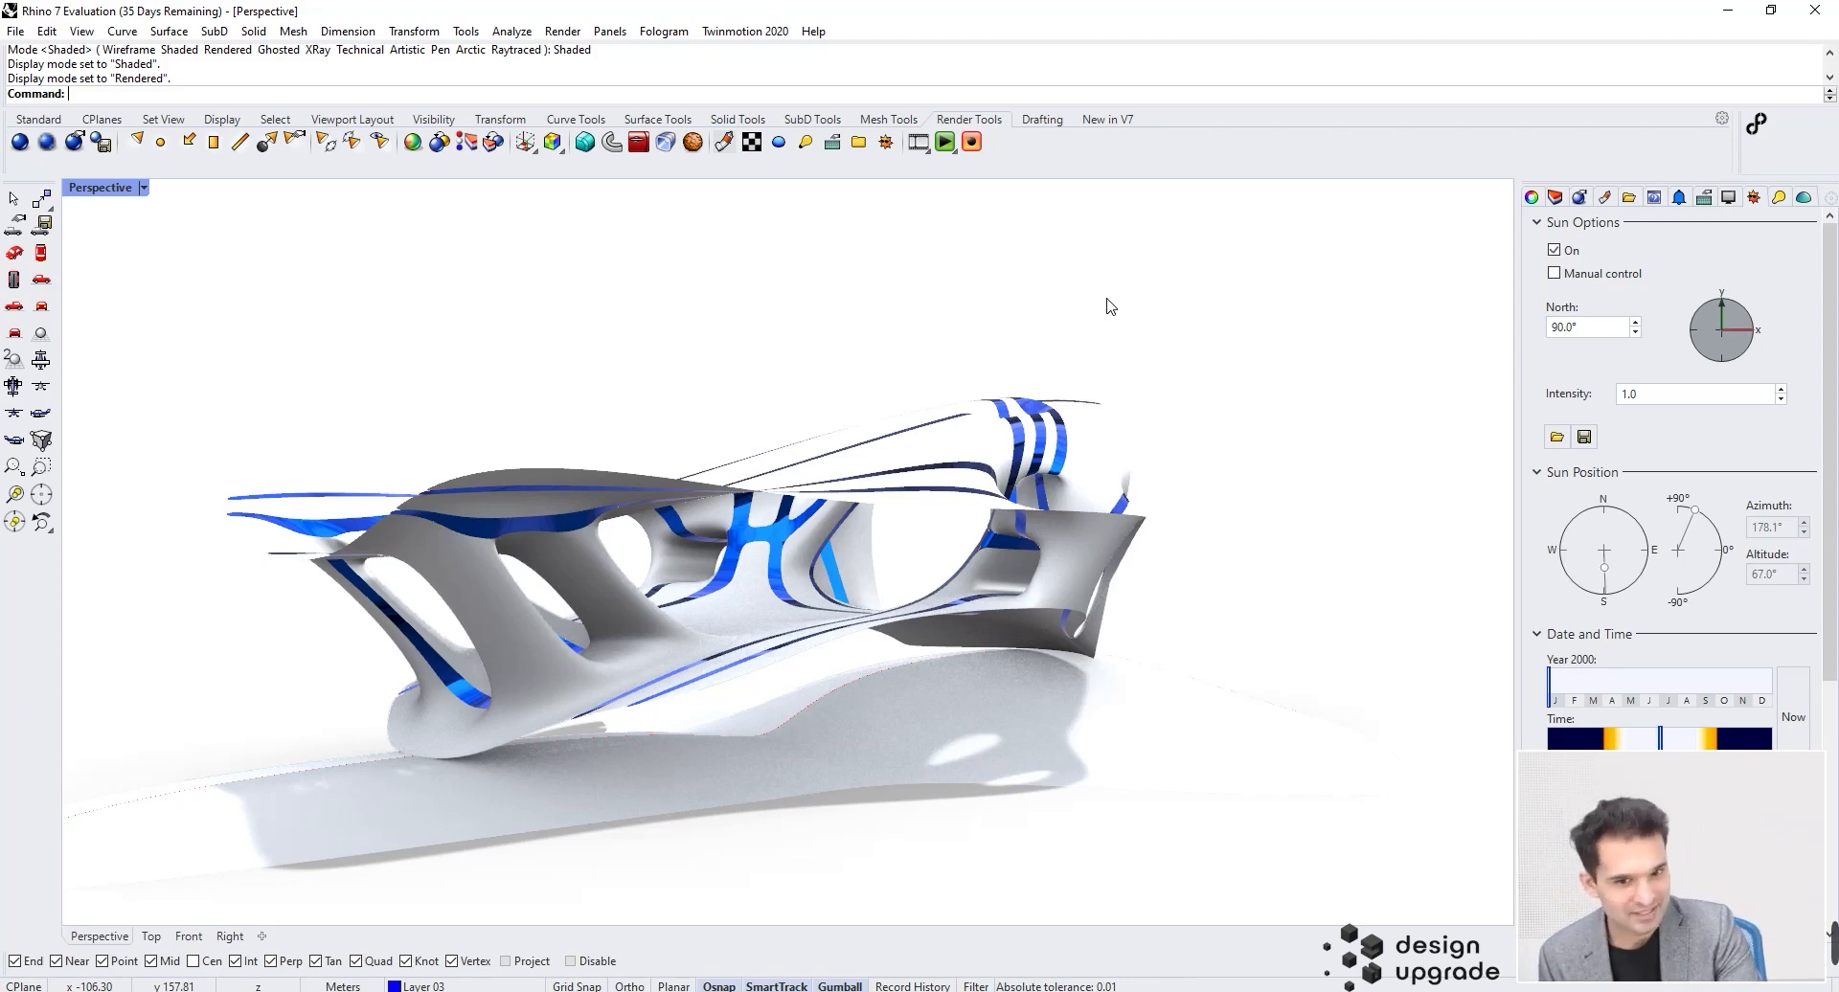
Step: Switch the perspective view of the finished pavilion model to Shaded display mode, with the SubD tools at hand
{"action": "right_click_drag", "start_coordinate": [1083, 561], "coordinate": [939, 518]}
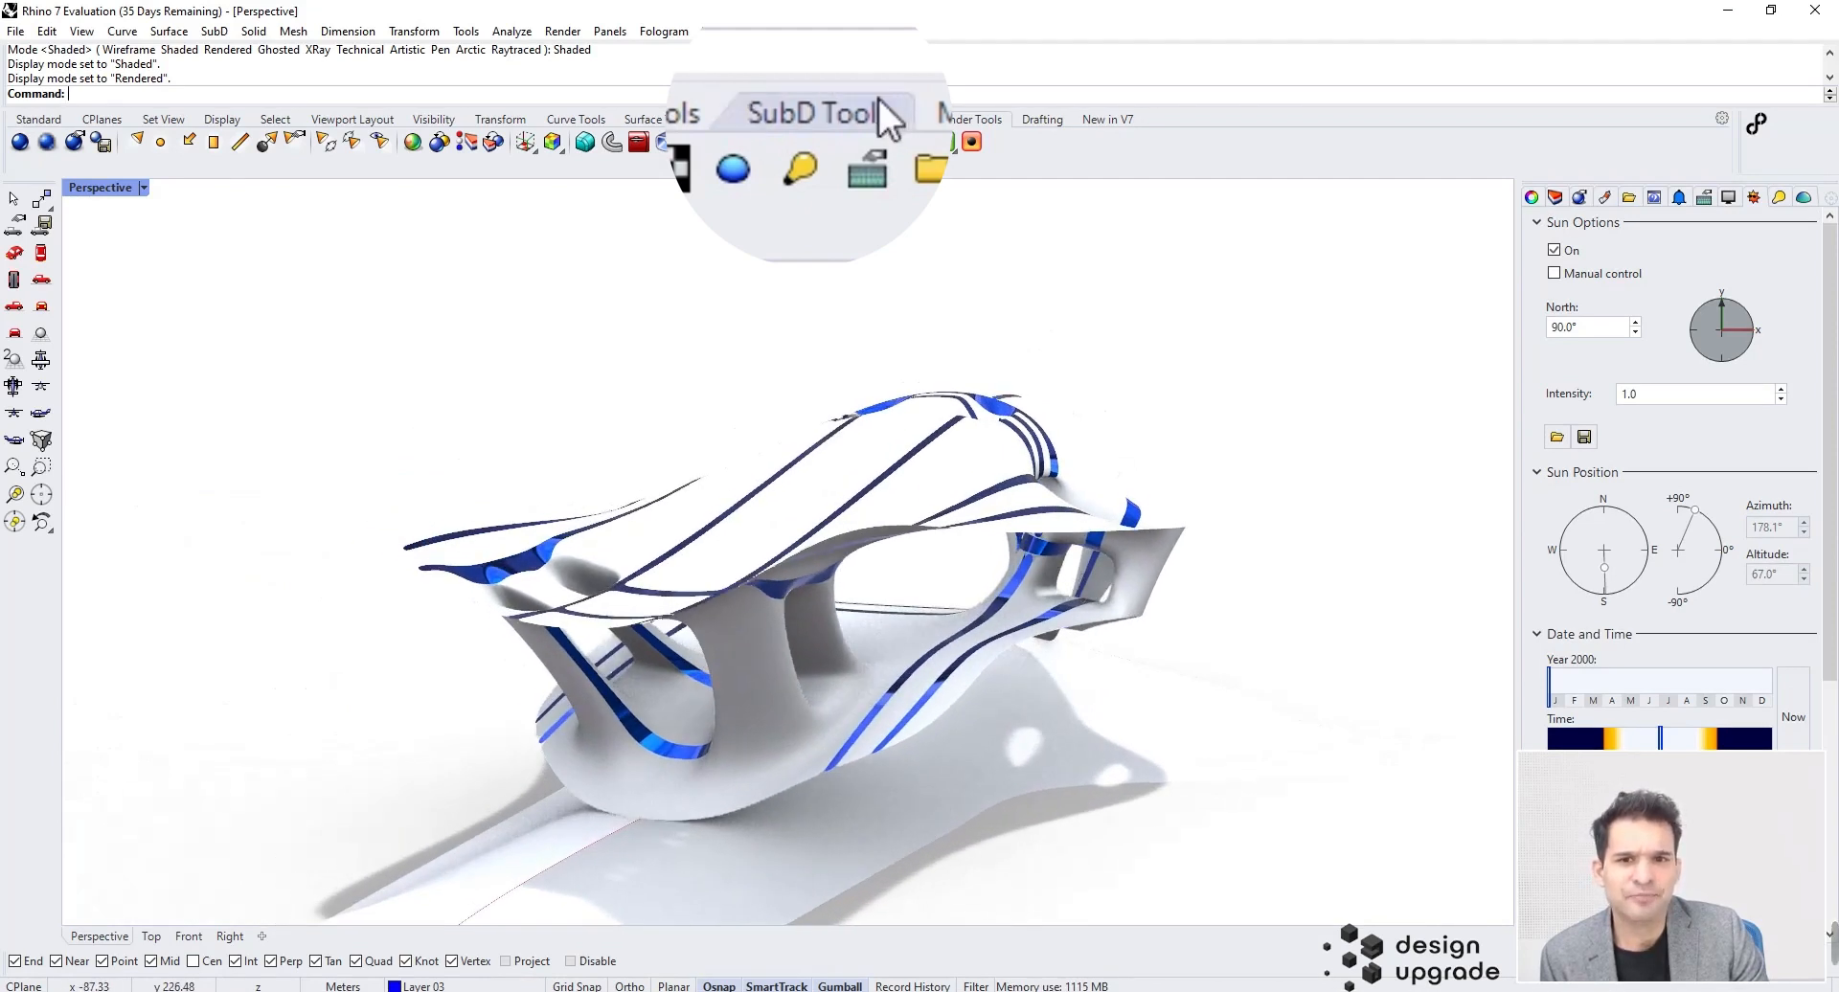
{"action": "left_click", "coordinate": [822, 118]}
{"action": "right_click_drag", "start_coordinate": [788, 345], "coordinate": [757, 496]}
{"action": "scroll", "coordinate": [756, 490], "scroll_direction": "up", "scroll_amount": 3}
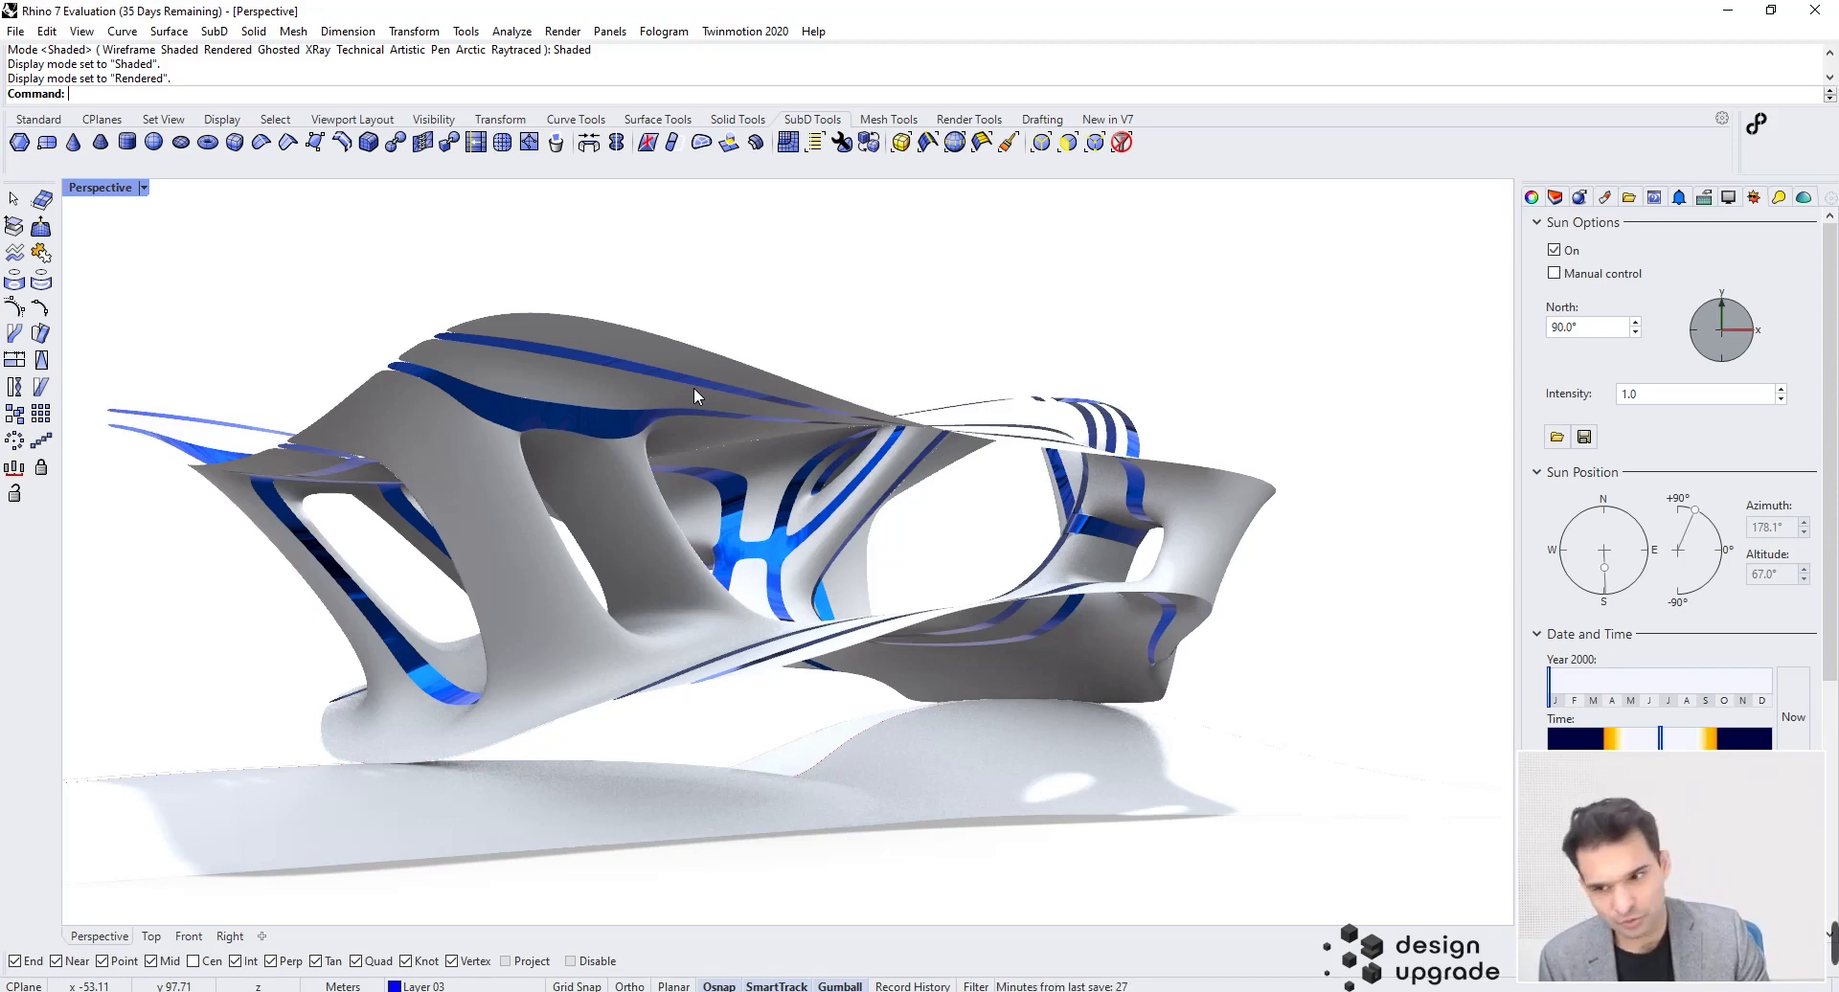
{"action": "right_click_drag", "start_coordinate": [669, 378], "coordinate": [693, 446]}
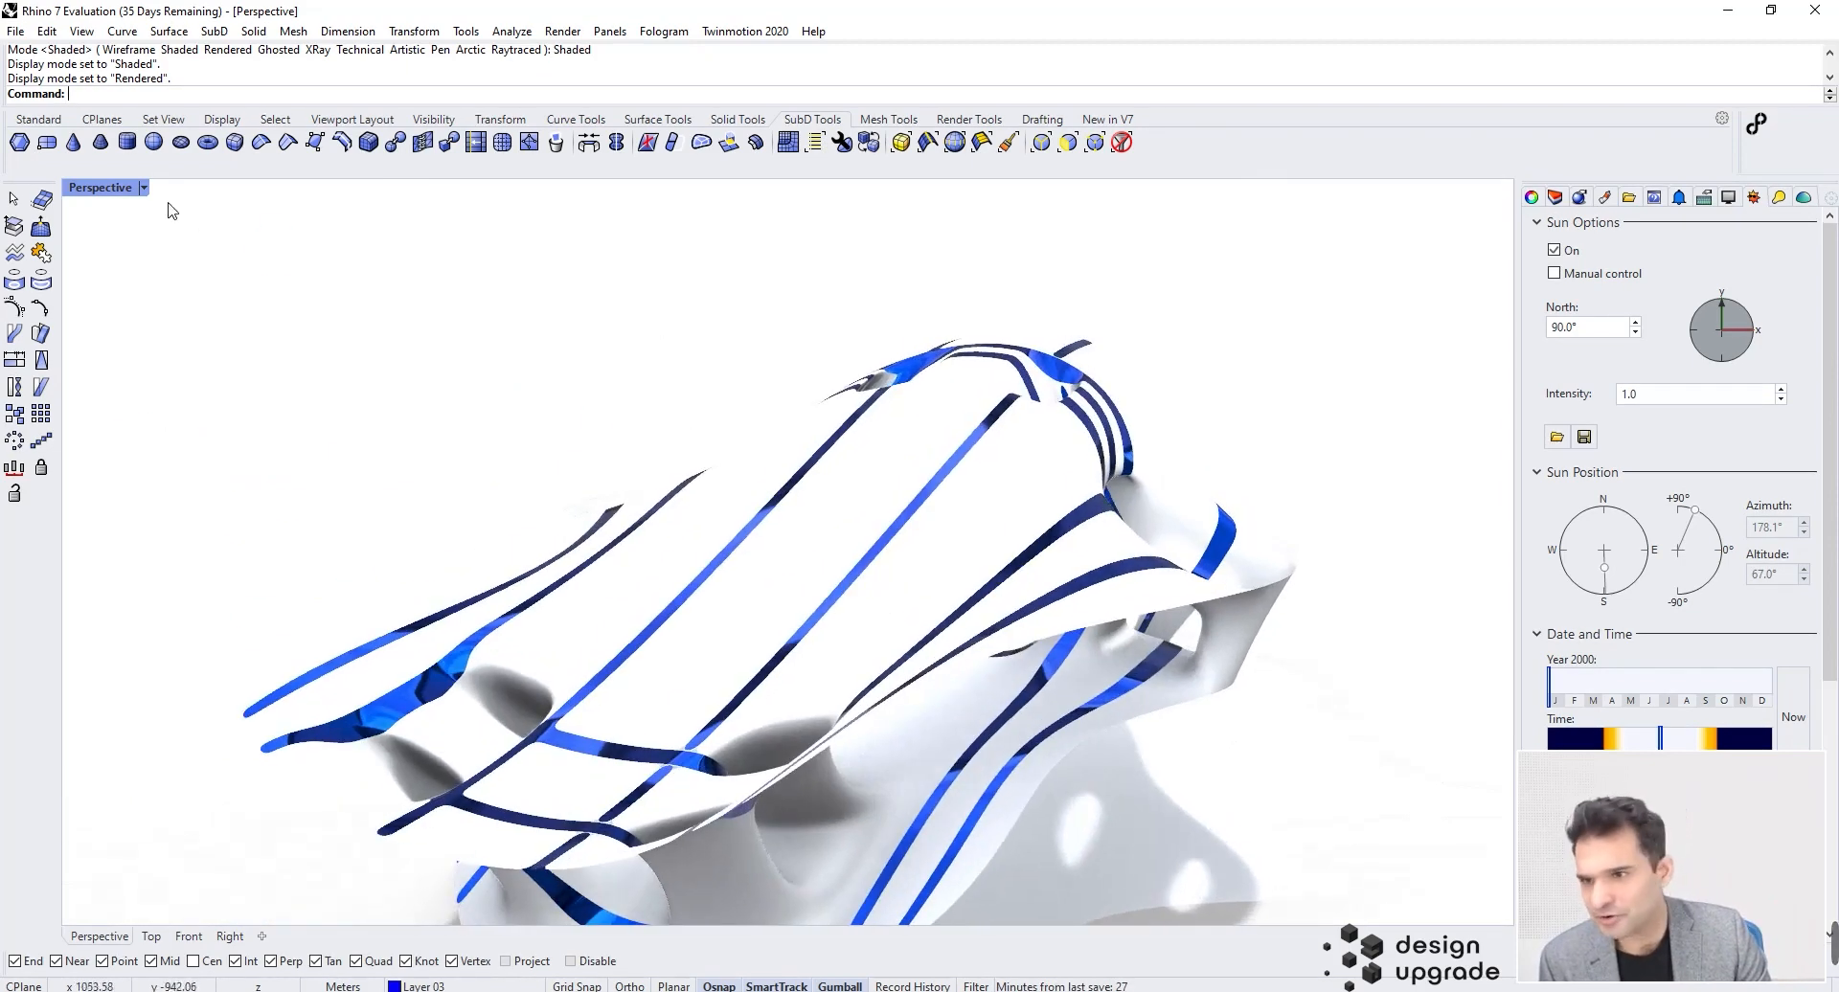
{"action": "left_click", "coordinate": [142, 190]}
{"action": "left_click", "coordinate": [101, 277]}
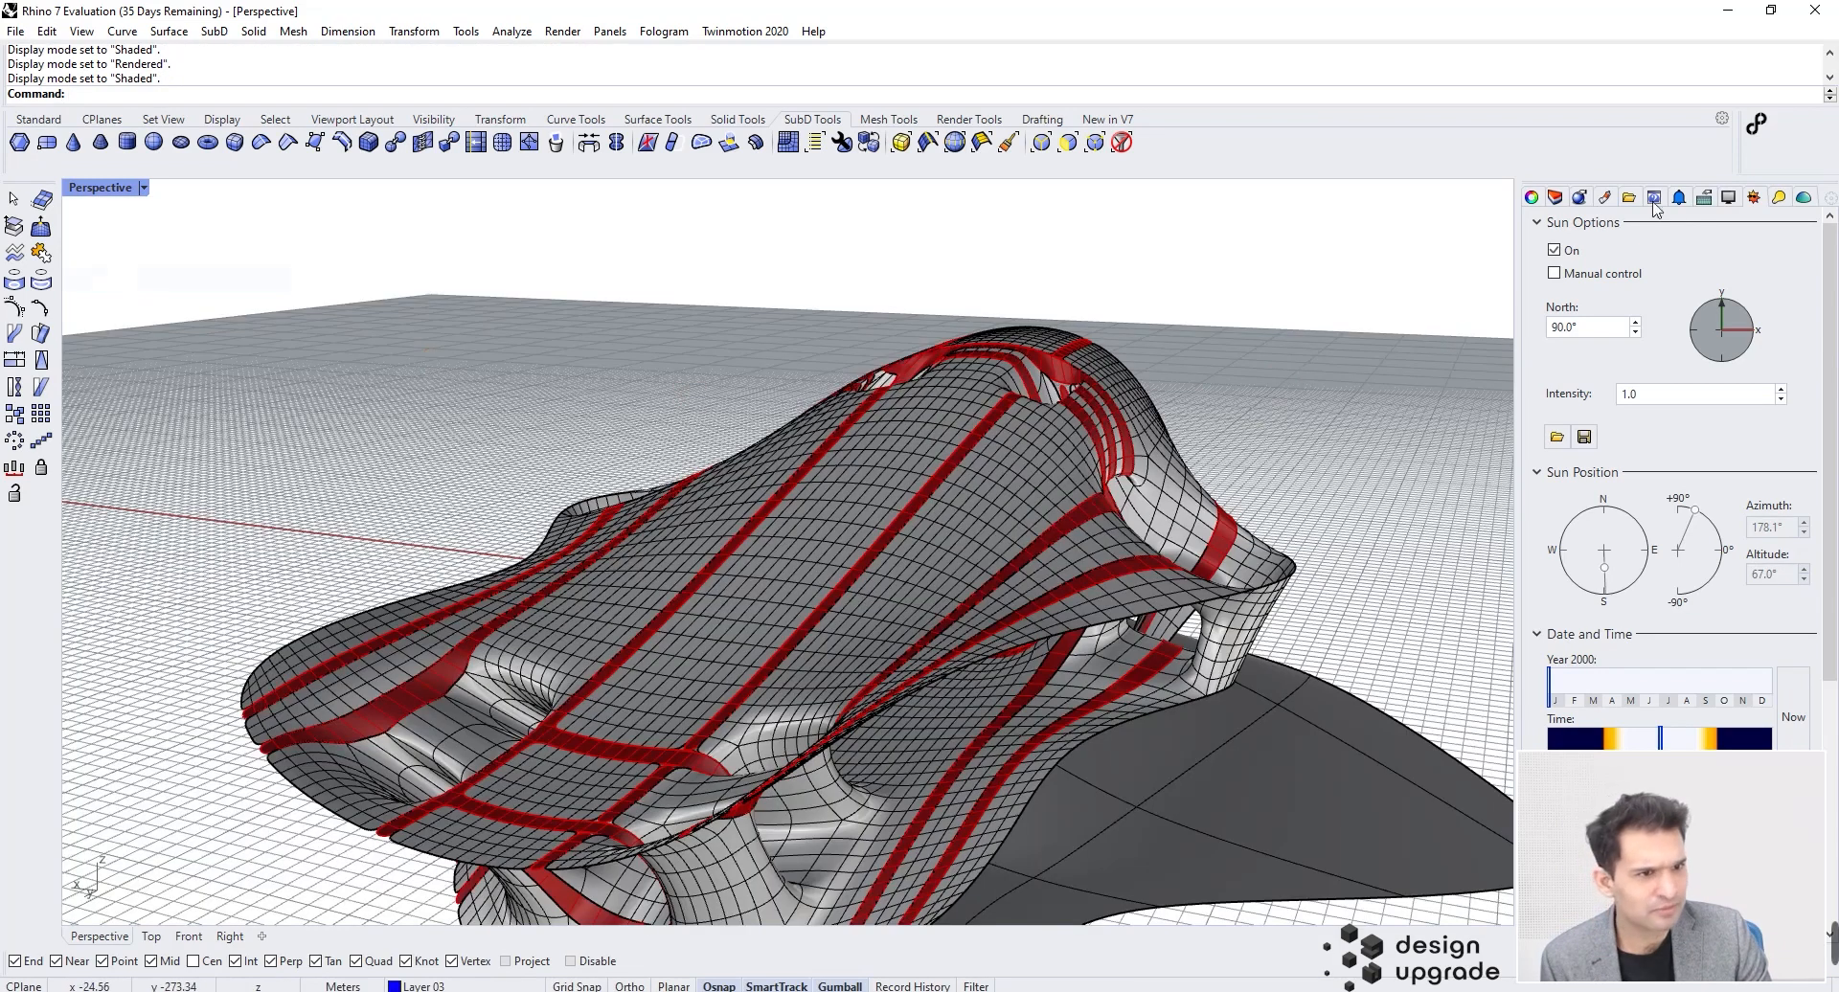
Step: Hide the Layer 01 and Default layers to clear the existing pavilion geometry from the scene
{"action": "left_click", "coordinate": [1556, 198]}
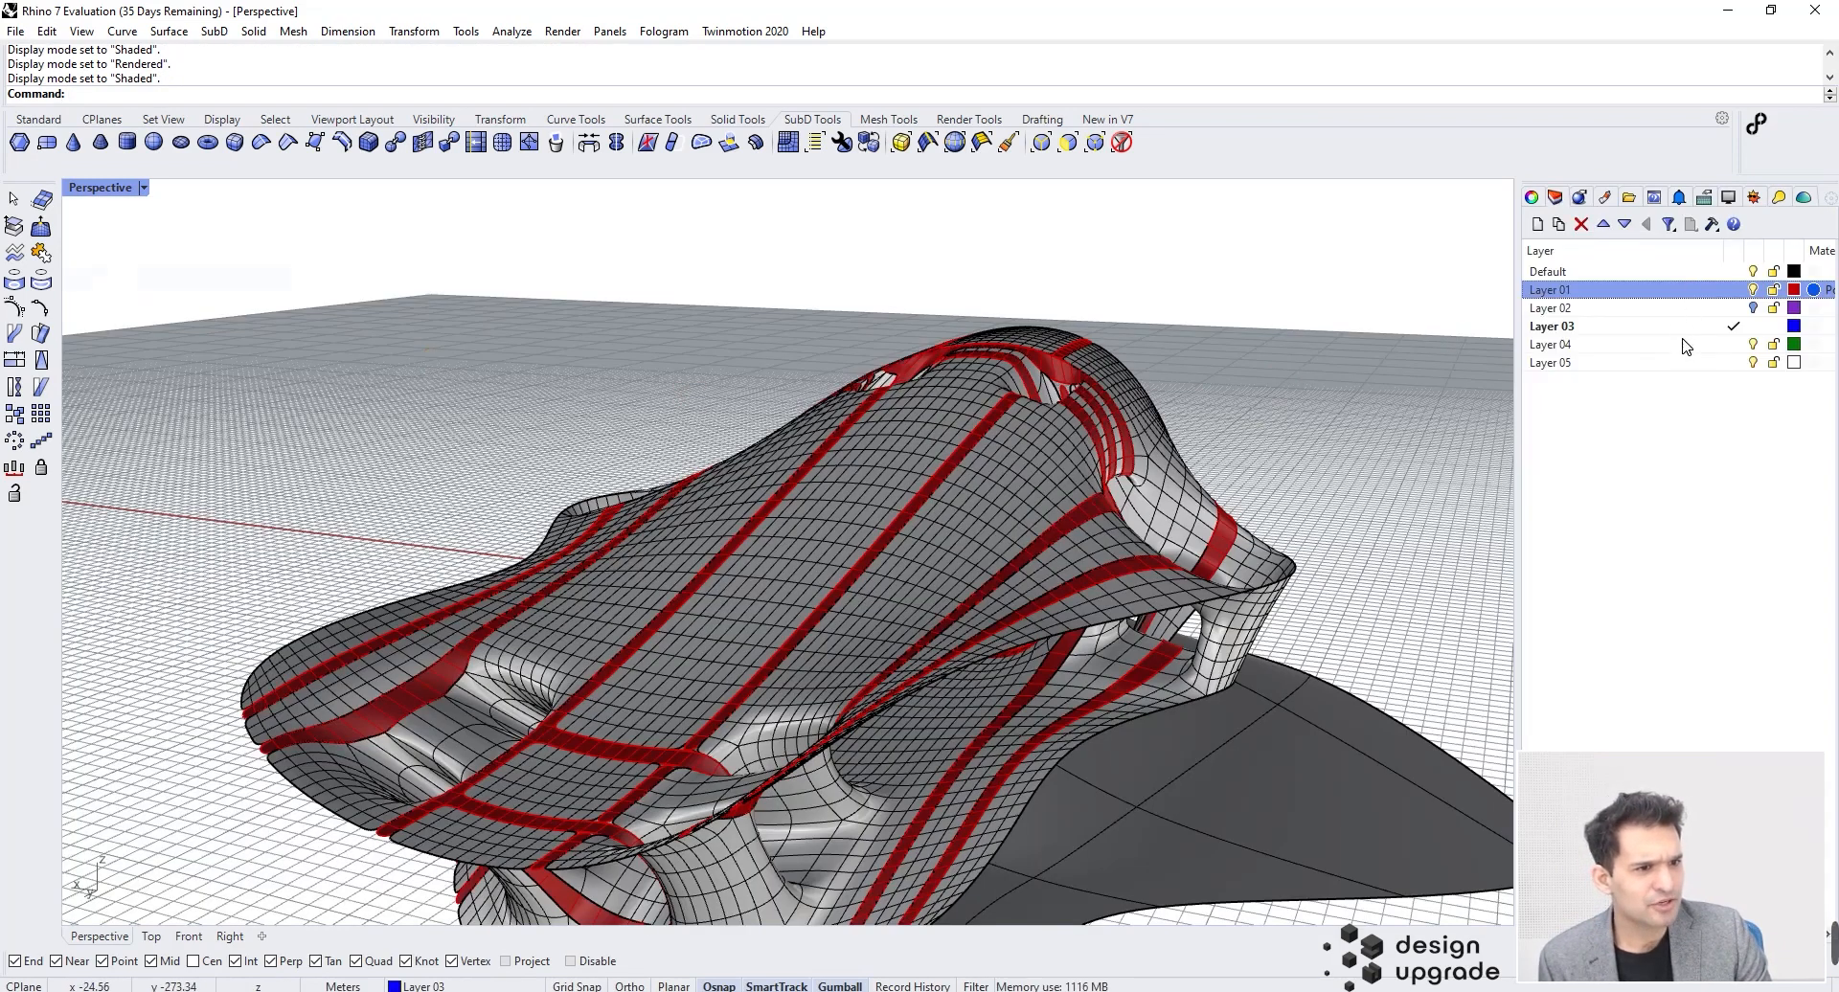
{"action": "left_click", "coordinate": [1753, 289]}
{"action": "left_click", "coordinate": [1753, 271]}
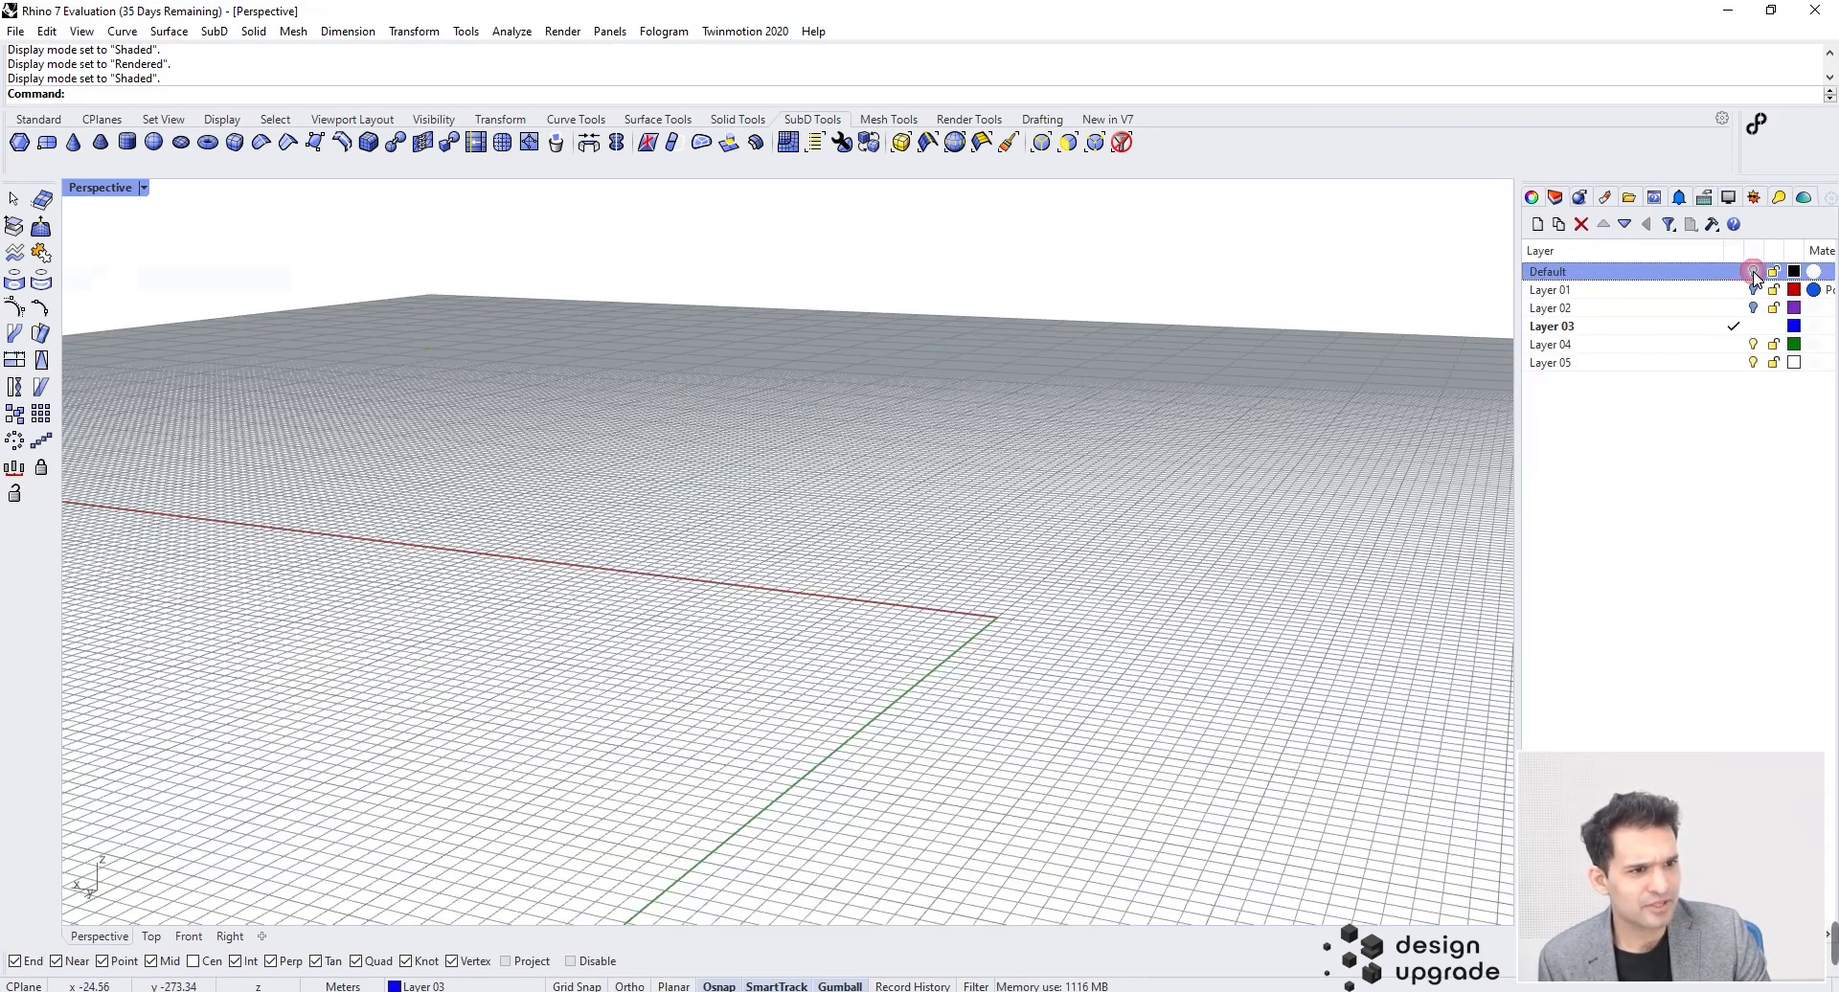
Step: Set the display color of Layer 03 to black
{"action": "left_click", "coordinate": [1794, 326]}
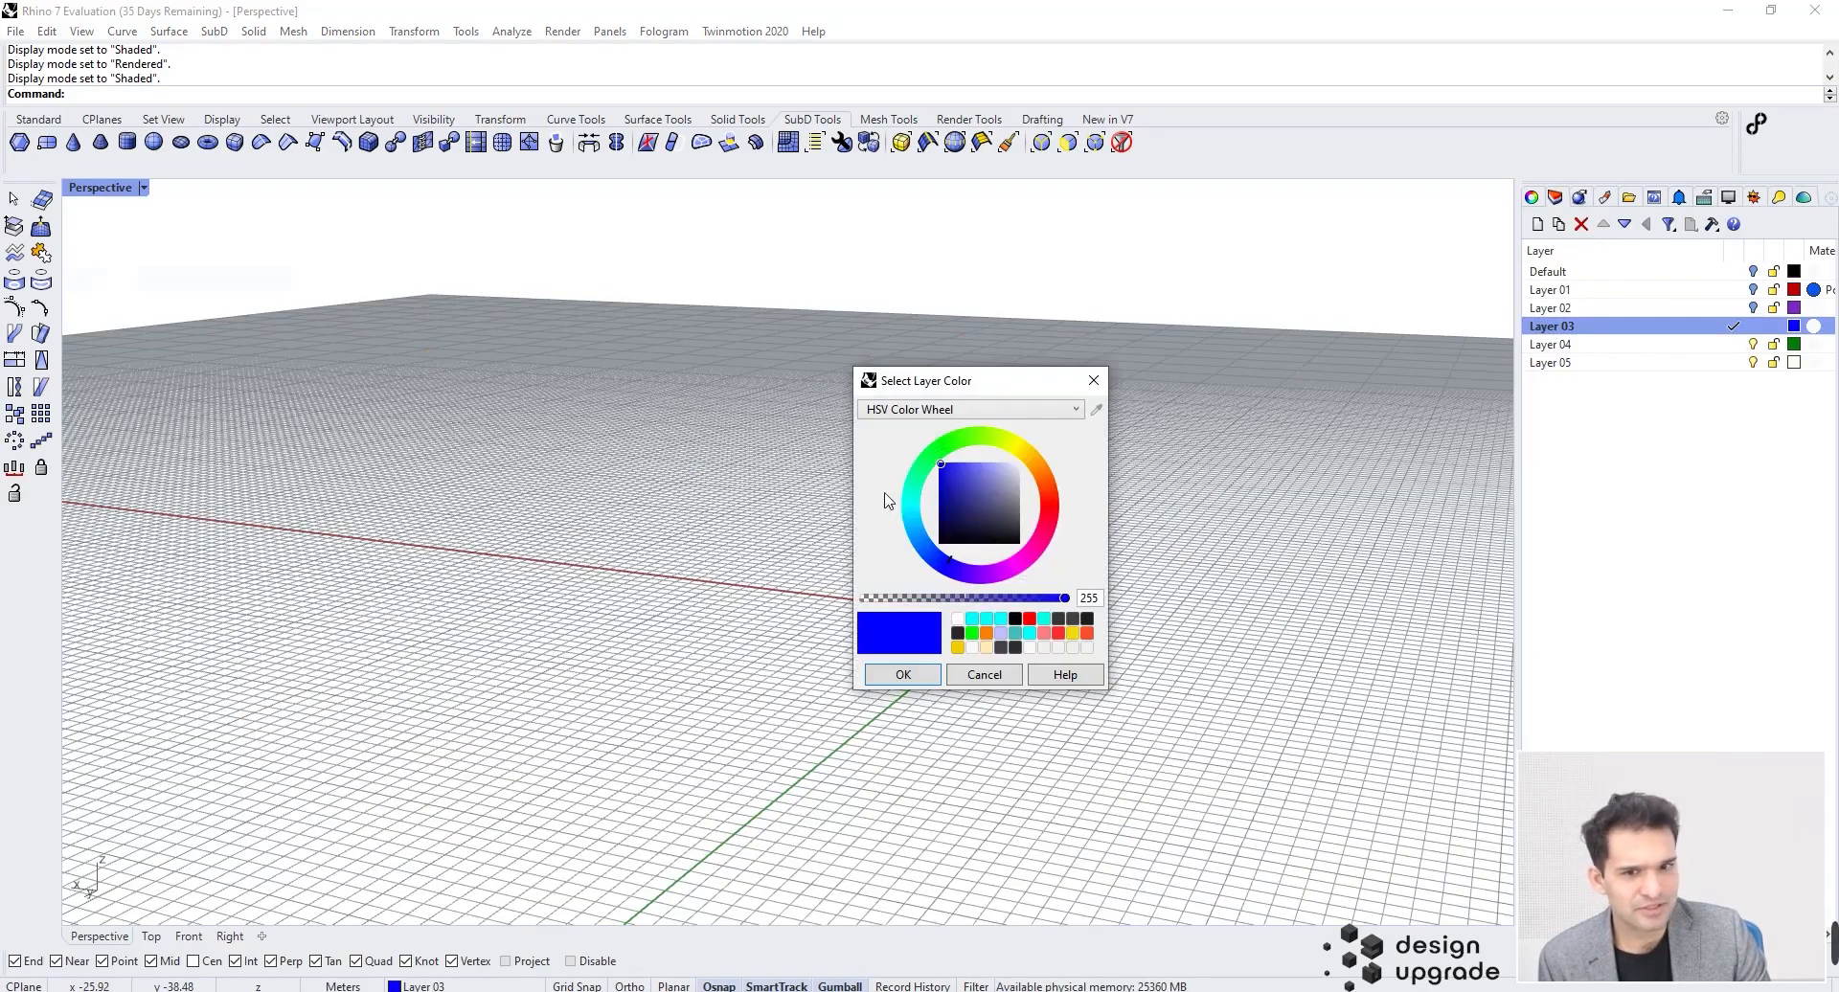
{"action": "left_click_drag", "start_coordinate": [996, 555], "coordinate": [1039, 556]}
{"action": "left_click", "coordinate": [903, 676]}
{"action": "right_click_drag", "start_coordinate": [1187, 546], "coordinate": [686, 508]}
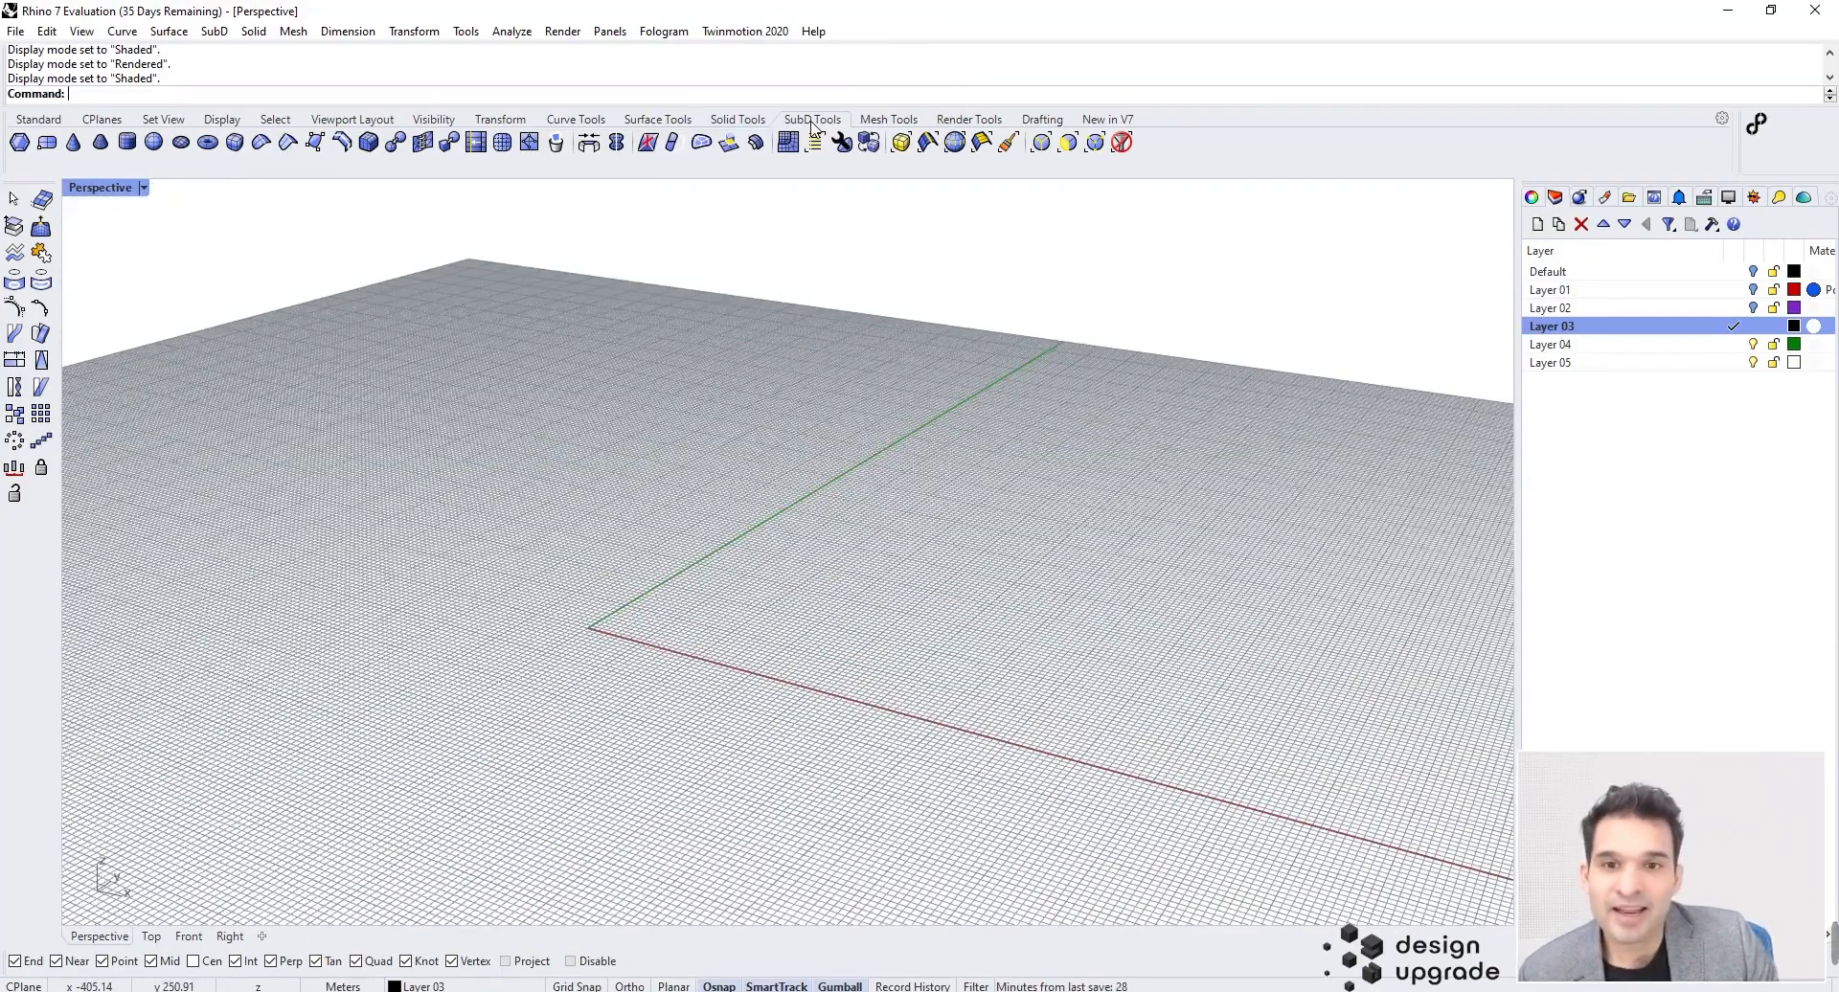
Step: Set up a SubD plane with an XCount of 3 and a YCount of 3
{"action": "left_click", "coordinate": [57, 144]}
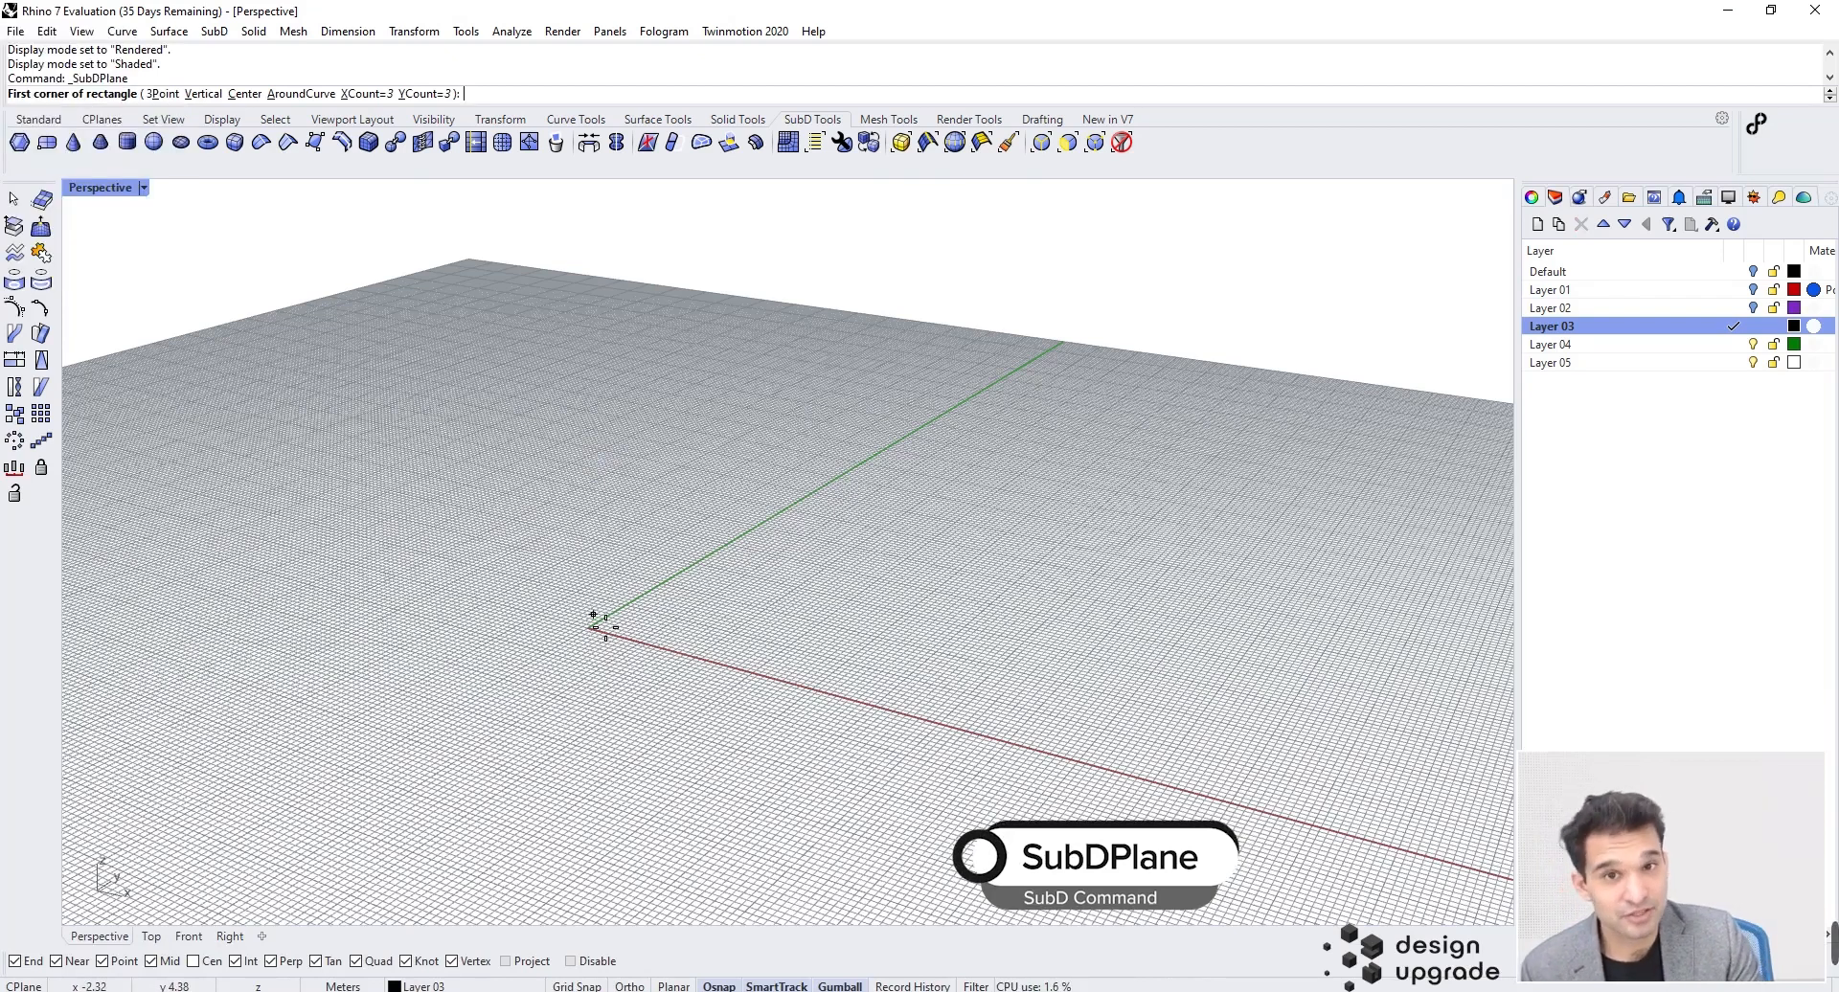
{"action": "left_click", "coordinate": [366, 94]}
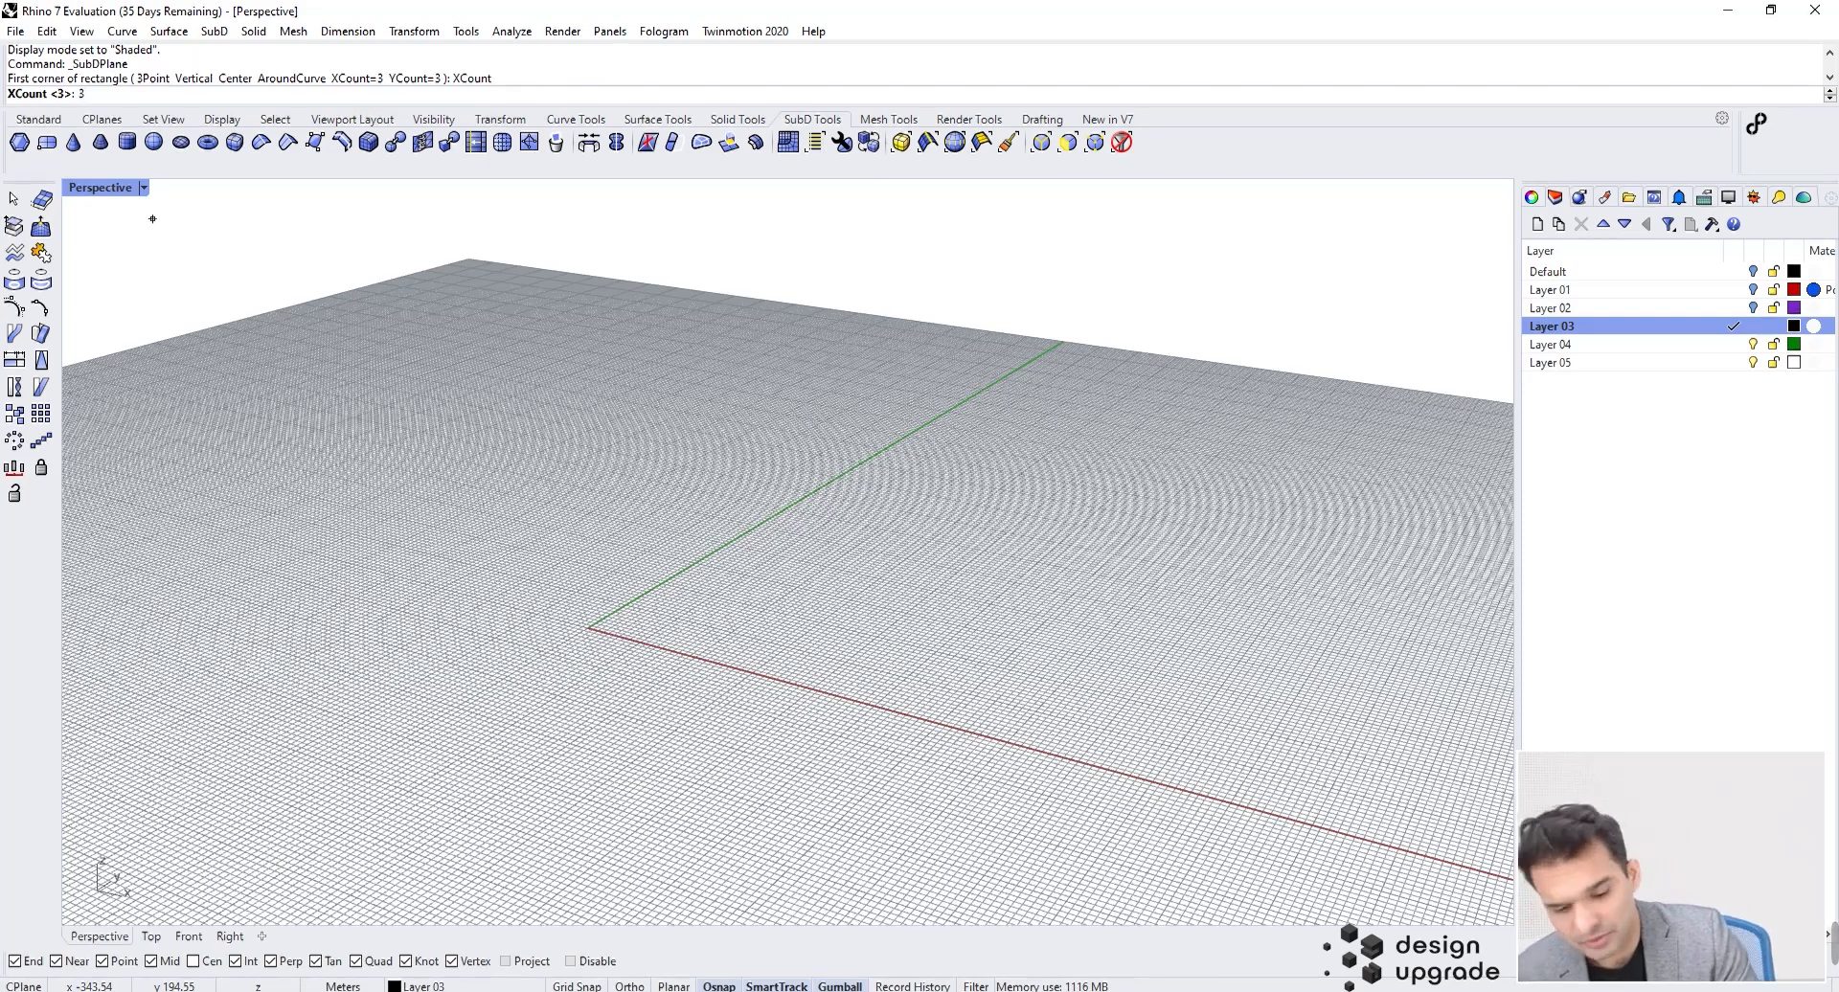
{"action": "type", "text": "3"}
{"action": "key", "text": "Return"}
{"action": "left_click", "coordinate": [414, 94]}
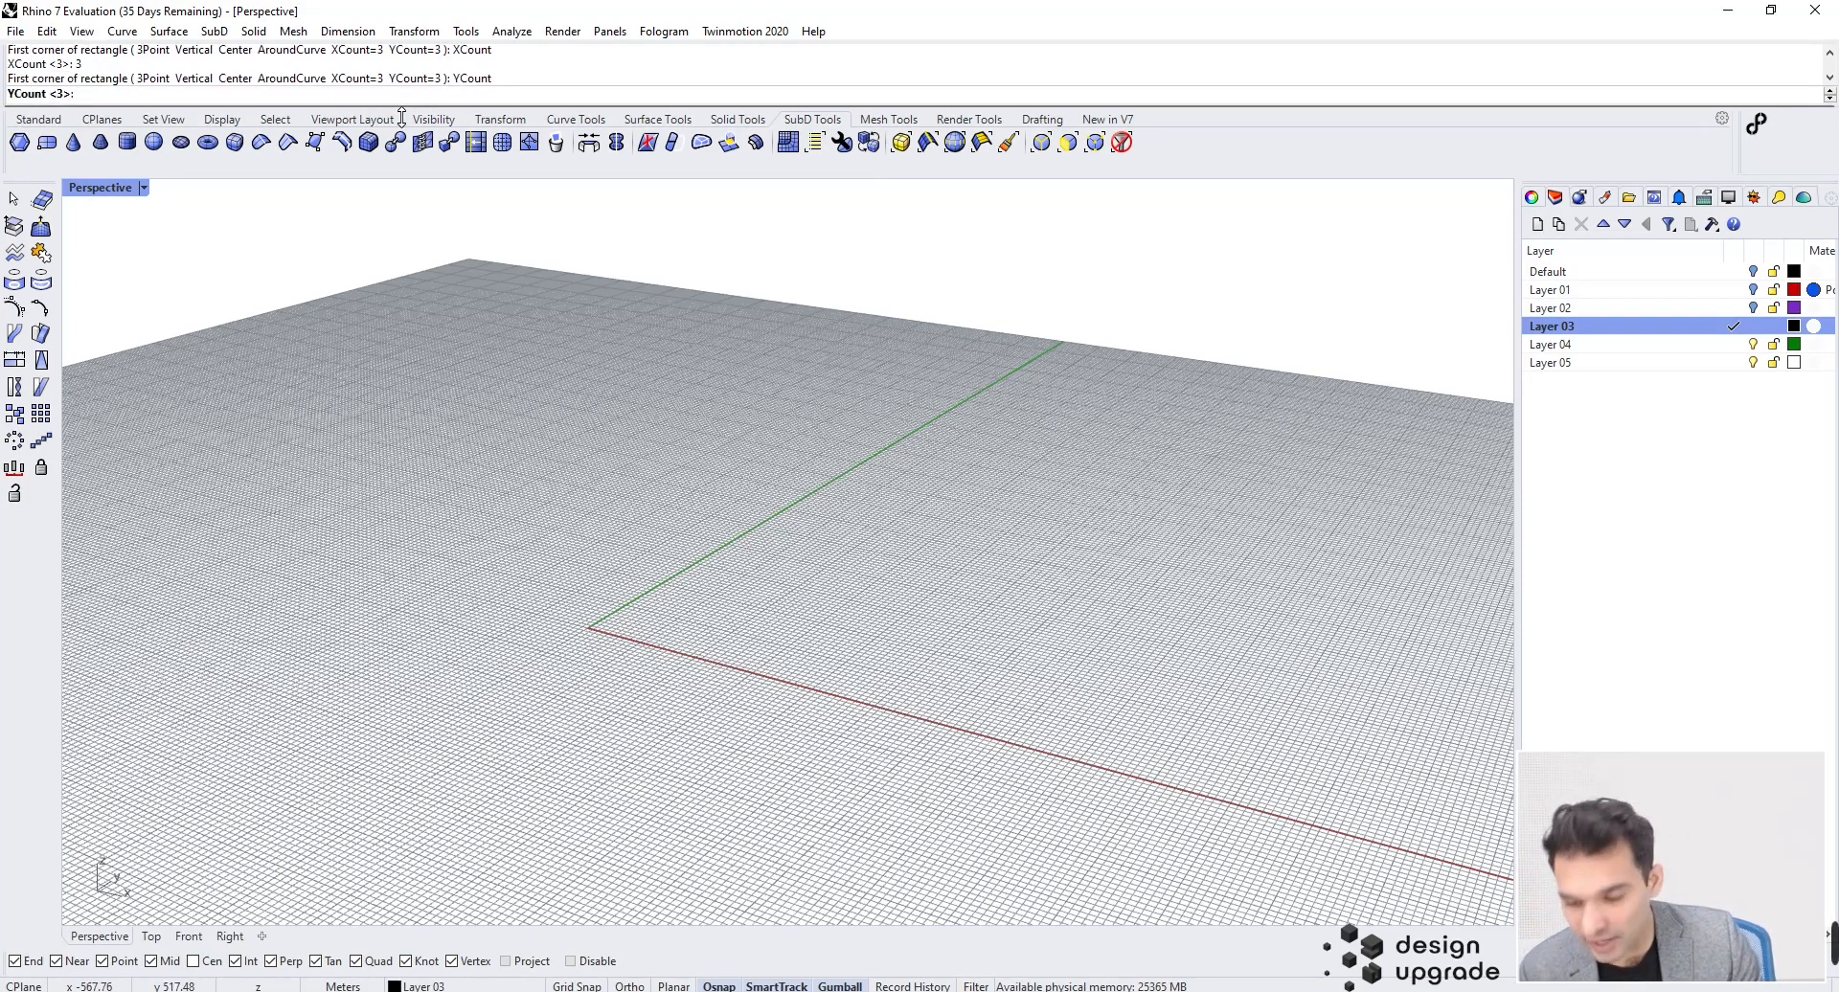
{"action": "key", "text": "Return"}
Step: Create the SubD plane from the origin with a length of 20 and a width of 30
{"action": "right_click_drag", "start_coordinate": [527, 652], "coordinate": [687, 632]}
{"action": "type", "text": "0"}
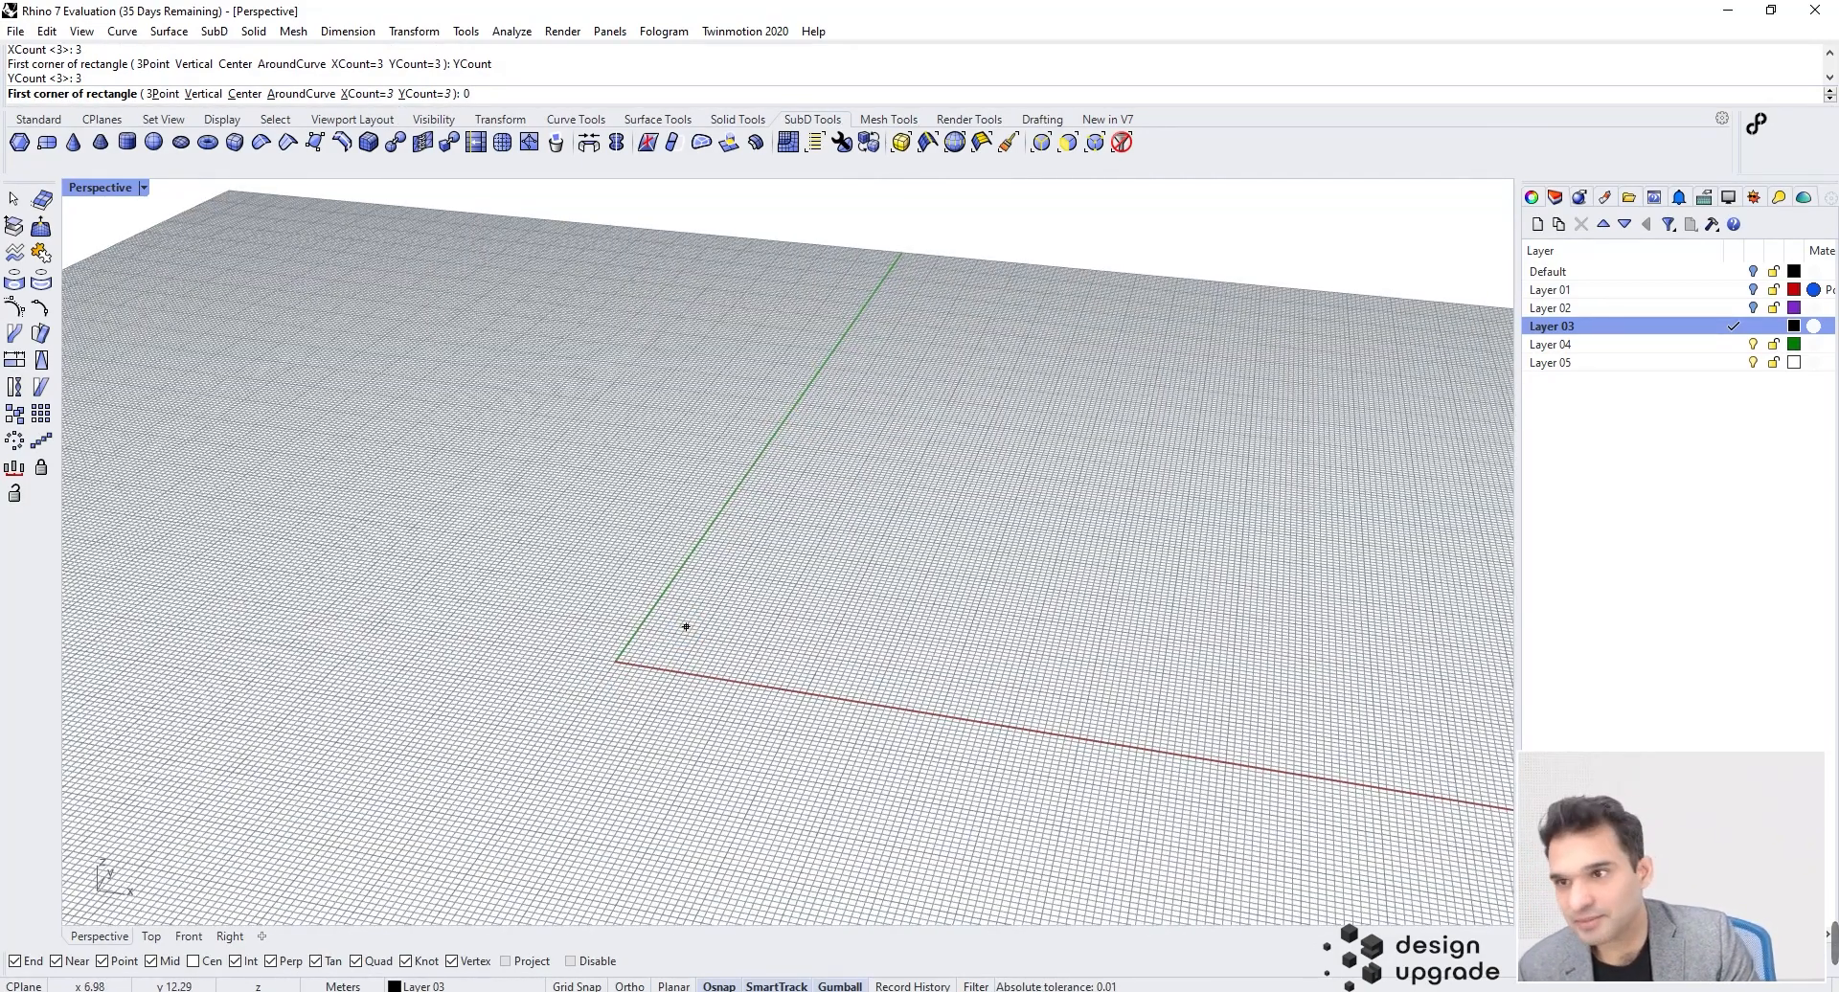
{"action": "key", "text": "Return"}
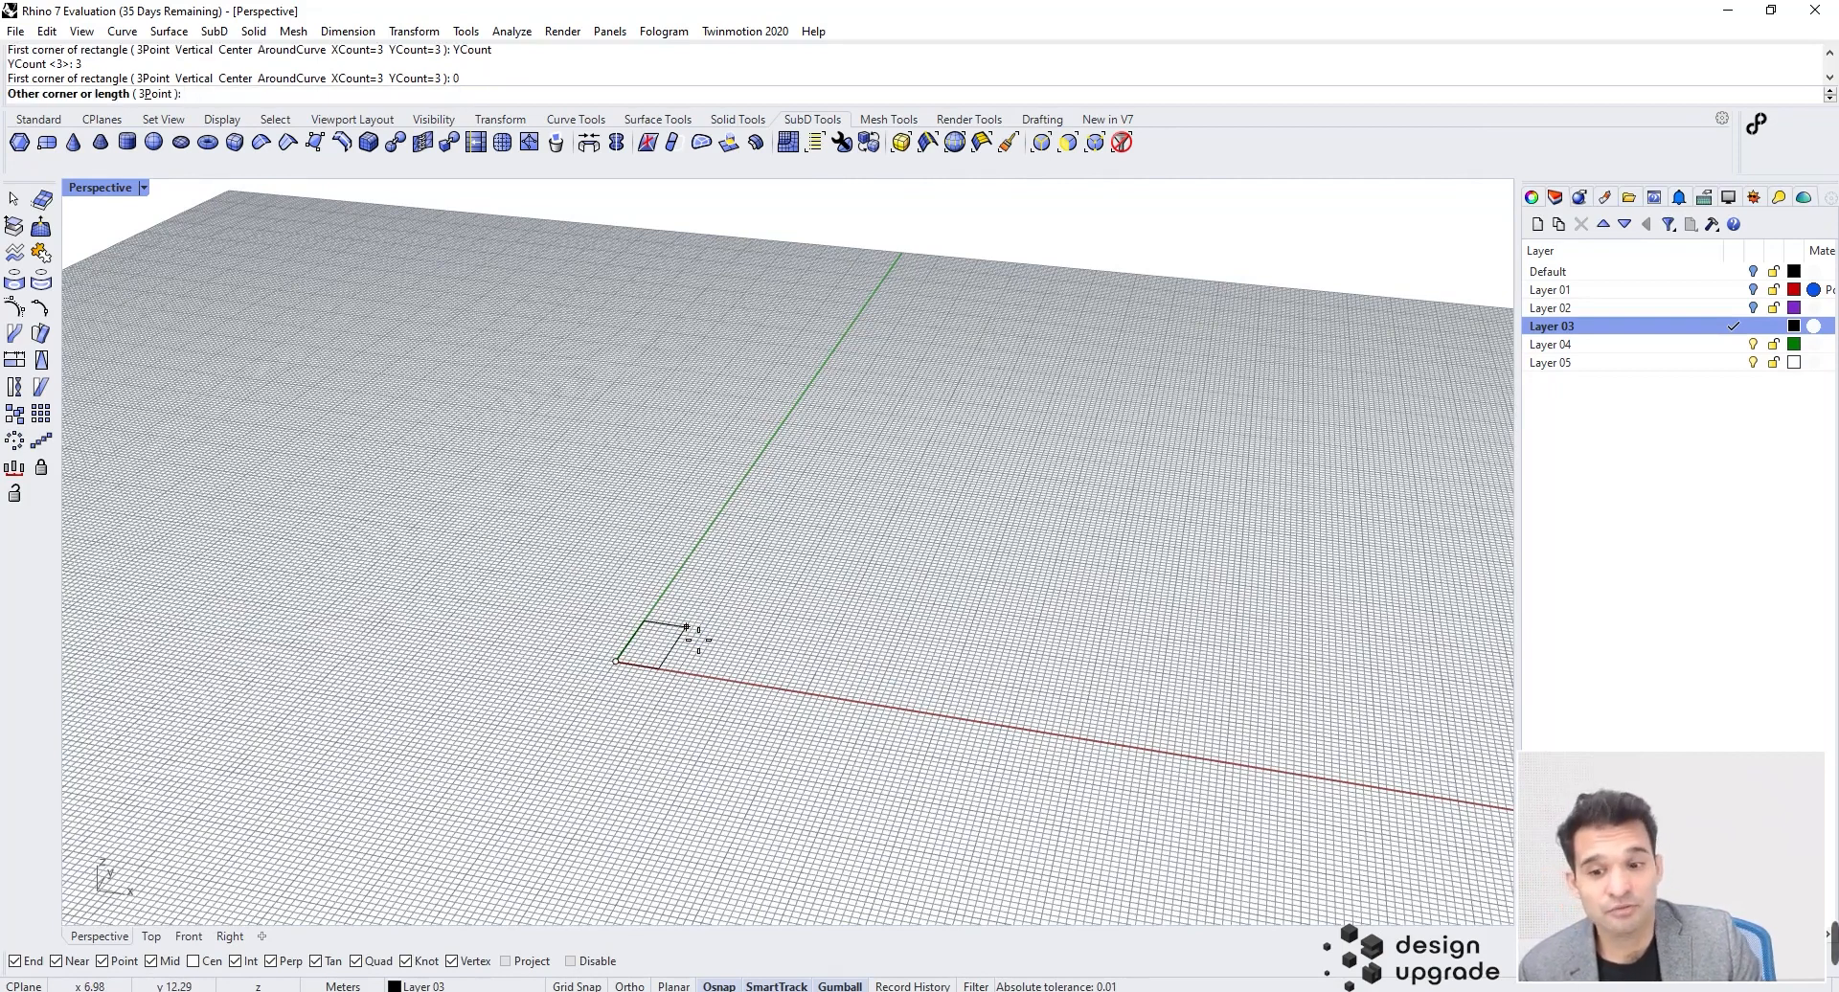
{"action": "scroll", "coordinate": [767, 634], "scroll_direction": "up", "scroll_amount": 2}
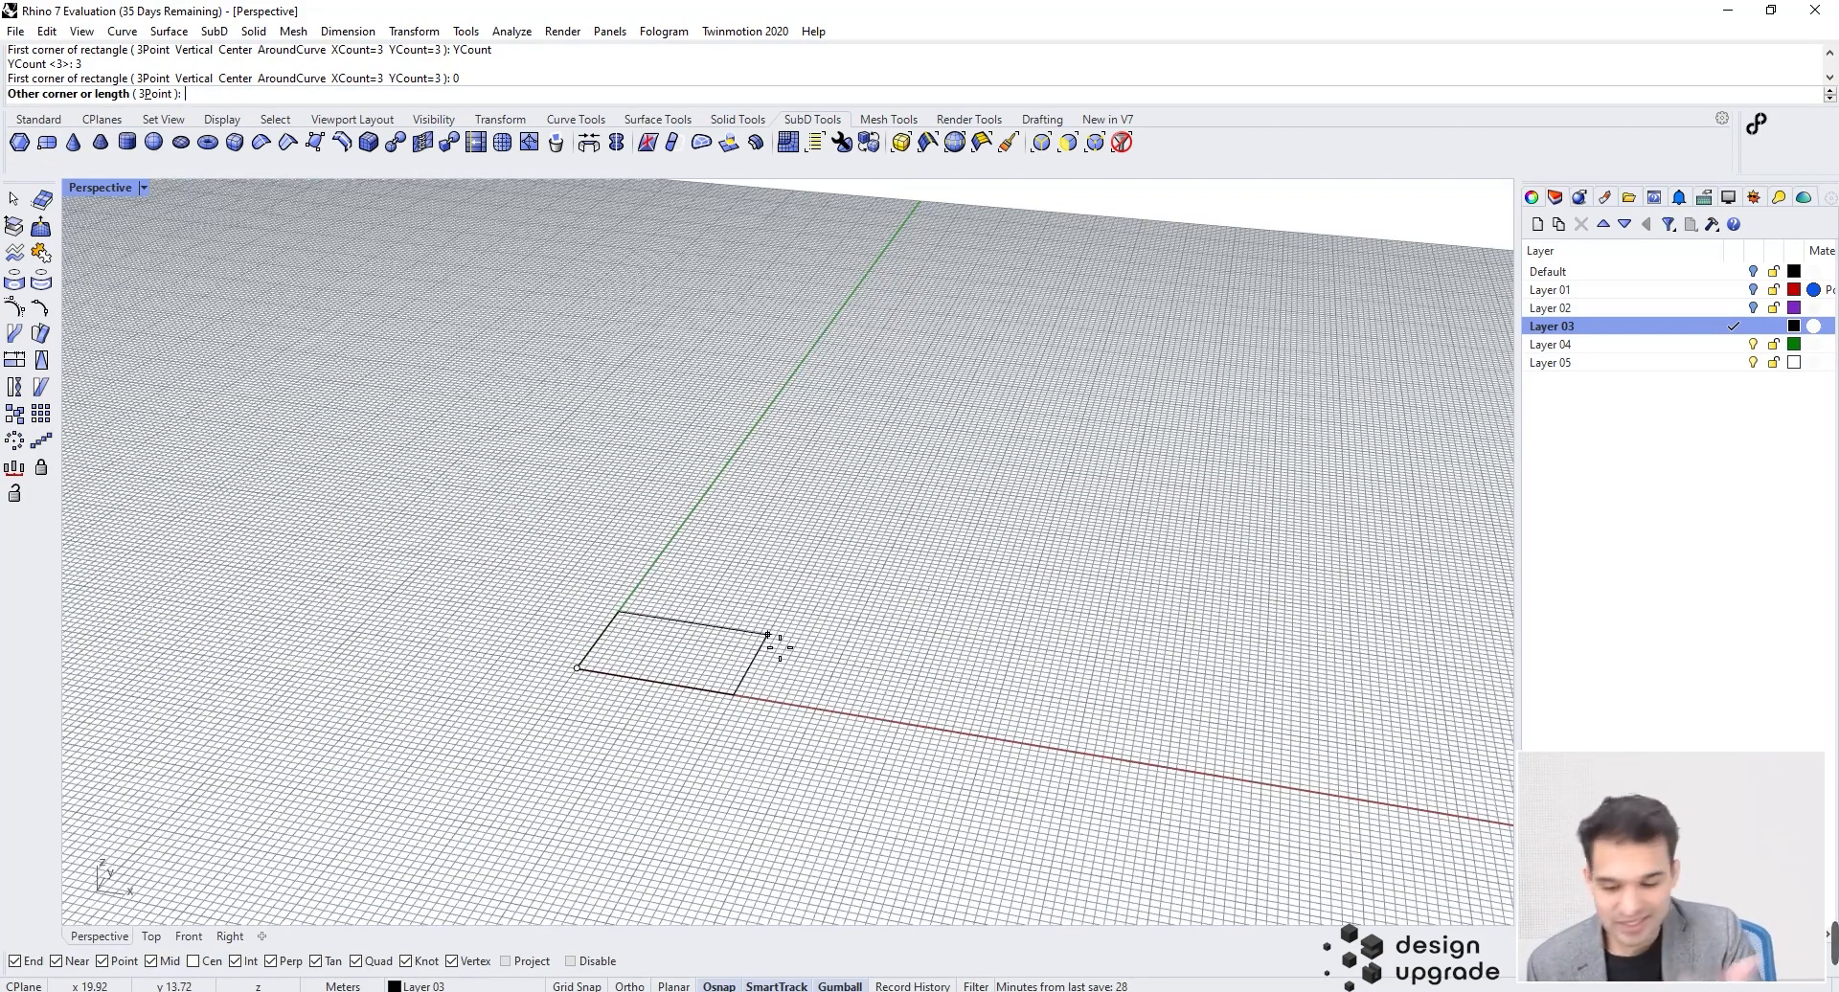
{"action": "type", "text": "20"}
{"action": "key", "text": "Return"}
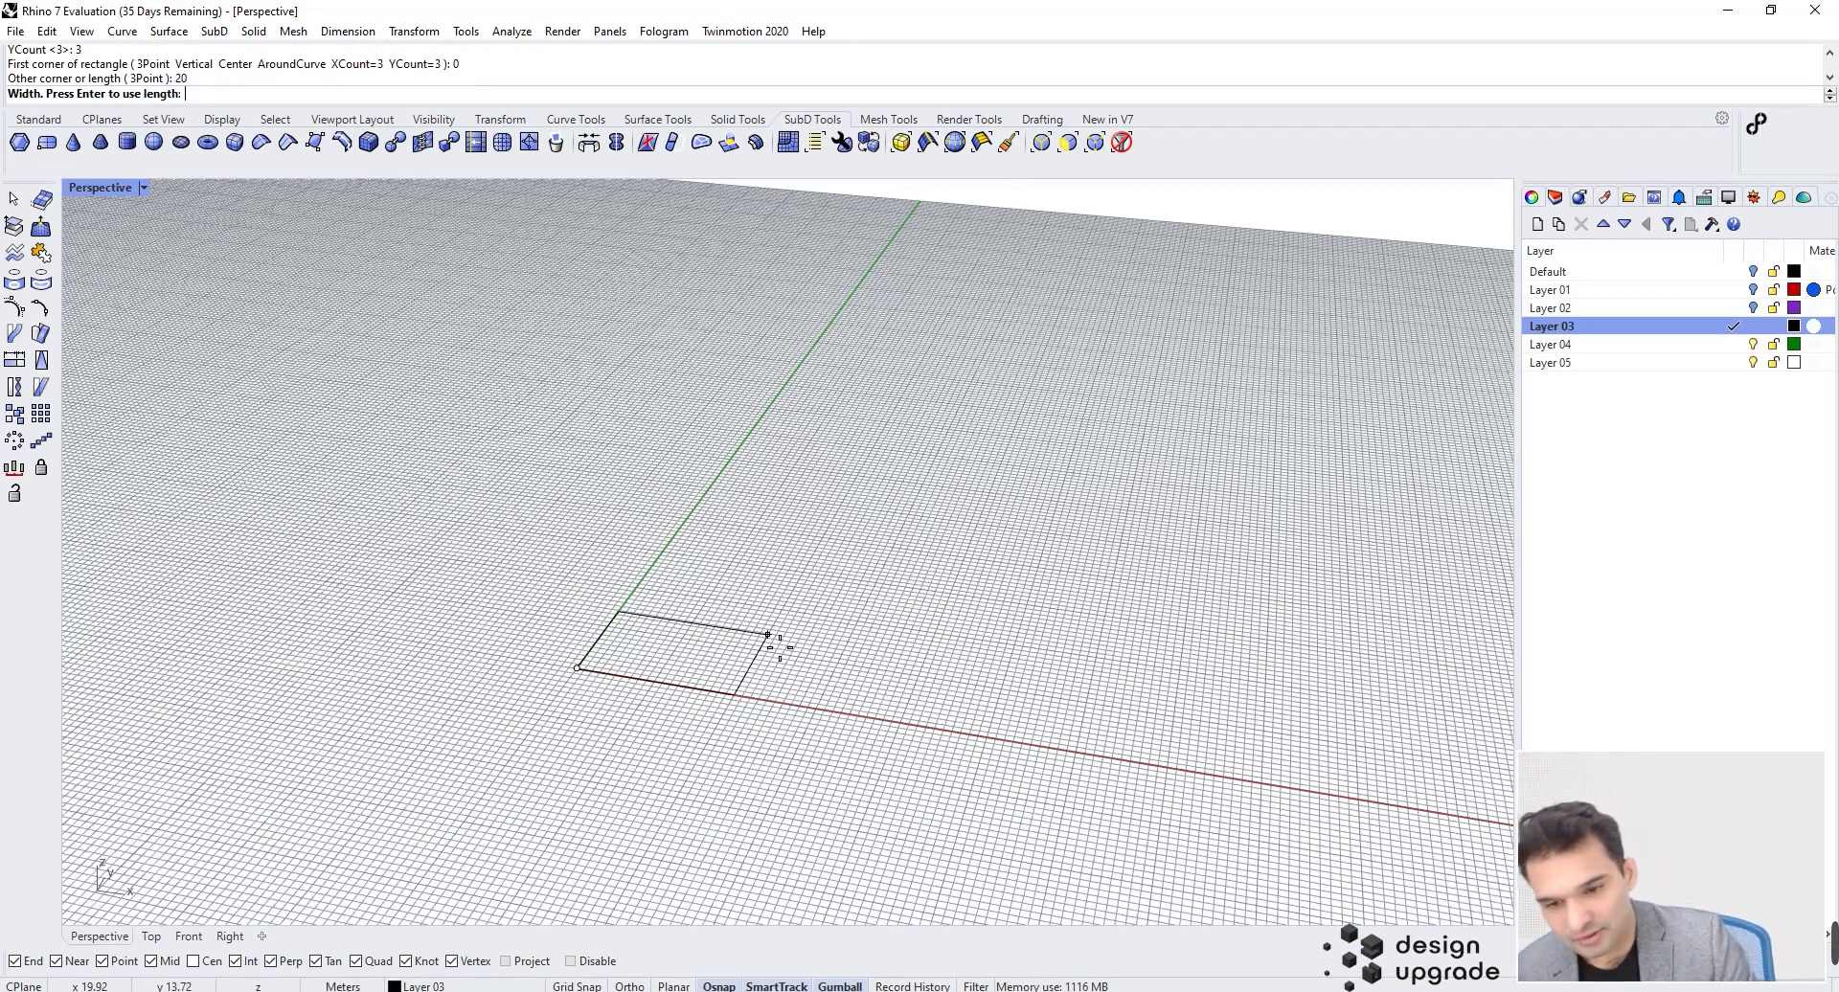
{"action": "type", "text": "30"}
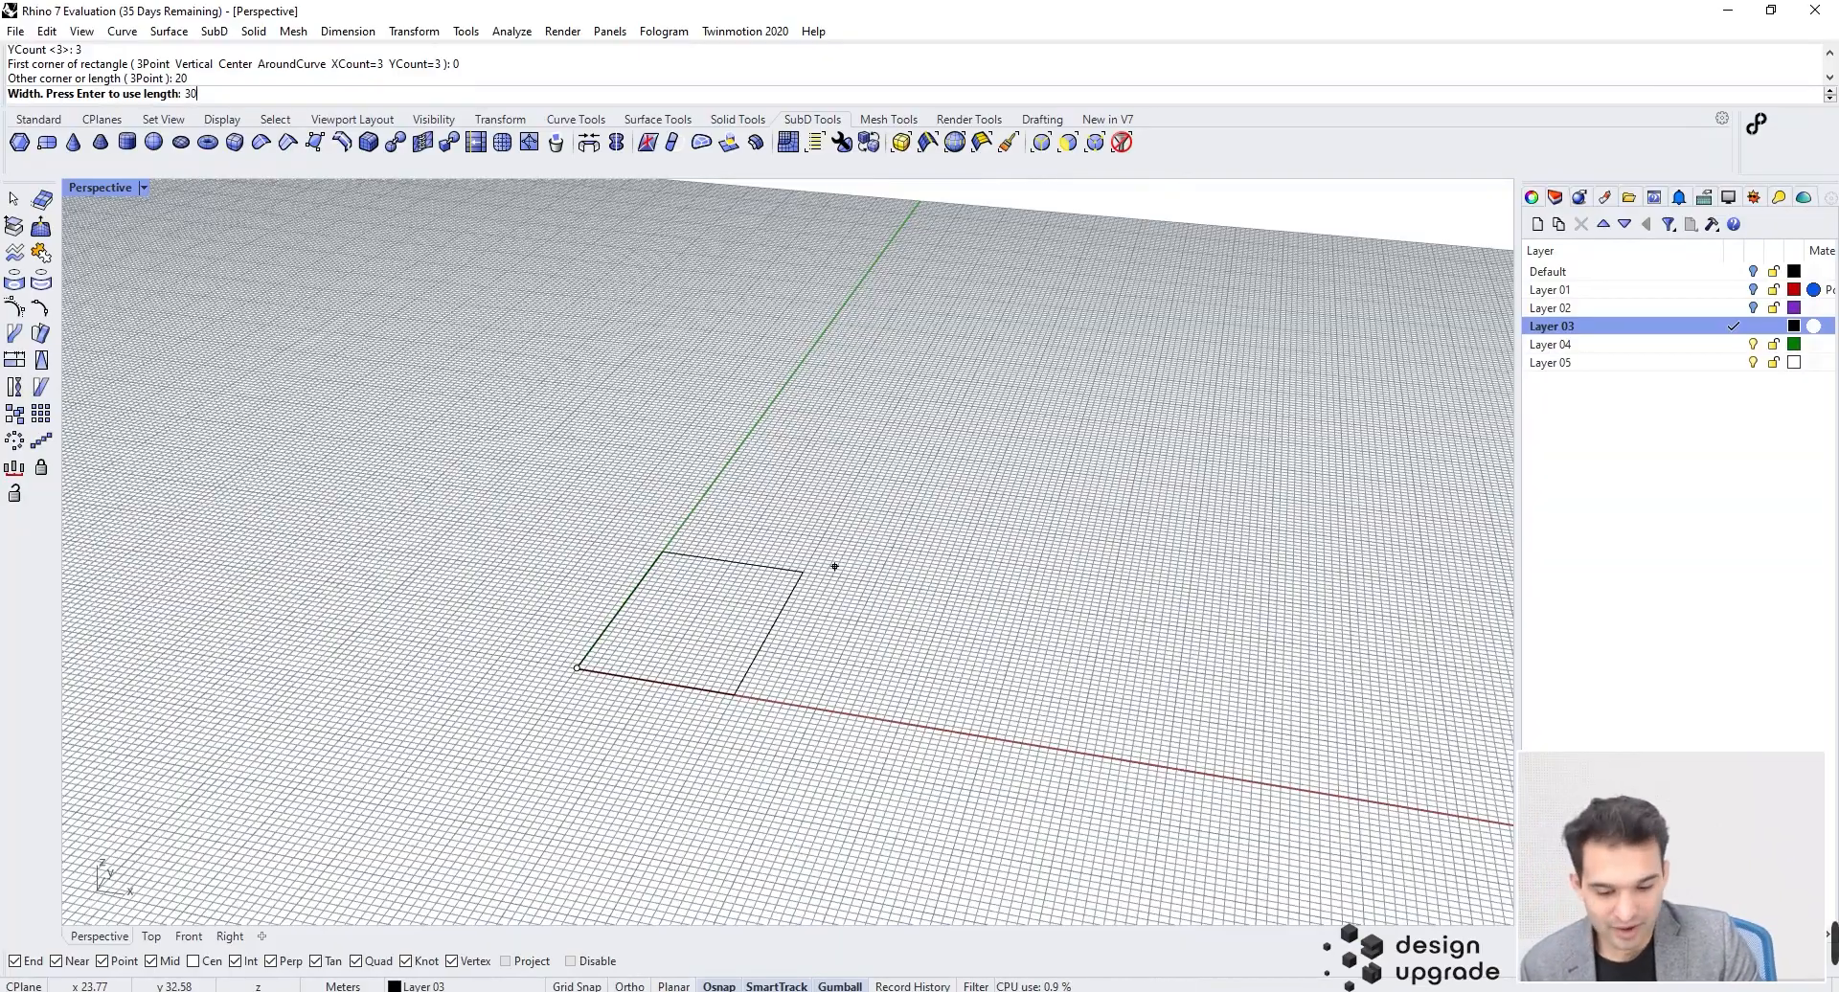
{"action": "key", "text": "Return"}
{"action": "right_click_drag", "start_coordinate": [837, 575], "coordinate": [520, 595]}
{"action": "scroll", "coordinate": [678, 554], "scroll_direction": "up", "scroll_amount": 5}
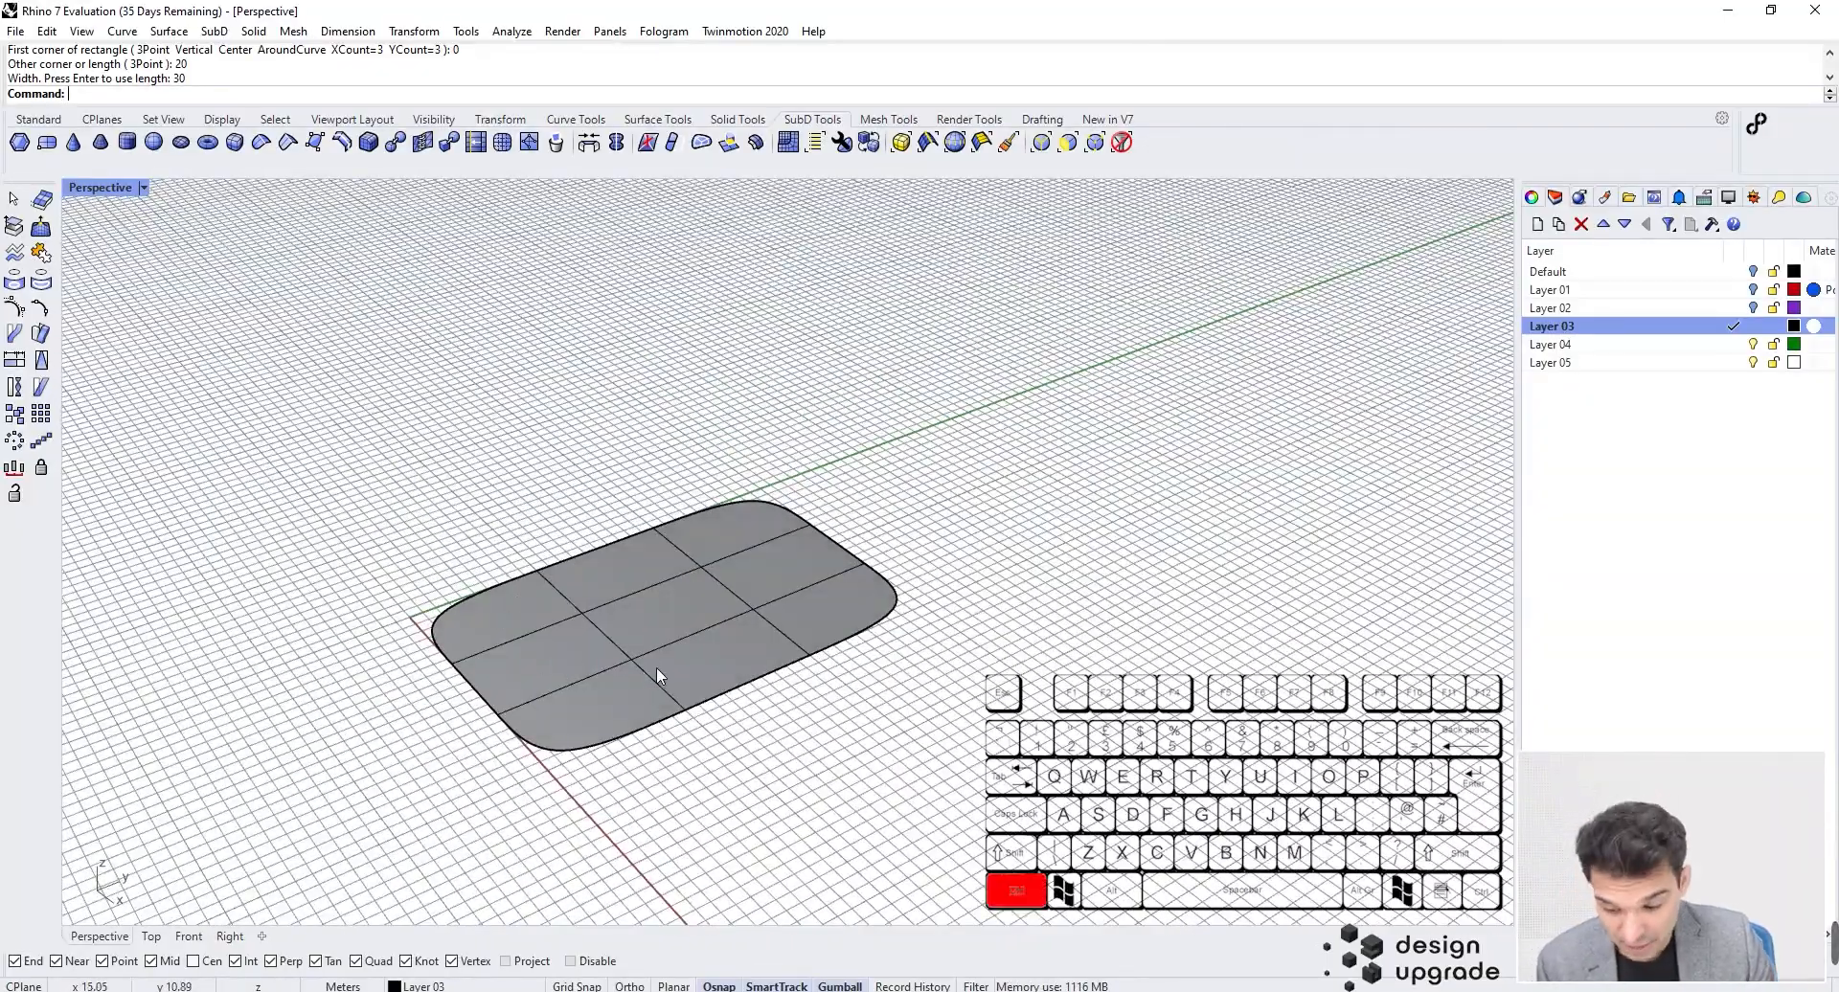
Step: Try lifting the central face of the SubD plane vertically, and undo the moves
{"action": "left_click", "coordinate": [637, 589], "text": "ctrl+shift"}
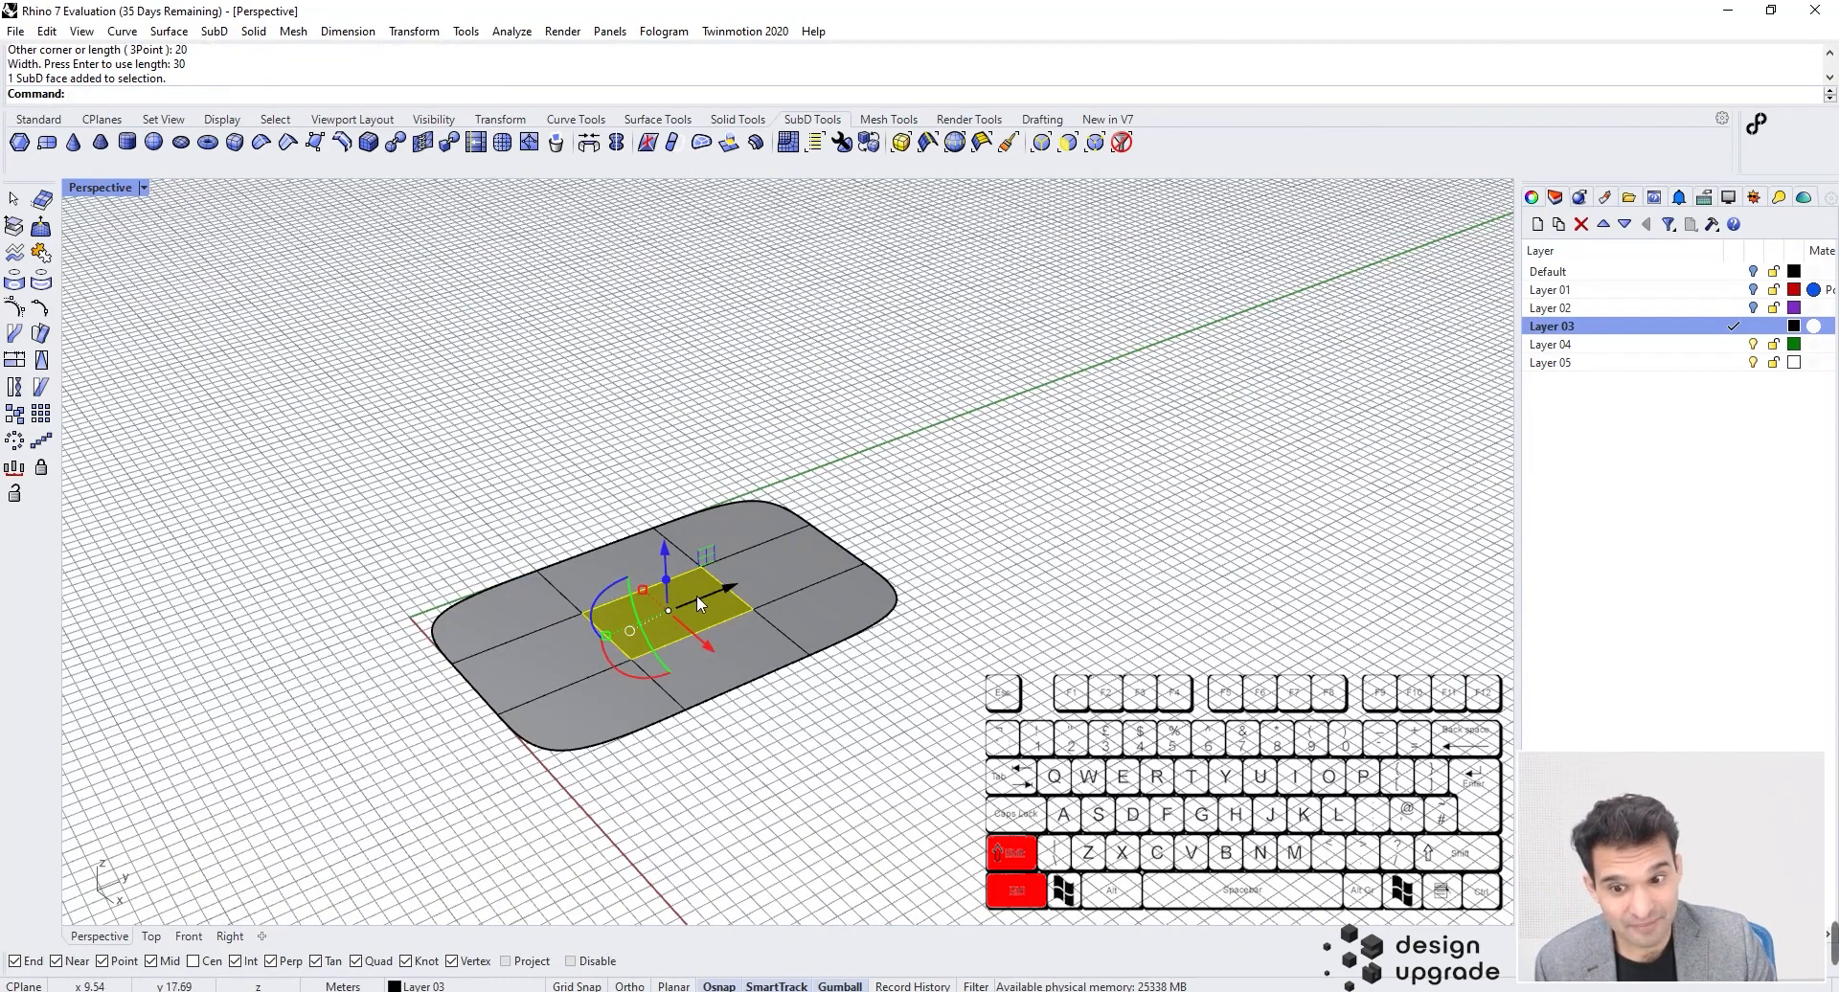
{"action": "left_click_drag", "start_coordinate": [672, 555], "coordinate": [670, 500]}
{"action": "right_click_drag", "start_coordinate": [914, 627], "coordinate": [771, 606]}
{"action": "key", "text": "ctrl+z"}
{"action": "key", "text": "ctrl+z"}
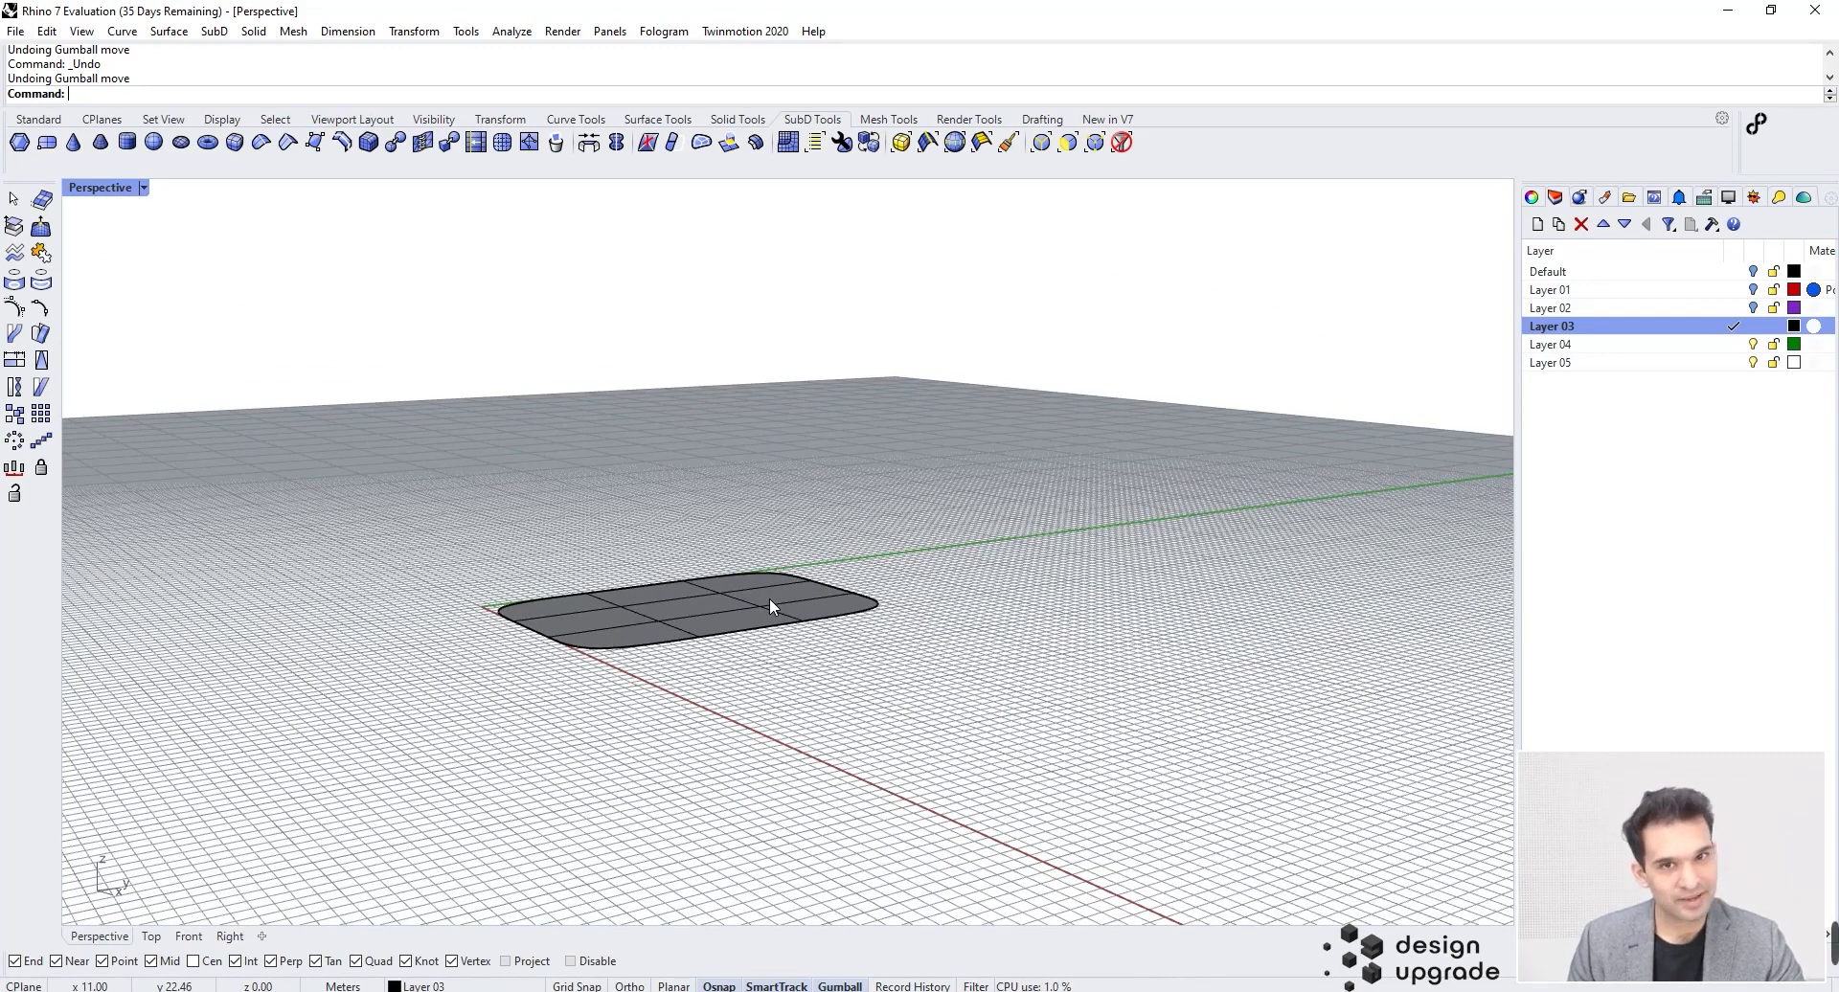
Step: Duplicate the whole SubD plane straight up as an upper level and fine-tune the copy's height
{"action": "left_click", "coordinate": [771, 605]}
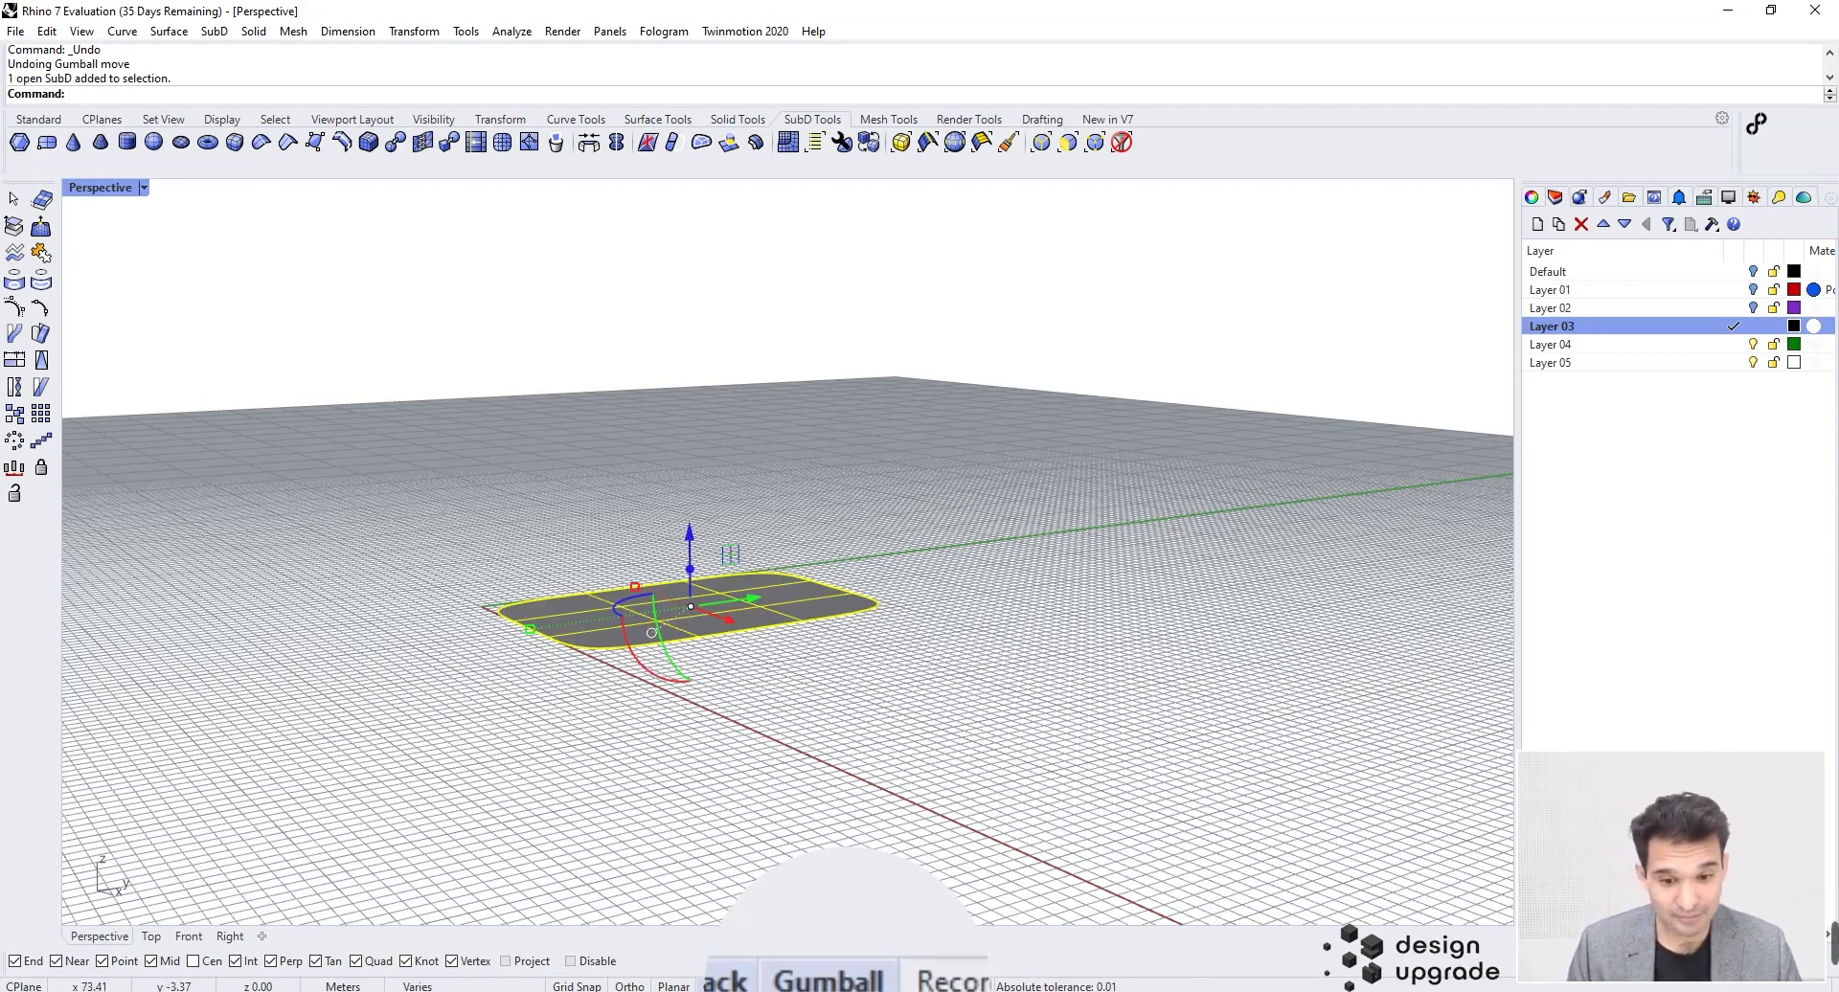
{"action": "key", "text": "alt"}
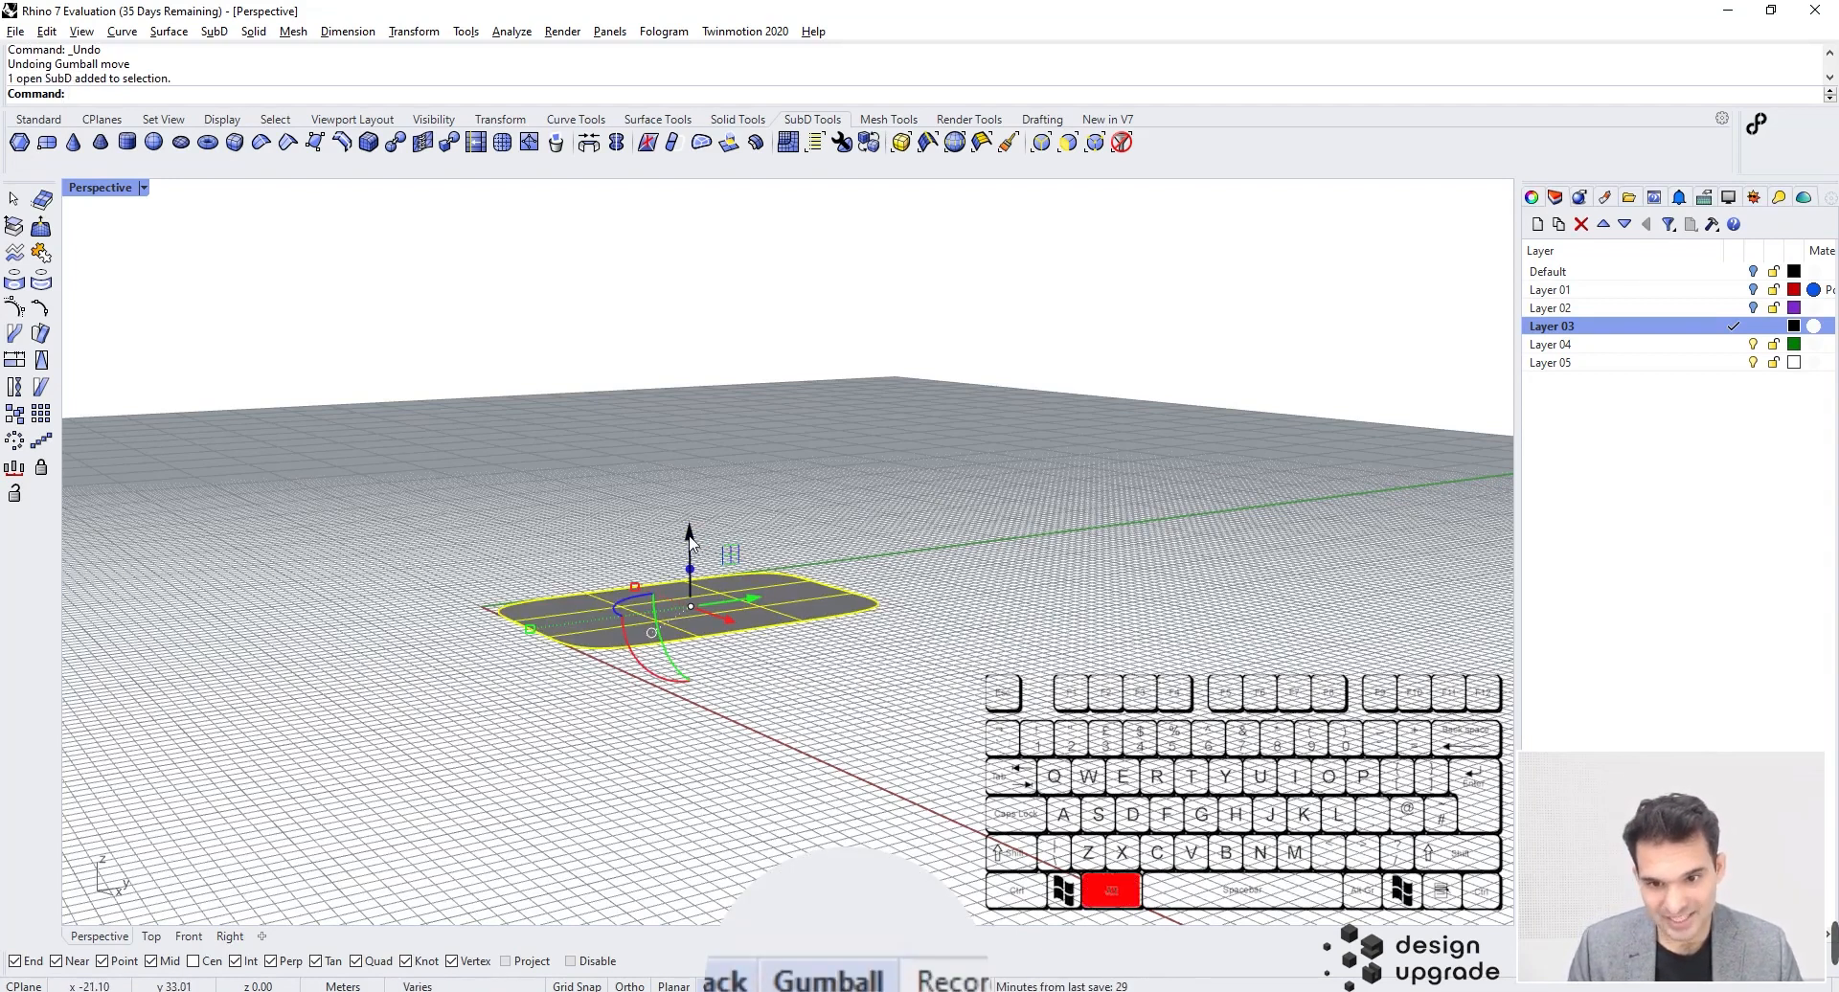
{"action": "left_click_drag", "start_coordinate": [690, 542], "coordinate": [682, 431], "text": "alt"}
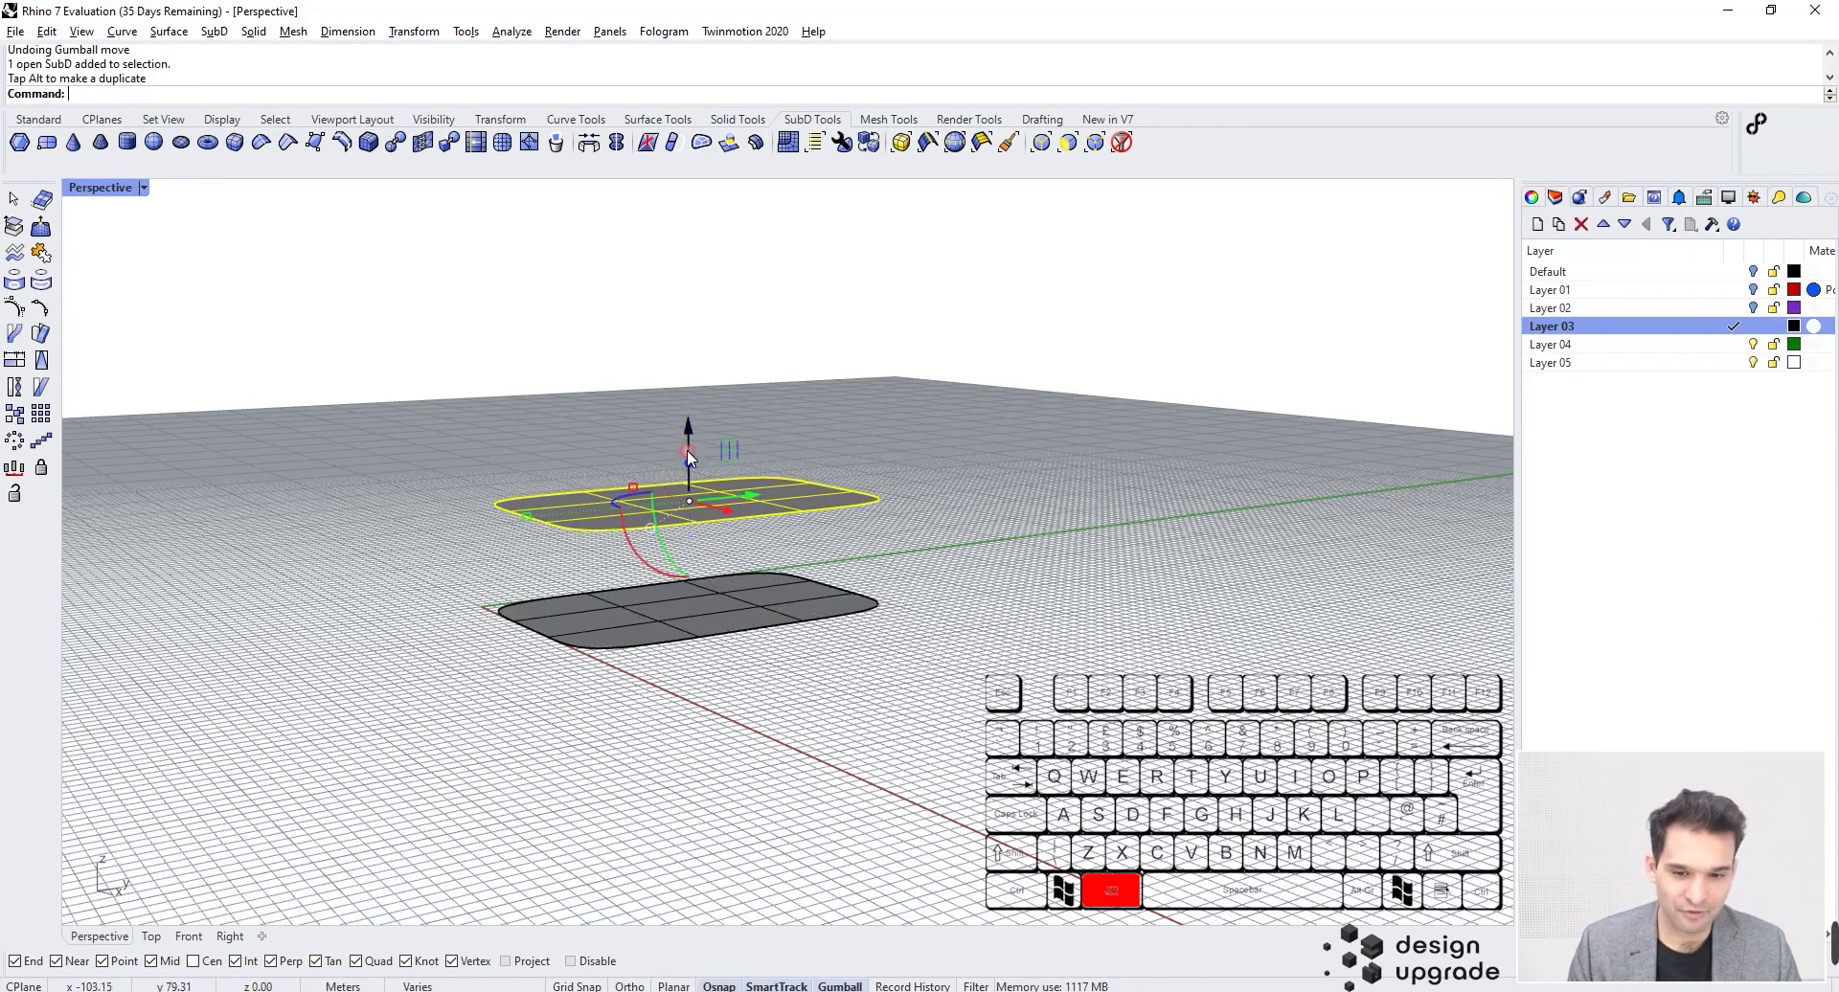
{"action": "right_click_drag", "start_coordinate": [796, 596], "coordinate": [698, 438]}
{"action": "left_click_drag", "start_coordinate": [693, 424], "coordinate": [693, 434]}
{"action": "right_click_drag", "start_coordinate": [718, 359], "coordinate": [694, 426]}
Step: Duplicate the ground-level SubD plane a short distance straight down to form a third plane
{"action": "left_click", "coordinate": [725, 618]}
{"action": "left_click_drag", "start_coordinate": [697, 533], "coordinate": [697, 559], "text": "alt"}
{"action": "left_click", "coordinate": [829, 697]}
{"action": "right_click_drag", "start_coordinate": [907, 755], "coordinate": [780, 738]}
{"action": "right_click_drag", "start_coordinate": [549, 603], "coordinate": [814, 573]}
{"action": "scroll", "coordinate": [710, 583], "scroll_direction": "up", "scroll_amount": 7}
{"action": "left_click", "coordinate": [815, 594]}
{"action": "right_click_drag", "start_coordinate": [965, 590], "coordinate": [910, 570]}
{"action": "left_click", "coordinate": [704, 486]}
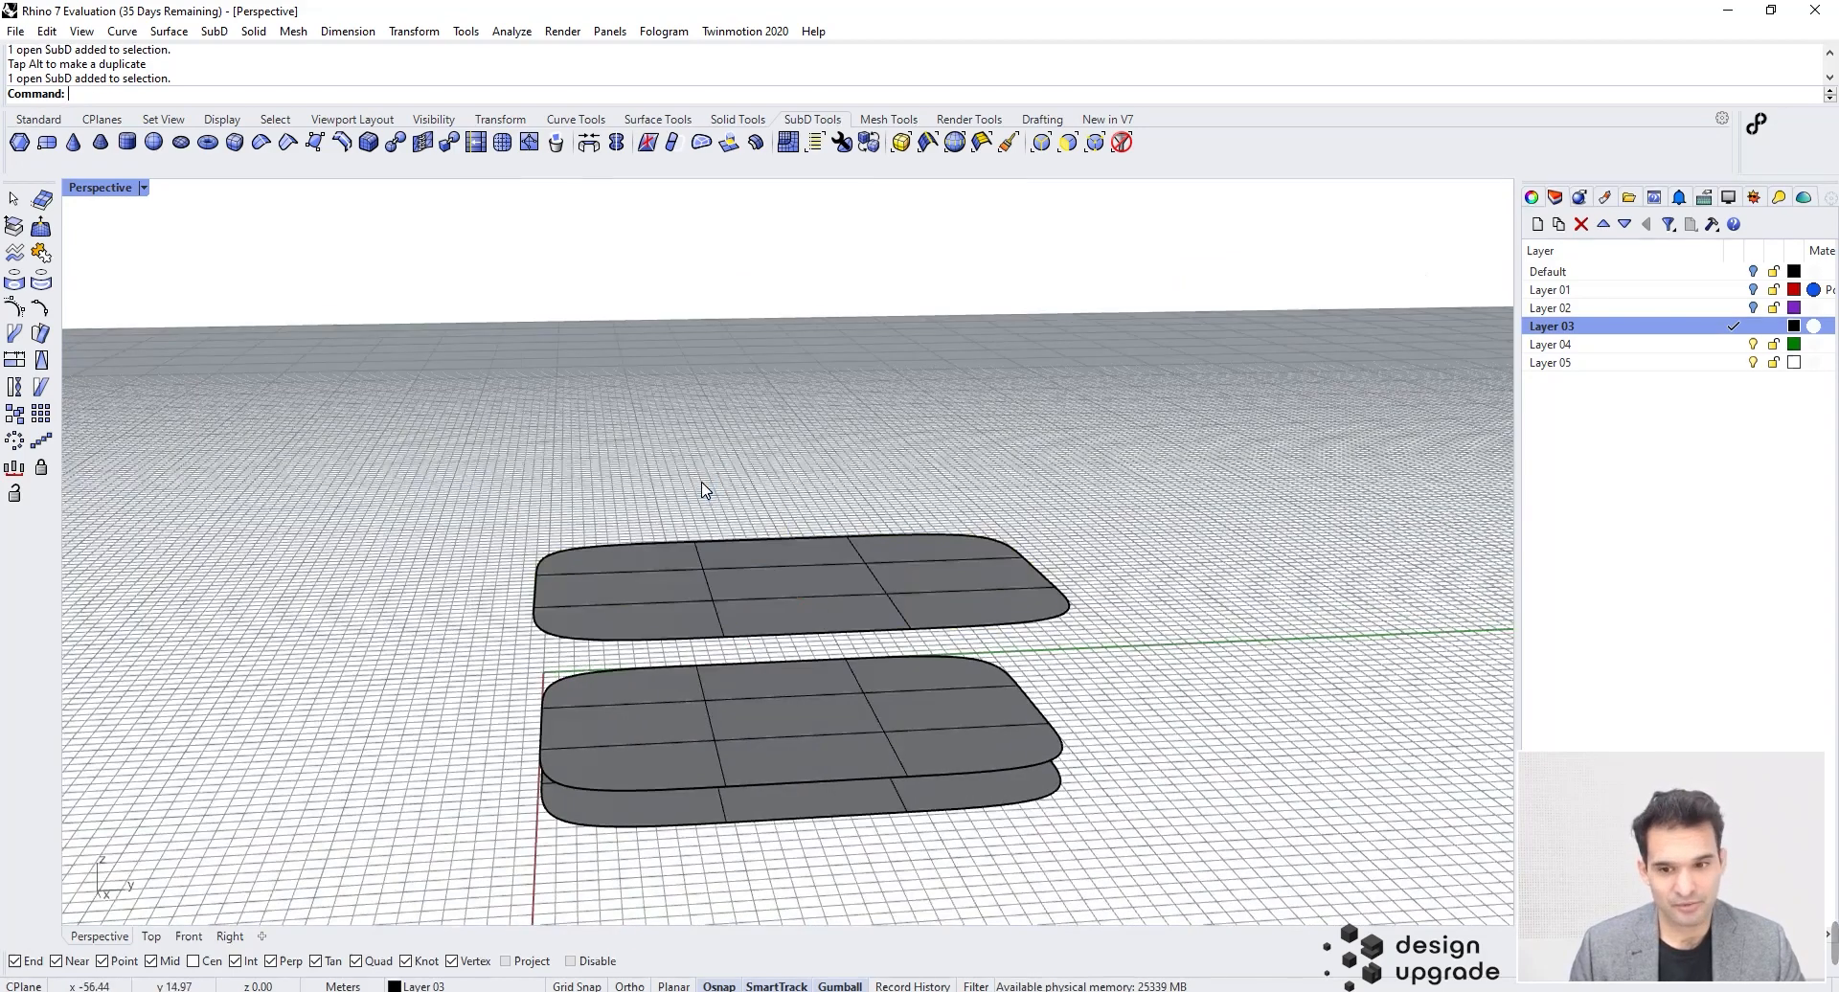
Step: Raise the middle face at the origin end of the top SubD plane and pull it outward along the Y axis
{"action": "left_click", "coordinate": [625, 584], "text": "ctrl+shift"}
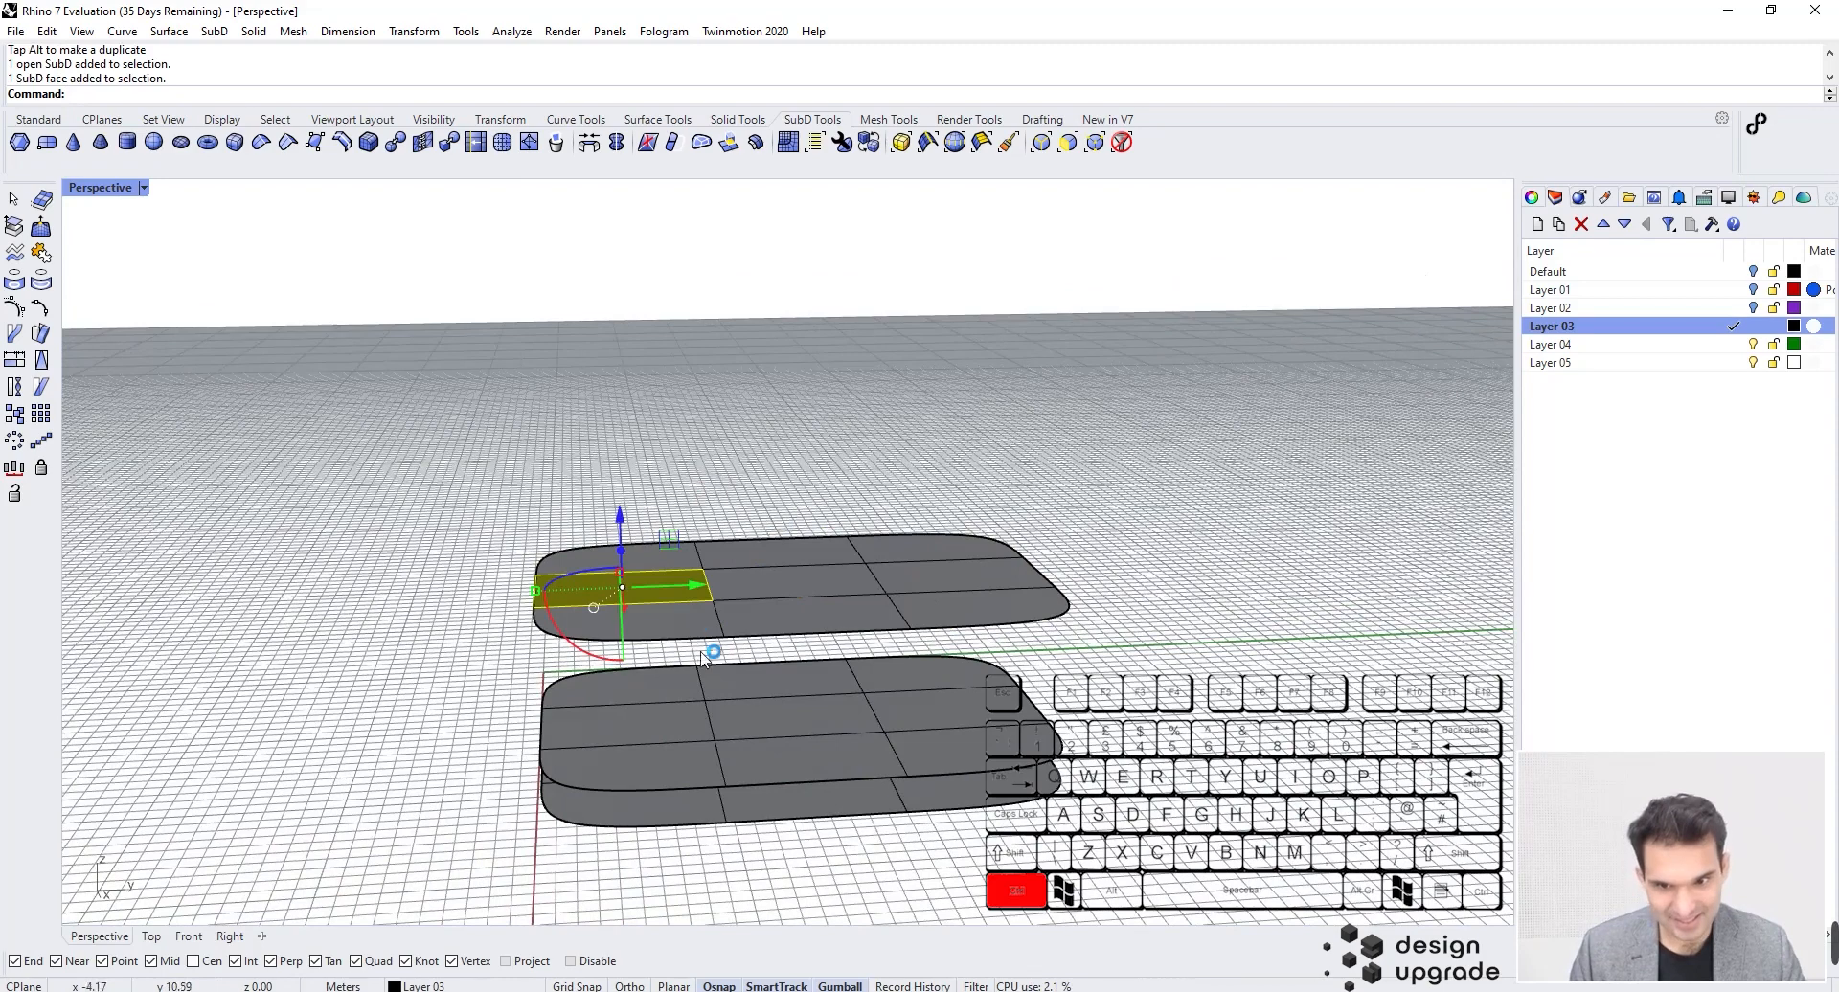
{"action": "left_click_drag", "start_coordinate": [625, 520], "coordinate": [621, 440]}
{"action": "left_click_drag", "start_coordinate": [681, 506], "coordinate": [613, 508]}
{"action": "right_click_drag", "start_coordinate": [613, 508], "coordinate": [615, 433]}
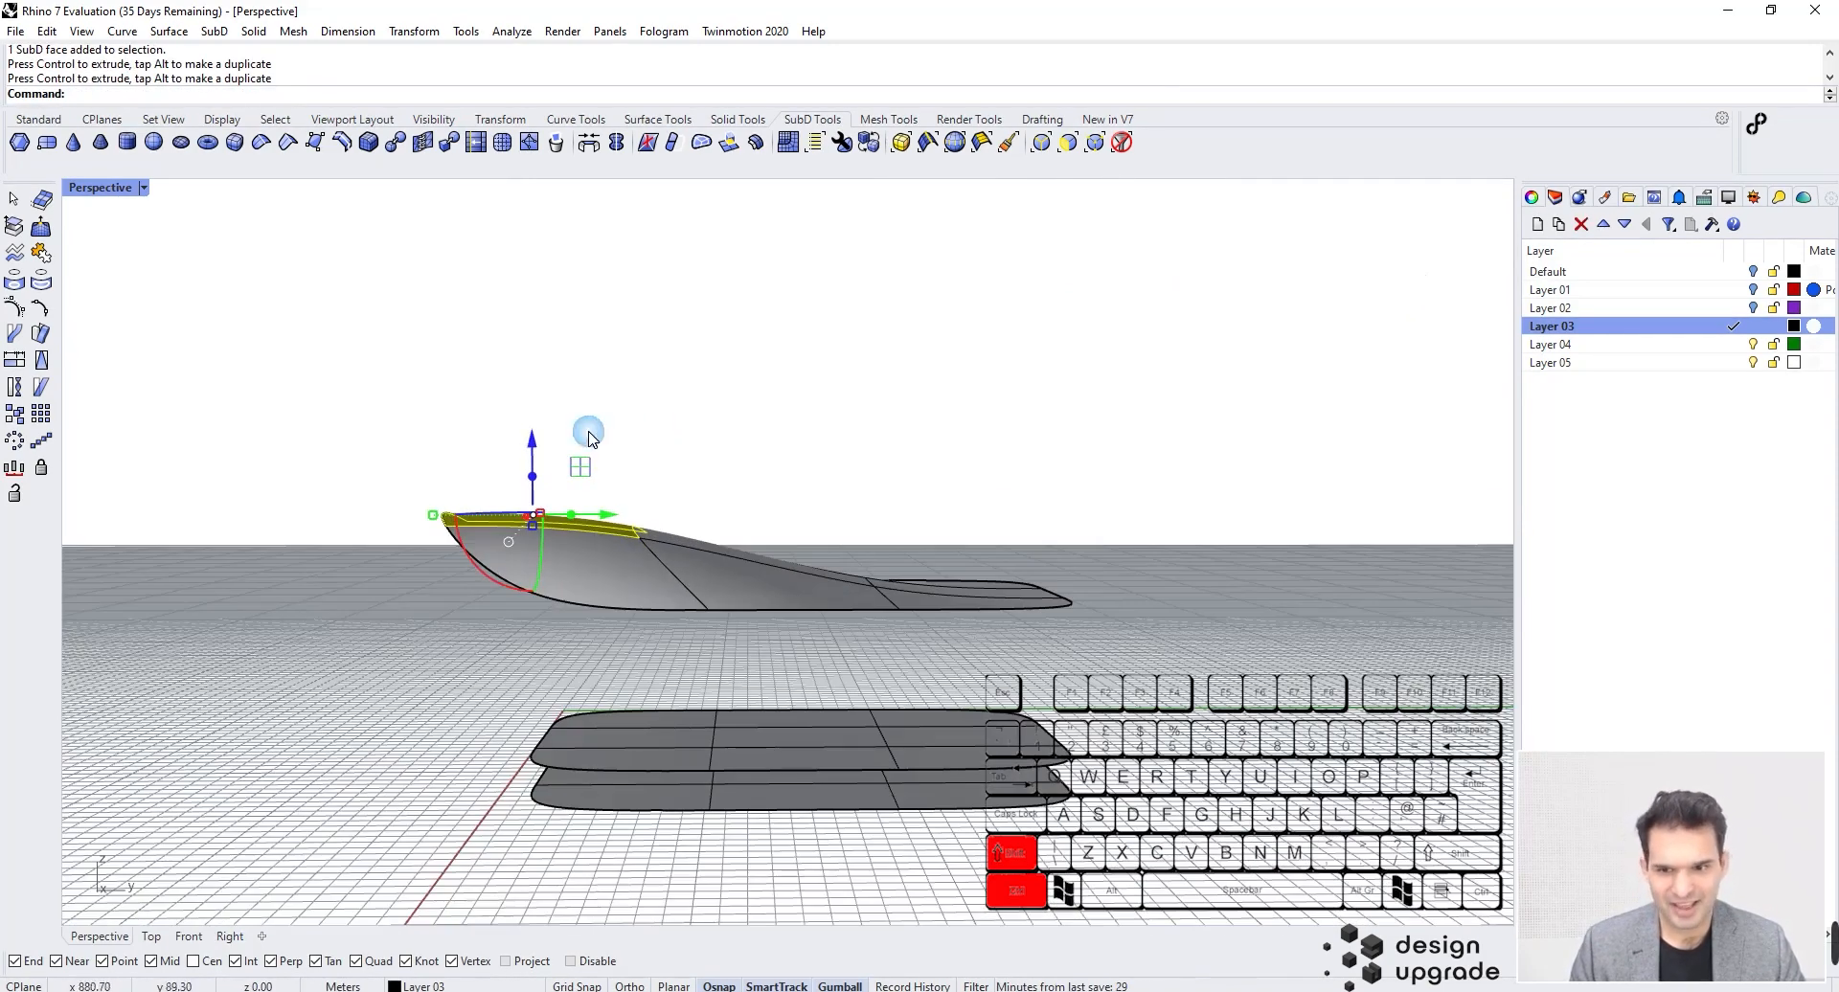
{"action": "left_click_drag", "start_coordinate": [531, 450], "coordinate": [532, 418]}
{"action": "right_click_drag", "start_coordinate": [661, 393], "coordinate": [539, 440]}
{"action": "left_click", "coordinate": [944, 494]}
{"action": "right_click_drag", "start_coordinate": [944, 494], "coordinate": [546, 493]}
{"action": "left_click", "coordinate": [546, 492], "text": "ctrl+shift"}
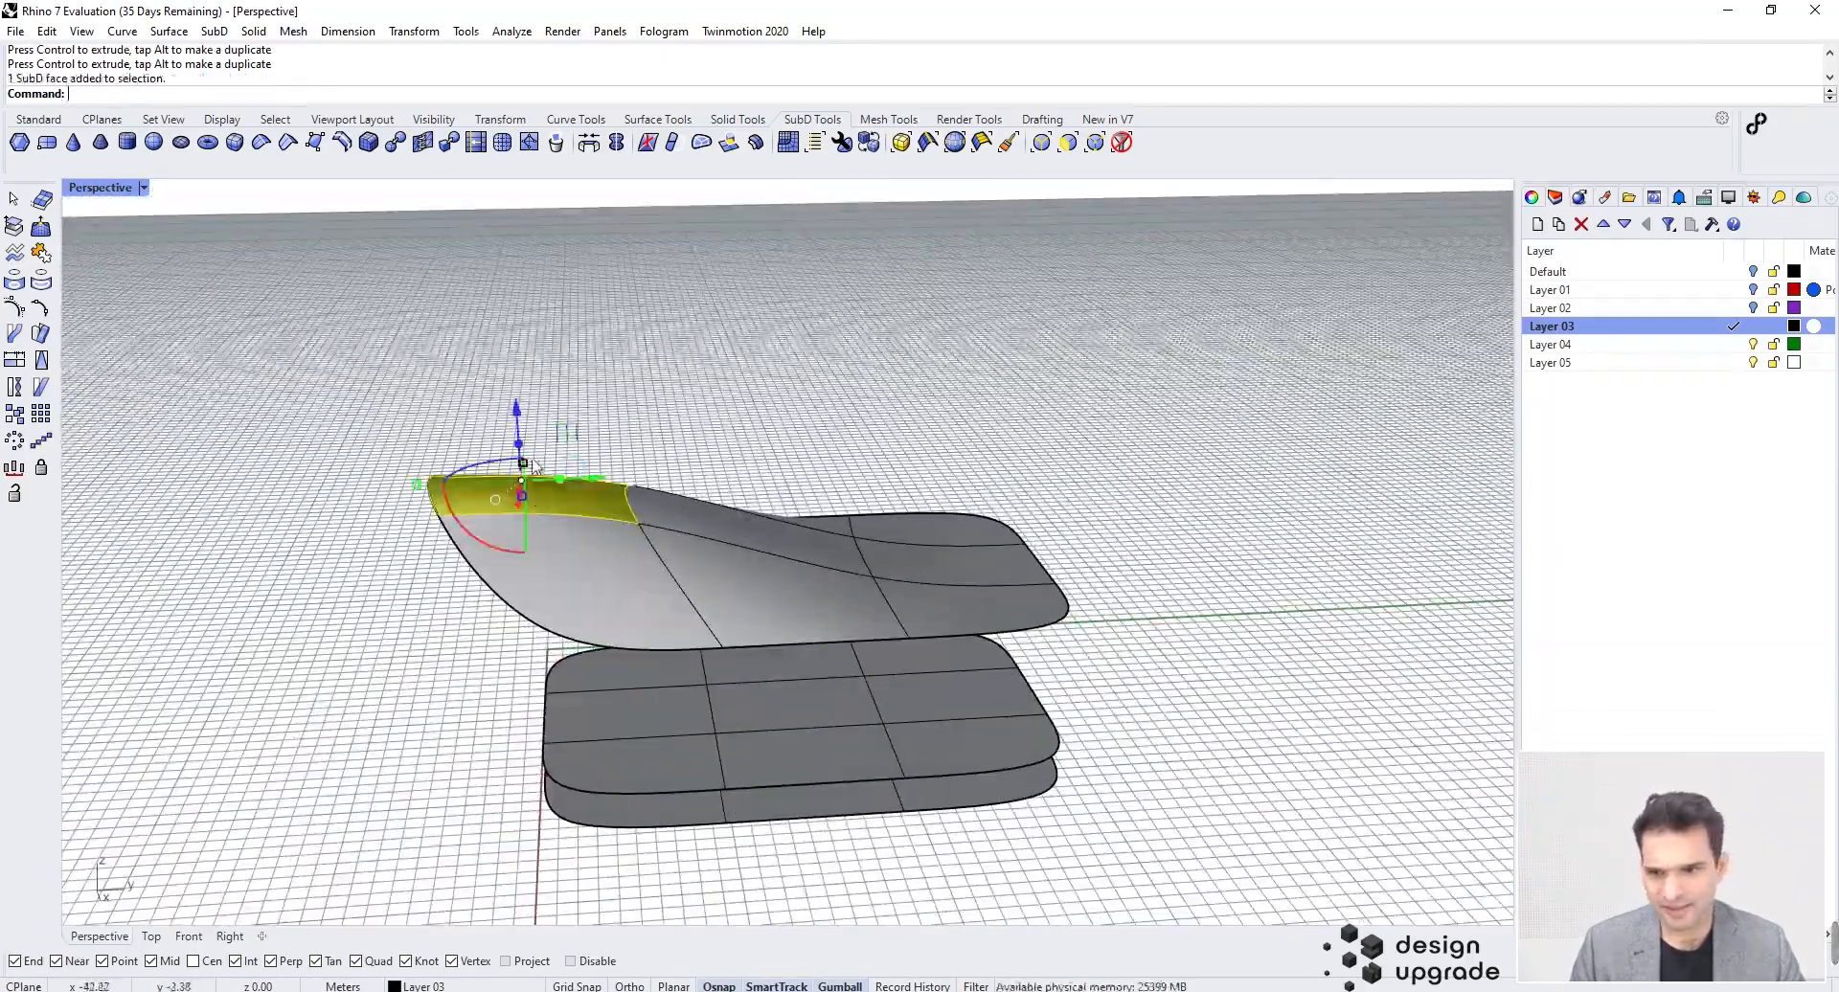
{"action": "left_click_drag", "start_coordinate": [594, 476], "coordinate": [562, 482]}
{"action": "right_click_drag", "start_coordinate": [767, 444], "coordinate": [944, 624]}
{"action": "left_click", "coordinate": [769, 384]}
Step: Pull the middle face at the opposite end of the top SubD outward along Y and lower it slightly
{"action": "left_click", "coordinate": [945, 625], "text": "ctrl+shift"}
{"action": "left_click_drag", "start_coordinate": [1023, 646], "coordinate": [1205, 665]}
{"action": "right_click_drag", "start_coordinate": [1197, 661], "coordinate": [1071, 682]}
{"action": "mouse_move", "coordinate": [1060, 730]}
{"action": "left_mouse_down"}
{"action": "mouse_move", "coordinate": [1020, 743]}
{"action": "mouse_move", "coordinate": [1042, 745]}
{"action": "left_mouse_up"}
{"action": "right_click_drag", "start_coordinate": [1130, 687], "coordinate": [1157, 649]}
Step: Select the middle edge on the long side of the top SubD, adjust its position and raise it
{"action": "left_click", "coordinate": [803, 627]}
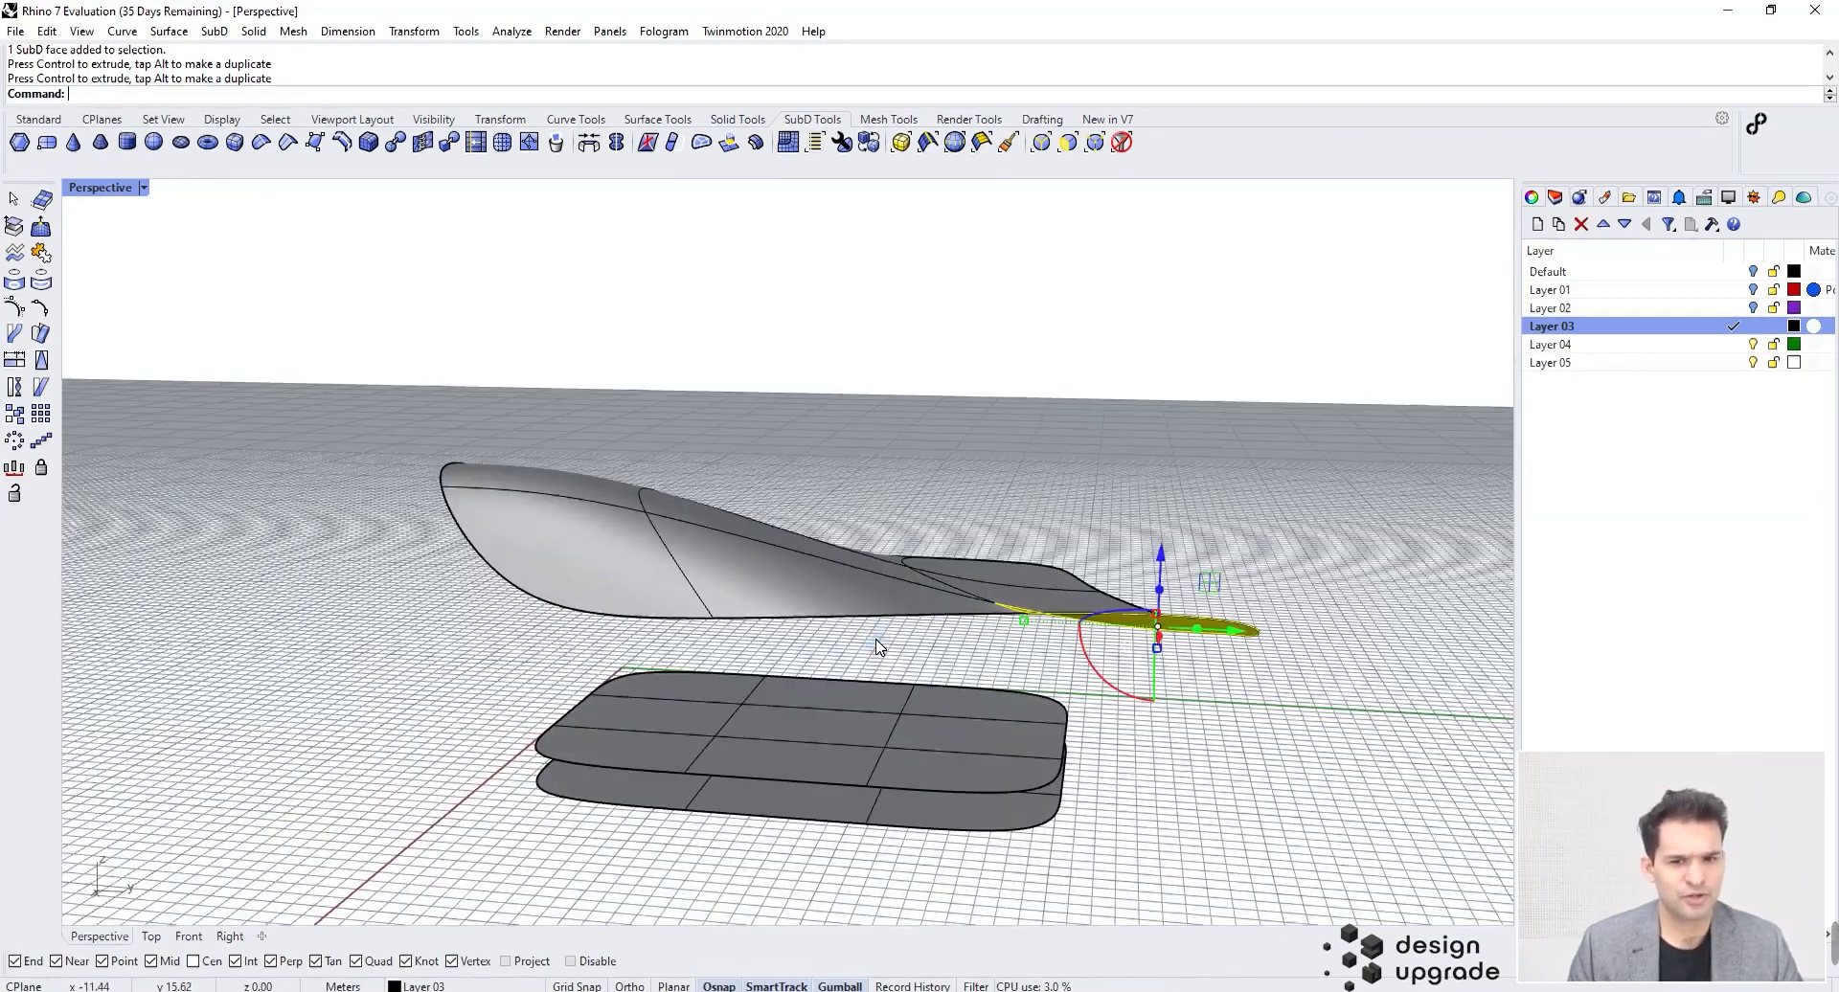
{"action": "left_click", "coordinate": [802, 622]}
{"action": "left_click_drag", "start_coordinate": [875, 555], "coordinate": [870, 561]}
{"action": "right_click_drag", "start_coordinate": [870, 561], "coordinate": [850, 442]}
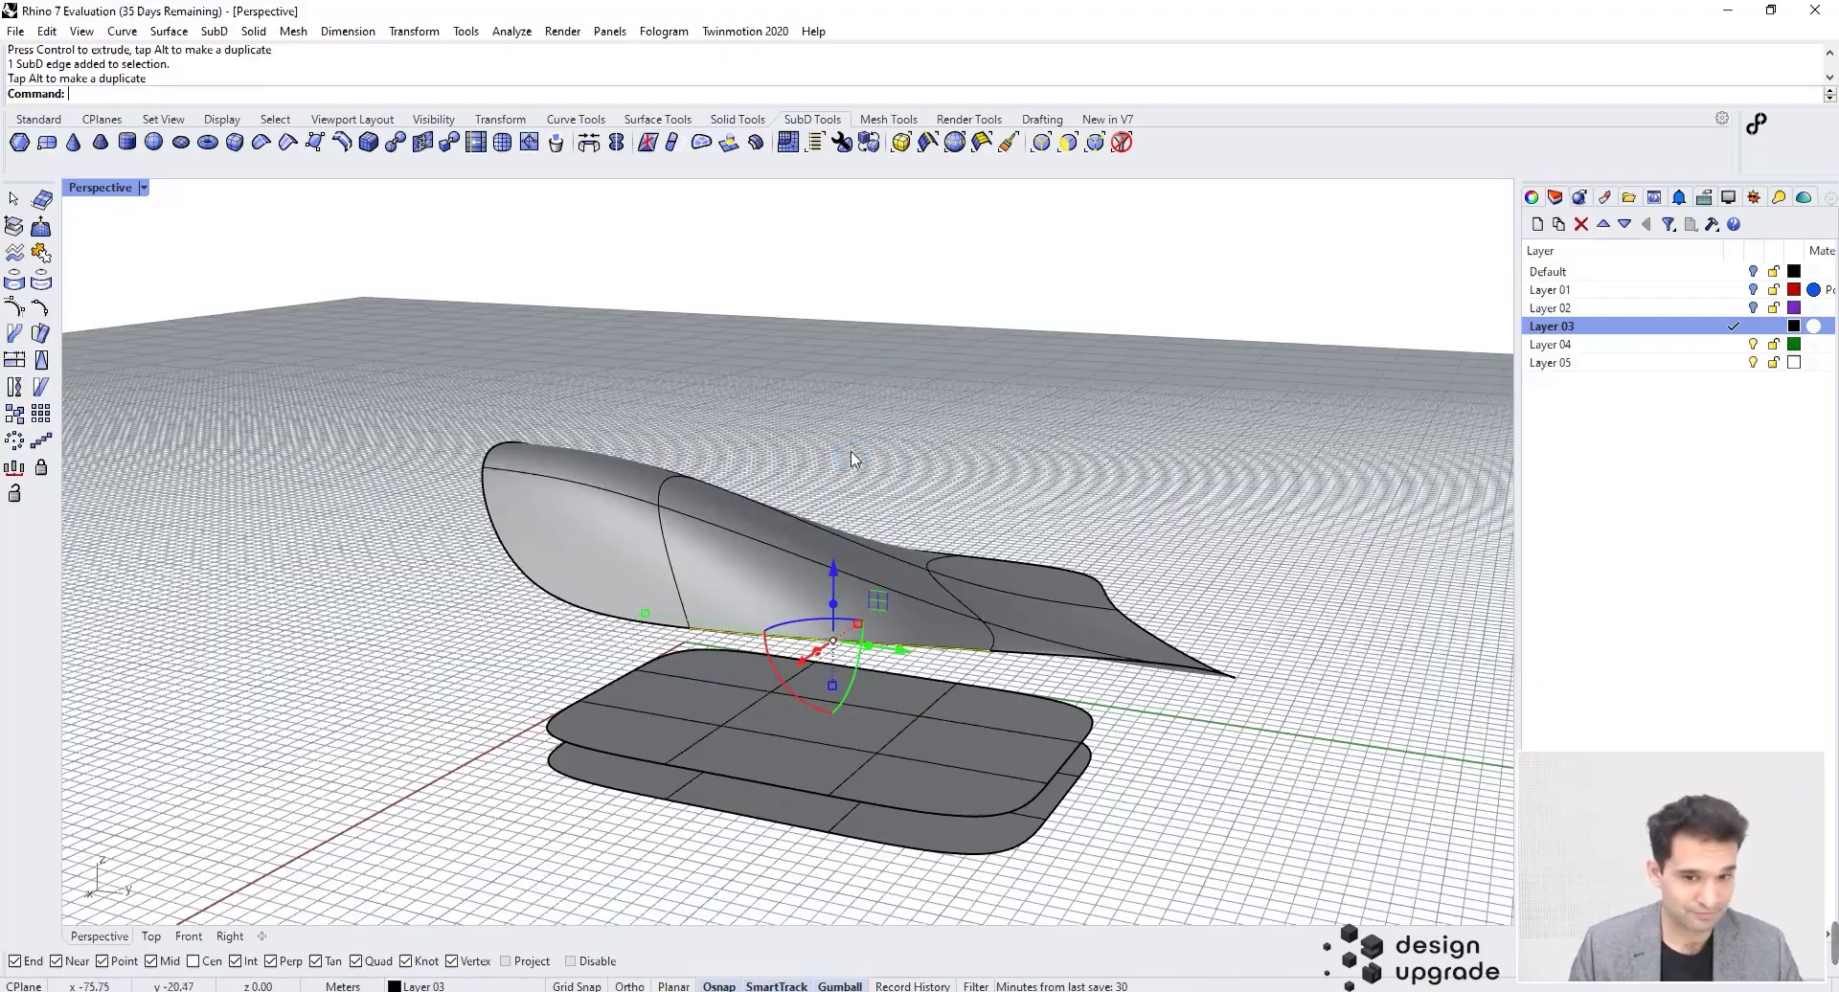
{"action": "left_click_drag", "start_coordinate": [832, 575], "coordinate": [836, 556]}
{"action": "right_click_drag", "start_coordinate": [853, 444], "coordinate": [917, 409]}
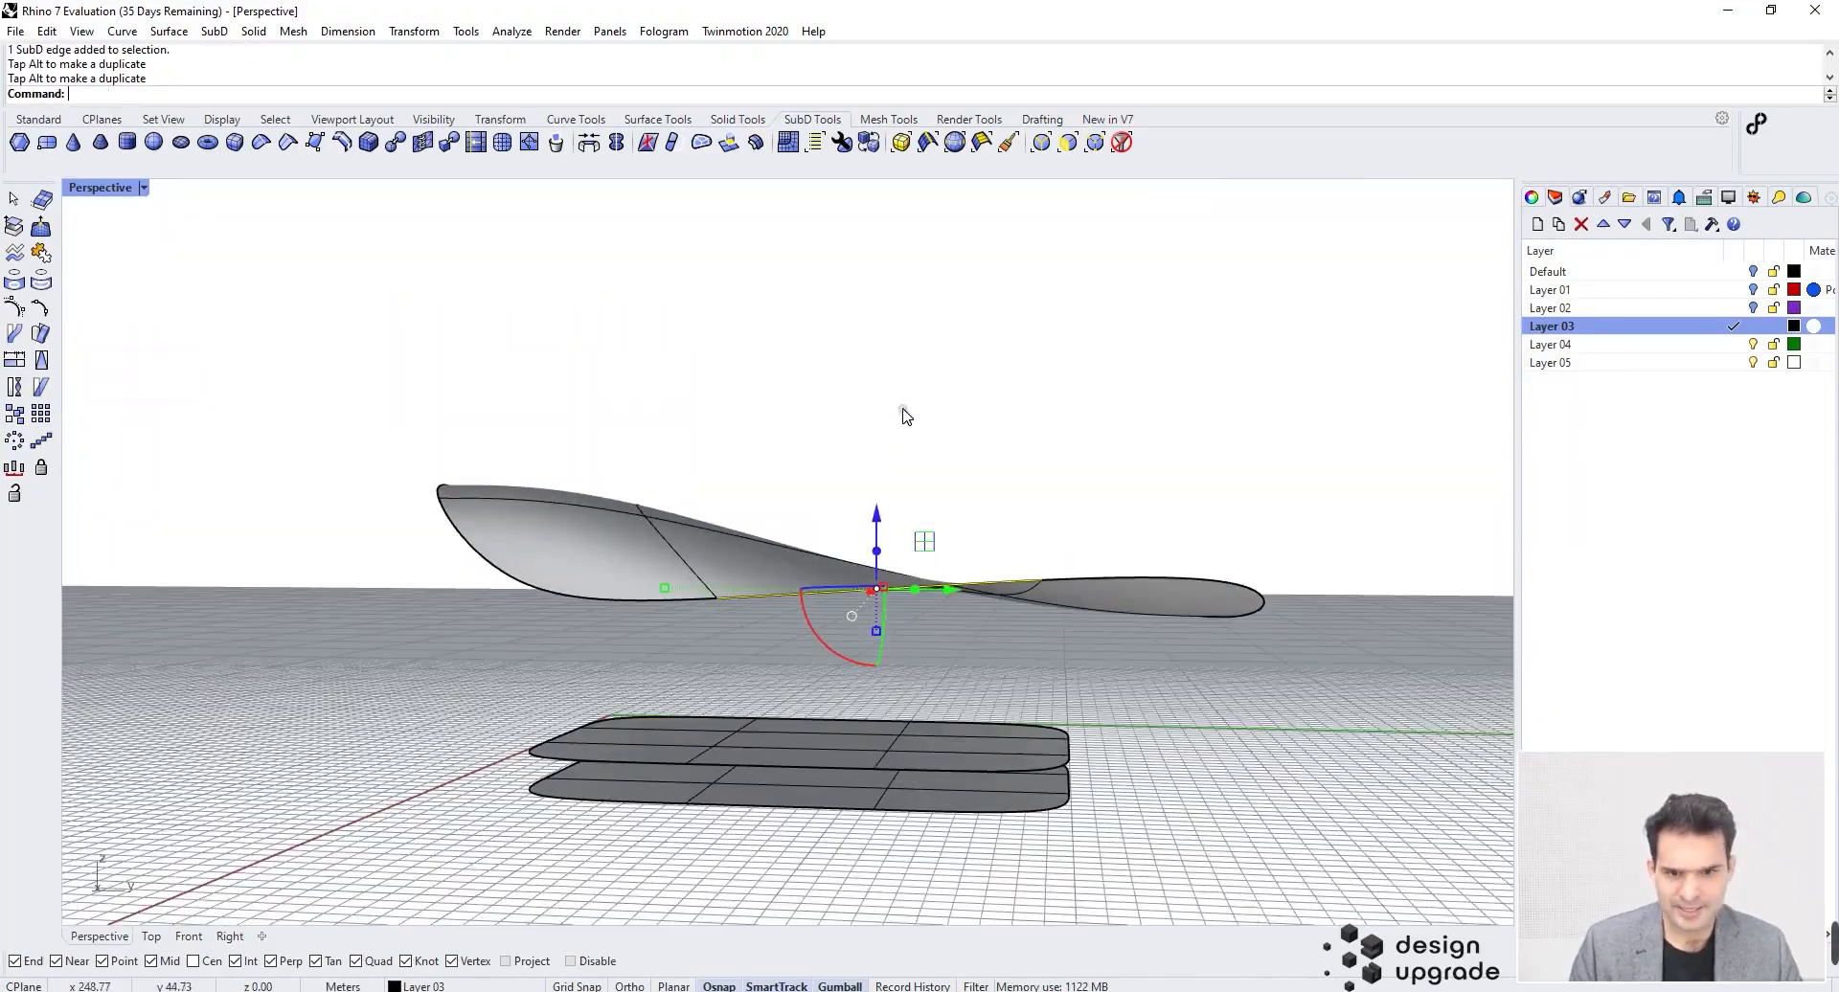
{"action": "left_click_drag", "start_coordinate": [873, 517], "coordinate": [883, 460]}
Step: Shift a face near the raised end of the top SubD slightly outward
{"action": "right_click_drag", "start_coordinate": [1001, 479], "coordinate": [650, 493]}
{"action": "left_click", "coordinate": [680, 474], "text": "ctrl+shift"}
{"action": "left_click_drag", "start_coordinate": [603, 442], "coordinate": [588, 445]}
{"action": "left_click", "coordinate": [996, 446]}
{"action": "right_click_drag", "start_coordinate": [973, 460], "coordinate": [1042, 360]}
Step: Lower the entire top SubD slightly toward the planes below
{"action": "right_click_drag", "start_coordinate": [847, 572], "coordinate": [1036, 583]}
{"action": "left_click_drag", "start_coordinate": [1006, 508], "coordinate": [843, 602]}
{"action": "left_click_drag", "start_coordinate": [858, 472], "coordinate": [858, 485]}
{"action": "left_click", "coordinate": [942, 539]}
{"action": "right_click_drag", "start_coordinate": [944, 550], "coordinate": [843, 570]}
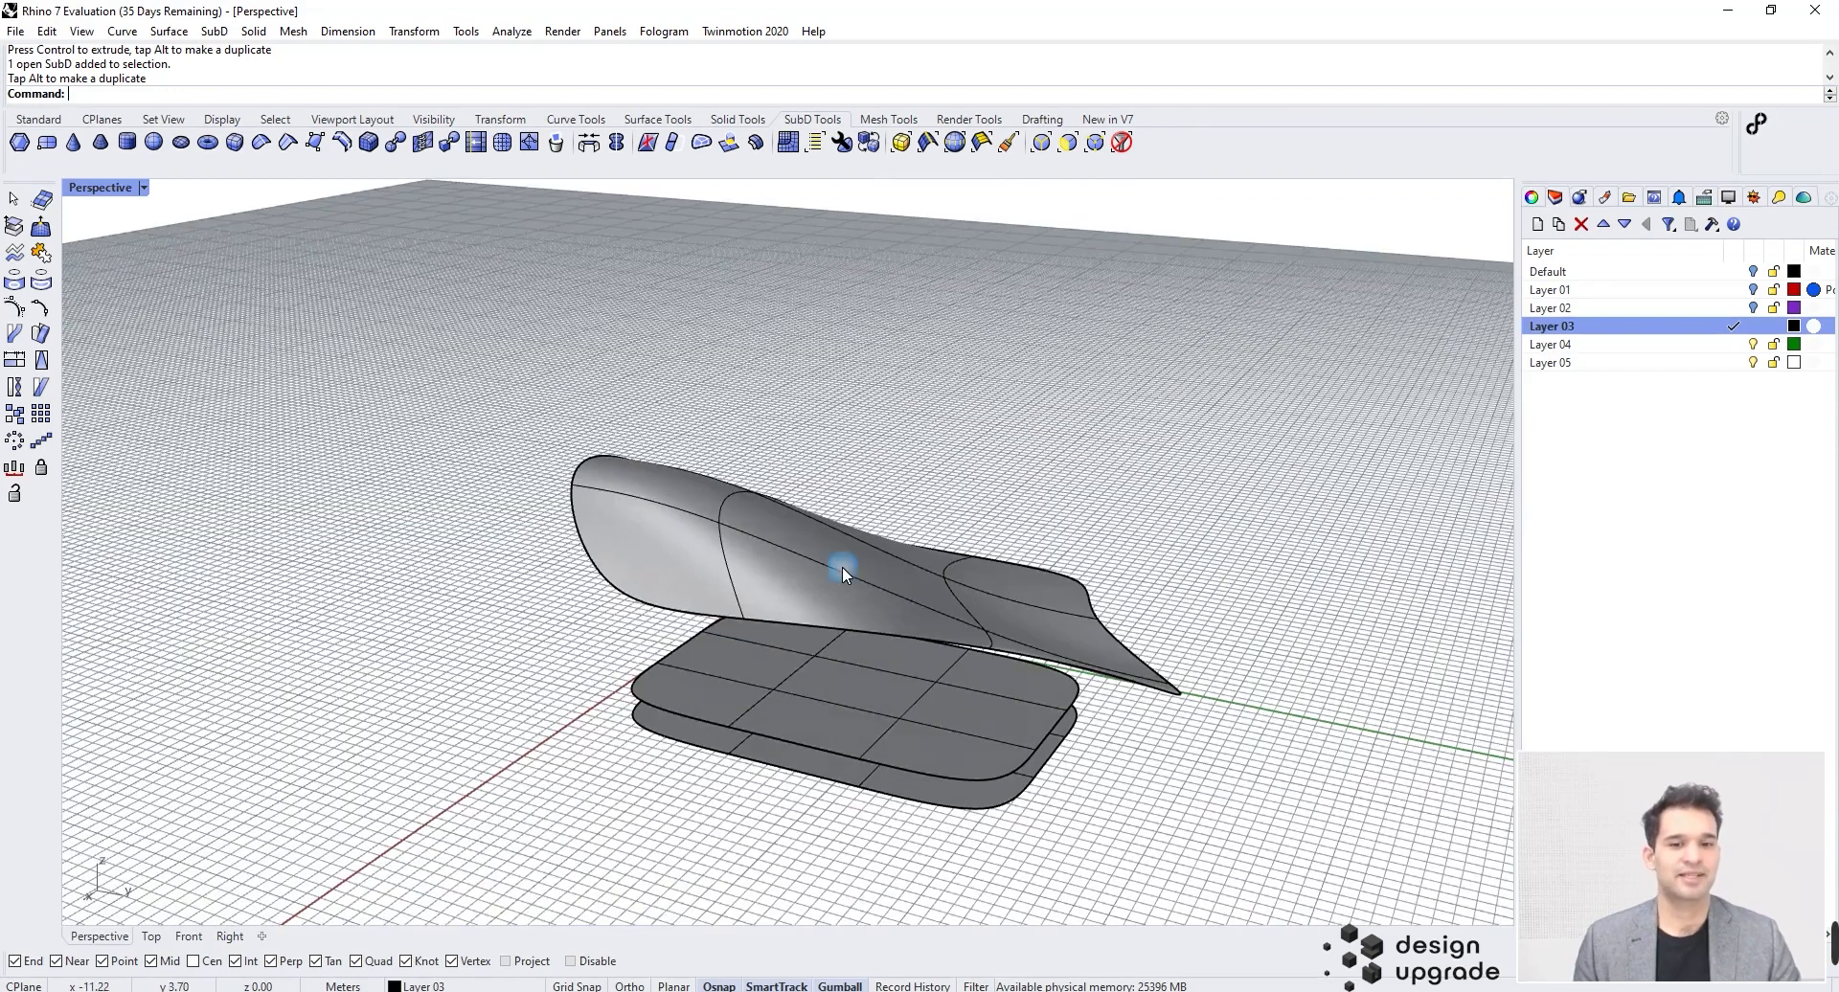
Step: Switch the perspective view to Rendered display mode to preview the three SubD surfaces
{"action": "left_click", "coordinate": [143, 188]}
{"action": "left_click", "coordinate": [143, 300]}
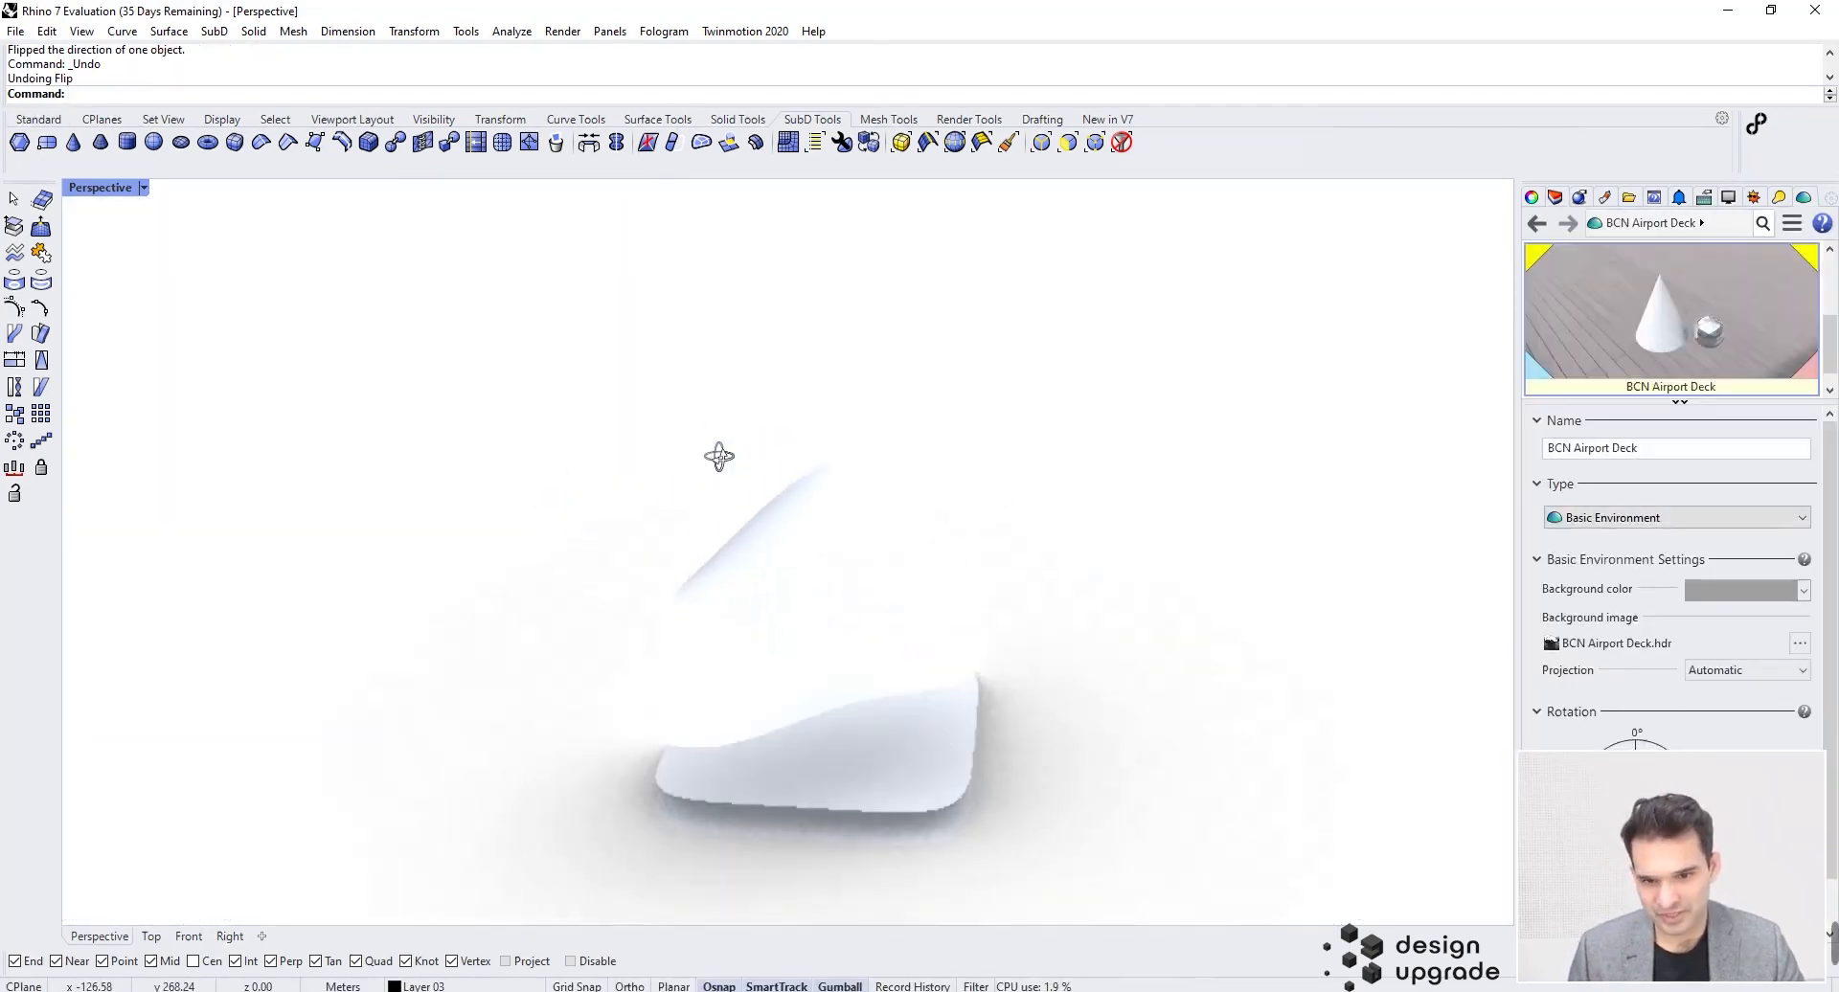
{"action": "right_click_drag", "start_coordinate": [842, 432], "coordinate": [747, 517]}
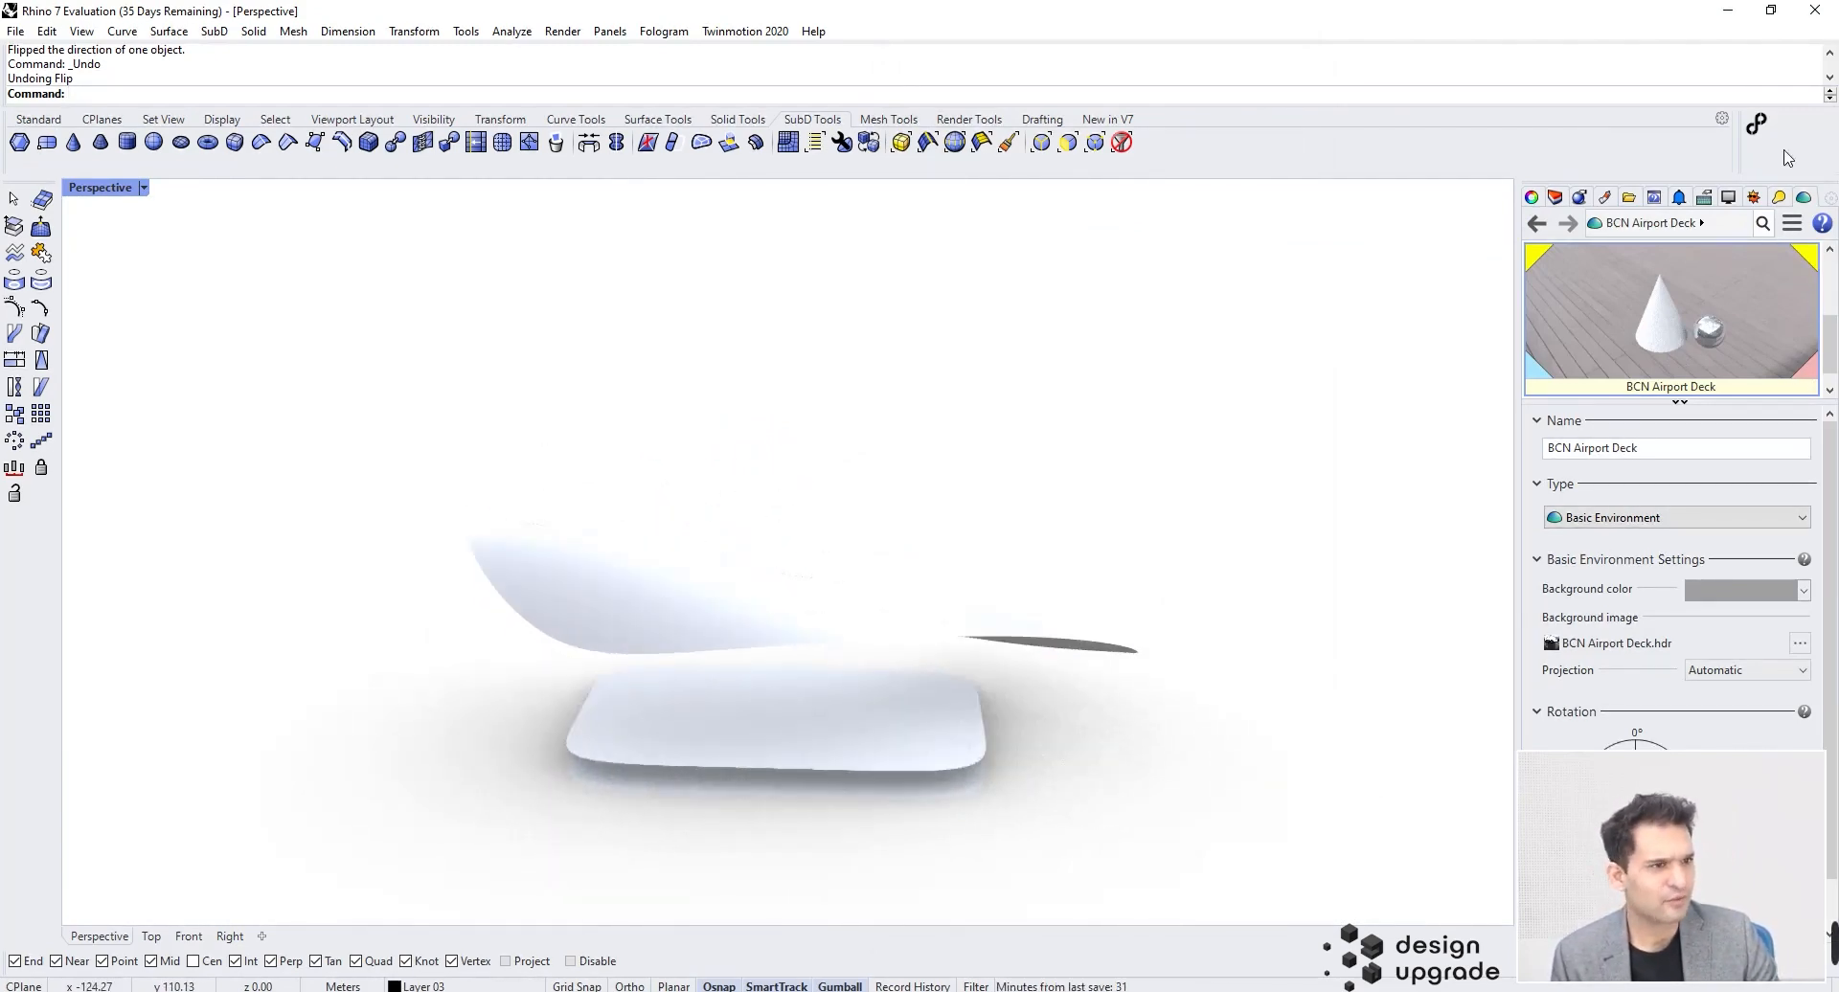
Step: Open the material settings of Layer 03 and set the material type to Plaster
{"action": "left_click", "coordinate": [1532, 197]}
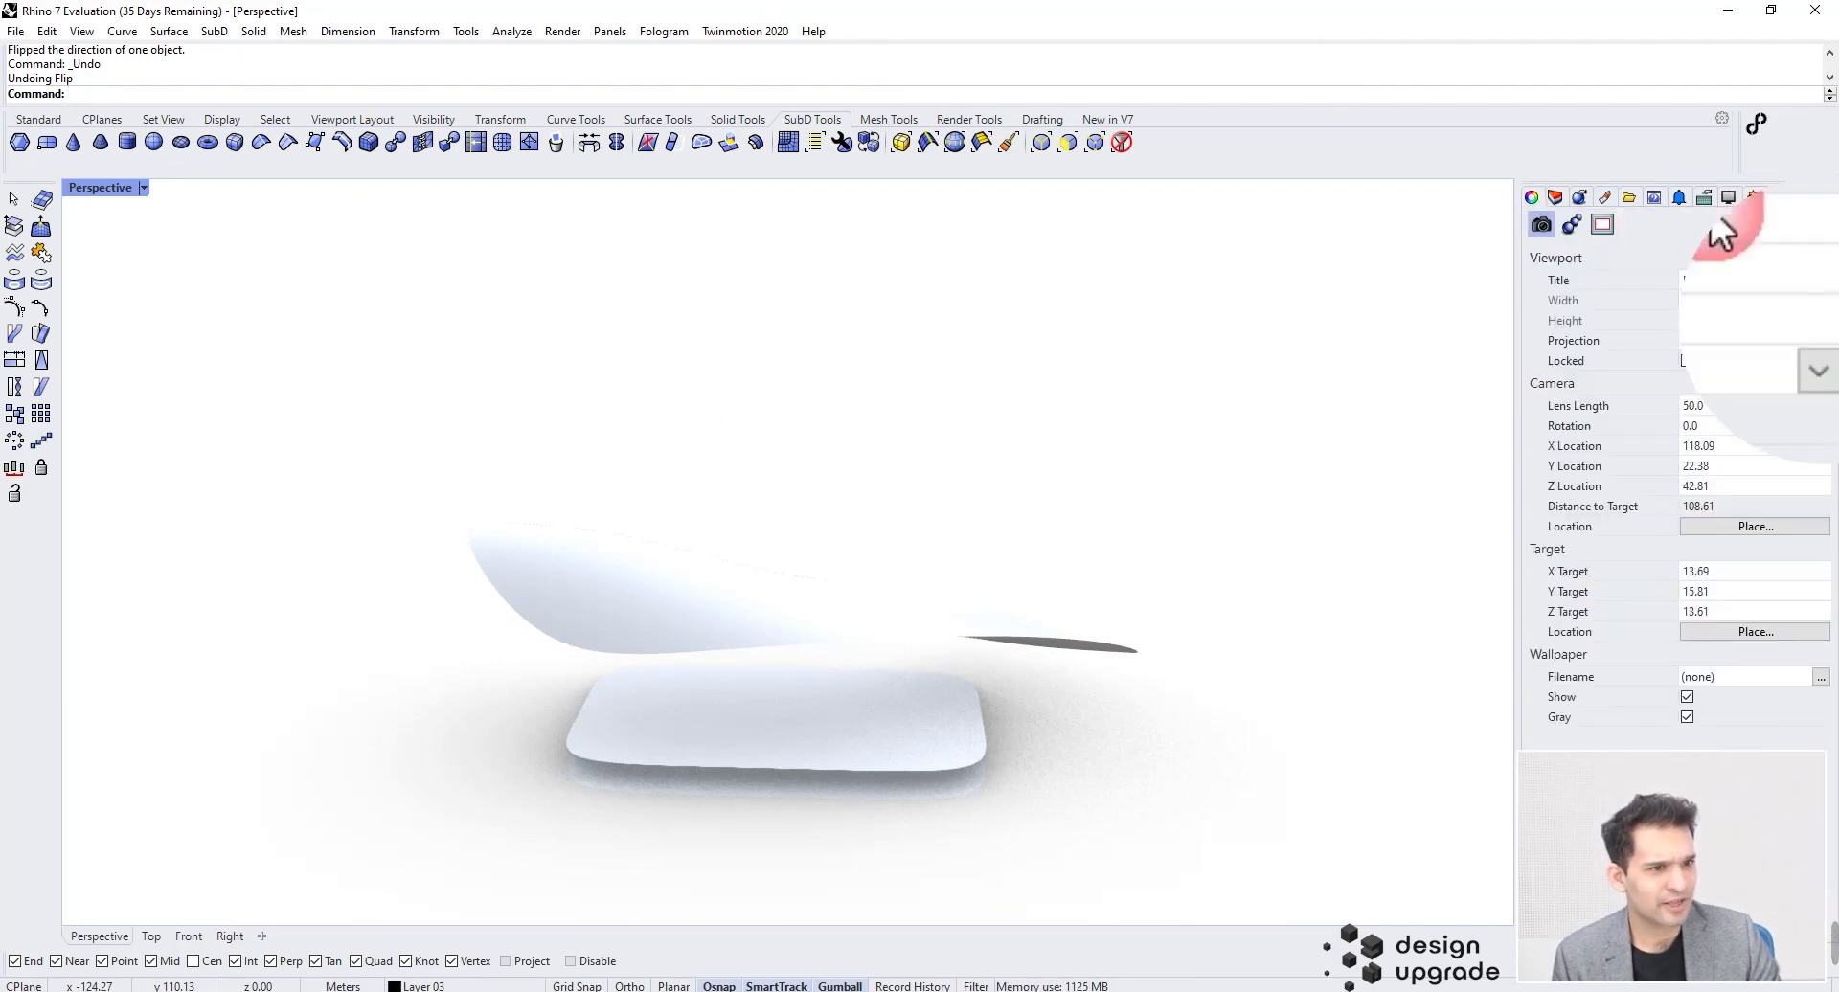
{"action": "left_click", "coordinate": [1556, 197]}
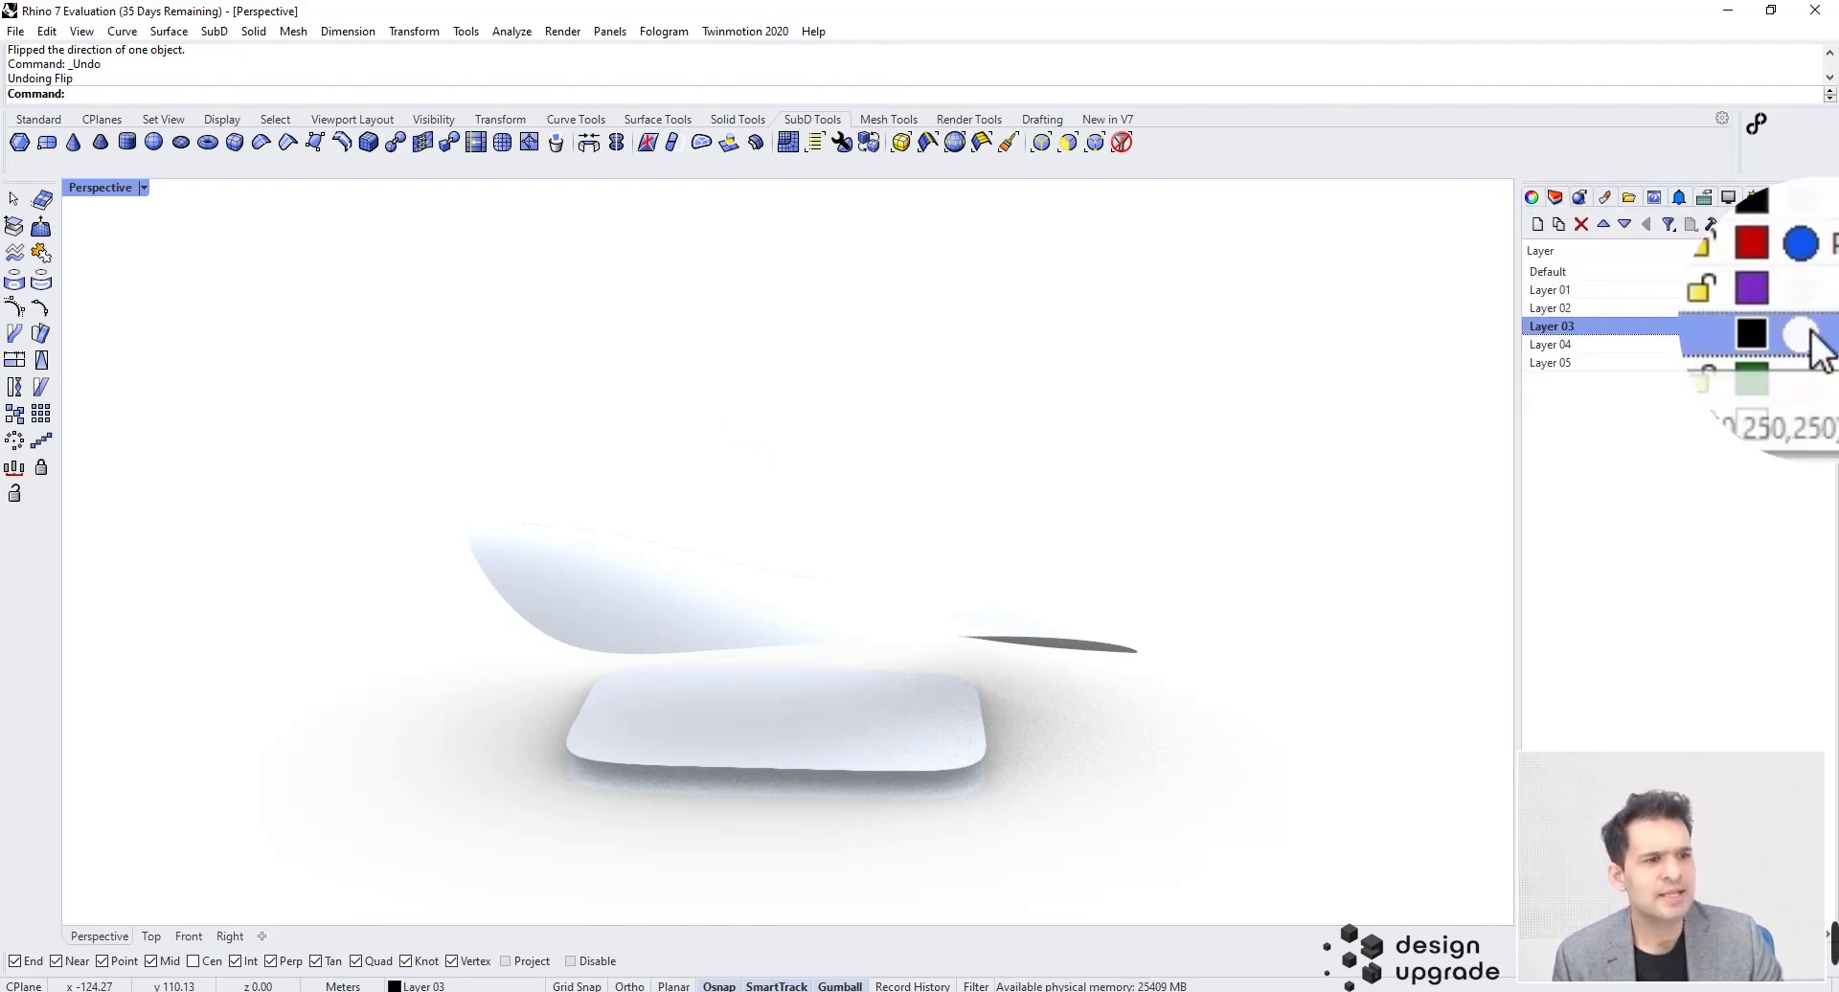
{"action": "left_click", "coordinate": [1817, 350]}
{"action": "left_click", "coordinate": [1163, 153]}
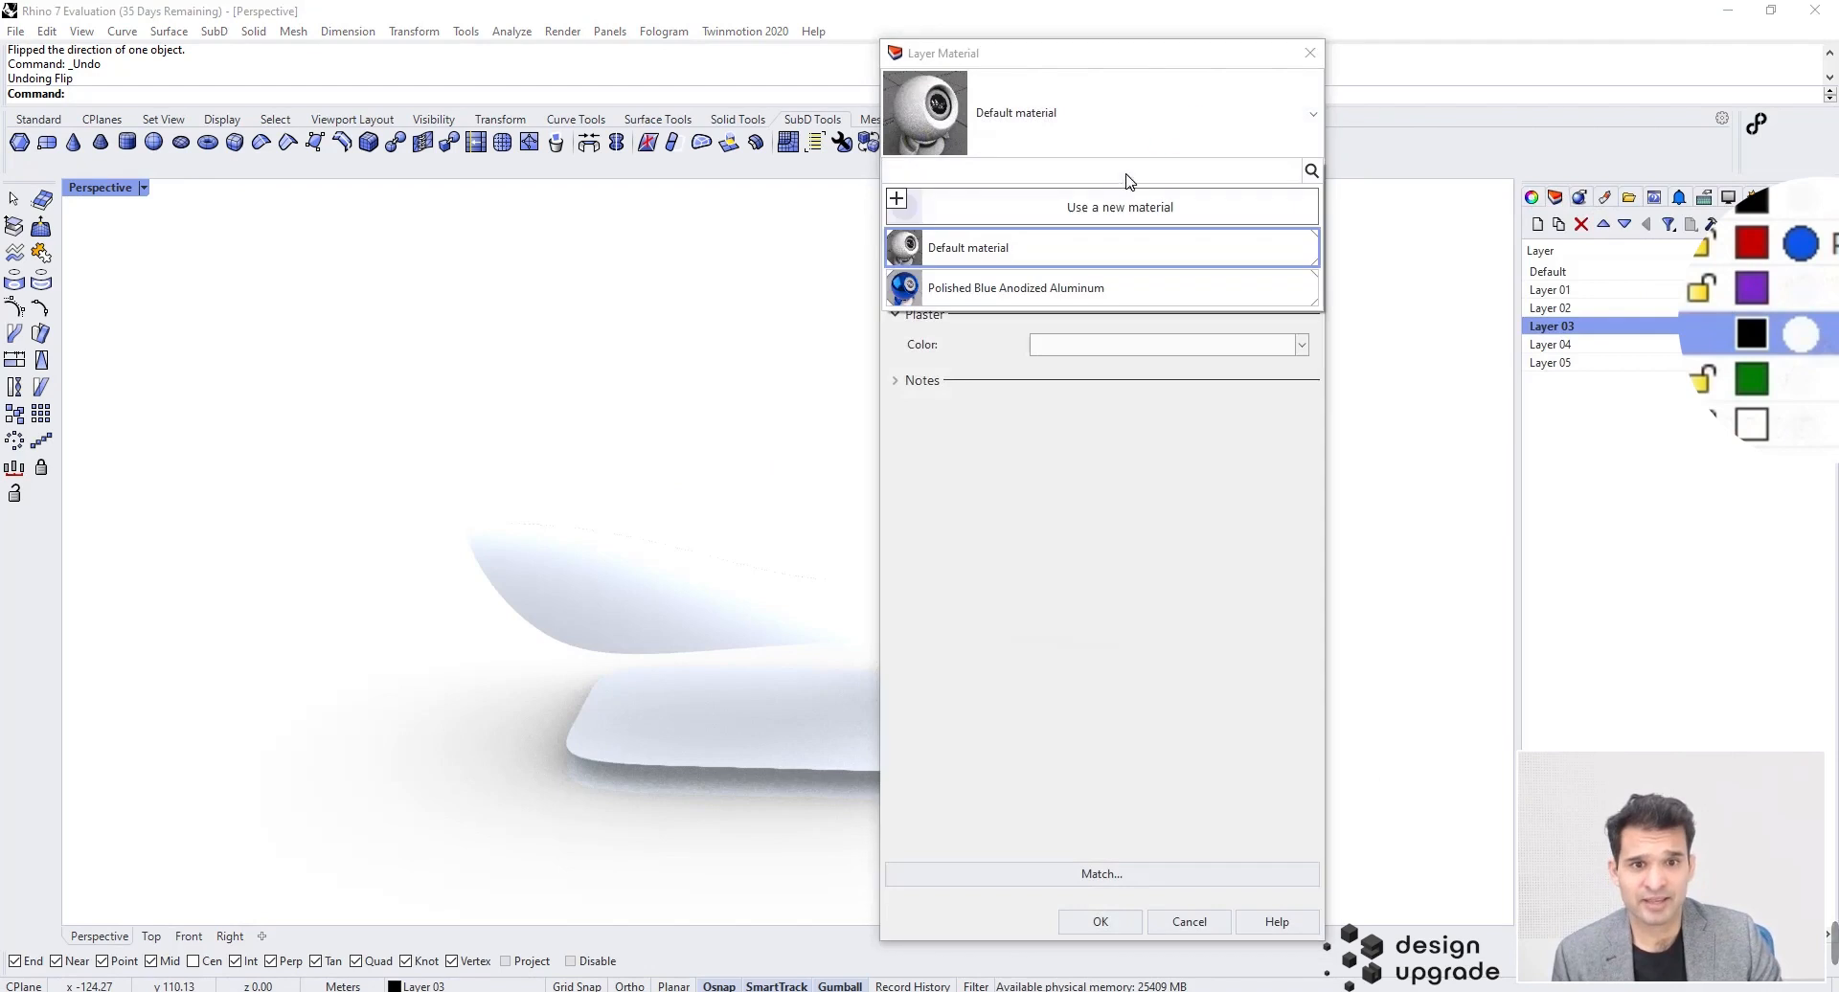
{"action": "left_click", "coordinate": [1070, 212]}
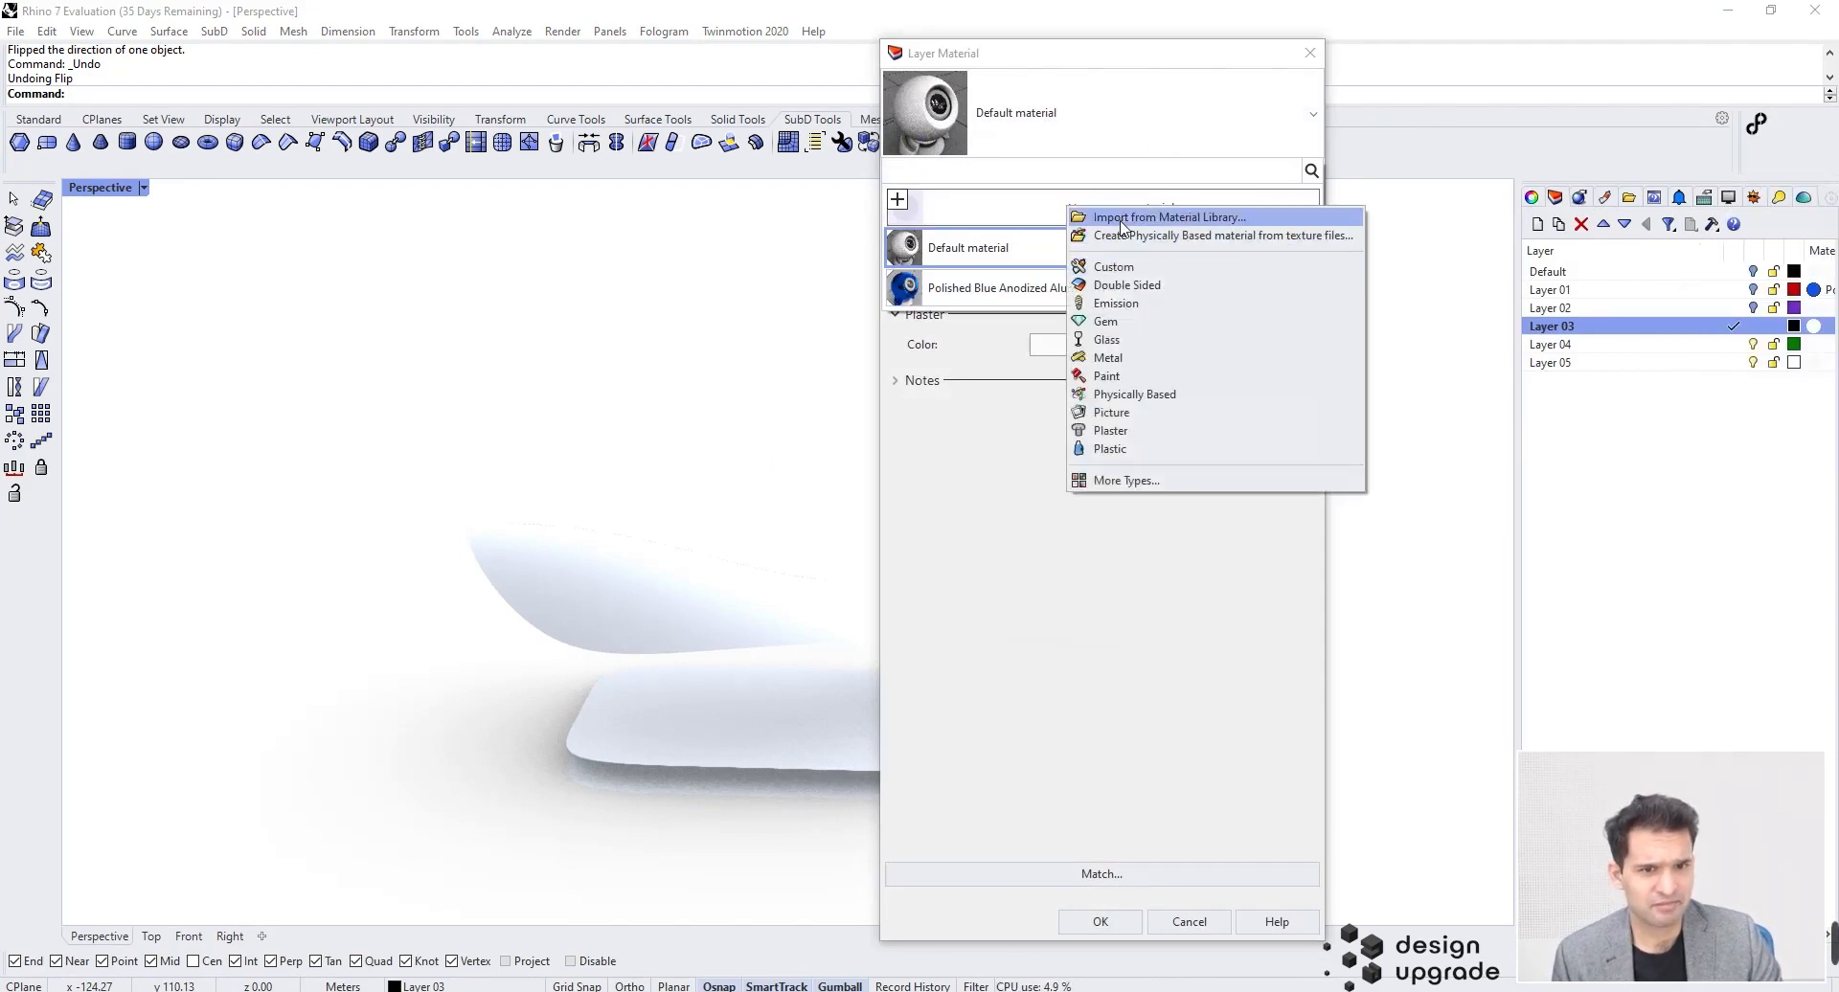
{"action": "left_click", "coordinate": [984, 261]}
{"action": "left_click", "coordinate": [1005, 273]}
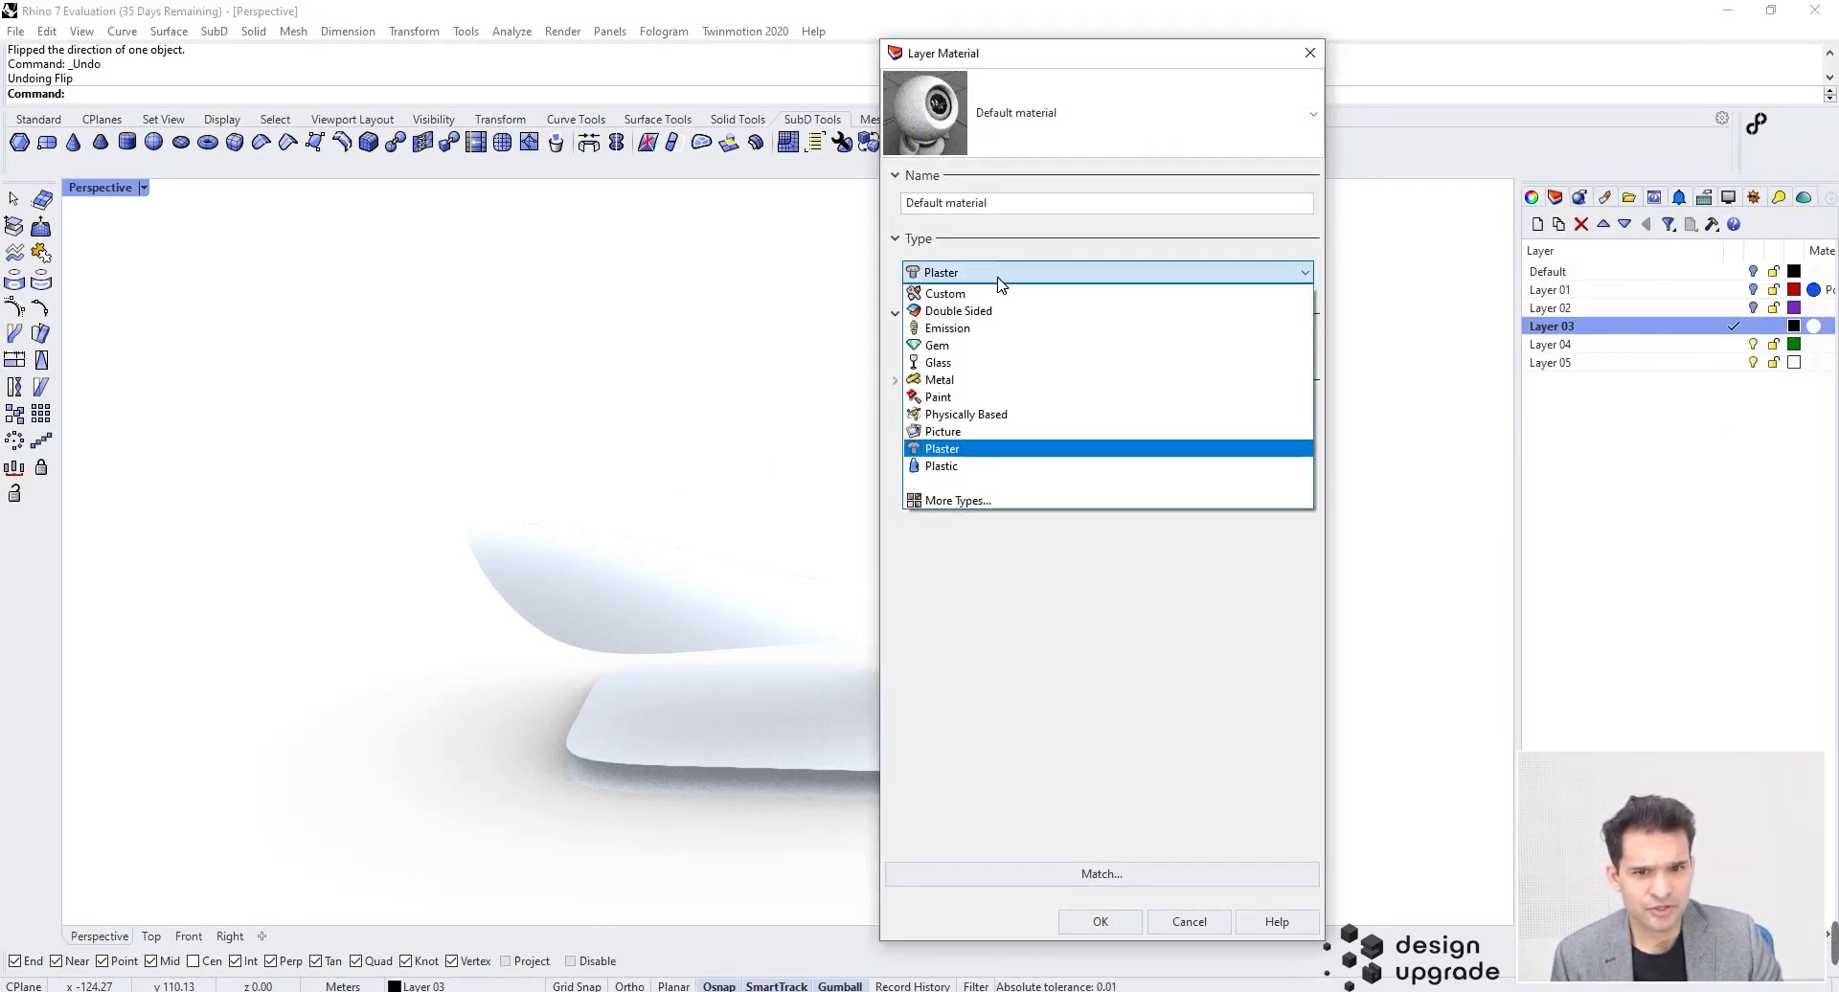
{"action": "left_click", "coordinate": [985, 449]}
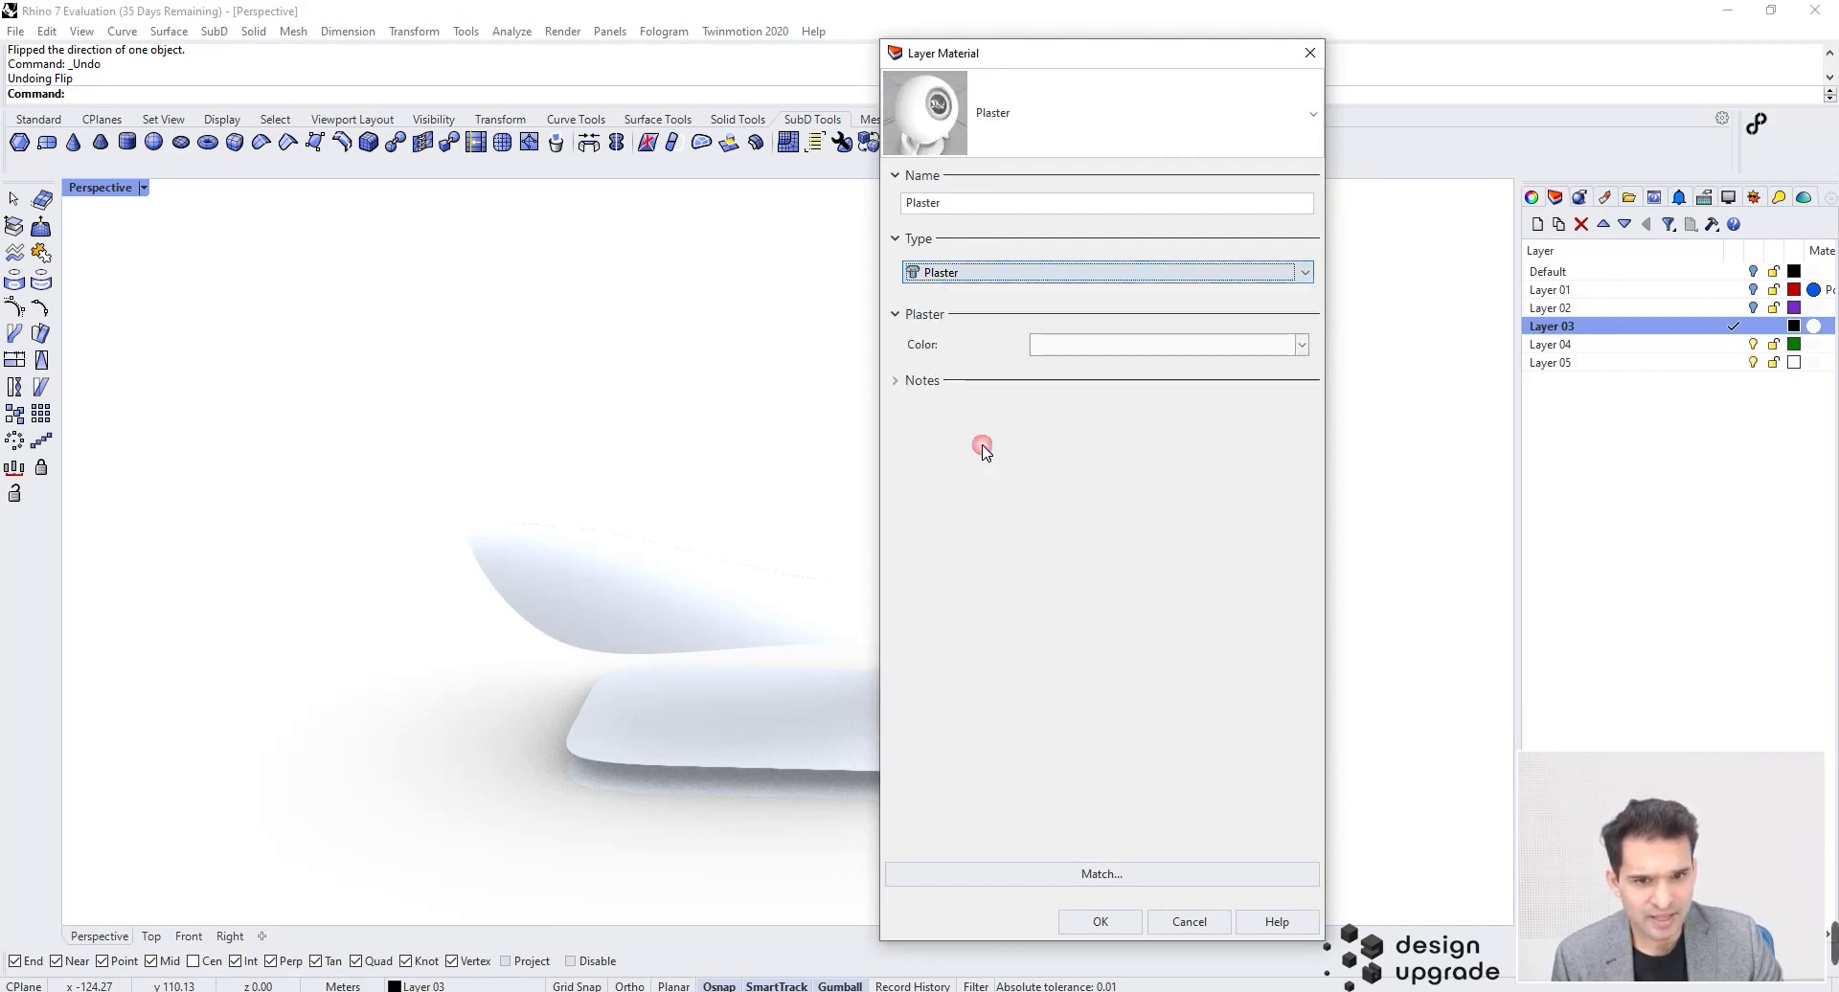
Step: Set the plaster color to light gray and apply the material to Layer 03
{"action": "left_click", "coordinate": [1079, 347]}
{"action": "left_click", "coordinate": [1027, 488]}
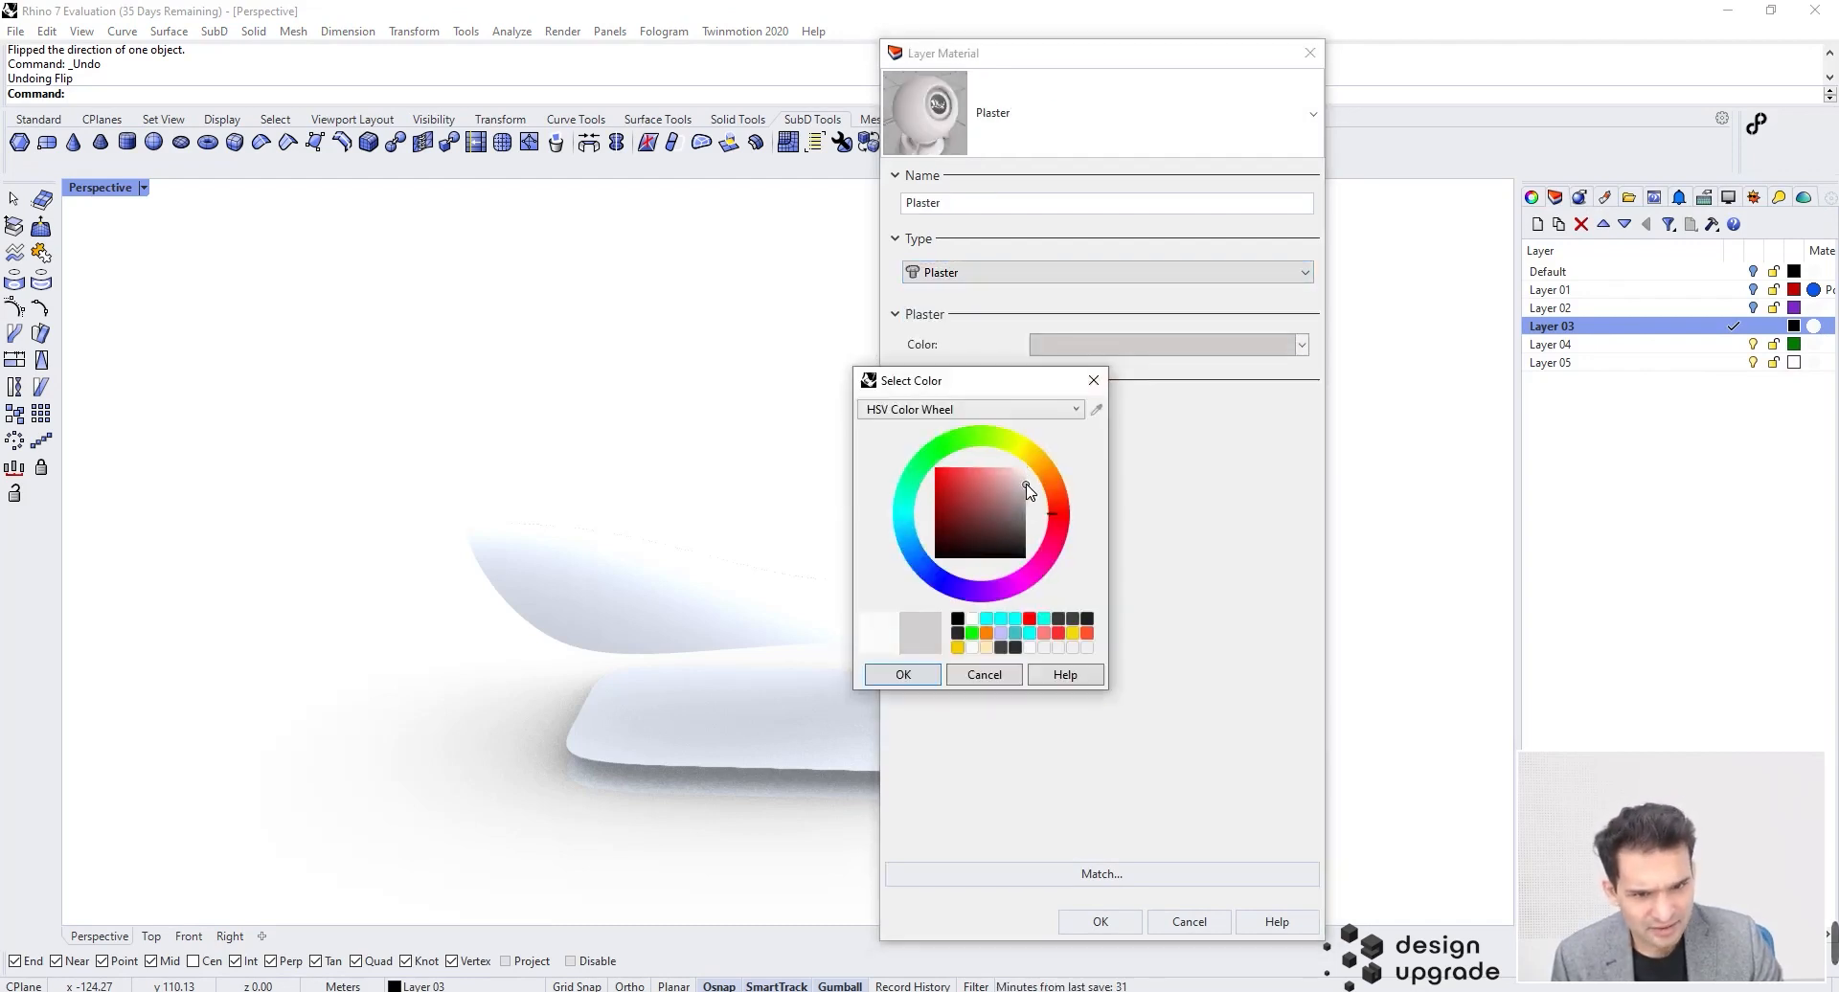
{"action": "left_click", "coordinate": [917, 674]}
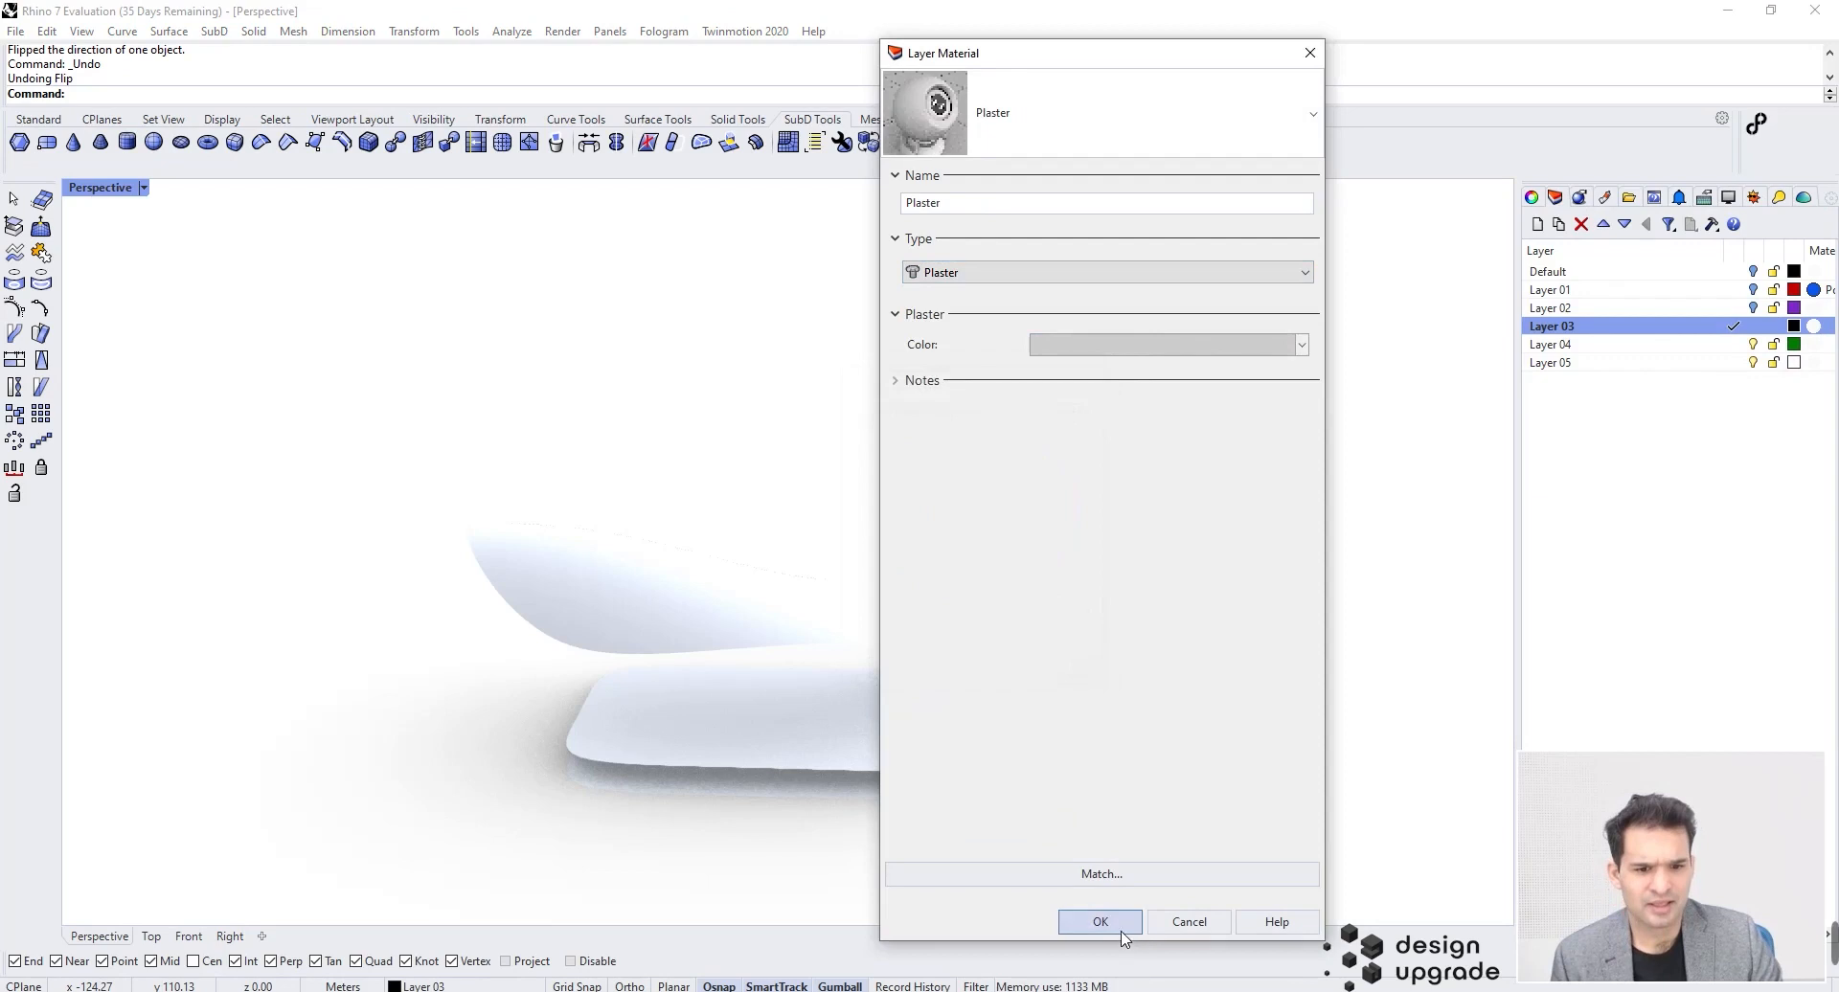
{"action": "left_click", "coordinate": [1118, 923]}
{"action": "right_click_drag", "start_coordinate": [1049, 465], "coordinate": [934, 518]}
Step: Switch the perspective view to Shaded display mode
{"action": "left_click", "coordinate": [100, 187]}
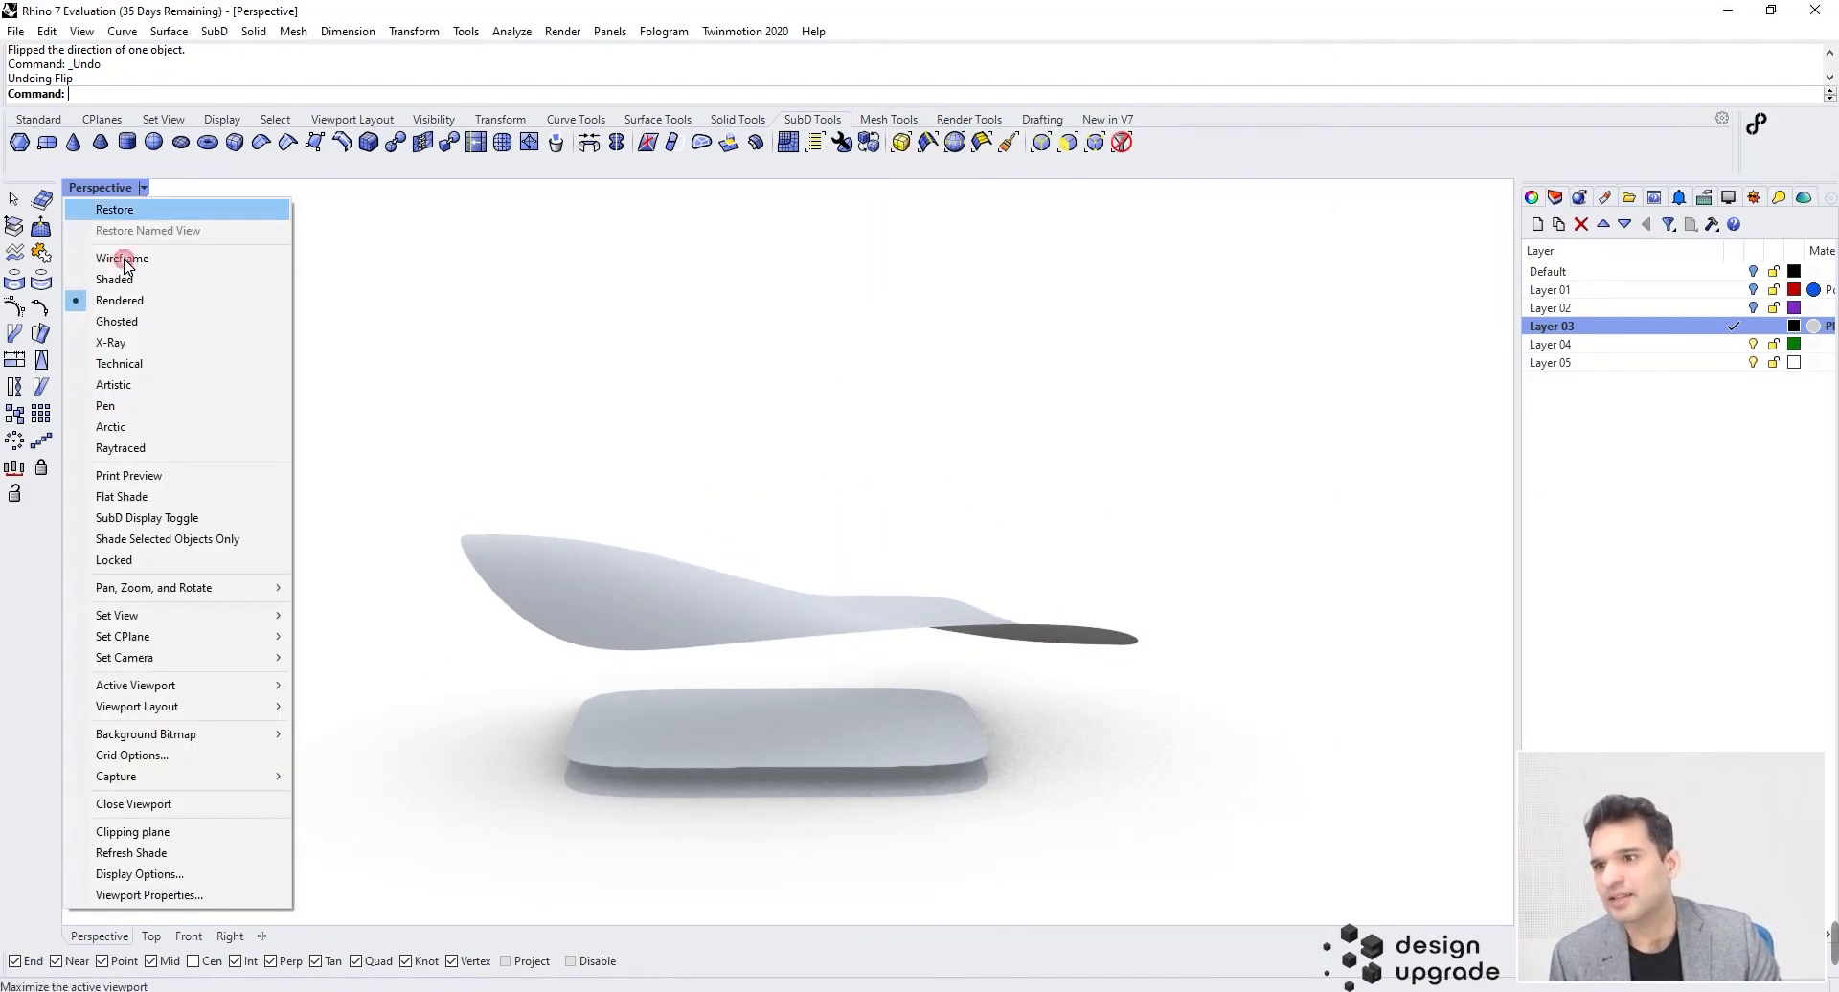
{"action": "left_click", "coordinate": [105, 279]}
{"action": "mouse_move", "coordinate": [658, 565]}
{"action": "right_mouse_down"}
{"action": "mouse_move", "coordinate": [680, 477]}
{"action": "mouse_move", "coordinate": [706, 521]}
{"action": "mouse_move", "coordinate": [789, 559]}
{"action": "right_mouse_up"}
{"action": "right_click_drag", "start_coordinate": [462, 354], "coordinate": [757, 334]}
{"action": "left_click", "coordinate": [661, 236]}
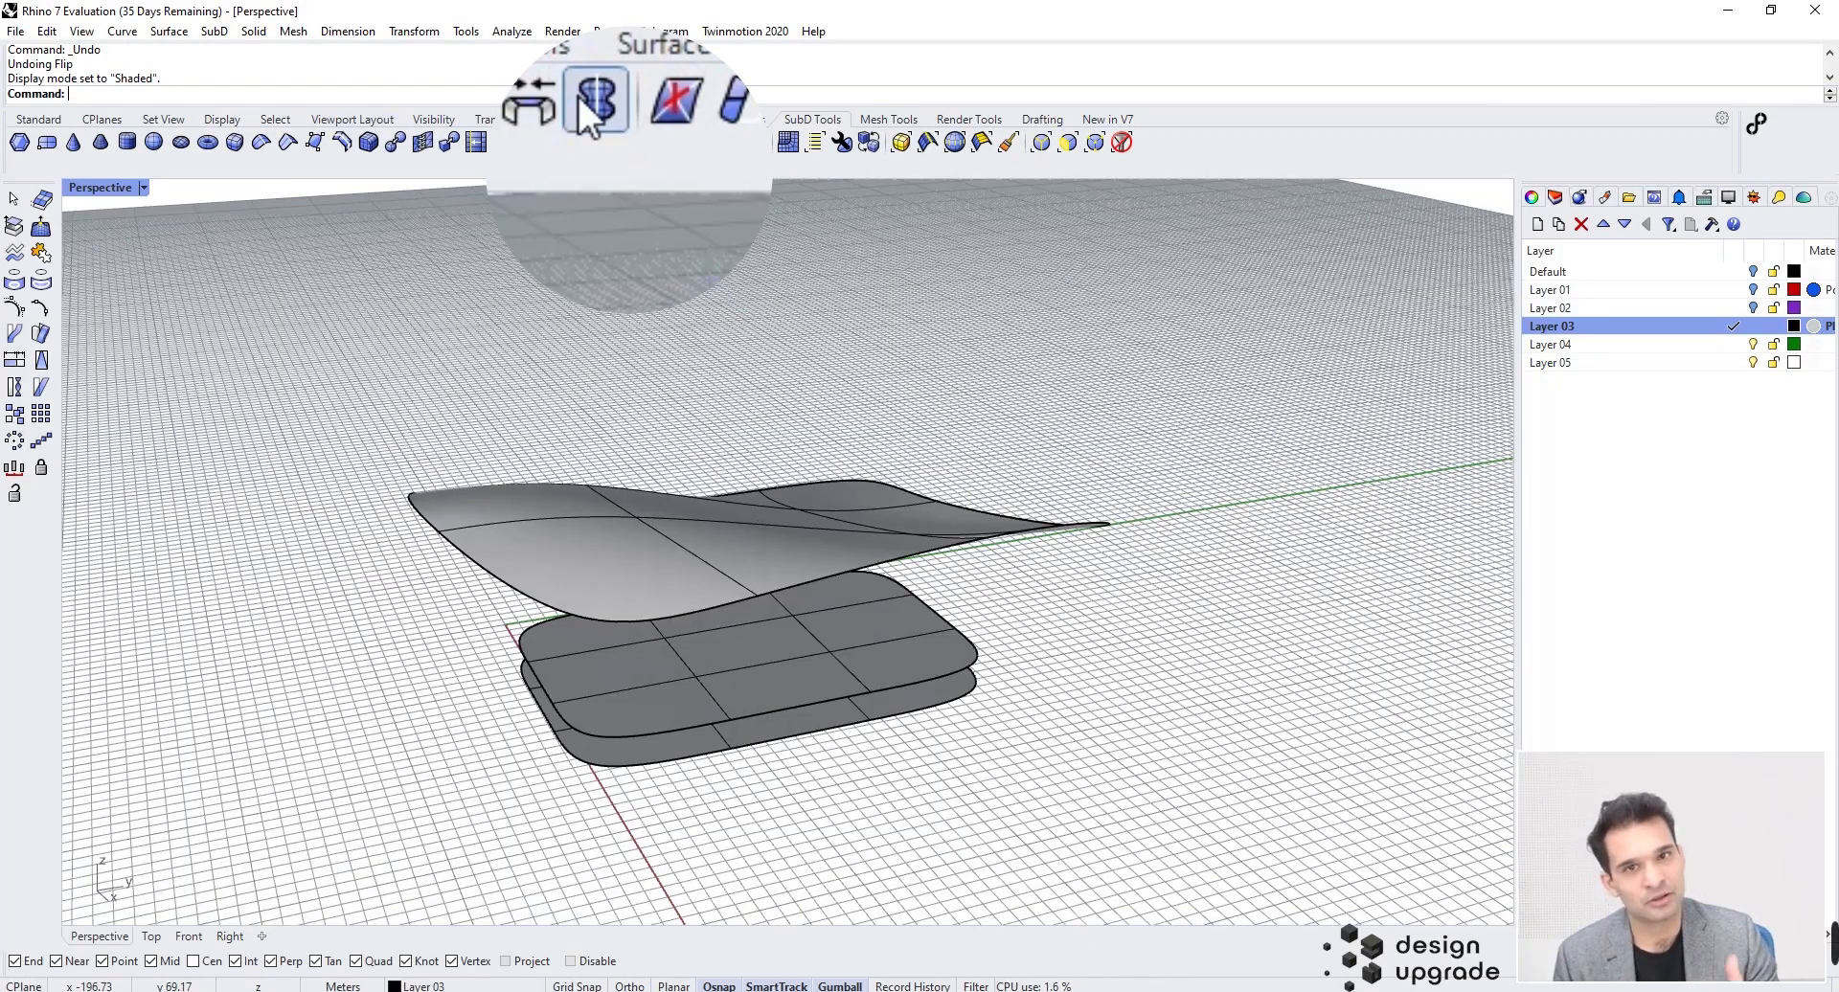
Step: Start Reflect on all three SubDs, defining a lengthwise reflection plane along Y from the midpoint of the bottom SubD's short edge
{"action": "right_click_drag", "start_coordinate": [843, 412], "coordinate": [682, 324]}
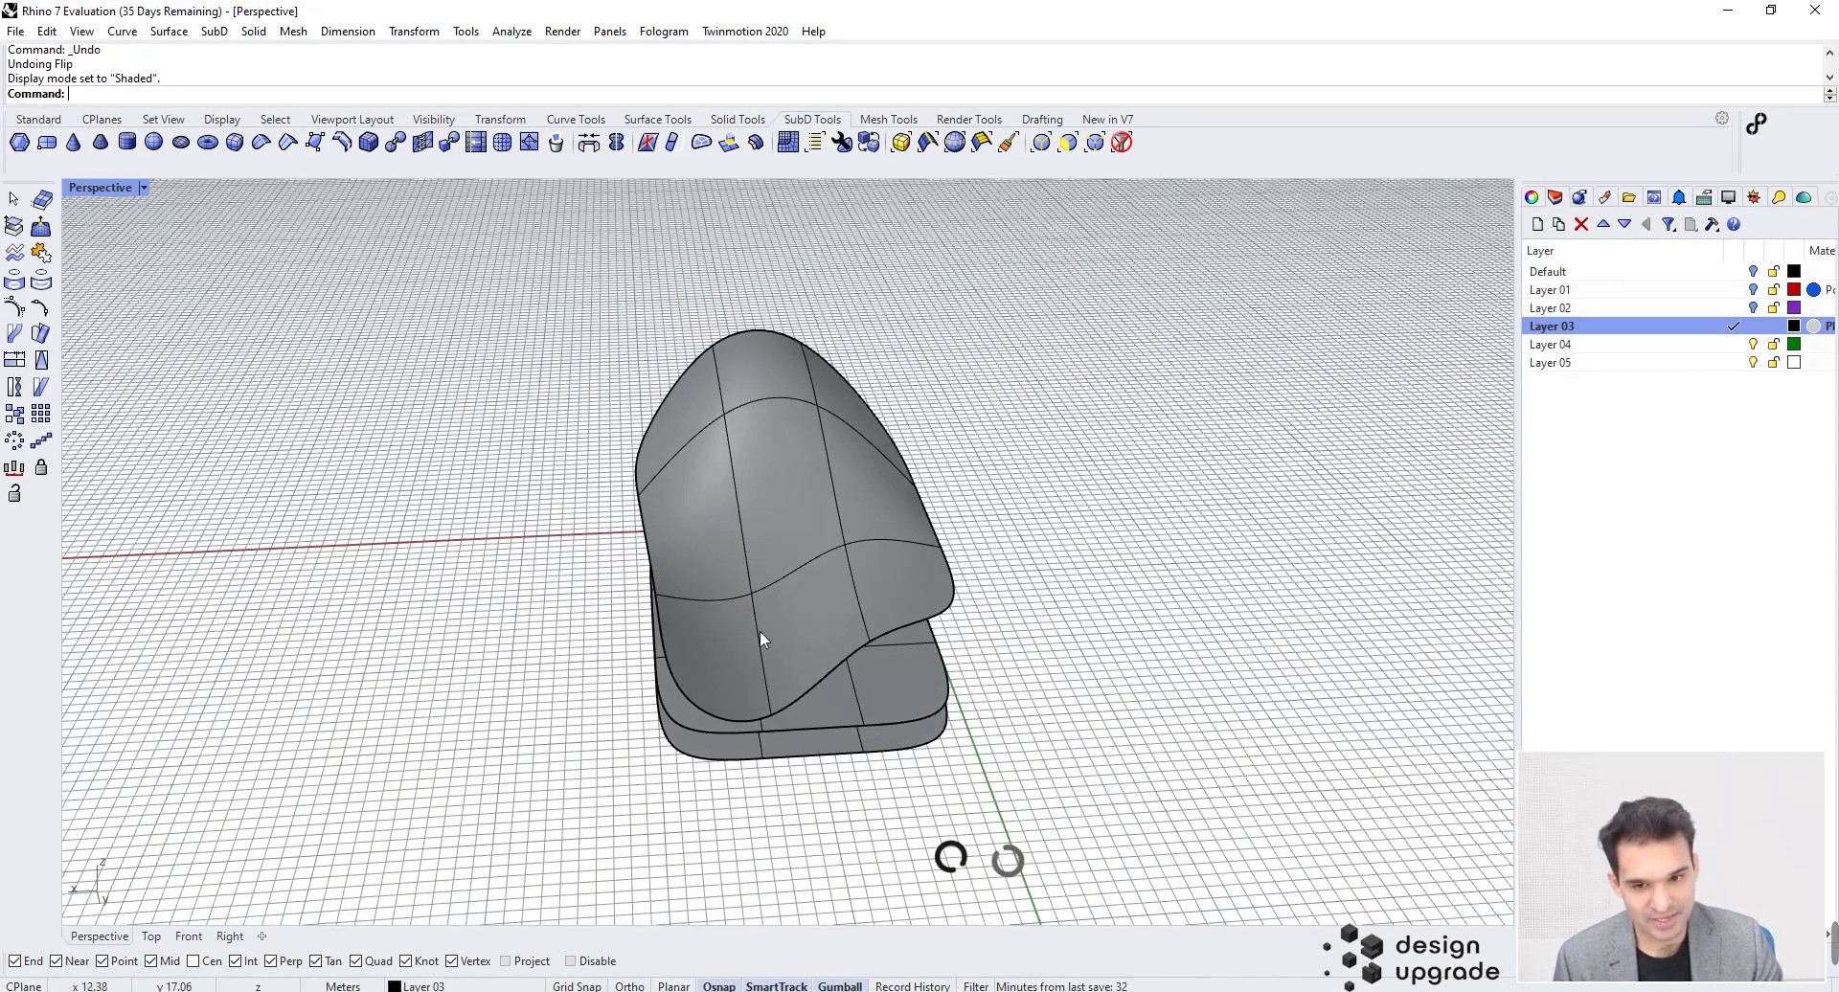
{"action": "right_click_drag", "start_coordinate": [760, 631], "coordinate": [734, 452]}
{"action": "left_click_drag", "start_coordinate": [810, 330], "coordinate": [746, 746]}
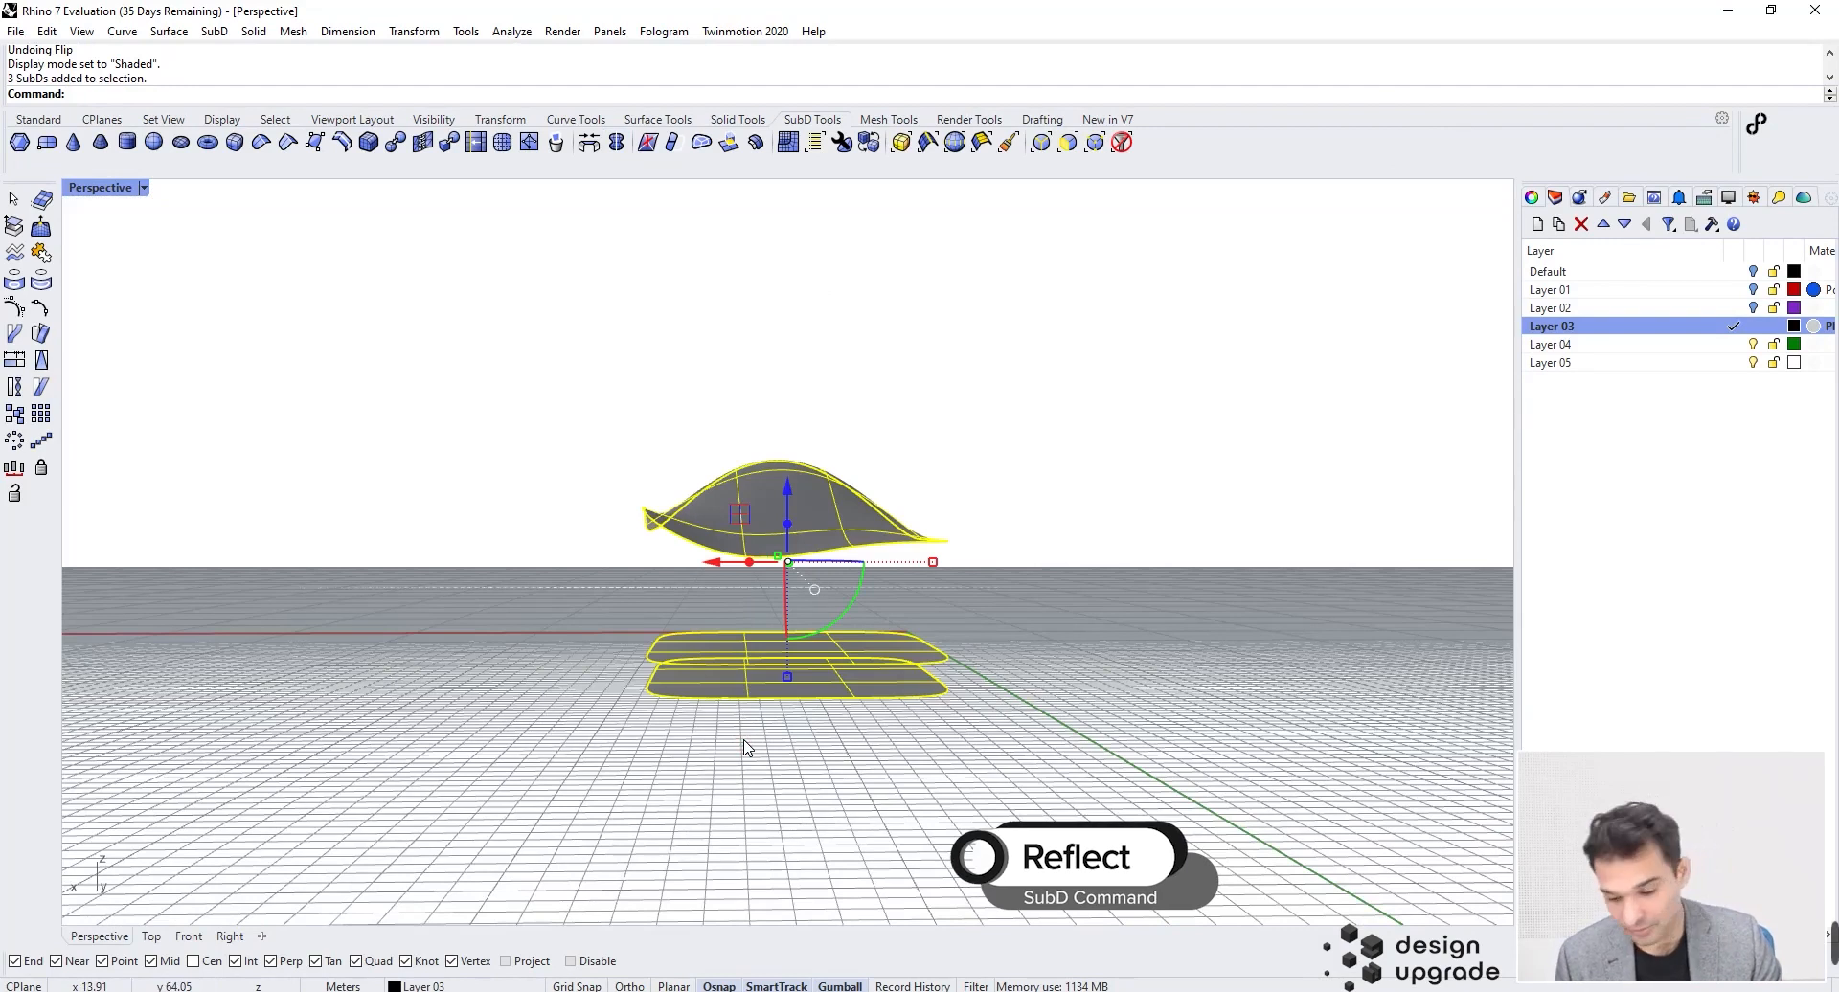
{"action": "left_click", "coordinate": [619, 143]}
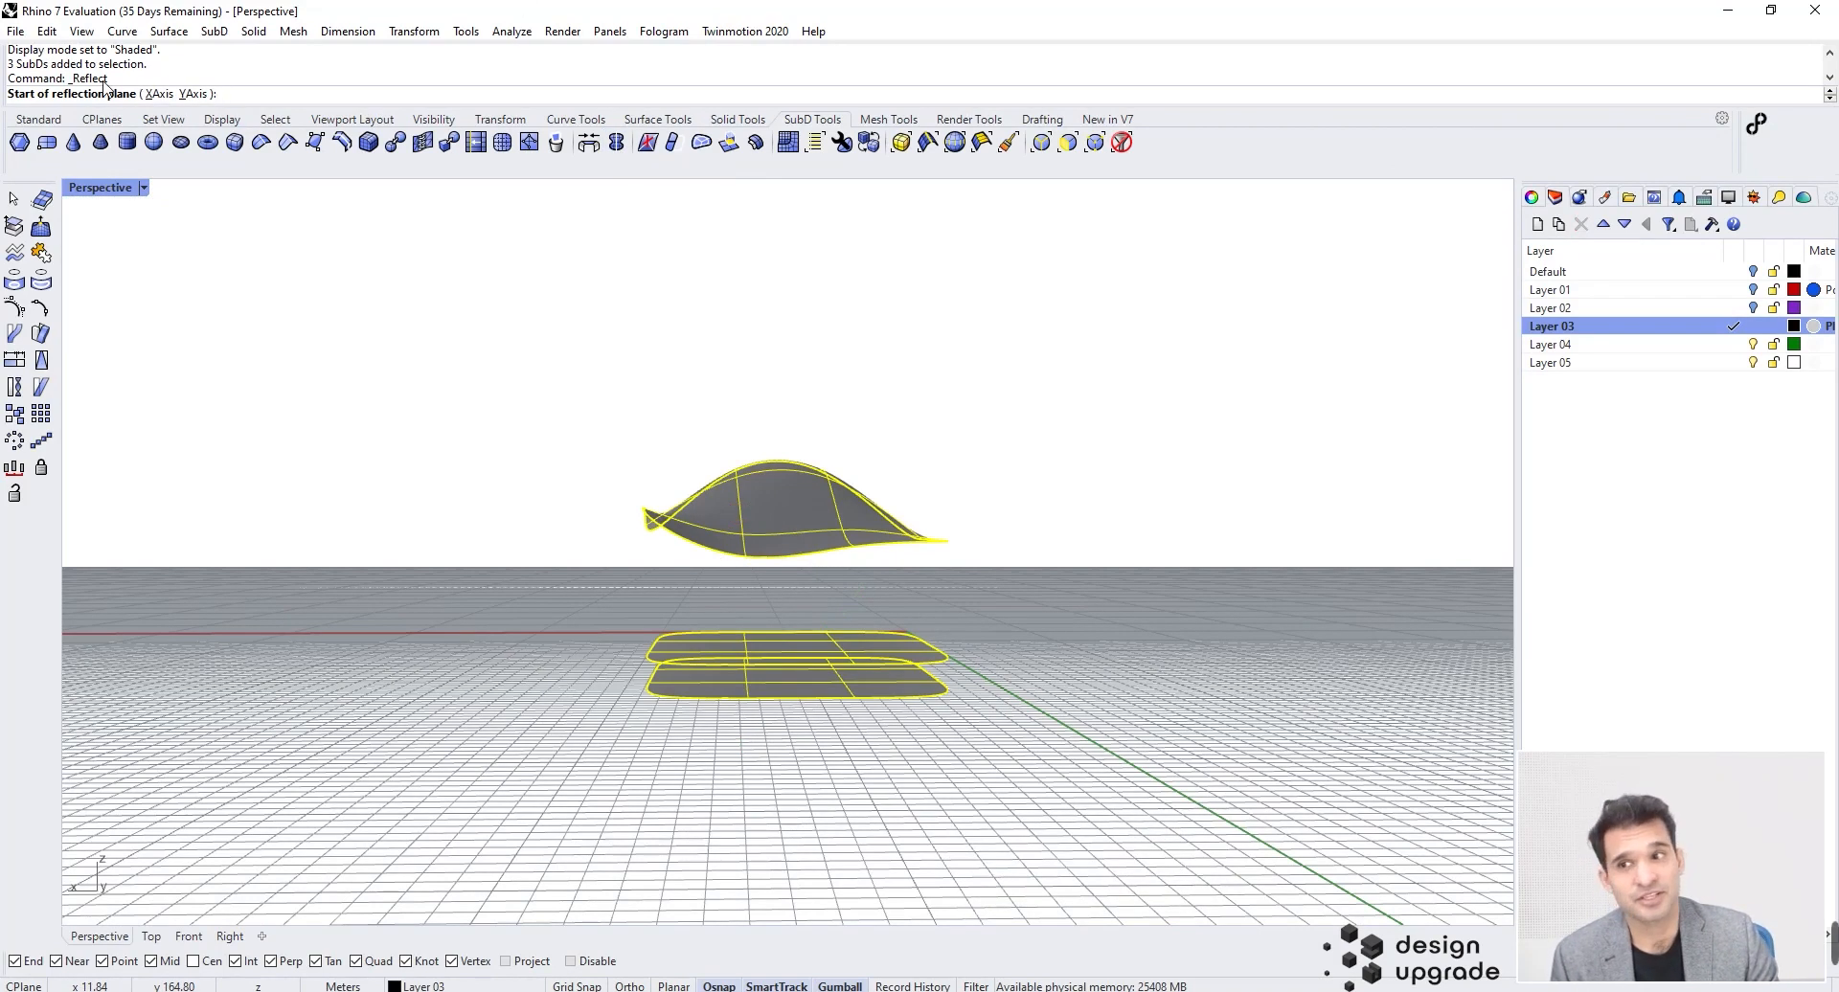
{"action": "right_click_drag", "start_coordinate": [786, 634], "coordinate": [819, 770]}
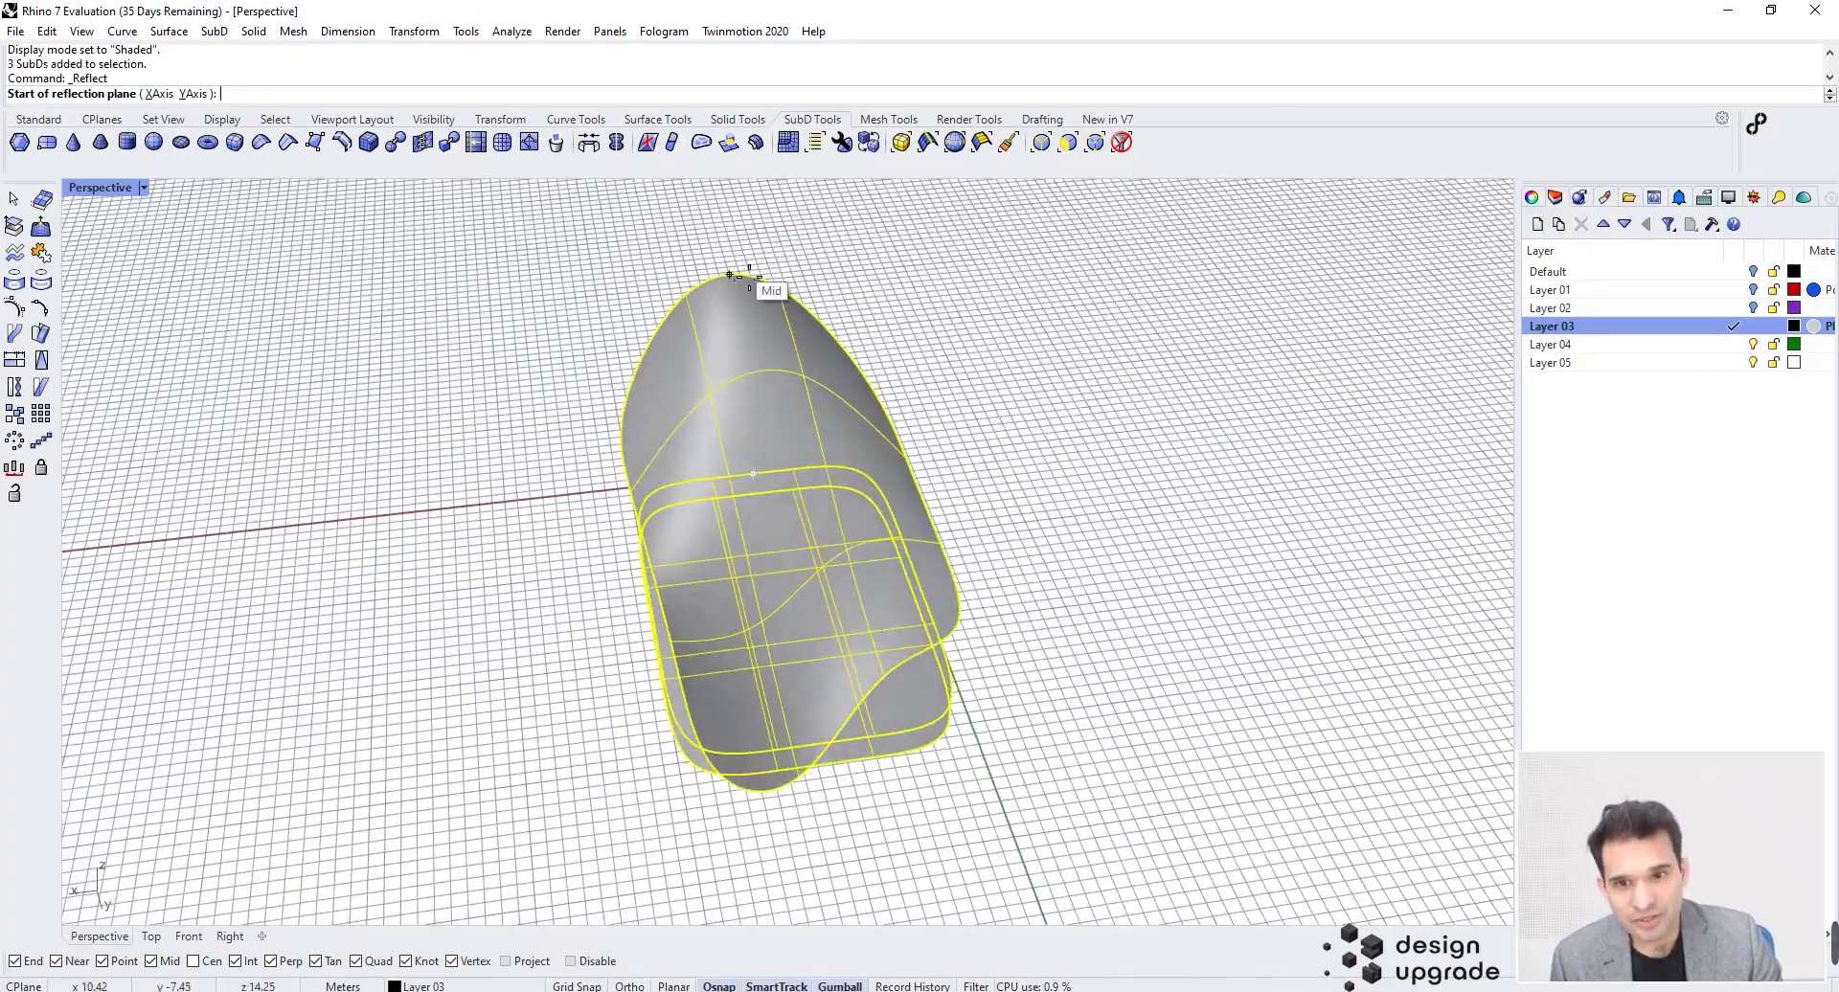
{"action": "right_click_drag", "start_coordinate": [742, 285], "coordinate": [841, 587]}
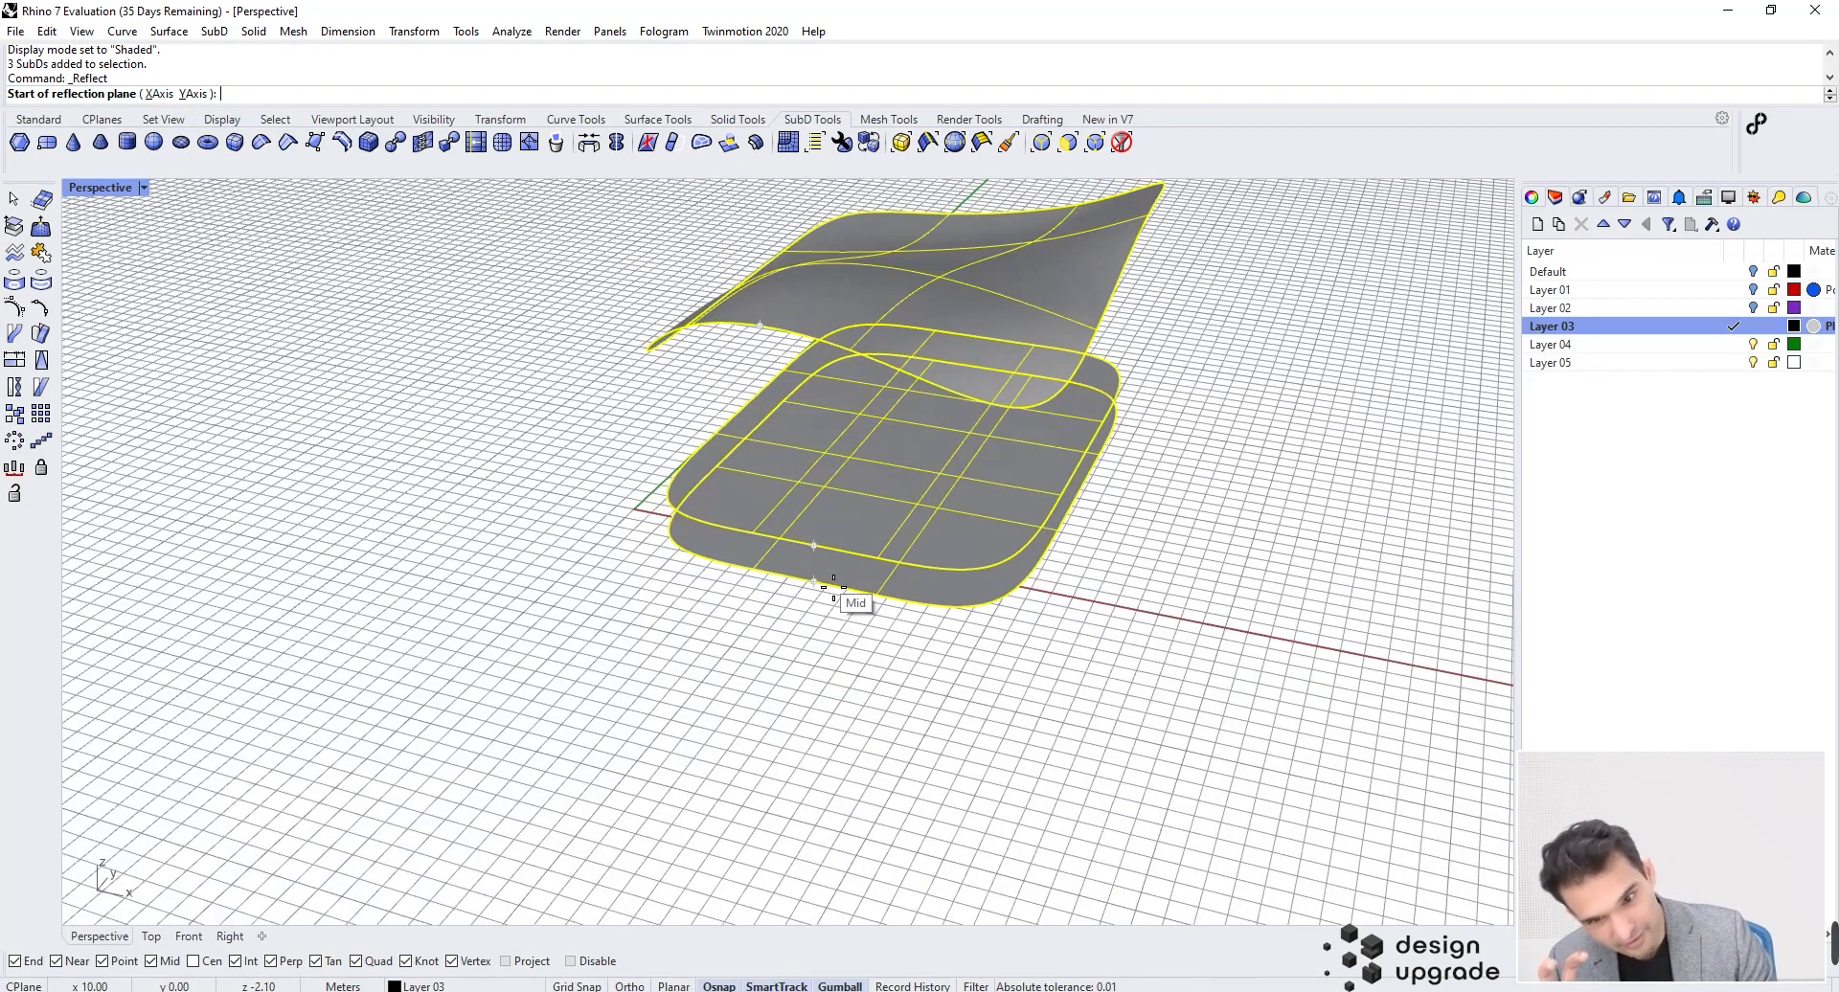
{"action": "left_click", "coordinate": [833, 586]}
{"action": "scroll", "coordinate": [821, 587], "scroll_direction": "up", "scroll_amount": 5}
{"action": "scroll", "coordinate": [728, 807], "scroll_direction": "down", "scroll_amount": 2}
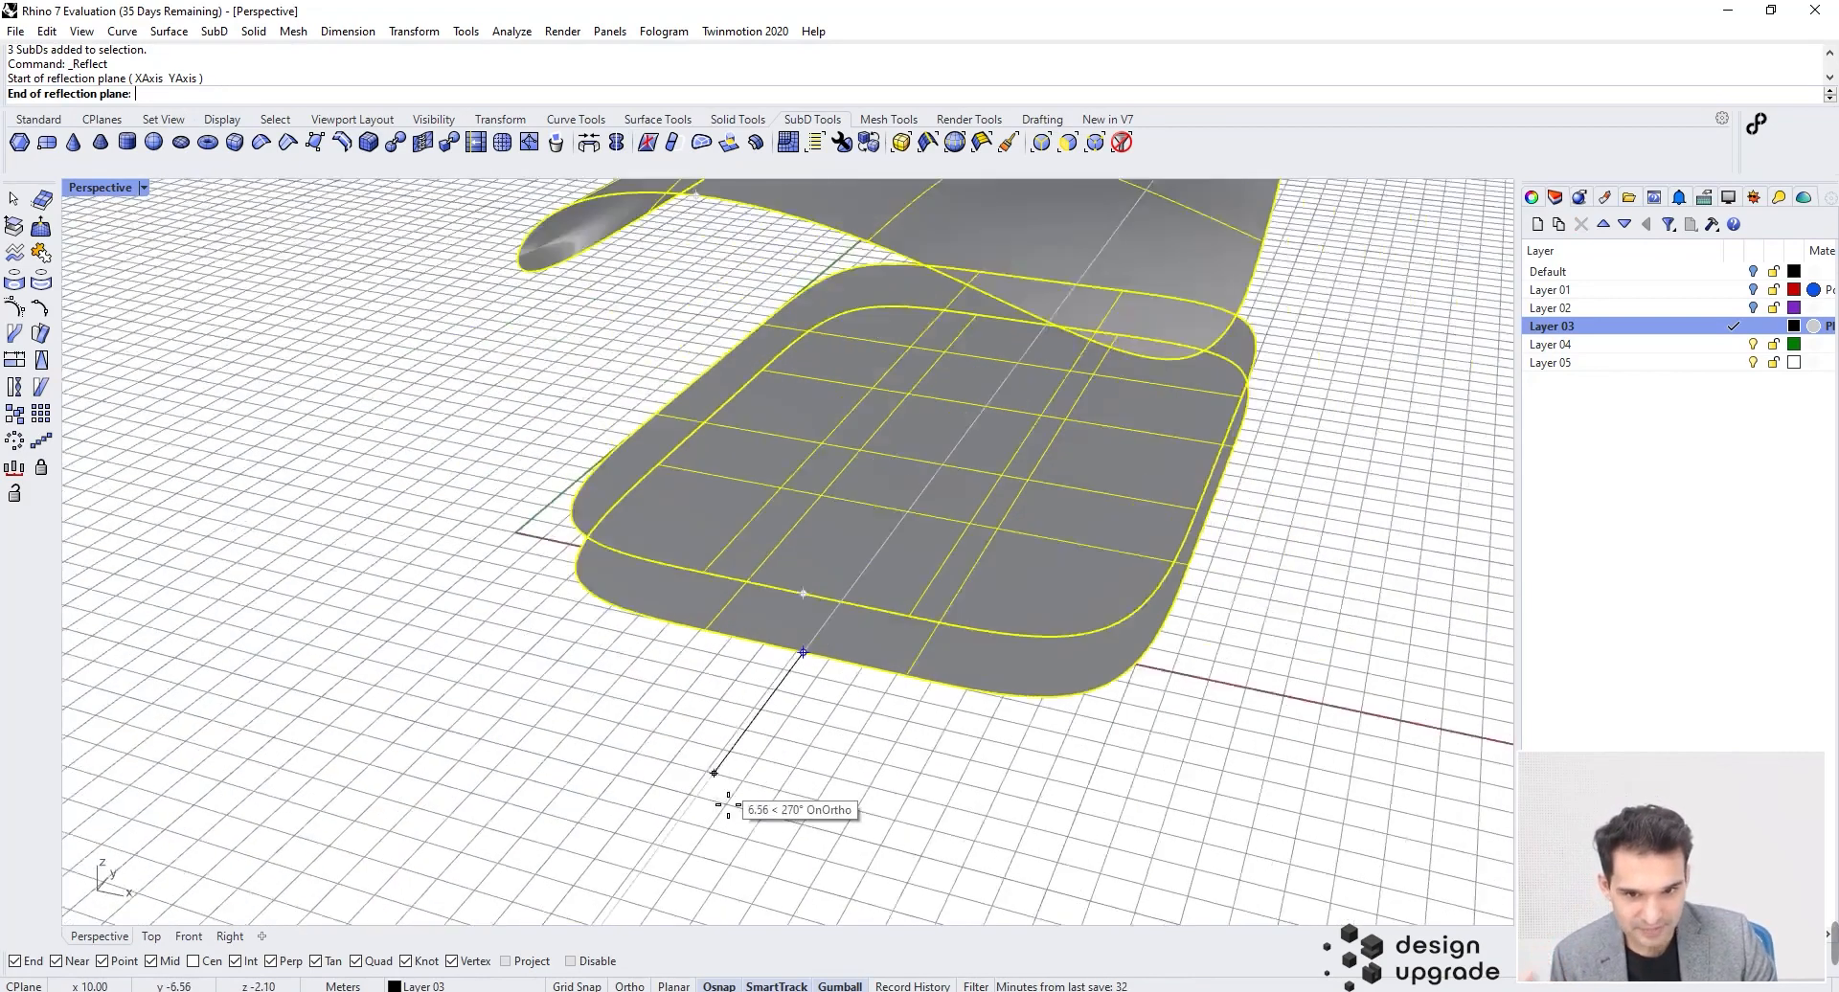
{"action": "scroll", "coordinate": [728, 807], "scroll_direction": "down", "scroll_amount": 4}
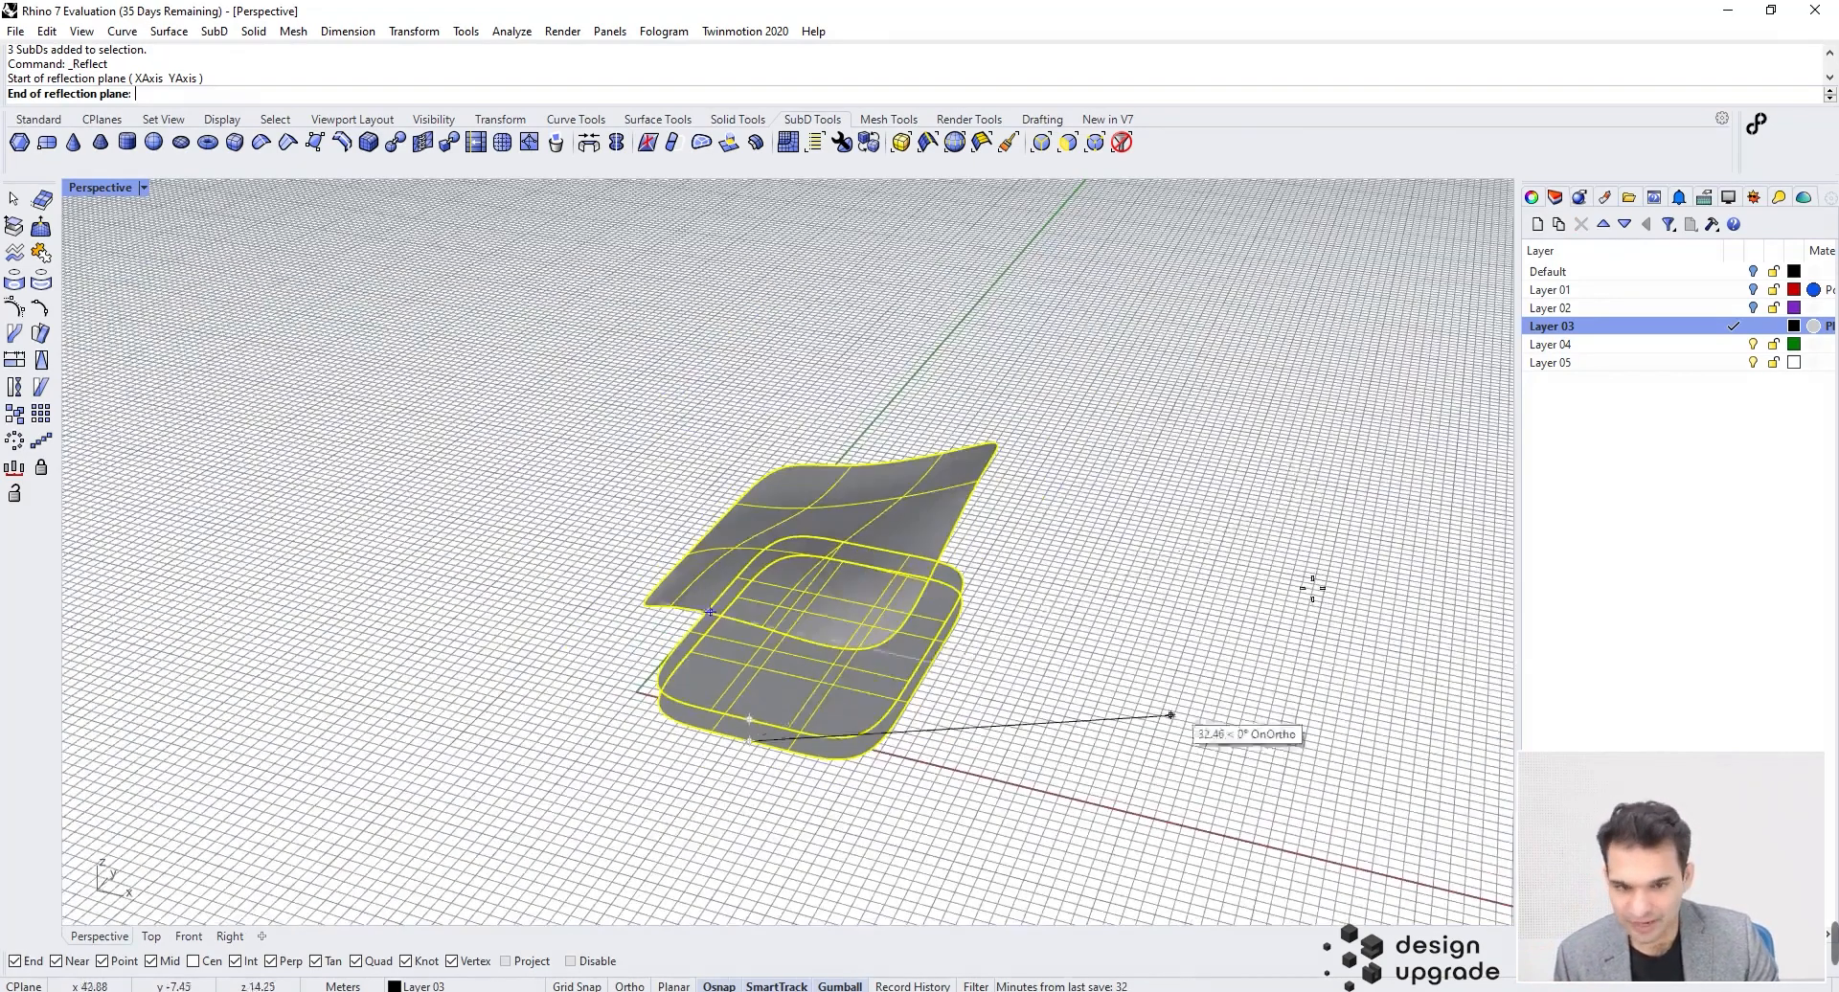
{"action": "left_click", "coordinate": [1074, 331]}
Step: Keep the positive-X side as the reflection source and finish Reflect with the Automatic snap style
{"action": "right_click_drag", "start_coordinate": [1009, 680], "coordinate": [565, 682]}
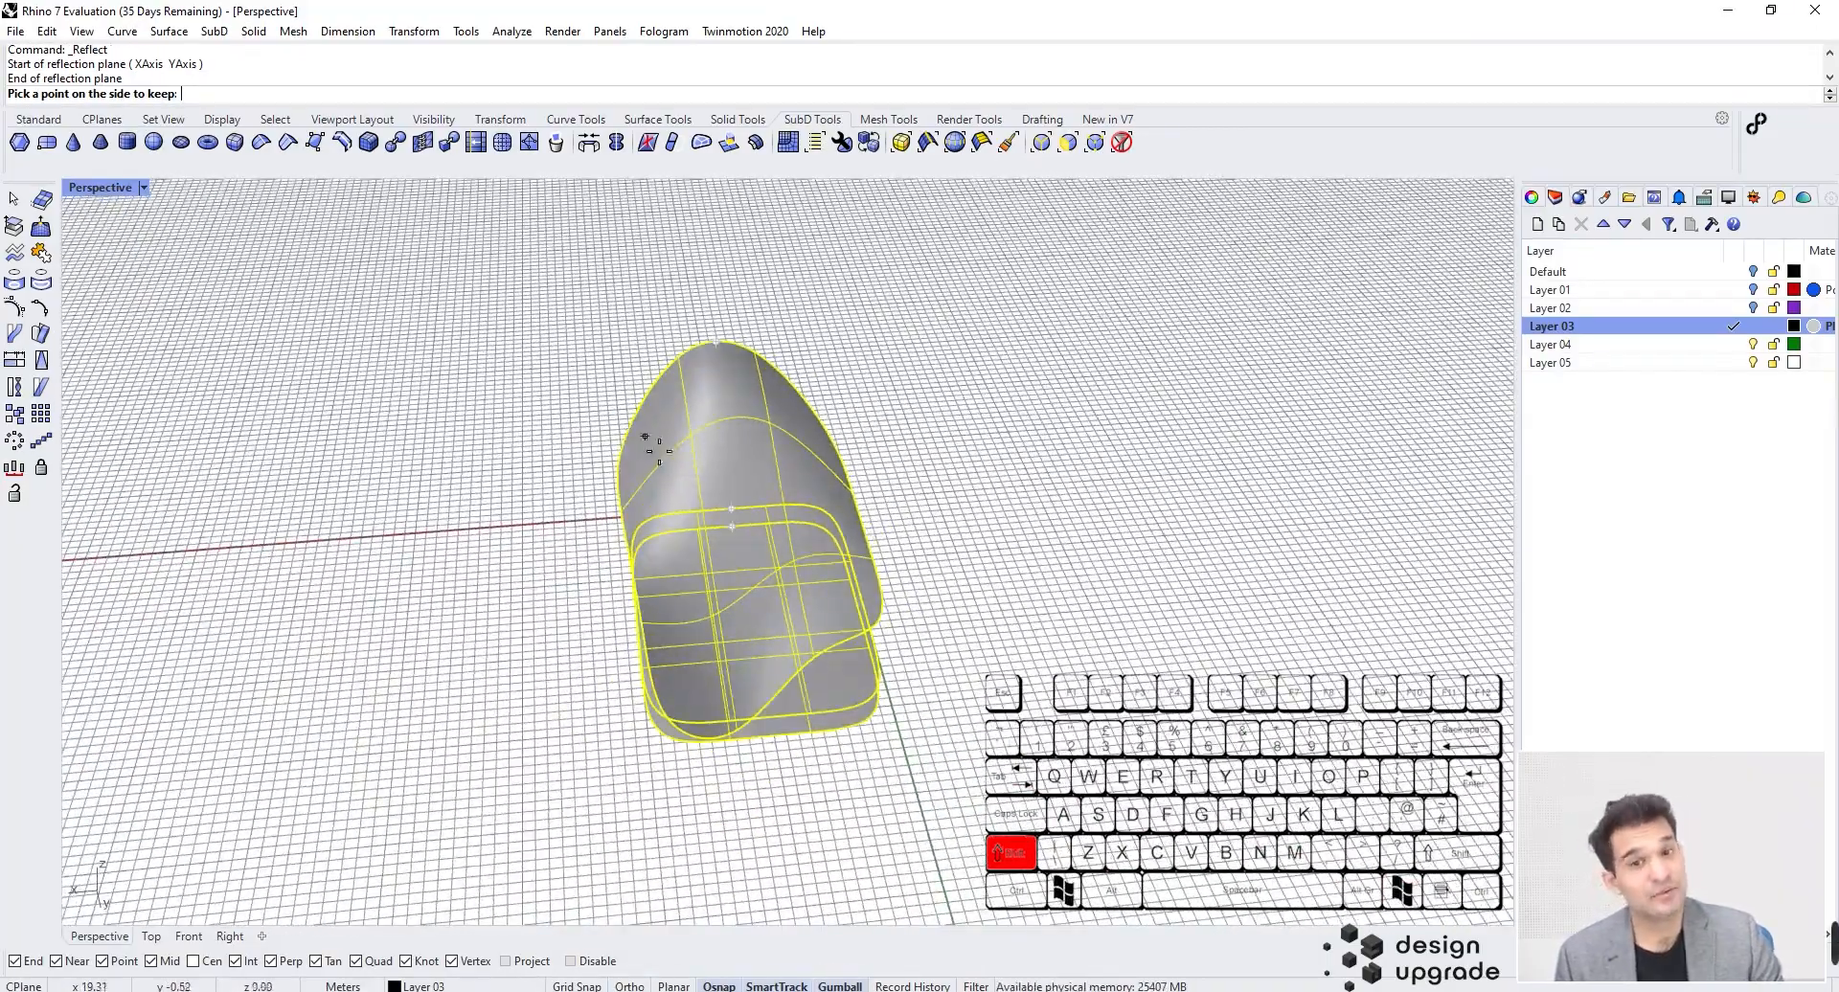
{"action": "left_click", "coordinate": [661, 441]}
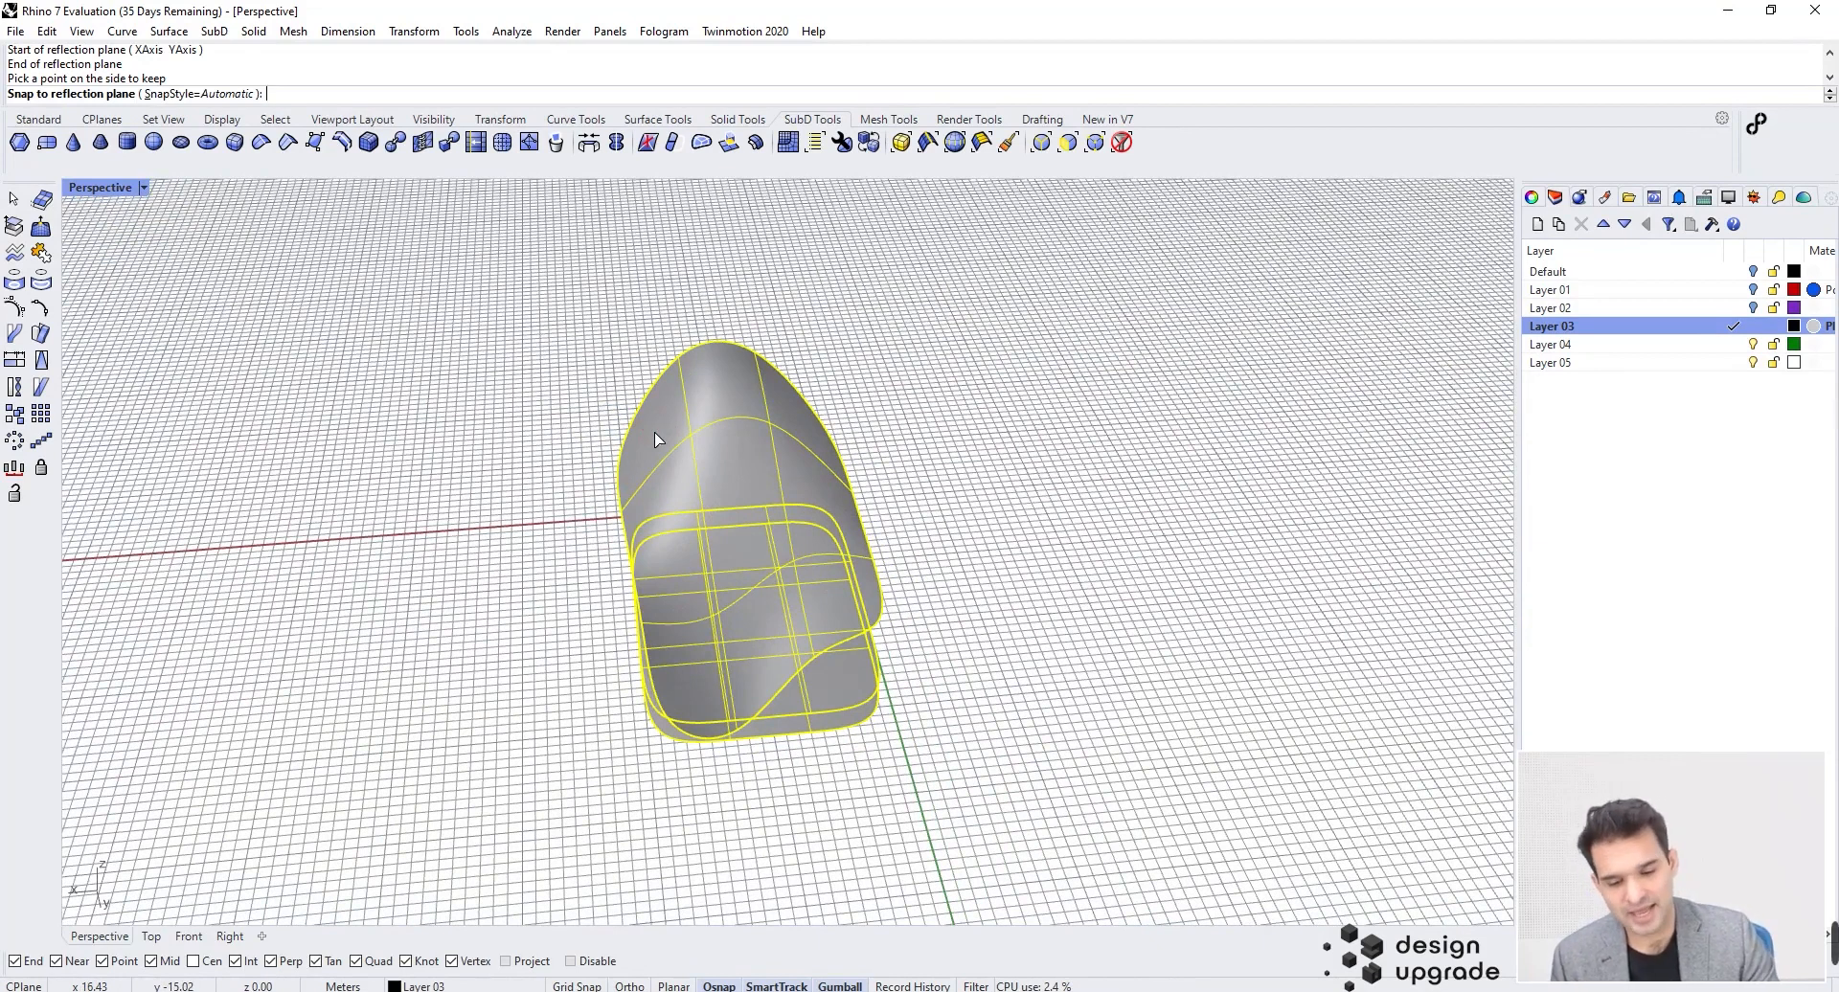
{"action": "key", "text": "Return"}
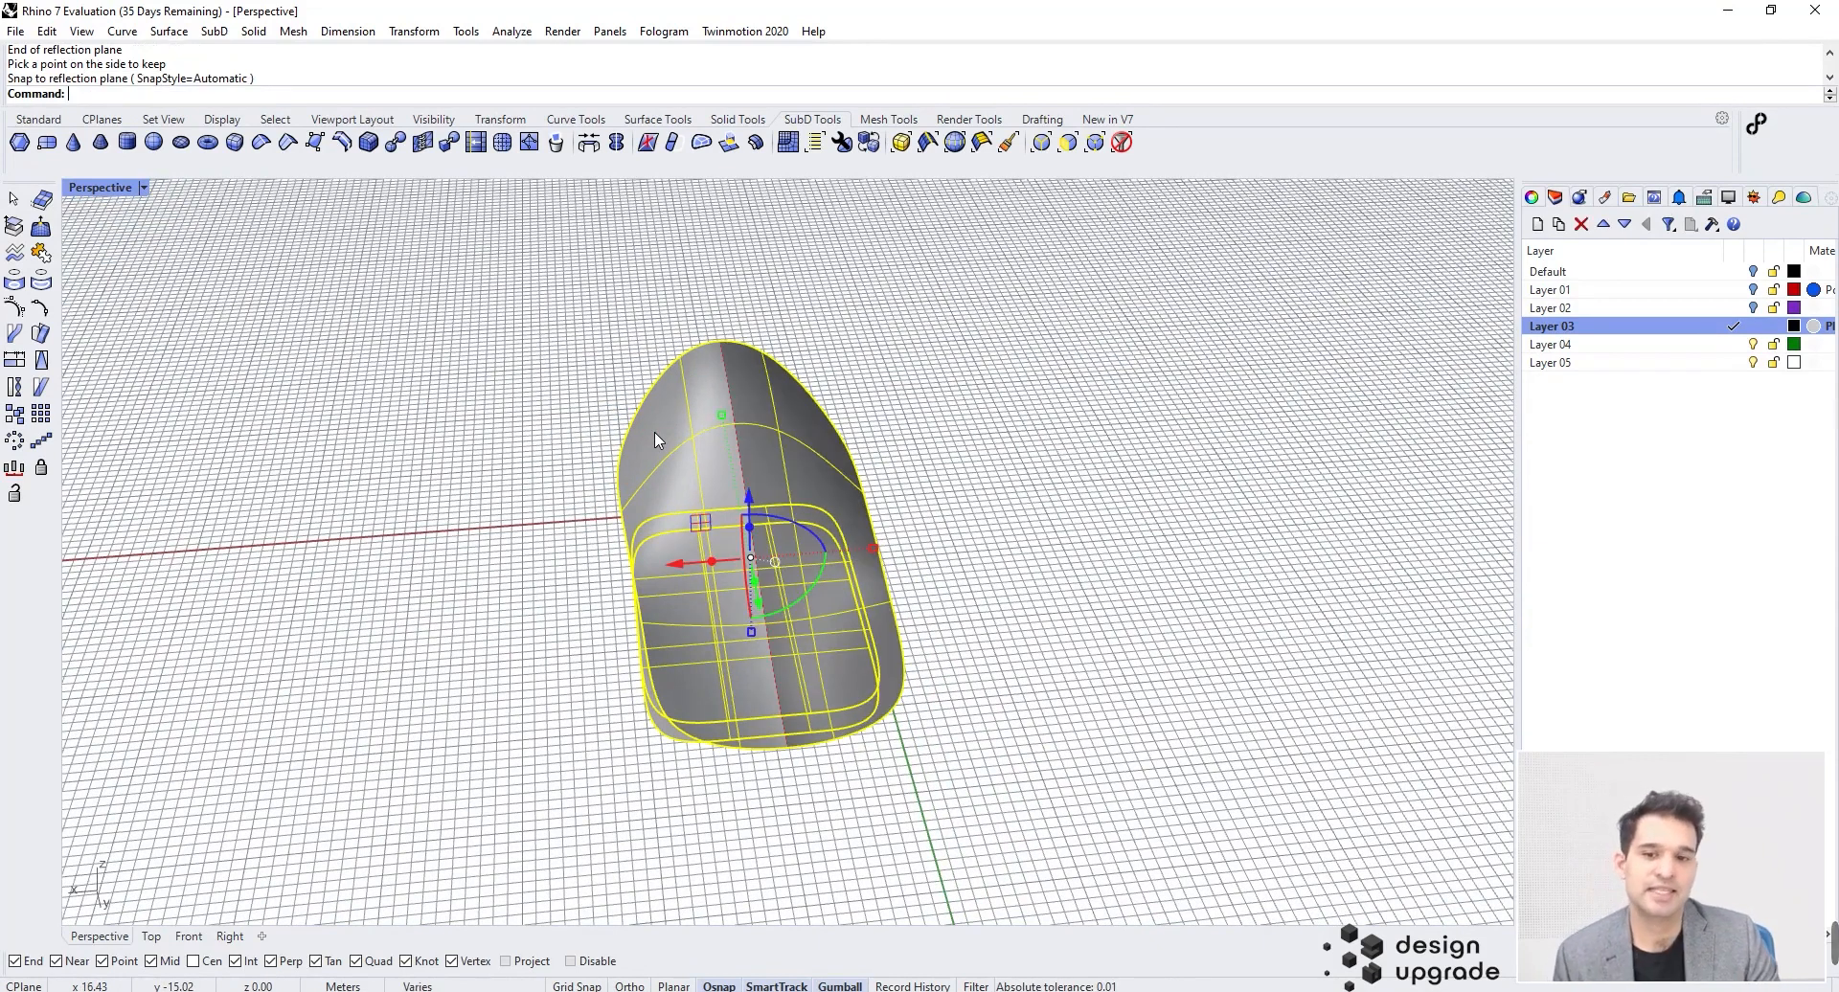
{"action": "left_click", "coordinate": [1016, 345]}
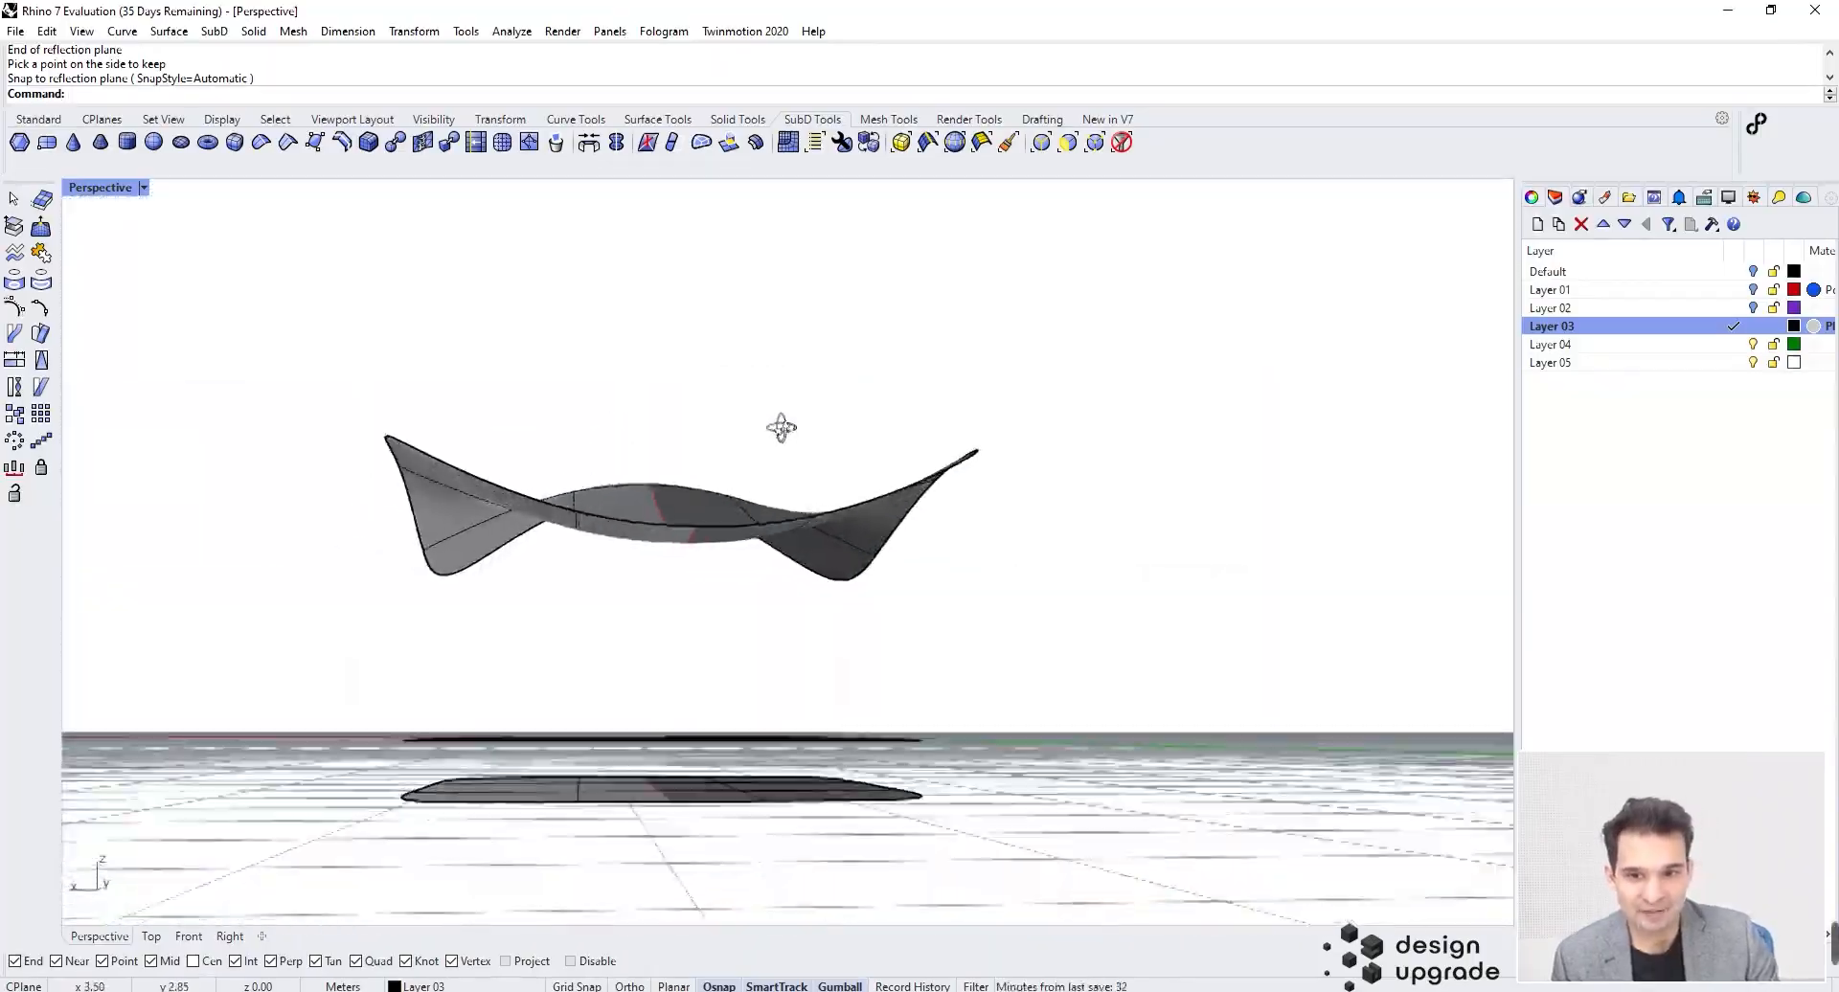
Step: Lower the central face at the low end of the reflected top SubD slightly
{"action": "right_click_drag", "start_coordinate": [782, 427], "coordinate": [728, 623]}
{"action": "left_click", "coordinate": [728, 624], "text": "ctrl+shift"}
{"action": "left_click_drag", "start_coordinate": [756, 568], "coordinate": [761, 575]}
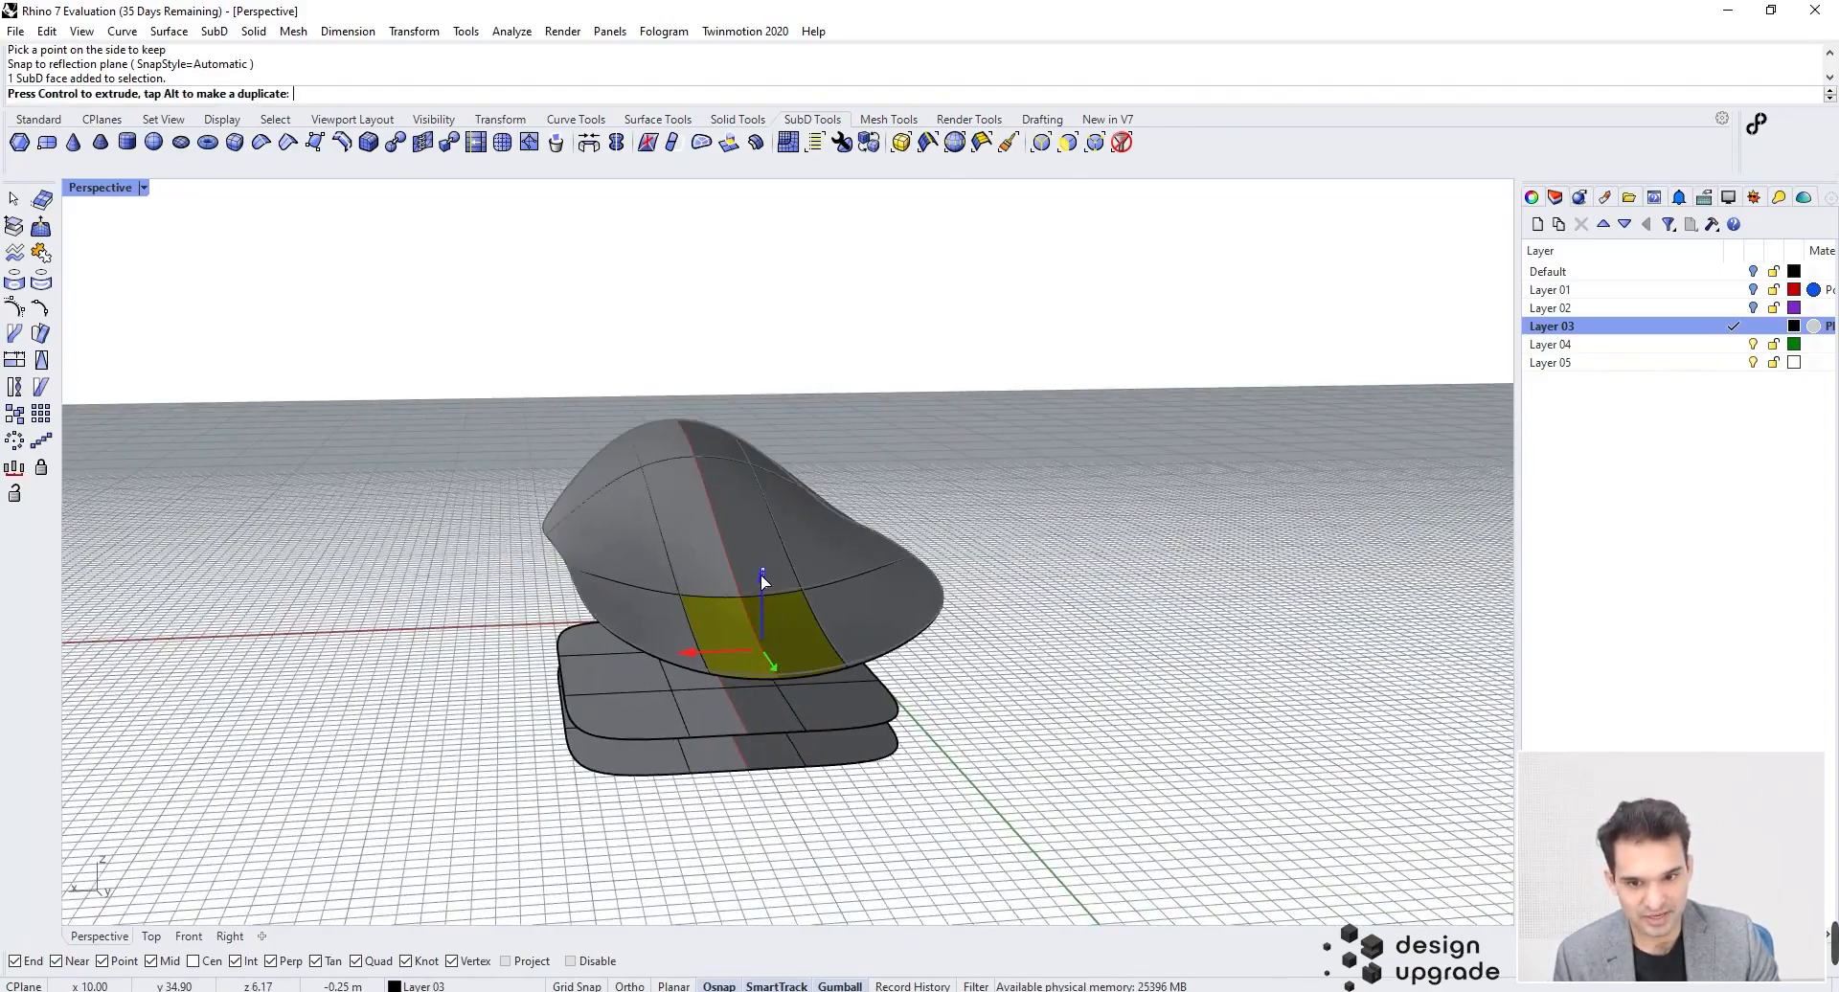
{"action": "left_click", "coordinate": [918, 492]}
Step: Try moving the side face at the raised end of the top SubD, and undo the move
{"action": "right_click_drag", "start_coordinate": [917, 492], "coordinate": [594, 568]}
{"action": "left_click", "coordinate": [668, 479], "text": "ctrl+shift"}
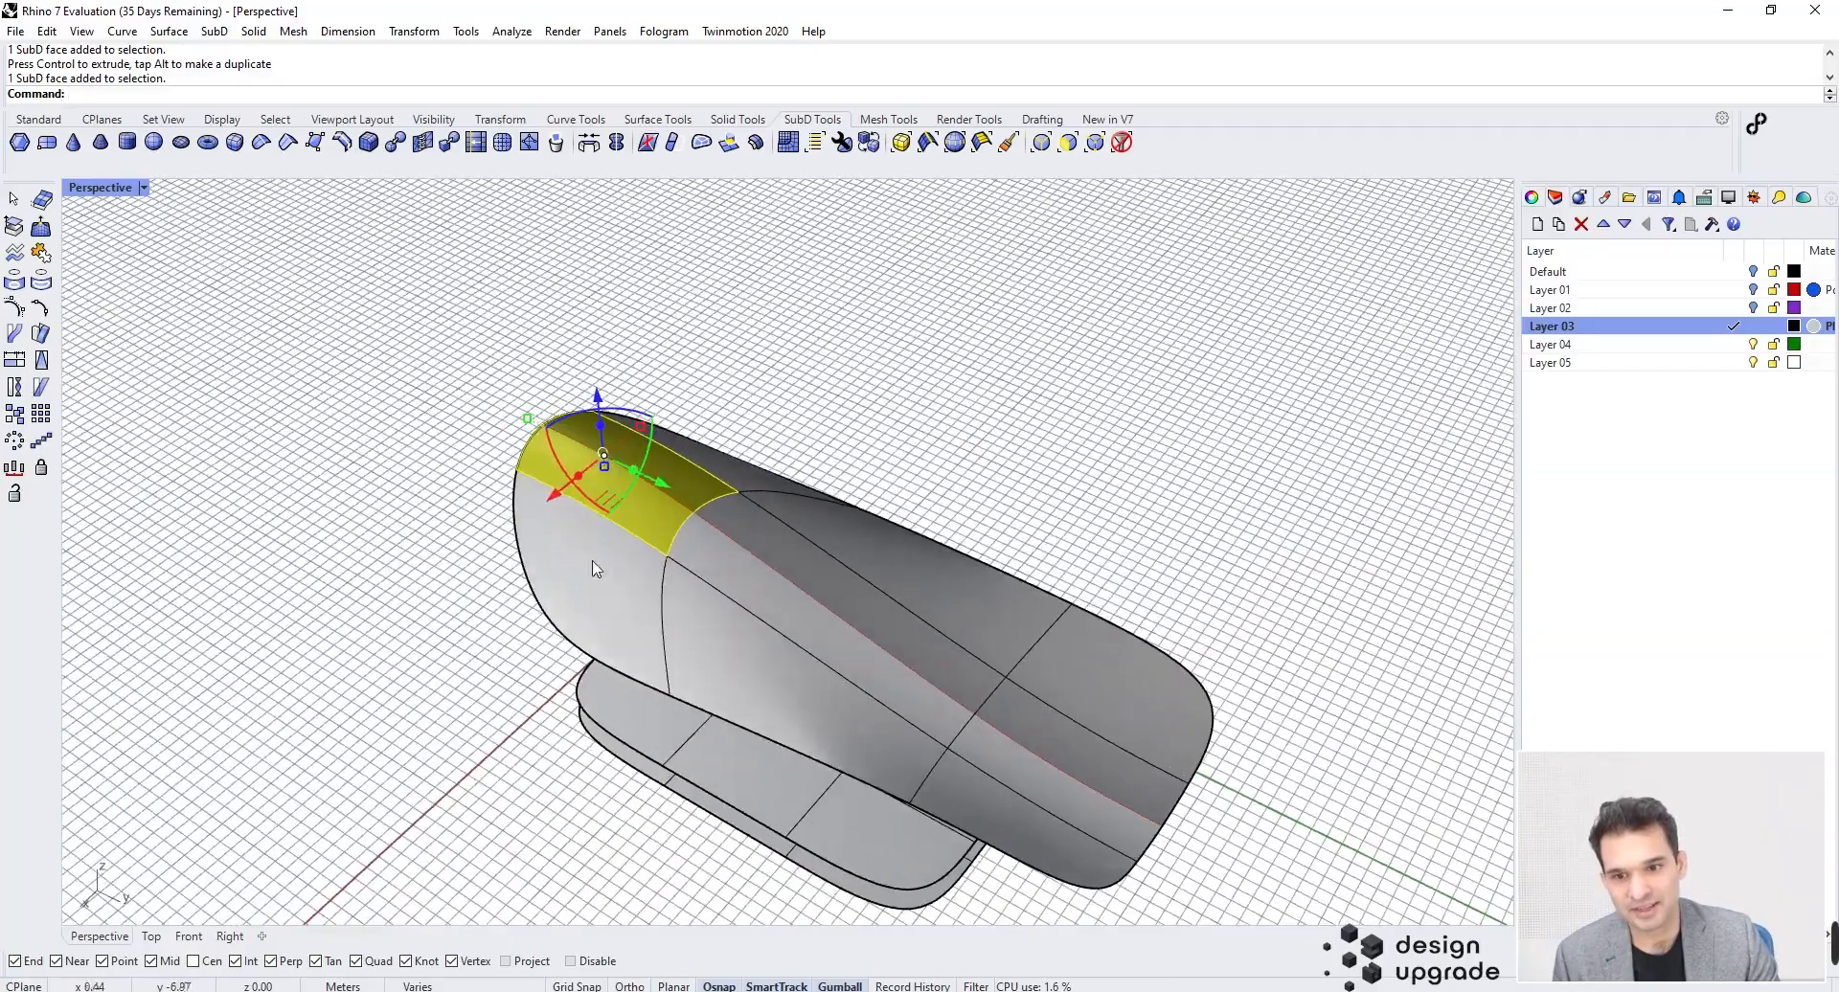
{"action": "left_click", "coordinate": [426, 453]}
{"action": "left_click", "coordinate": [522, 500], "text": "ctrl+shift"}
{"action": "right_click_drag", "start_coordinate": [519, 627], "coordinate": [1032, 368]}
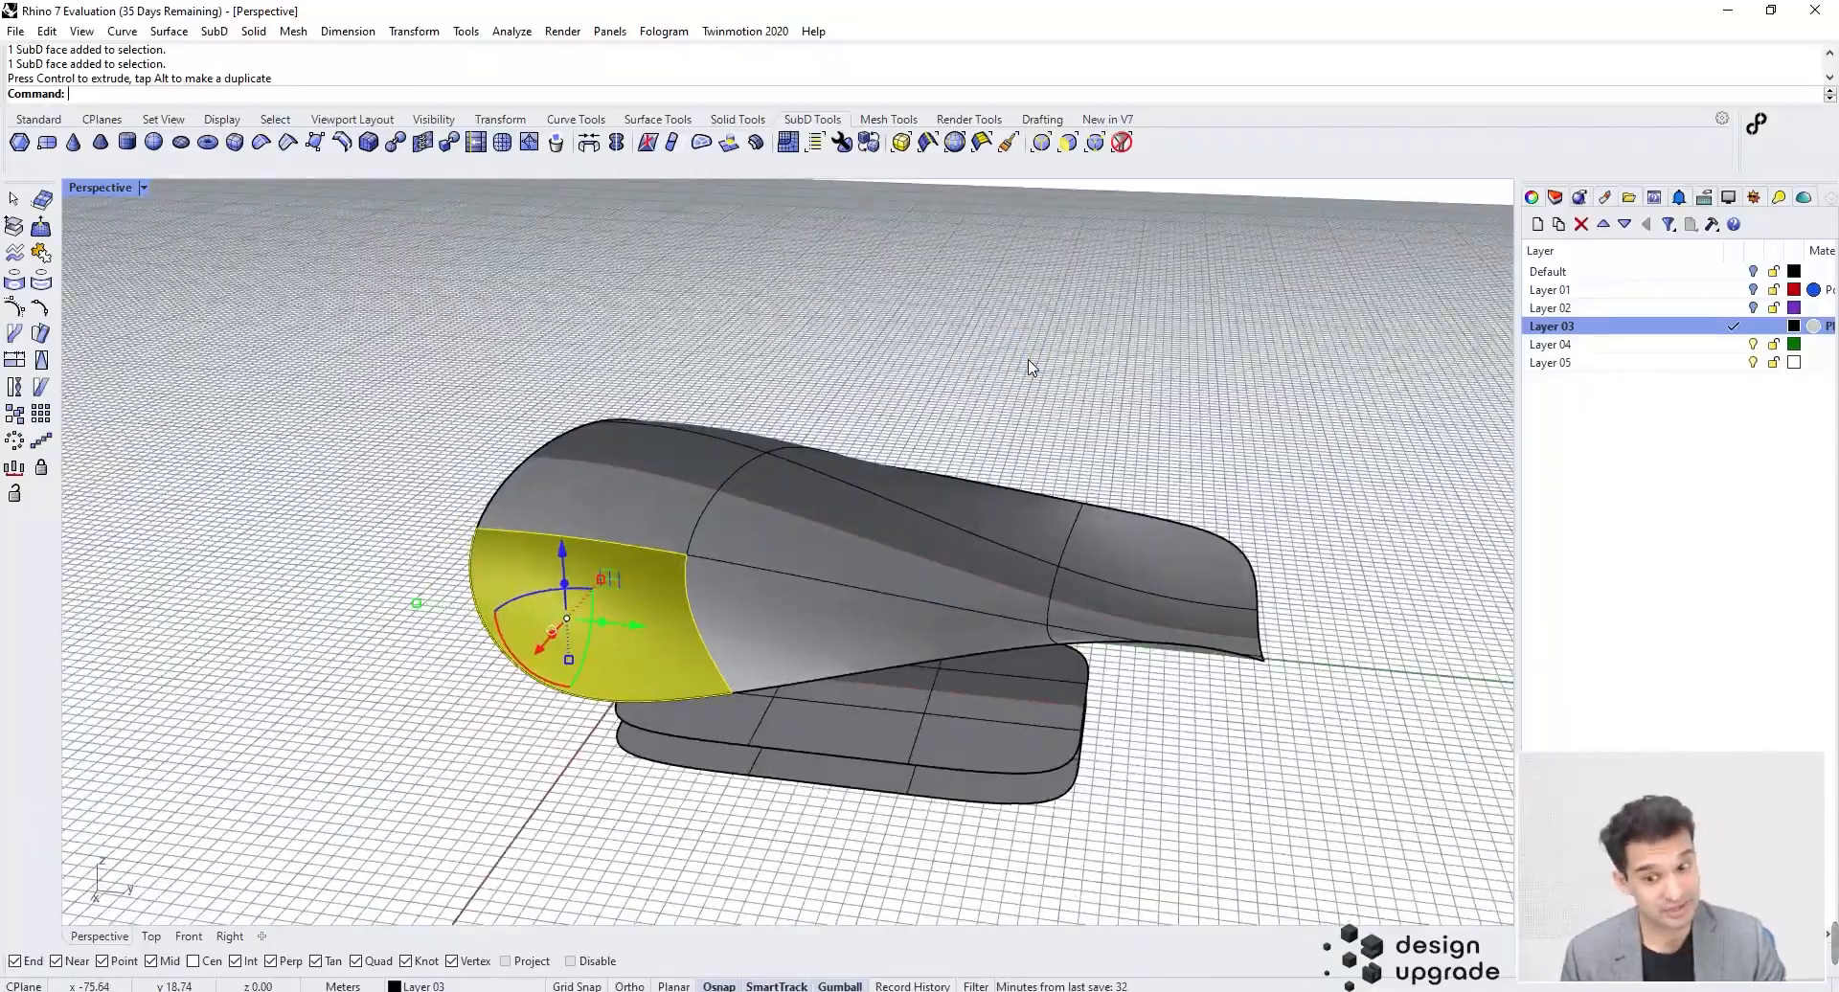
{"action": "key", "text": "Escape"}
{"action": "key", "text": "ctrl+z"}
Step: Stretch the end of the middle SubD below the raised roof end outward along its length
{"action": "right_click_drag", "start_coordinate": [1030, 367], "coordinate": [974, 565]}
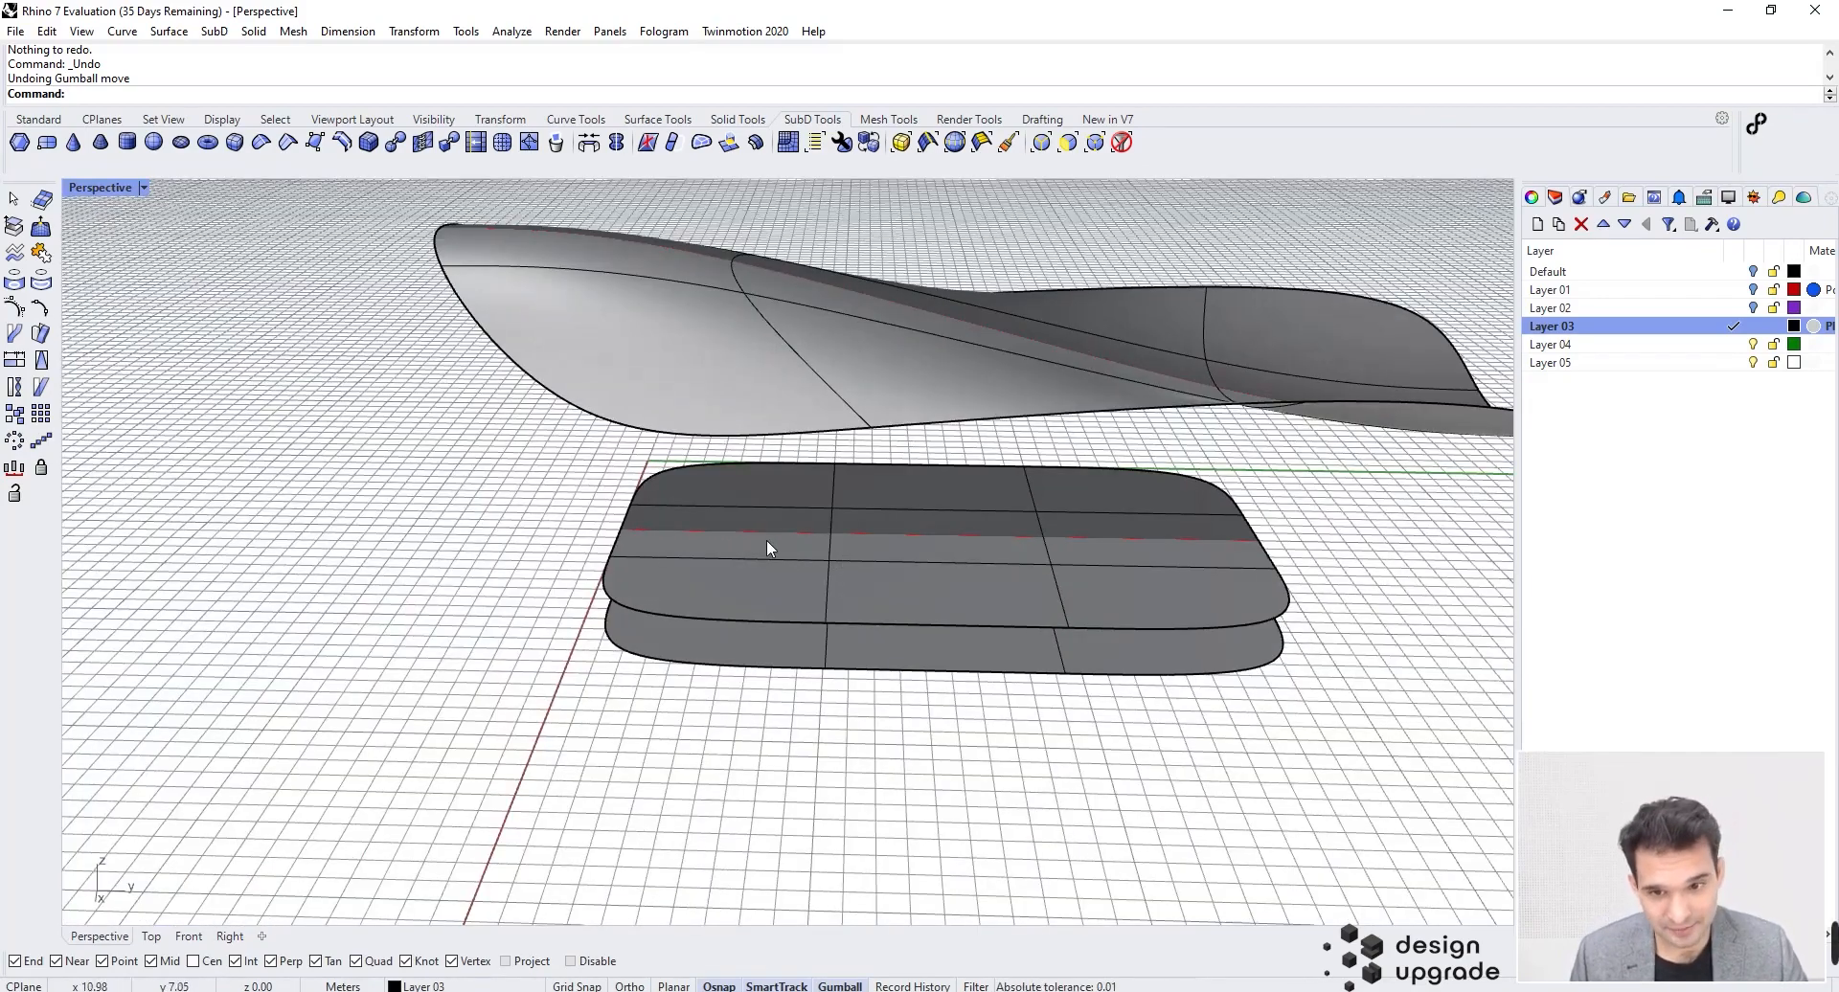
{"action": "left_click_drag", "start_coordinate": [791, 538], "coordinate": [684, 527]}
{"action": "key", "text": "ctrl+z"}
Step: Raise the central faces of the middle SubD into an arch and slide the side face toward the stretched end
{"action": "left_click", "coordinate": [905, 596], "text": "ctrl+shift"}
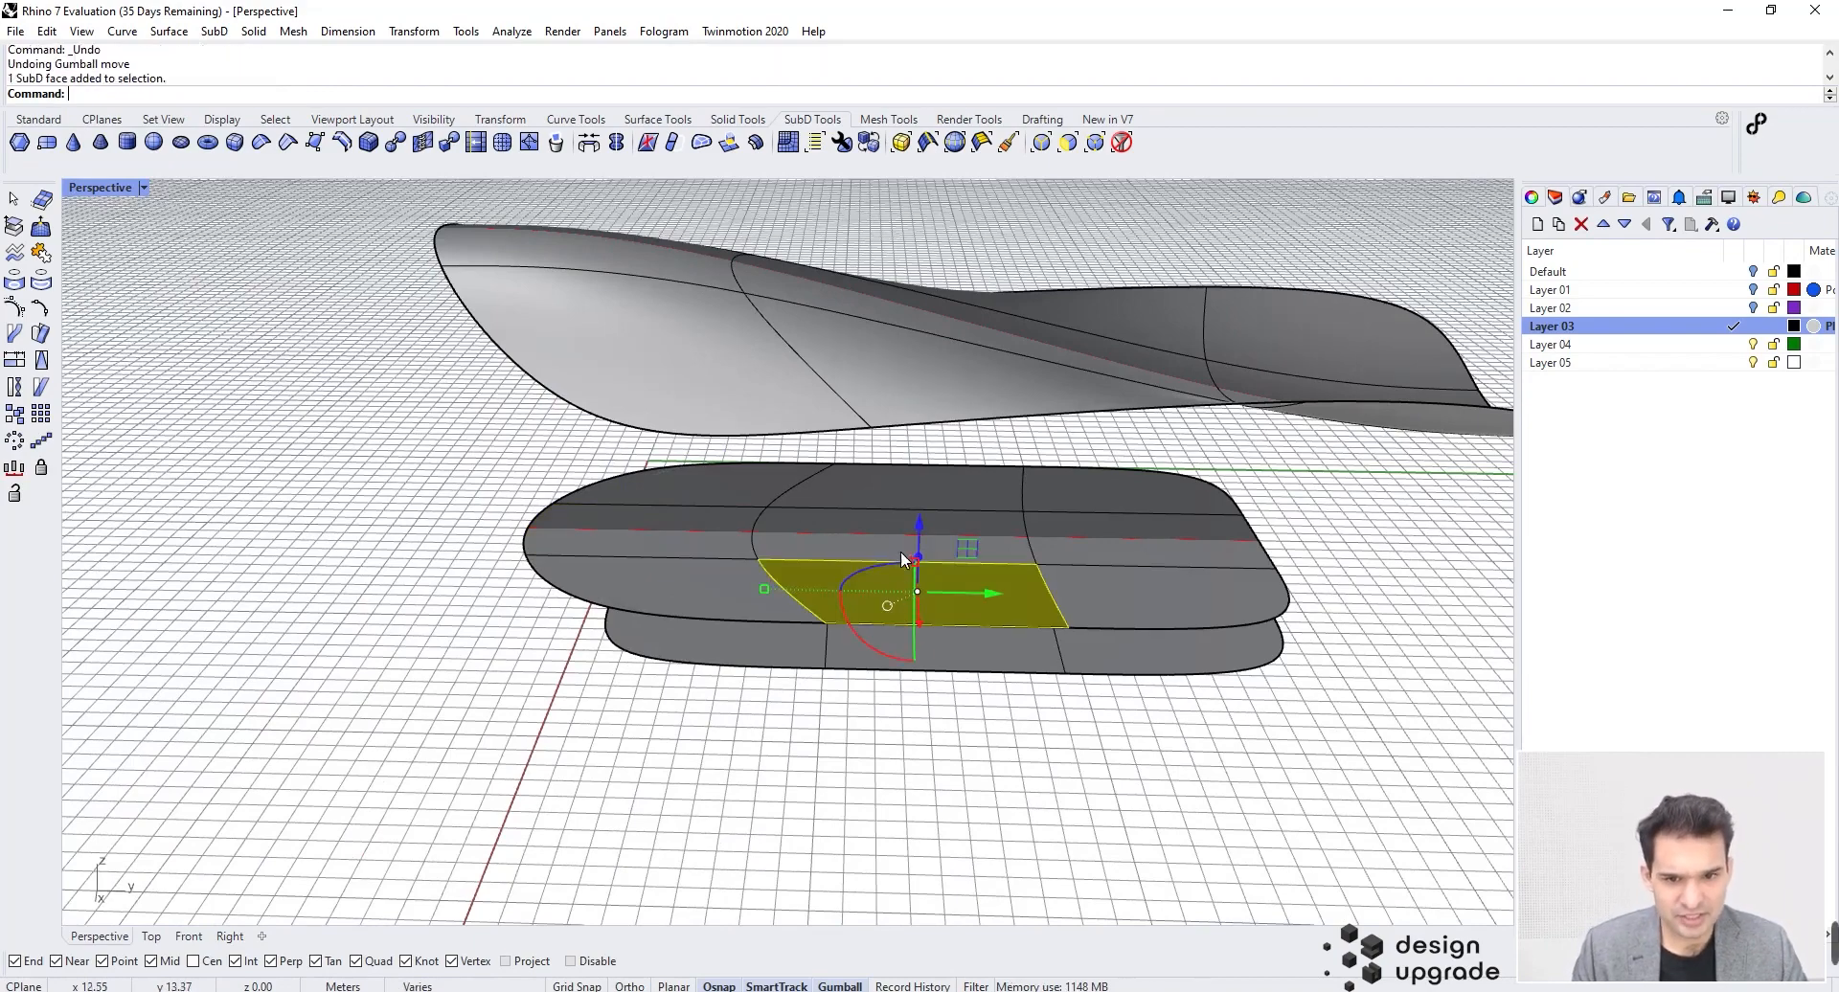
{"action": "left_click", "coordinate": [874, 551], "text": "ctrl+shift"}
{"action": "left_click_drag", "start_coordinate": [908, 495], "coordinate": [908, 437]}
{"action": "right_click_drag", "start_coordinate": [872, 594], "coordinate": [925, 492]}
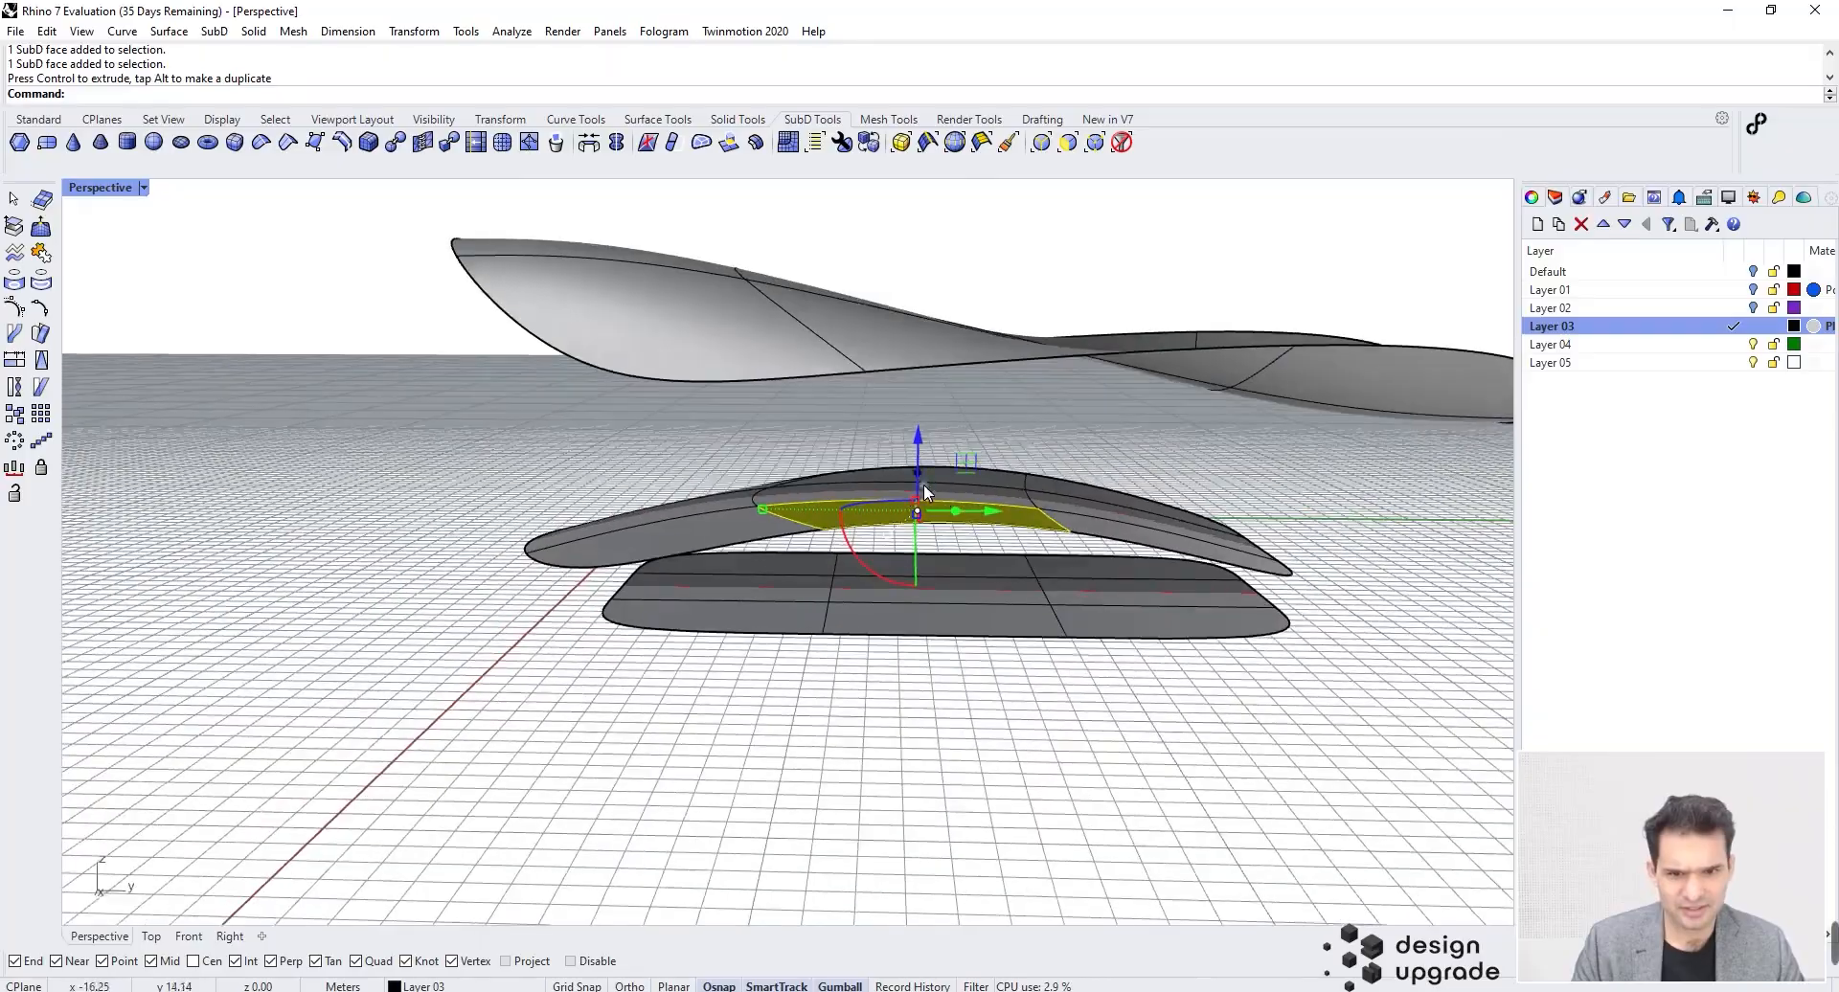
{"action": "left_click_drag", "start_coordinate": [992, 520], "coordinate": [885, 516]}
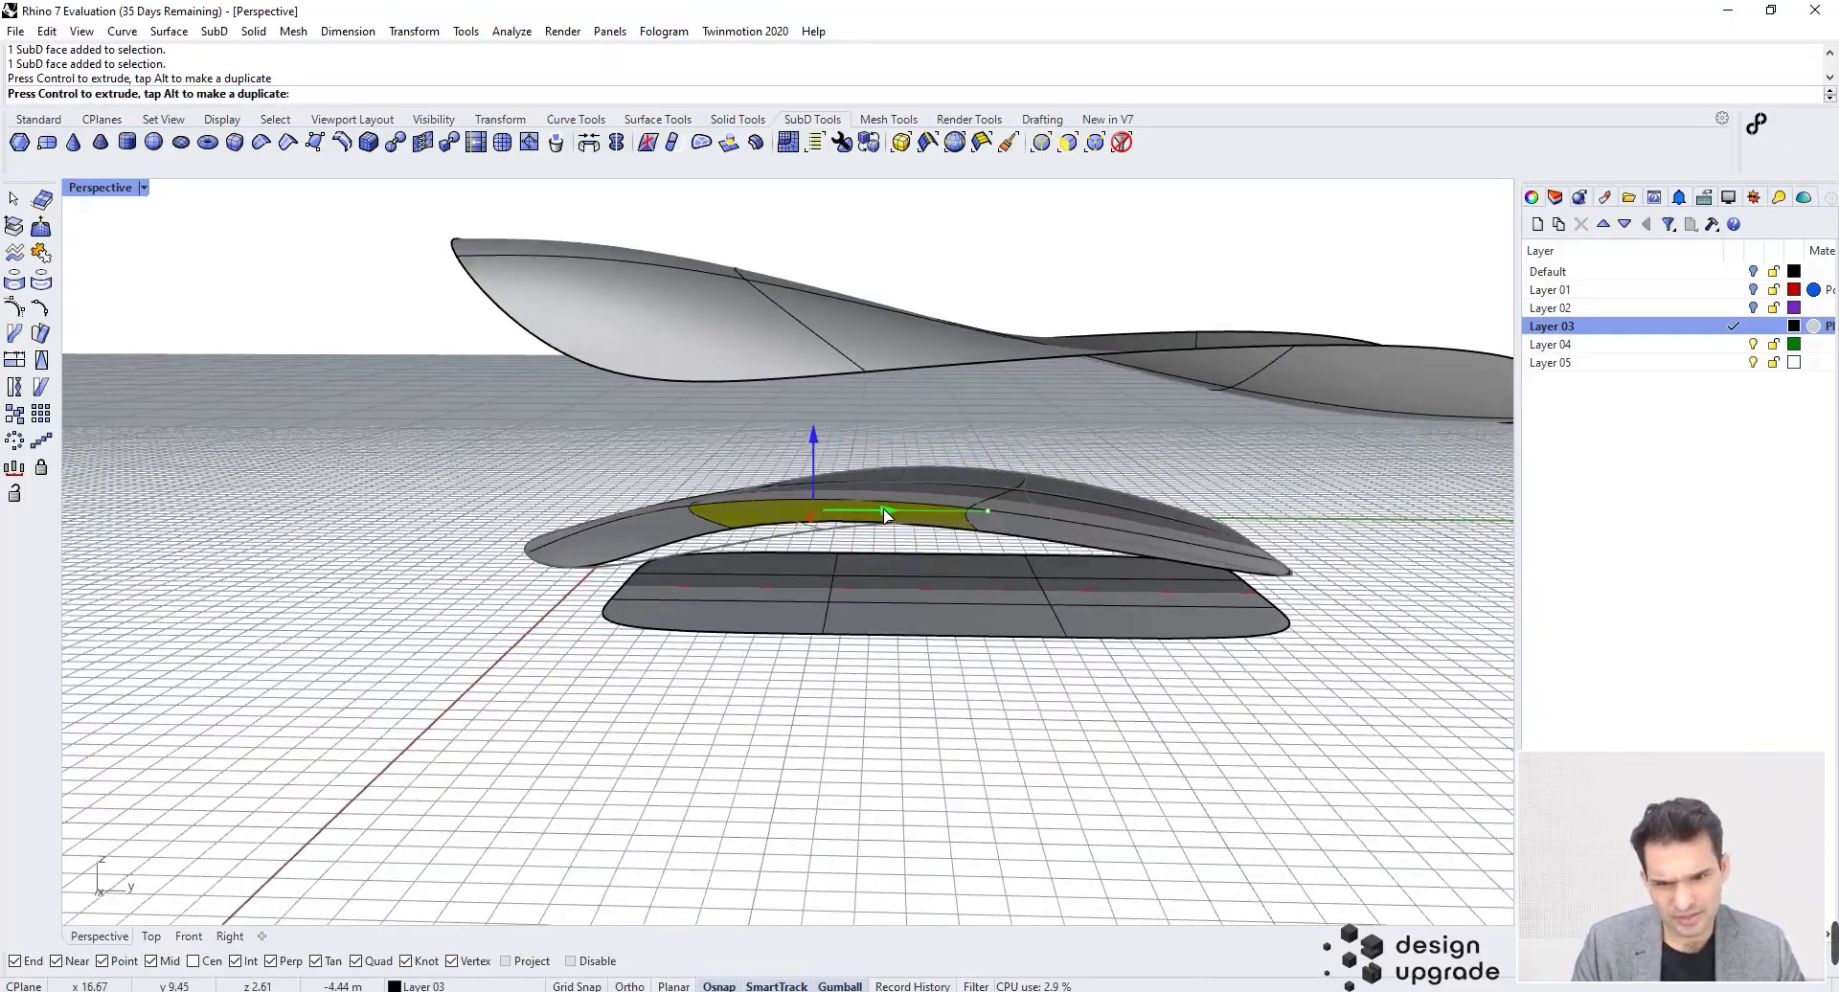
{"action": "right_click_drag", "start_coordinate": [607, 755], "coordinate": [965, 670]}
Step: Nudge the central side face of the middle SubD slightly back along its length
{"action": "left_click_drag", "start_coordinate": [848, 576], "coordinate": [866, 586]}
{"action": "left_click", "coordinate": [1038, 638]}
{"action": "left_click", "coordinate": [853, 584], "text": "ctrl+shift"}
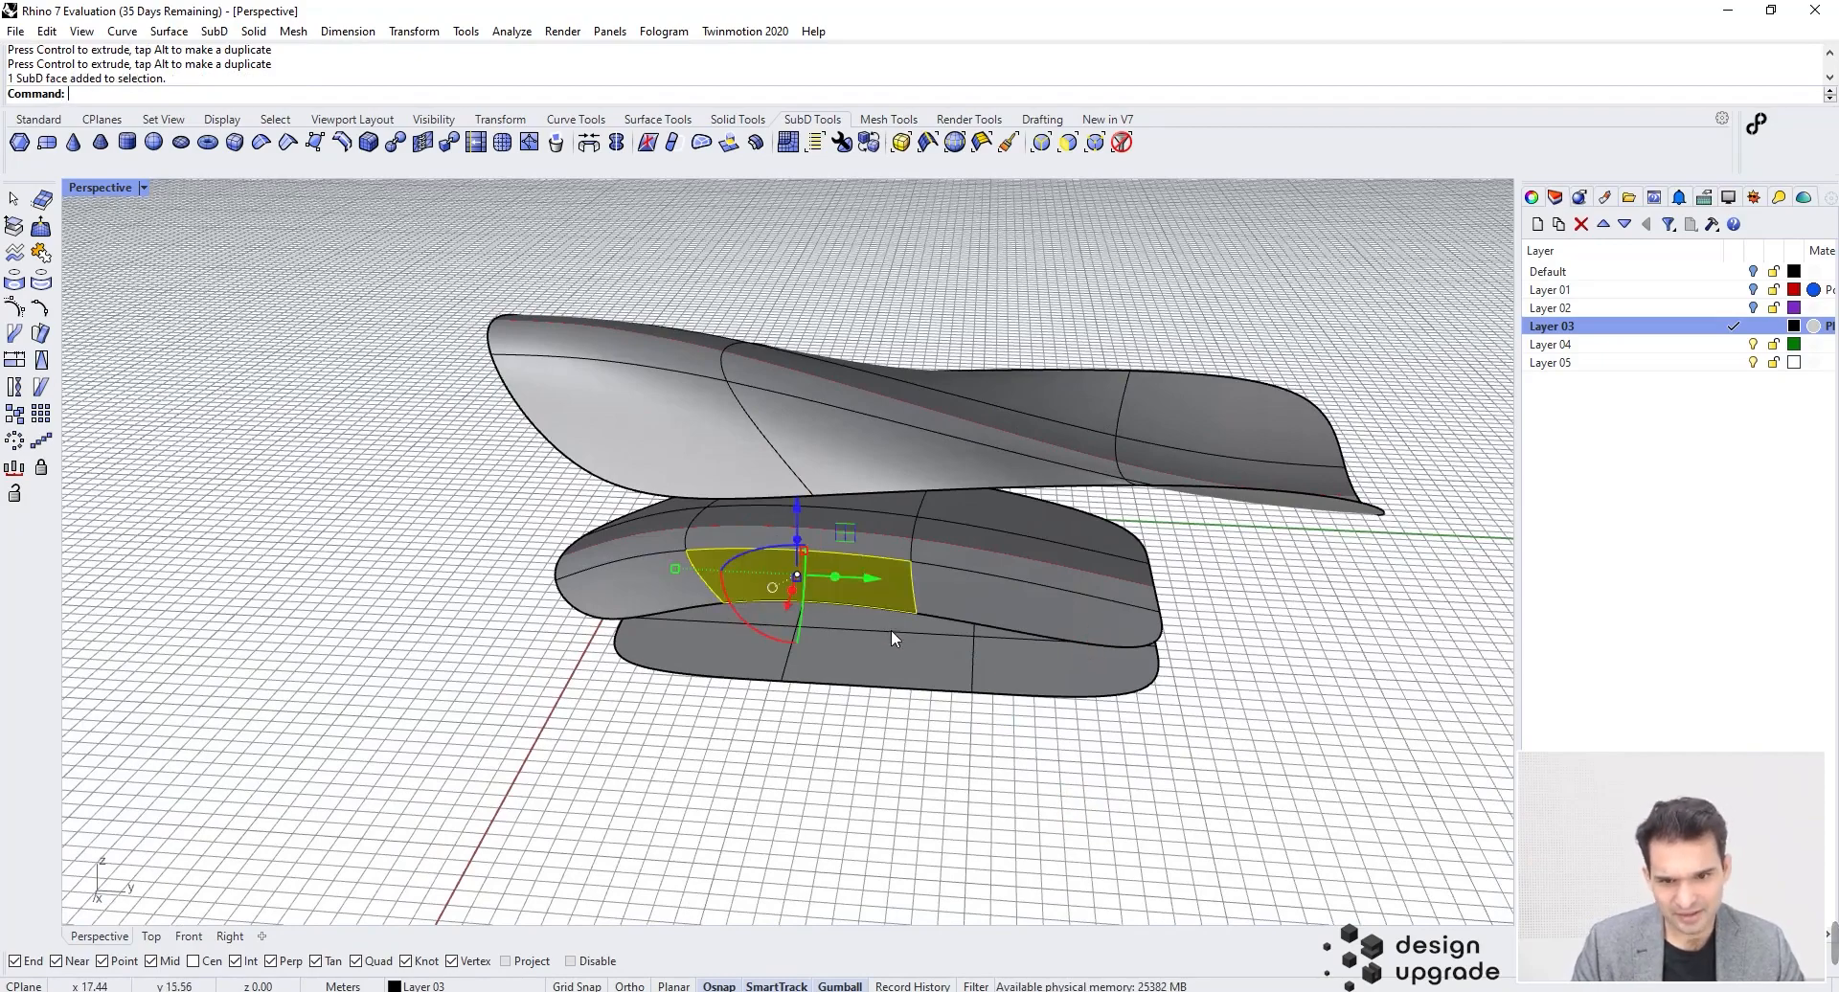
{"action": "left_click_drag", "start_coordinate": [865, 570], "coordinate": [893, 580]}
{"action": "left_click", "coordinate": [903, 730]}
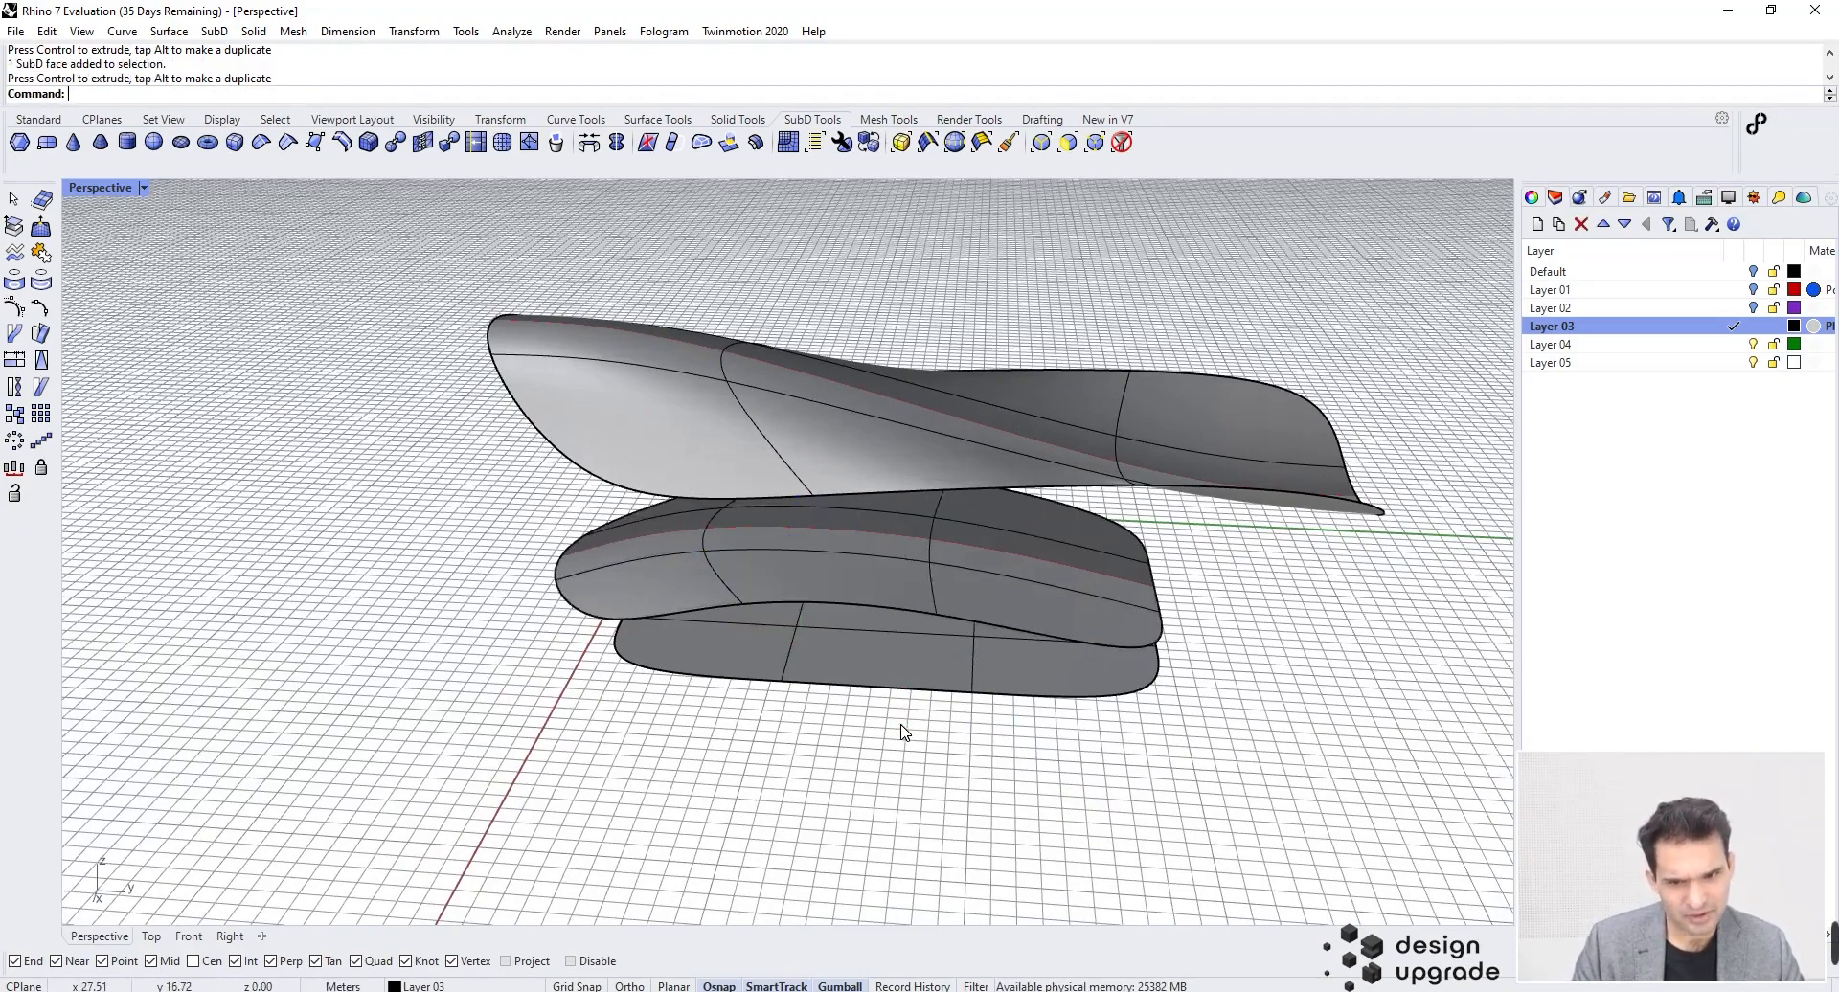
Step: Shift faces near the far end of the lower SubDs slightly to refine their outline
{"action": "right_click_drag", "start_coordinate": [903, 730], "coordinate": [887, 732]}
{"action": "left_click", "coordinate": [1137, 600], "text": "ctrl+shift"}
{"action": "mouse_move", "coordinate": [1135, 581]}
{"action": "left_mouse_down"}
{"action": "mouse_move", "coordinate": [1181, 587]}
{"action": "mouse_move", "coordinate": [1164, 583]}
{"action": "left_mouse_up"}
{"action": "key", "text": "Escape"}
{"action": "right_click_drag", "start_coordinate": [1355, 728], "coordinate": [1170, 738]}
{"action": "left_click", "coordinate": [1048, 704], "text": "ctrl+shift"}
{"action": "left_click_drag", "start_coordinate": [1055, 708], "coordinate": [1014, 694]}
{"action": "key", "text": "Escape"}
{"action": "right_click_drag", "start_coordinate": [1024, 785], "coordinate": [805, 622]}
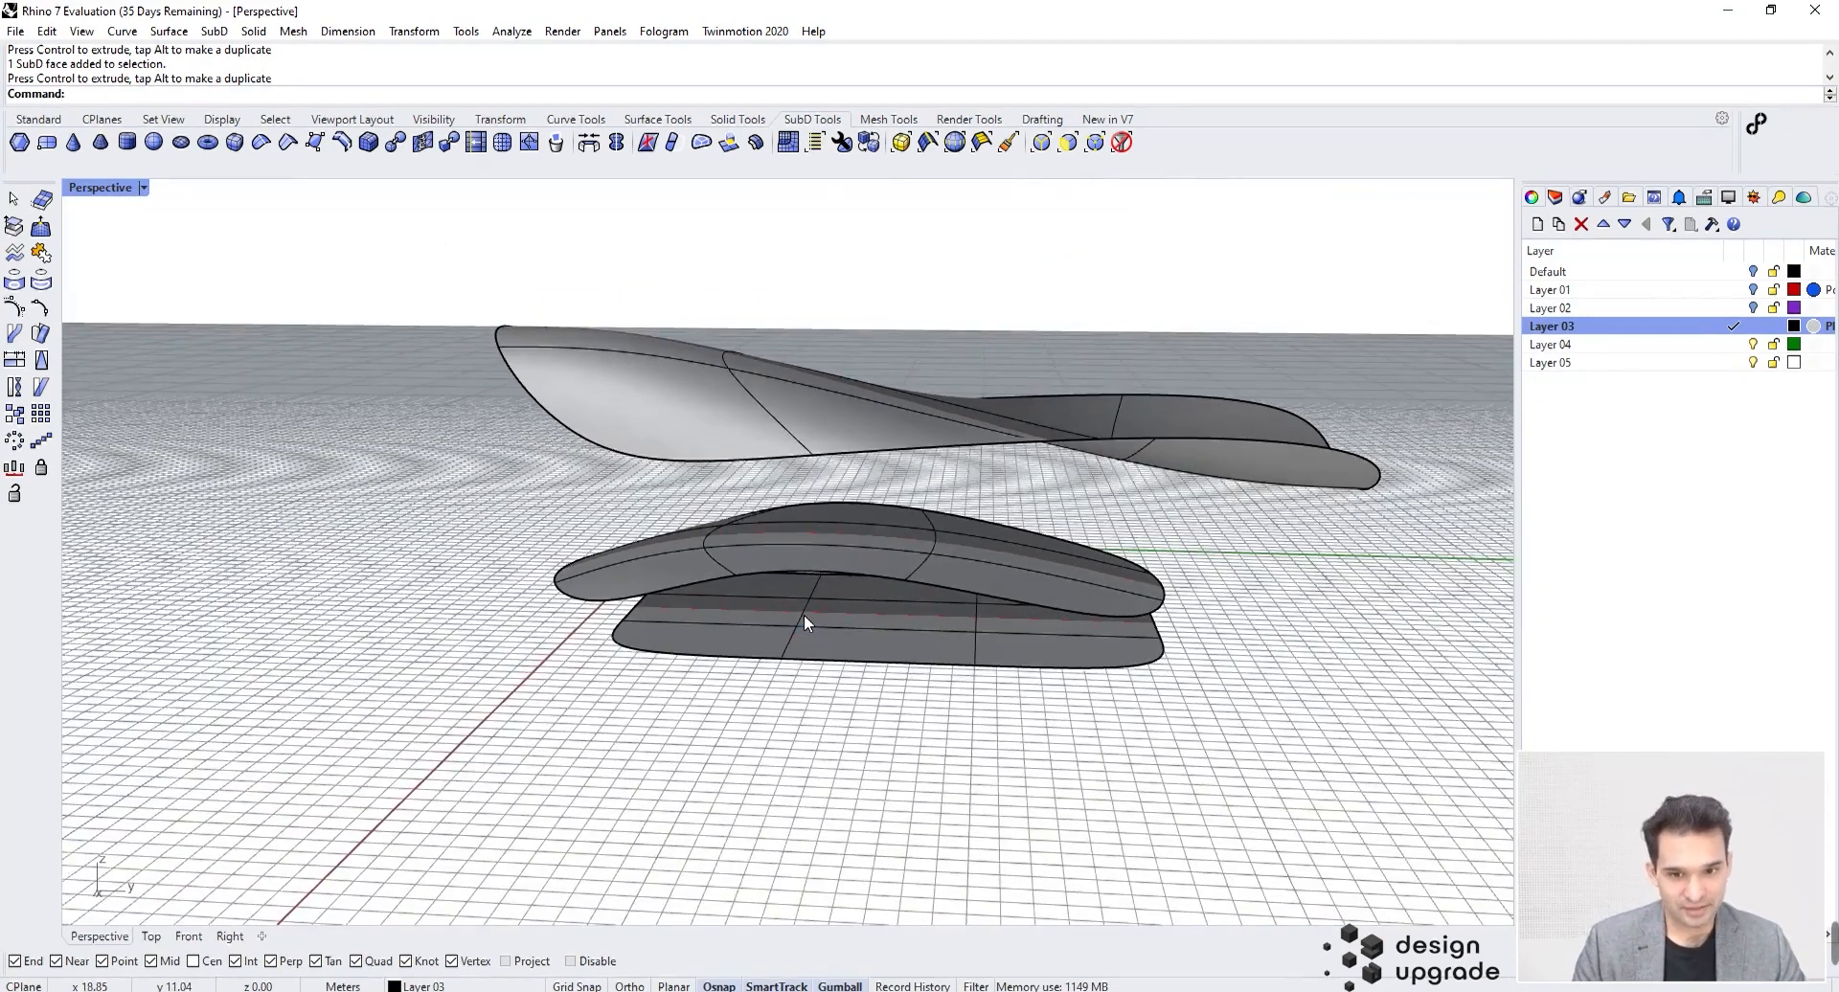
Step: Move side edges of the roof SubD slightly inward to refine the roof's outline
{"action": "left_click", "coordinate": [799, 660]}
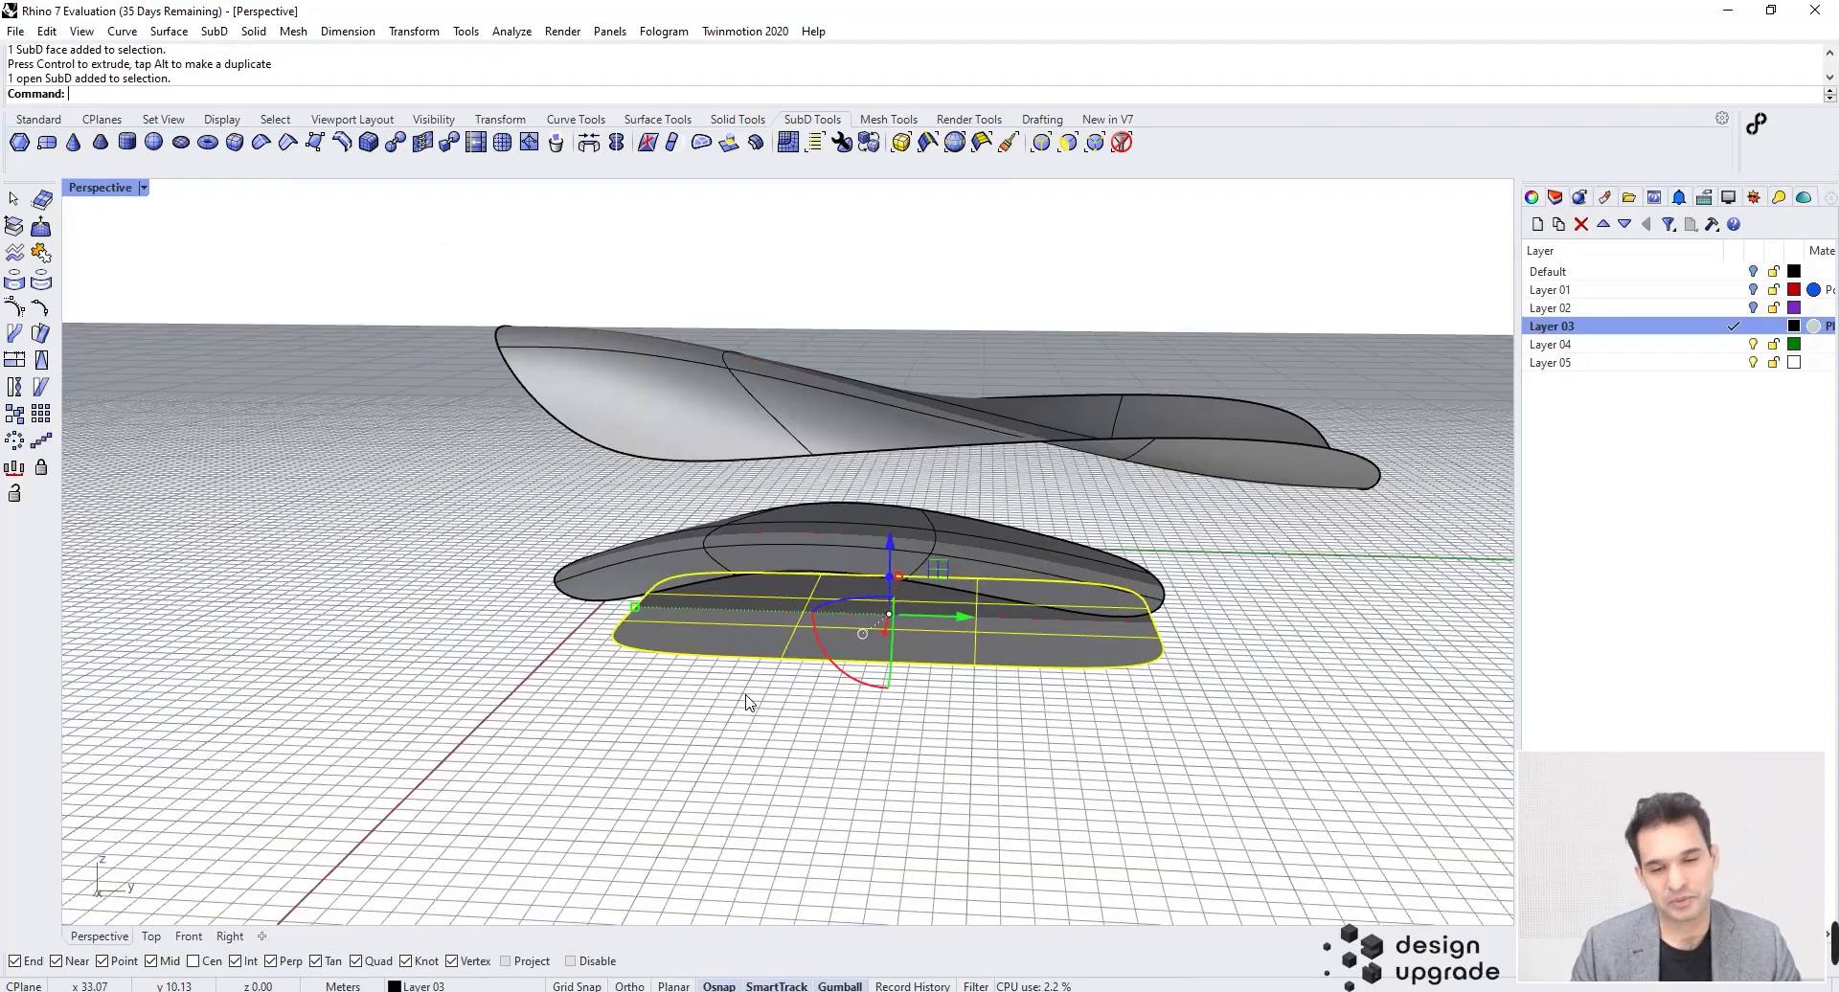
{"action": "left_click", "coordinate": [1063, 760]}
{"action": "right_click_drag", "start_coordinate": [1081, 676], "coordinate": [644, 550]}
{"action": "left_click", "coordinate": [623, 588], "text": "ctrl+shift"}
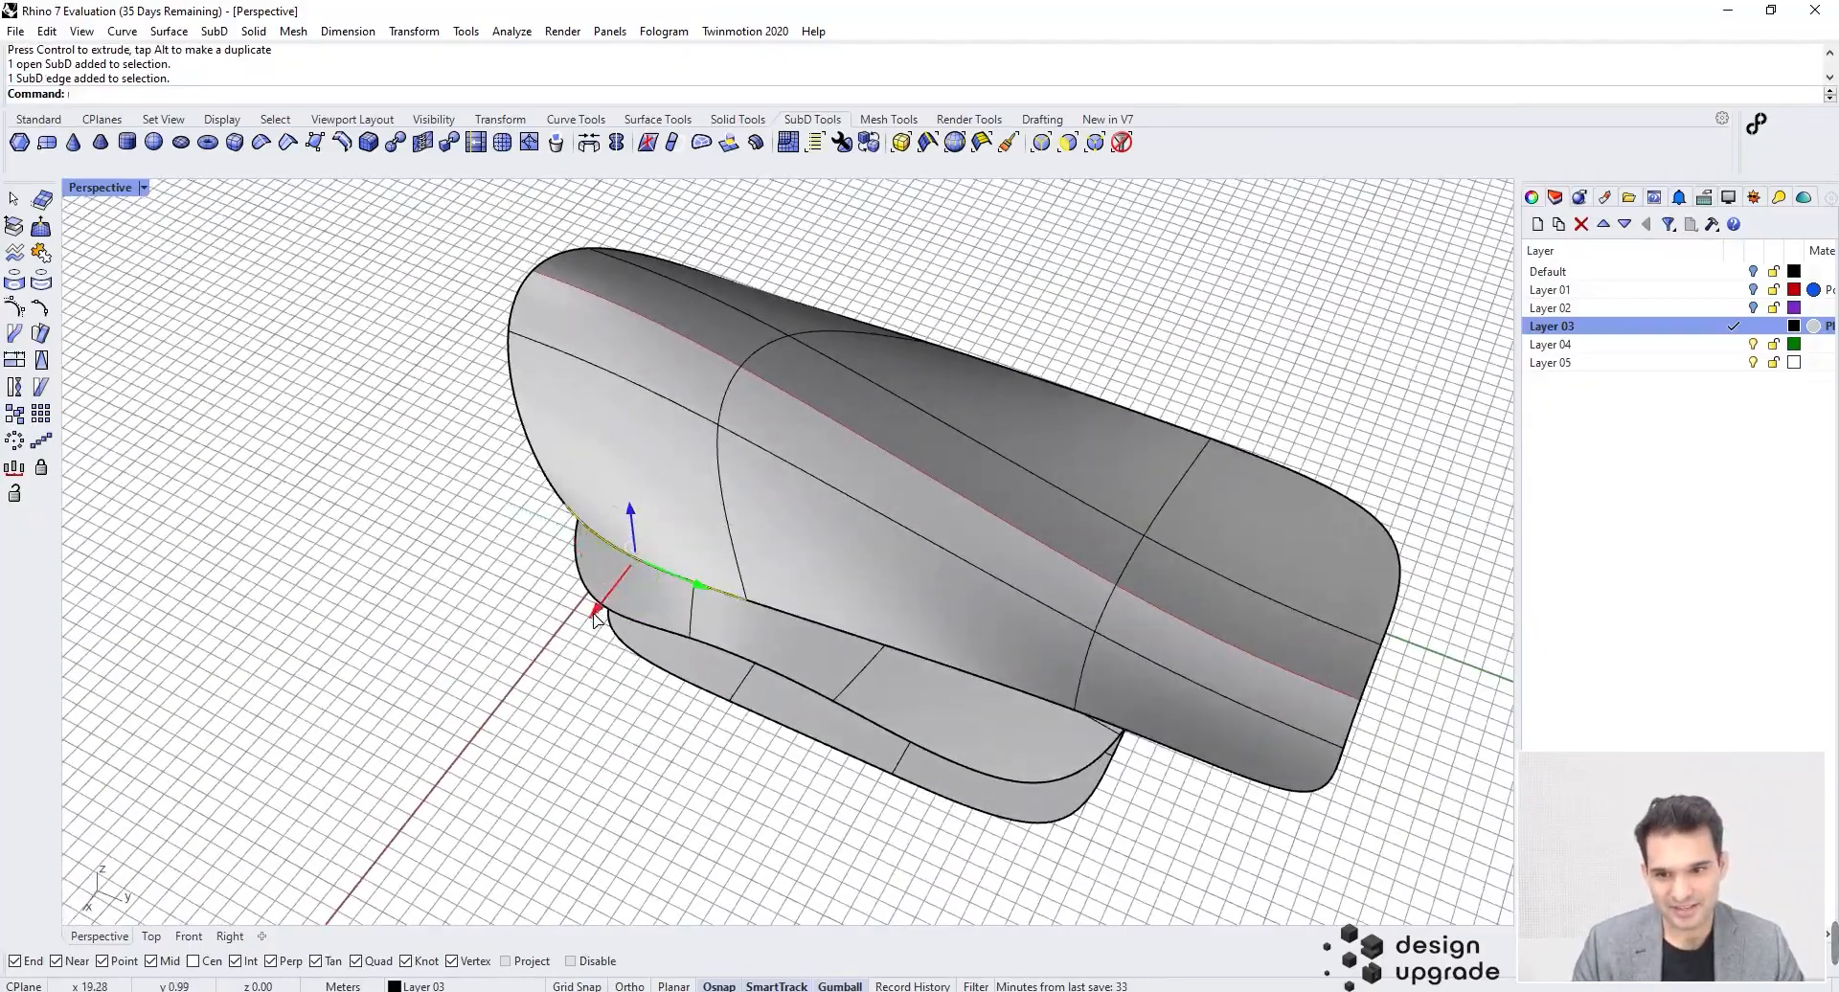
{"action": "right_click_drag", "start_coordinate": [613, 671], "coordinate": [596, 550]}
{"action": "left_click", "coordinate": [614, 684], "text": "ctrl+shift"}
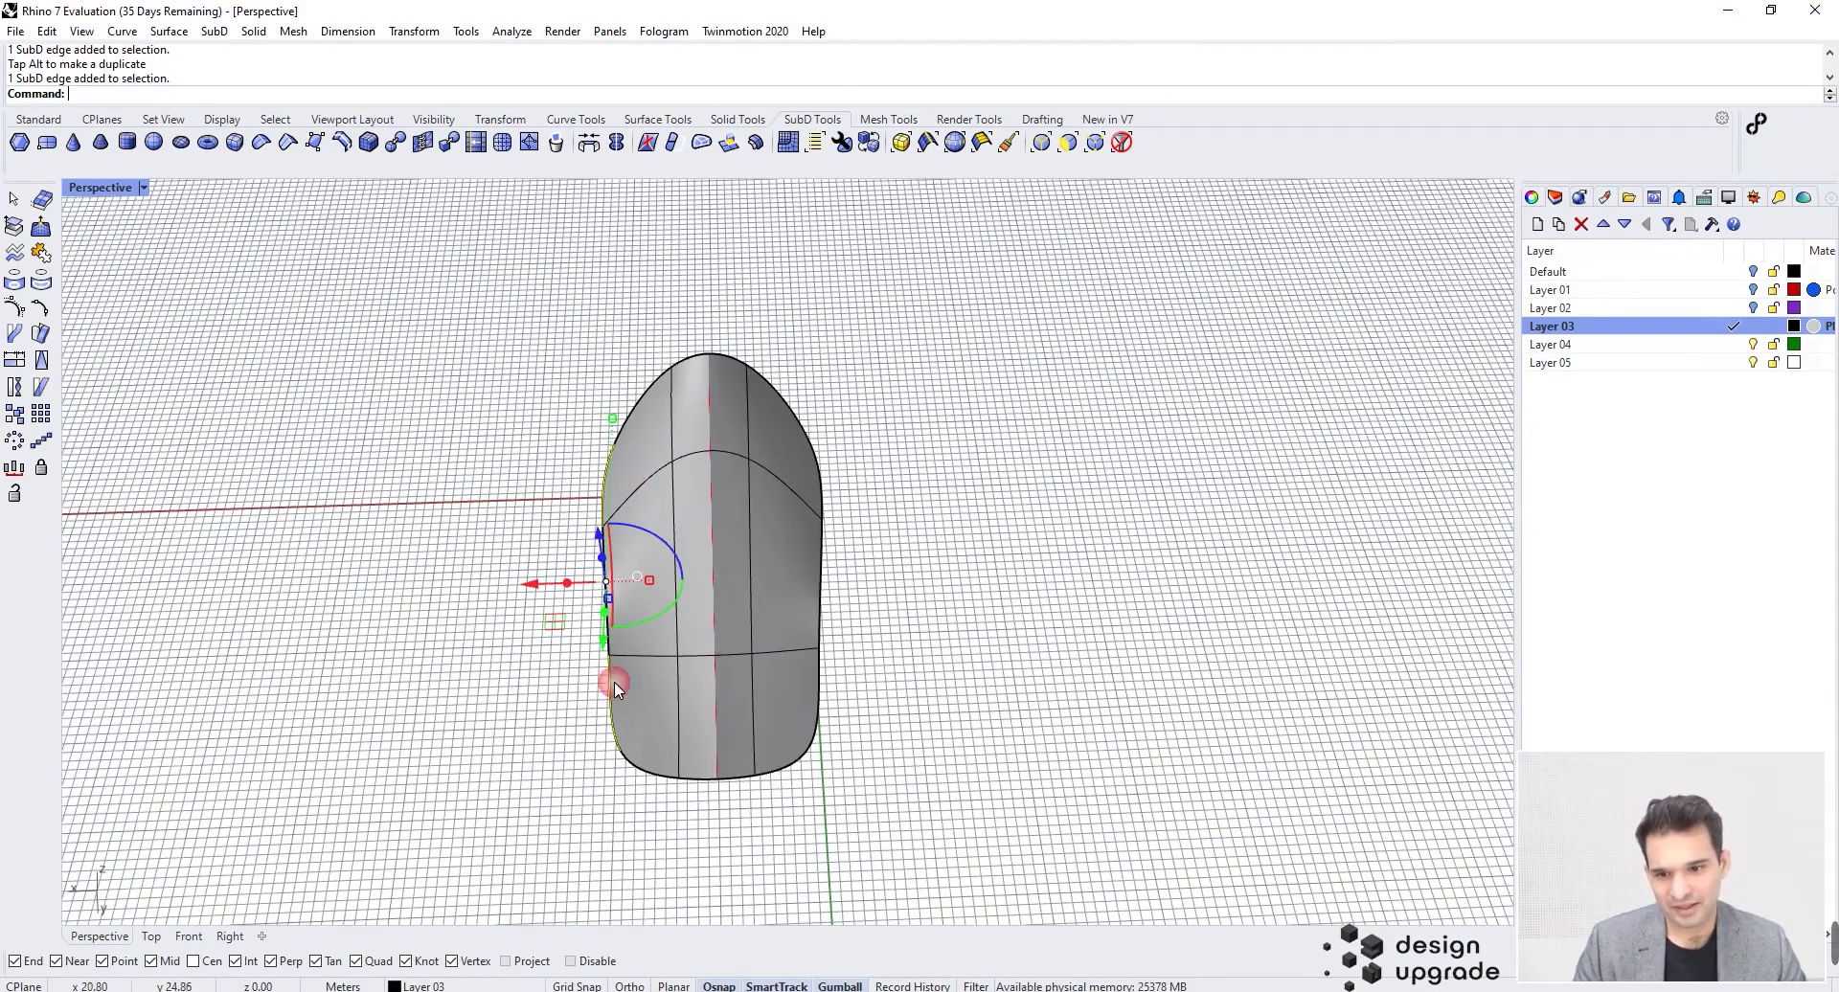
{"action": "scroll", "coordinate": [509, 705], "scroll_direction": "up", "scroll_amount": 3}
{"action": "scroll", "coordinate": [492, 573], "scroll_direction": "down", "scroll_amount": 3}
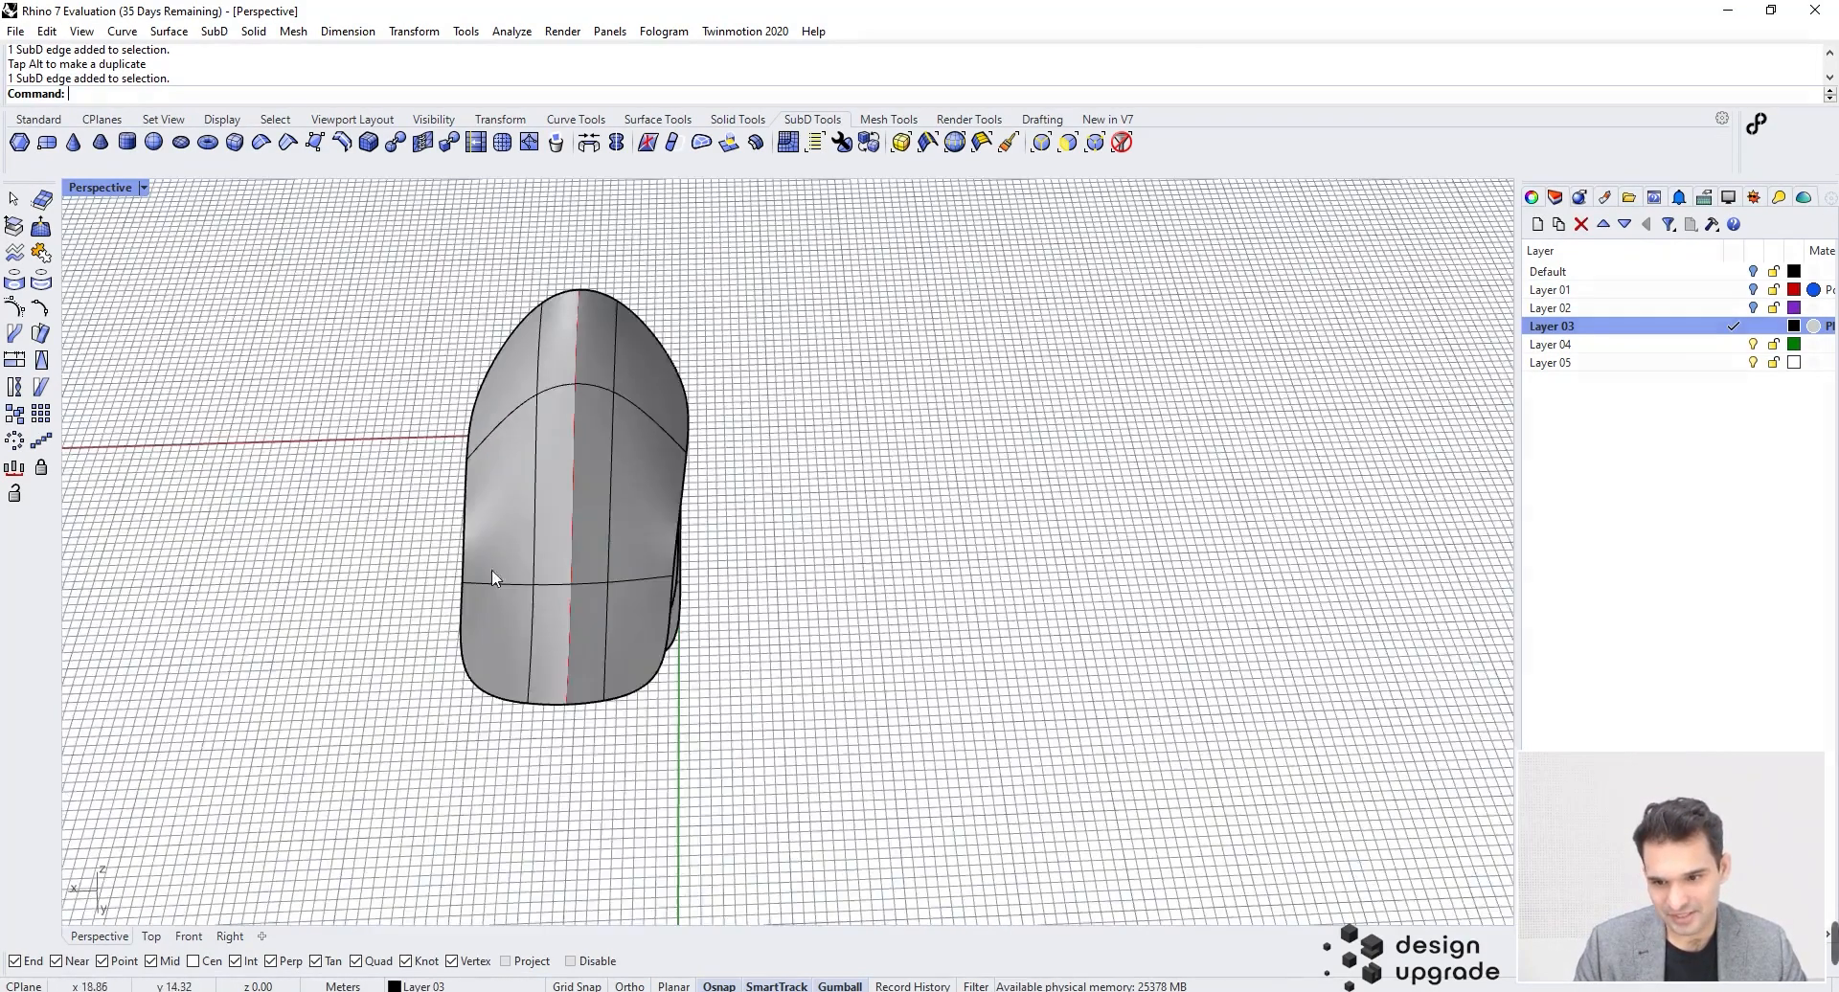
{"action": "scroll", "coordinate": [442, 648], "scroll_direction": "up", "scroll_amount": 2}
{"action": "left_click_drag", "start_coordinate": [373, 675], "coordinate": [390, 675]}
{"action": "right_click_drag", "start_coordinate": [407, 706], "coordinate": [750, 599]}
{"action": "left_click", "coordinate": [1038, 728]}
Step: Pull side edges of the middle SubD outward below the overhanging roof
{"action": "right_click_drag", "start_coordinate": [1038, 728], "coordinate": [538, 550]}
{"action": "left_click", "coordinate": [535, 543]}
{"action": "mouse_move", "coordinate": [486, 529]}
{"action": "left_mouse_down"}
{"action": "mouse_move", "coordinate": [458, 524]}
{"action": "mouse_move", "coordinate": [480, 516]}
{"action": "left_mouse_up"}
{"action": "mouse_move", "coordinate": [480, 516]}
{"action": "right_mouse_down"}
{"action": "mouse_move", "coordinate": [492, 531]}
{"action": "mouse_move", "coordinate": [493, 508]}
{"action": "right_mouse_up"}
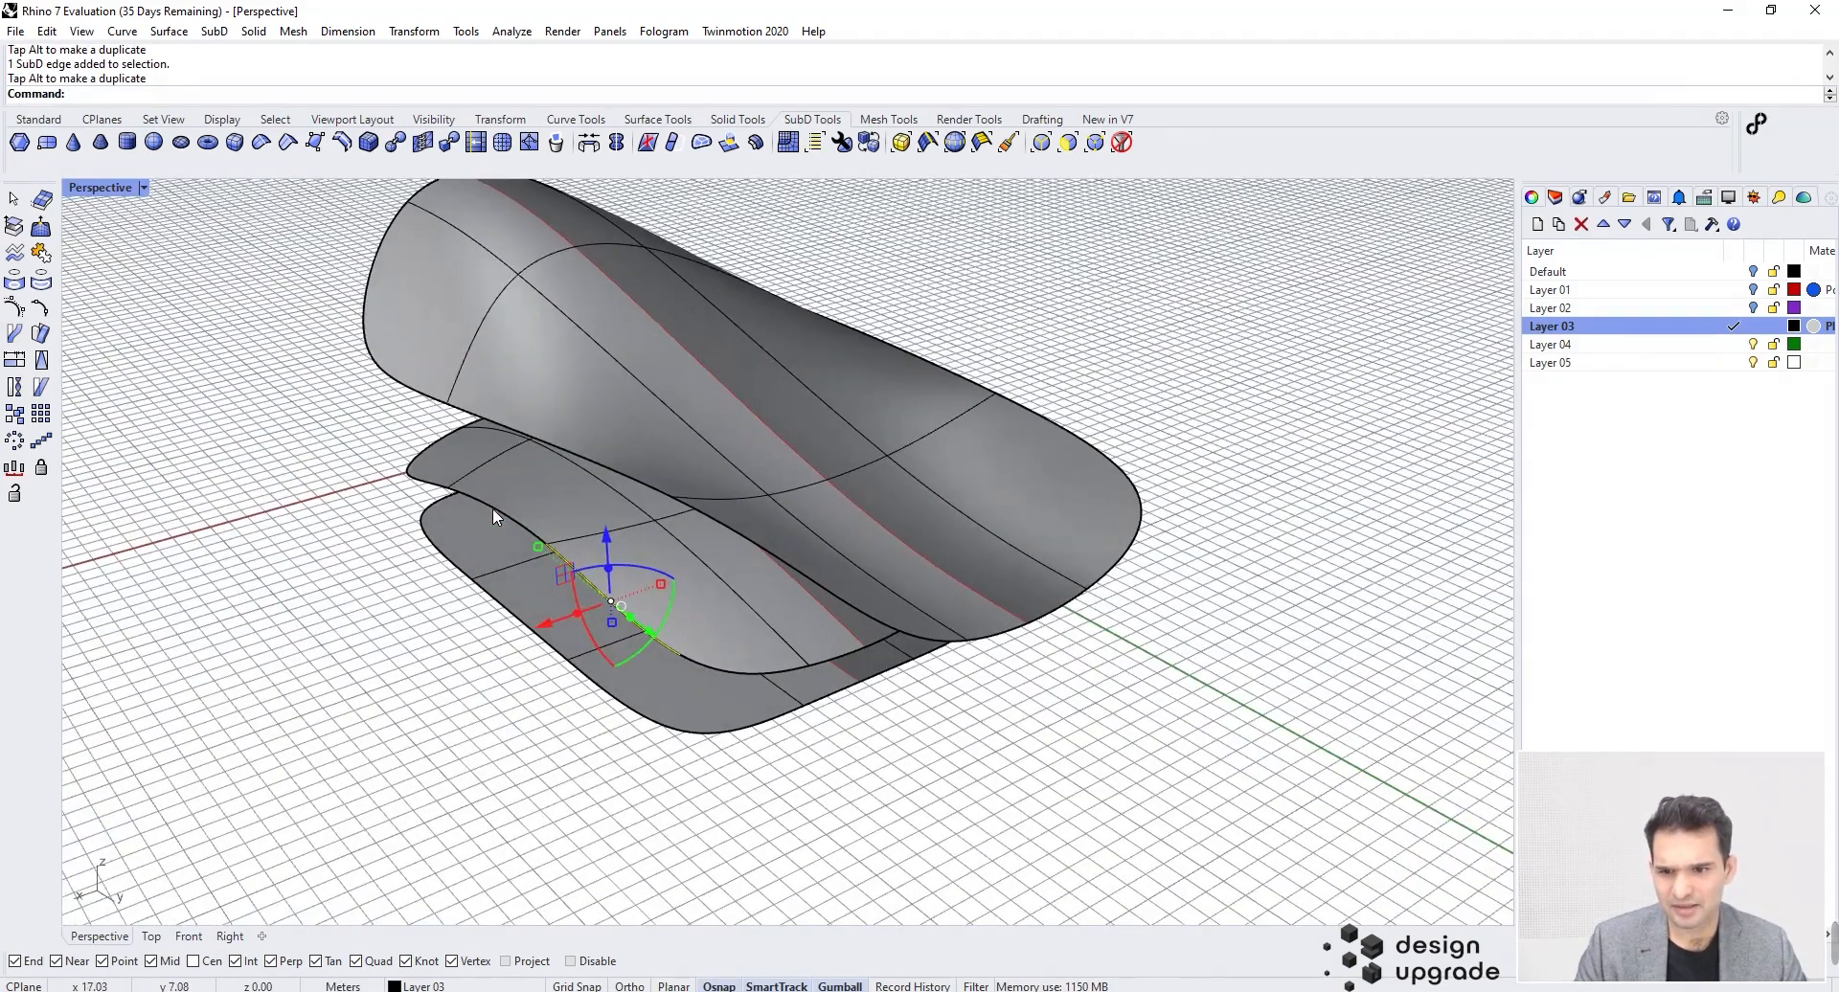
{"action": "left_click", "coordinate": [492, 508], "text": "shift"}
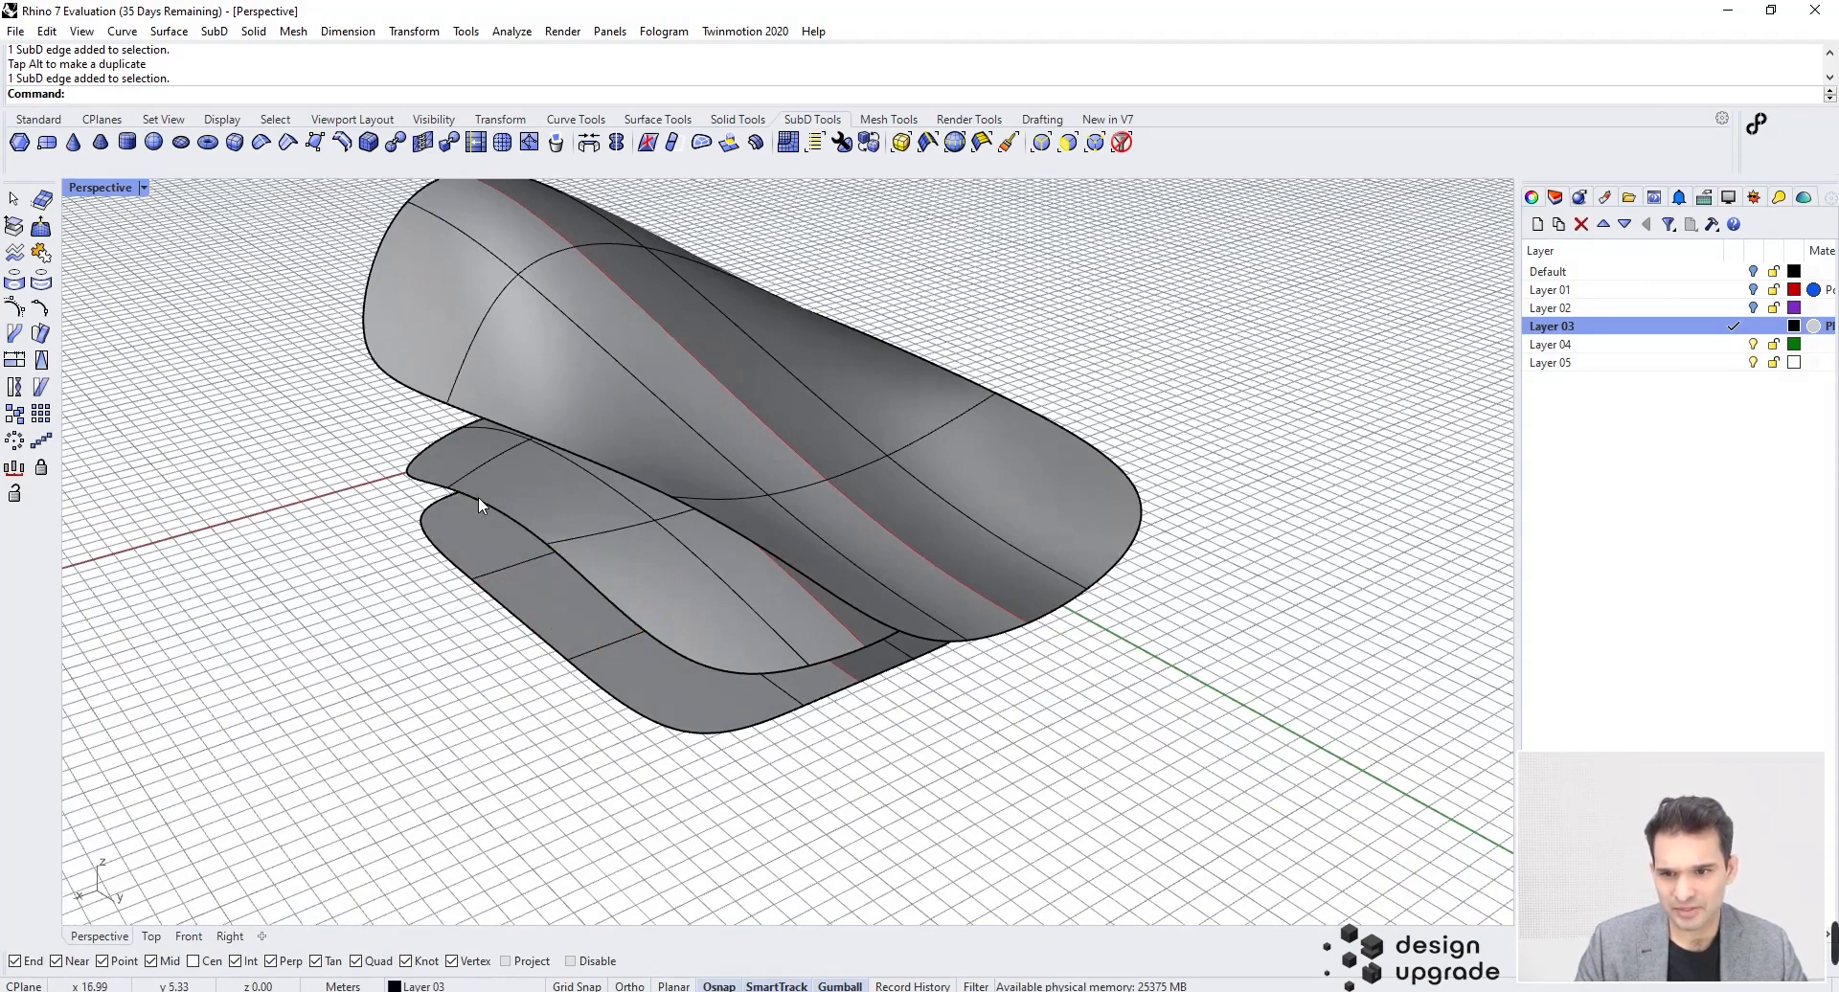
{"action": "left_click_drag", "start_coordinate": [430, 527], "coordinate": [399, 537]}
{"action": "left_click", "coordinate": [399, 580]}
Step: Push two side faces of the middle SubD inward toward the symmetry line
{"action": "right_click_drag", "start_coordinate": [398, 580], "coordinate": [1098, 539]}
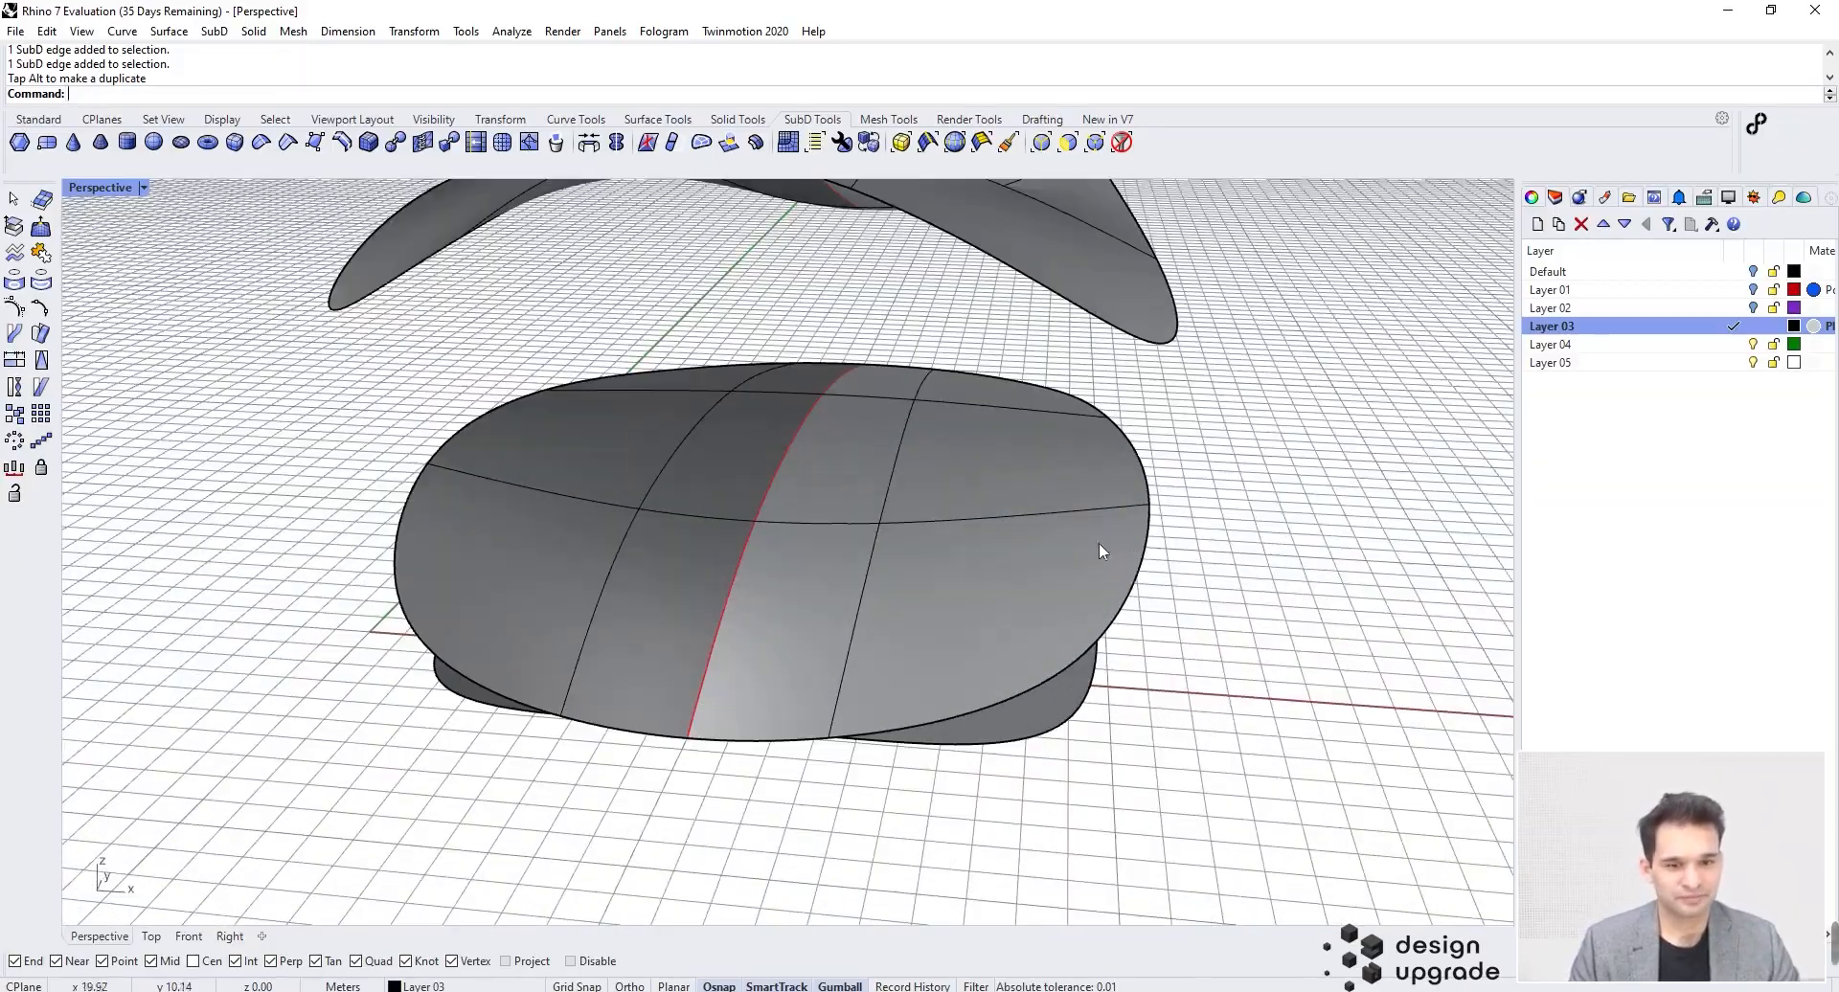
{"action": "left_click", "coordinate": [1099, 542], "text": "ctrl+shift"}
{"action": "left_click", "coordinate": [1007, 409], "text": "ctrl+shift"}
{"action": "left_click_drag", "start_coordinate": [1073, 463], "coordinate": [1021, 467]}
Step: Try the Subdivide command on the roof and middle SubDs and undo it
{"action": "right_click_drag", "start_coordinate": [1152, 443], "coordinate": [799, 532]}
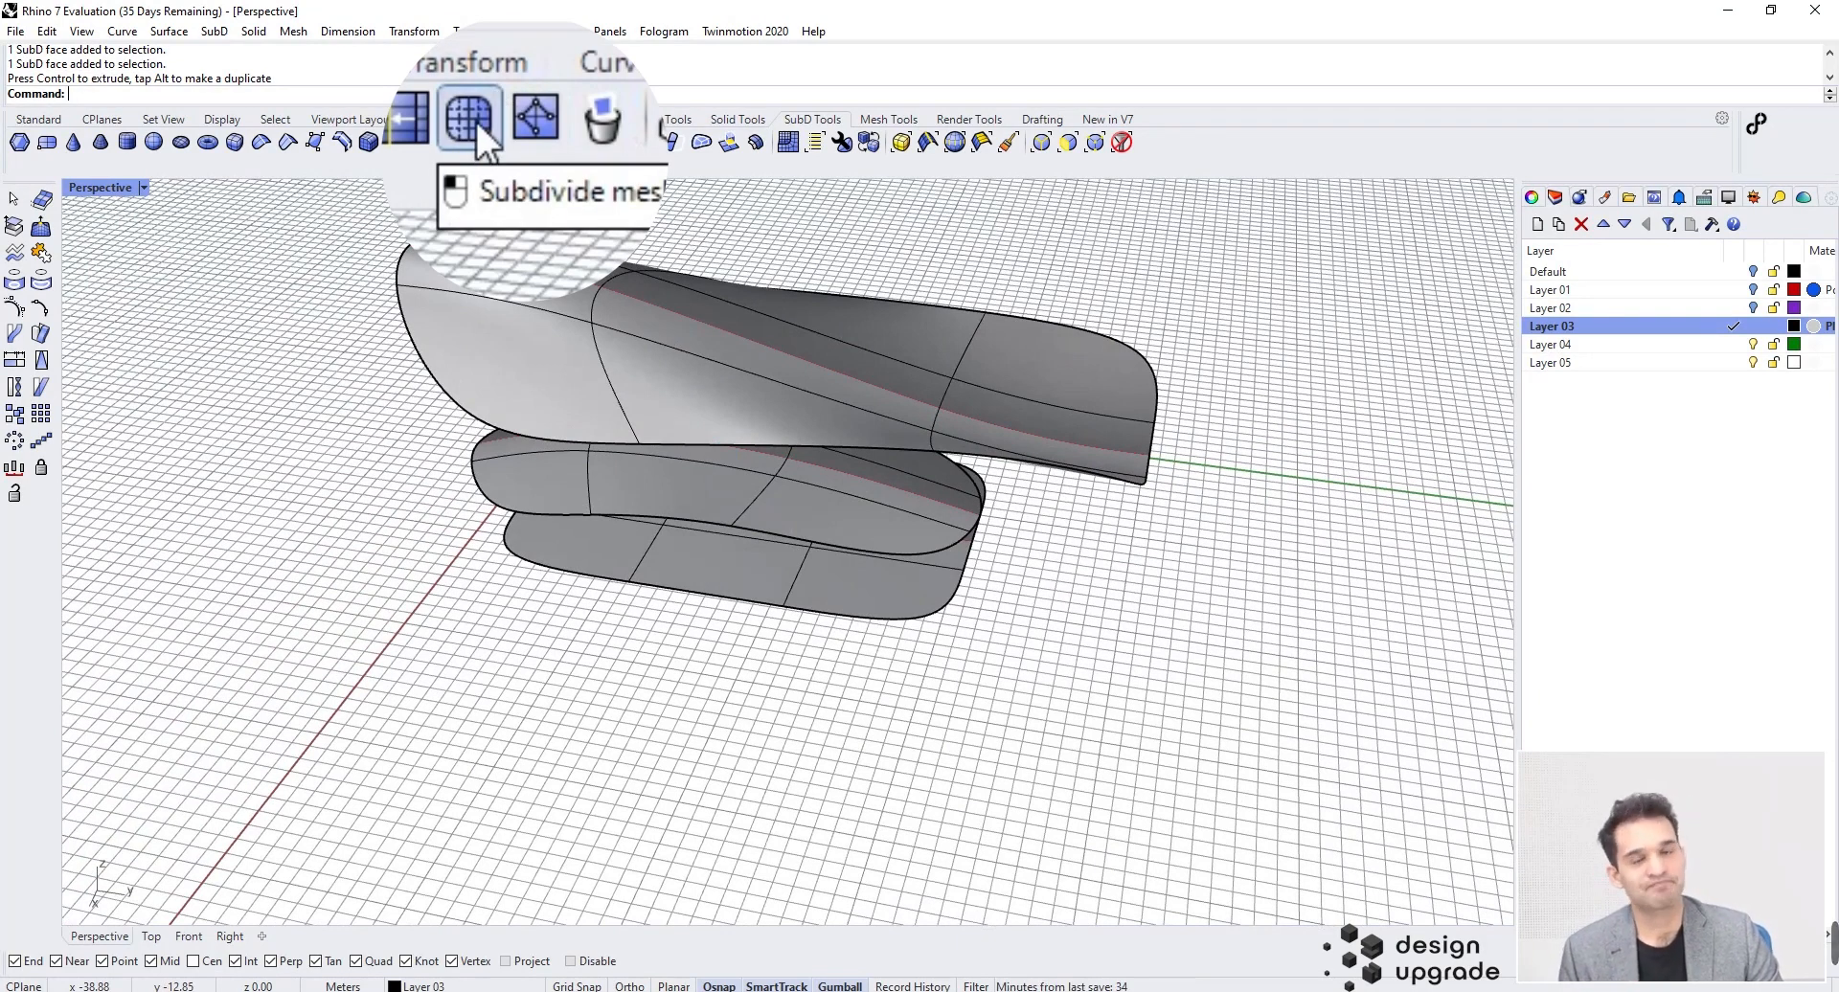
{"action": "left_click", "coordinate": [554, 398]}
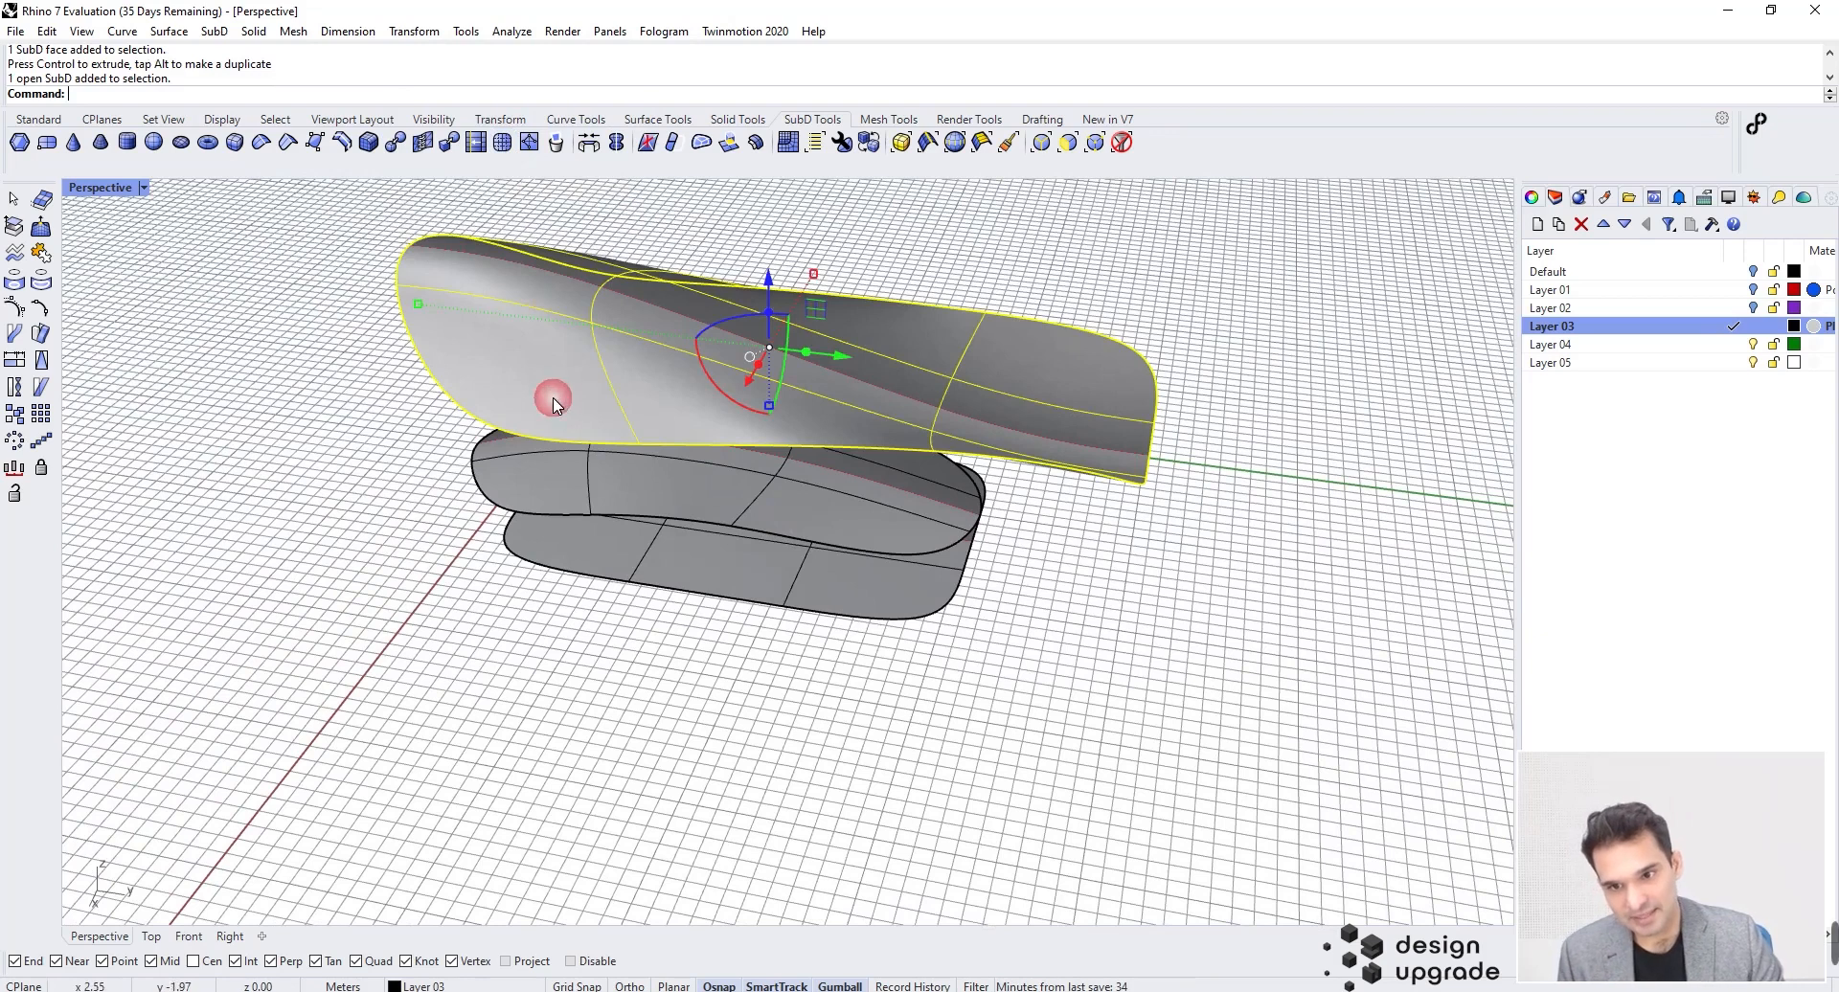
{"action": "left_click", "coordinate": [563, 478], "text": "shift"}
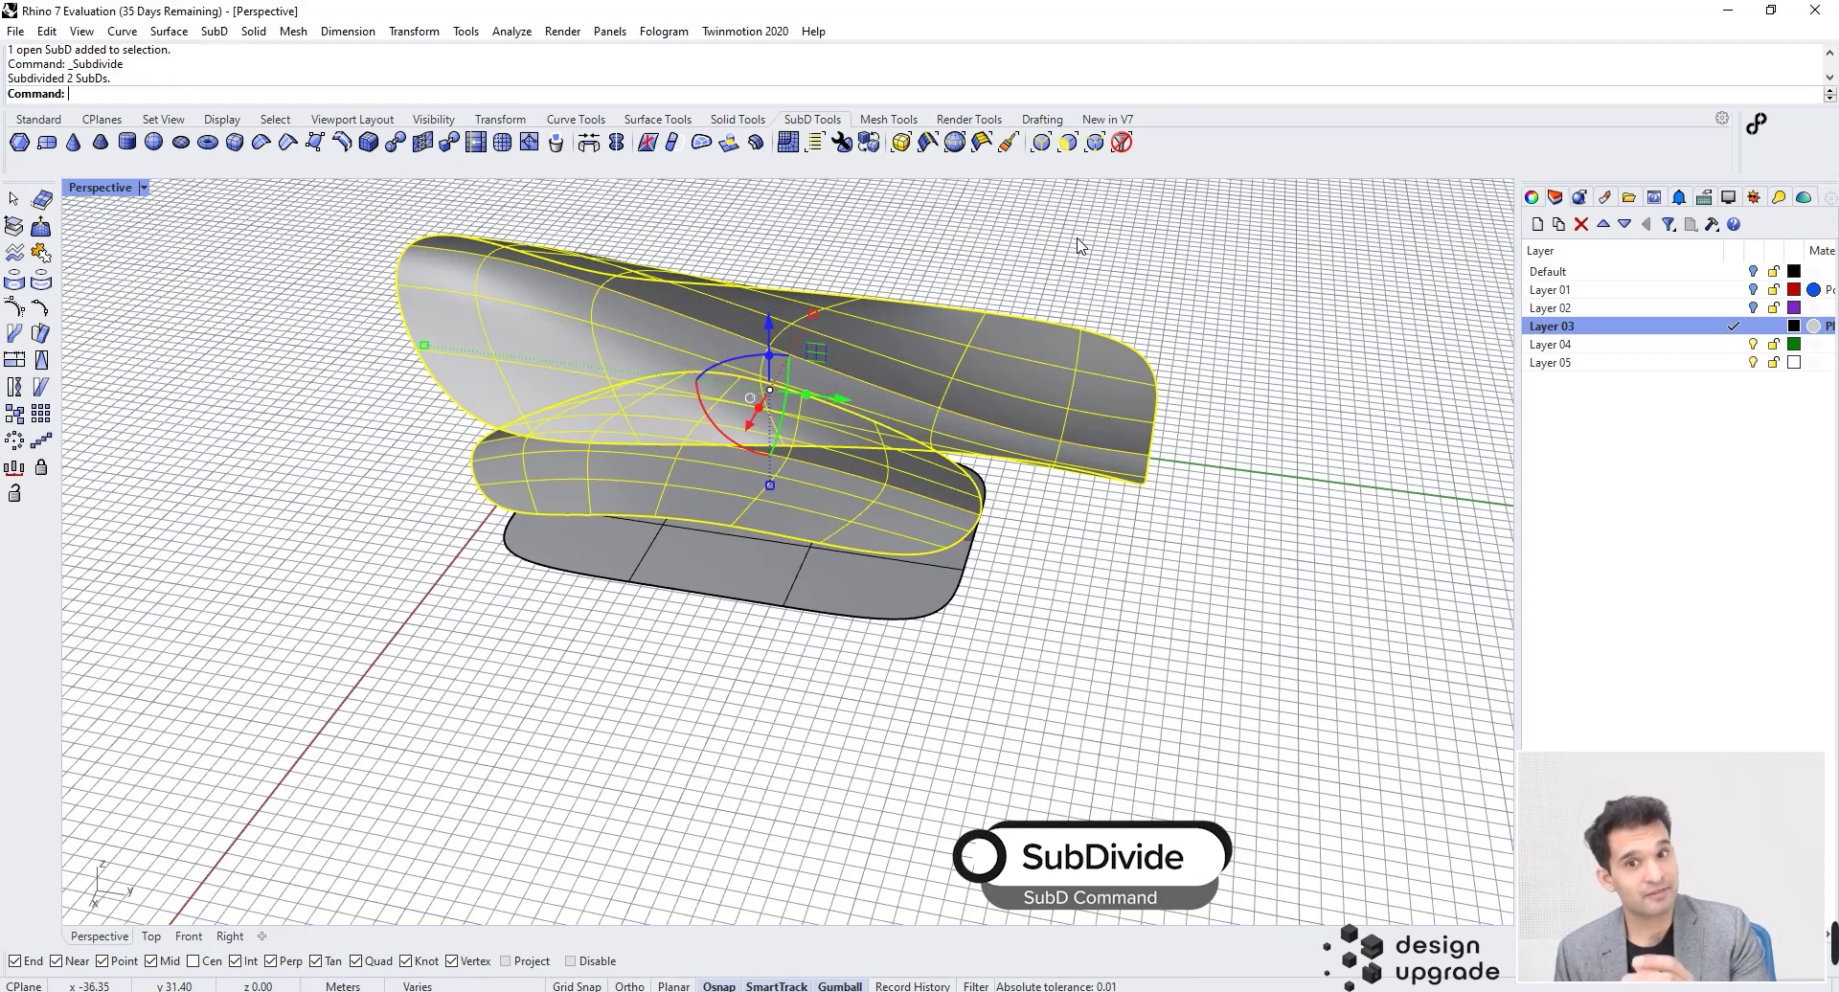
{"action": "key", "text": "ctrl+z"}
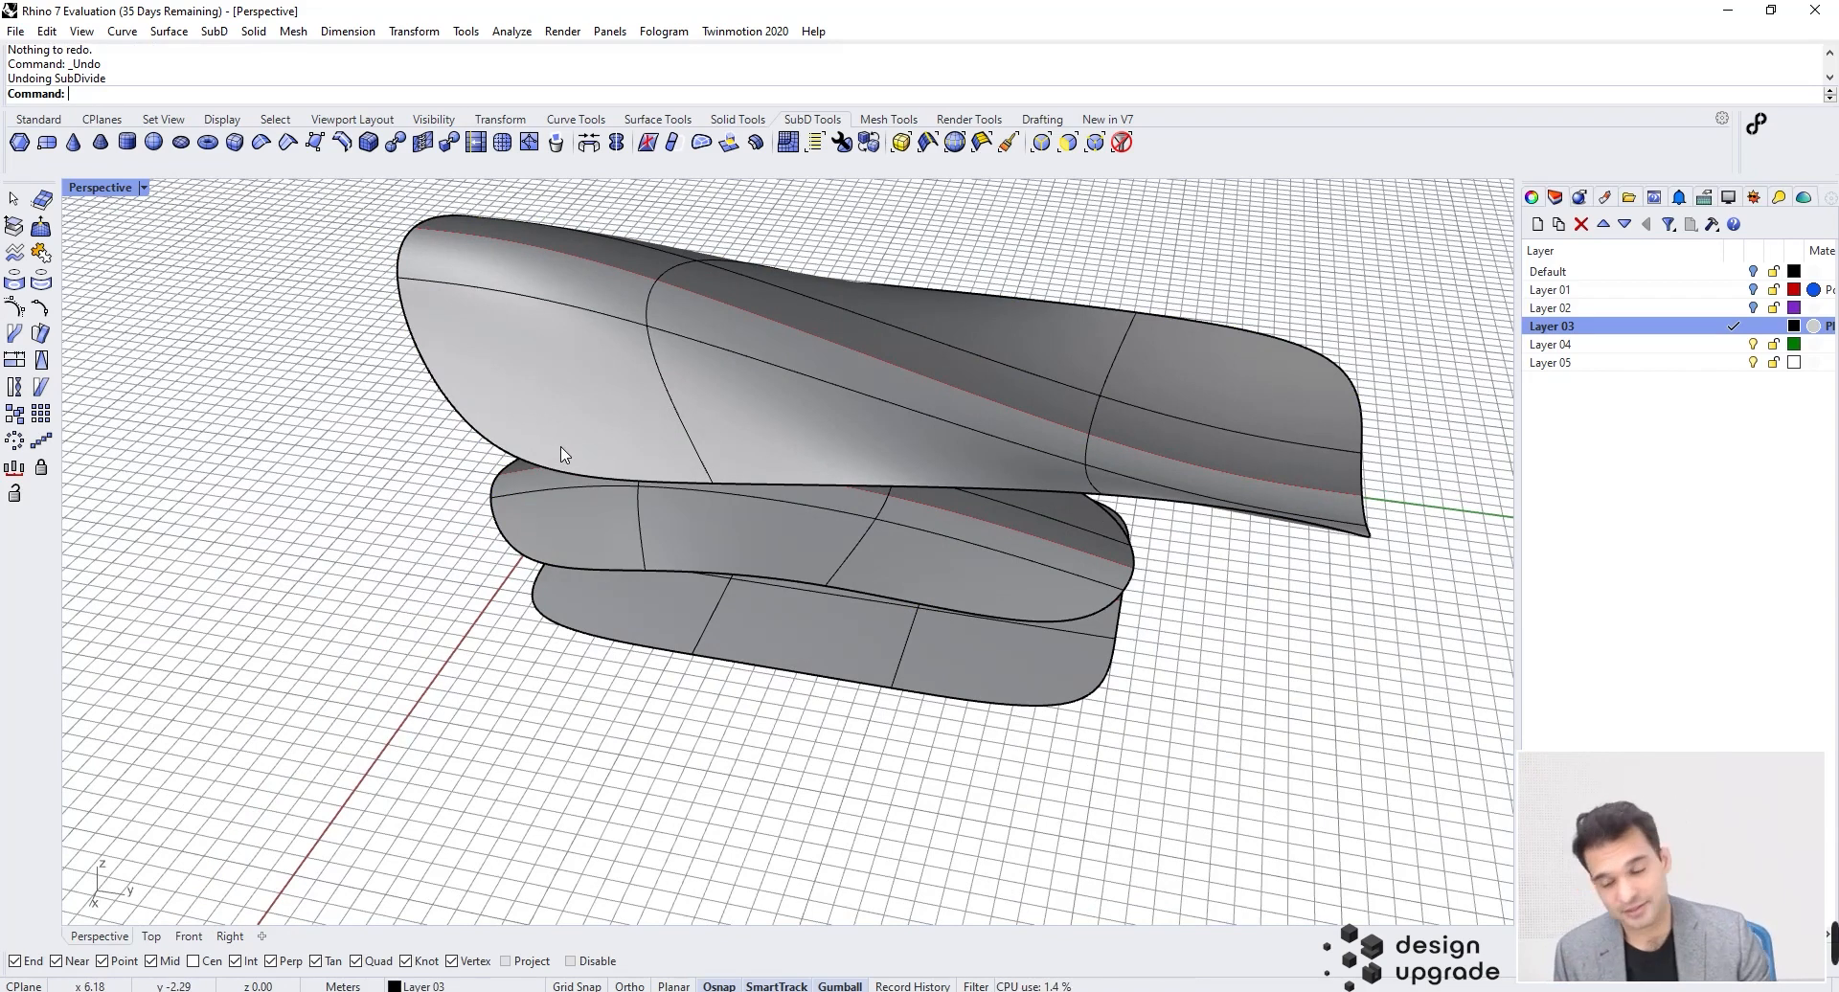
Step: Subdivide the roof and middle SubDs together to give them a denser face layout
{"action": "left_click", "coordinate": [580, 534]}
{"action": "left_click", "coordinate": [560, 364], "text": "shift"}
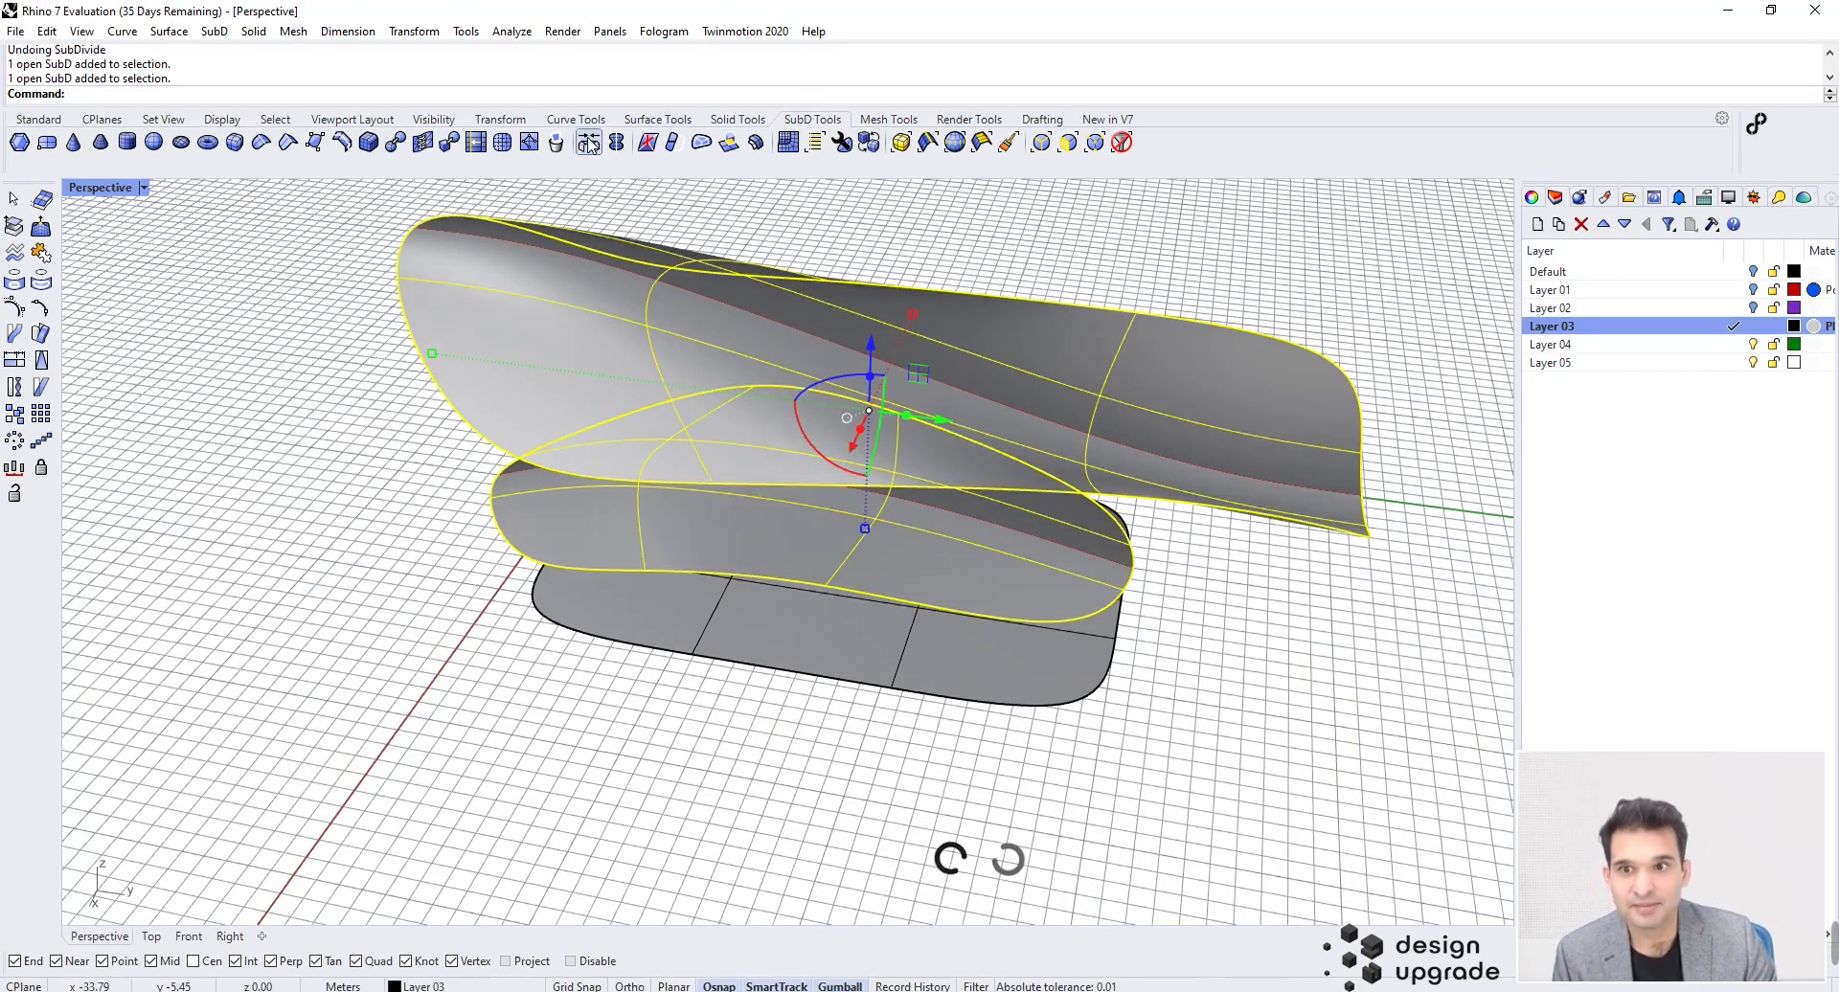
{"action": "left_click", "coordinate": [502, 143]}
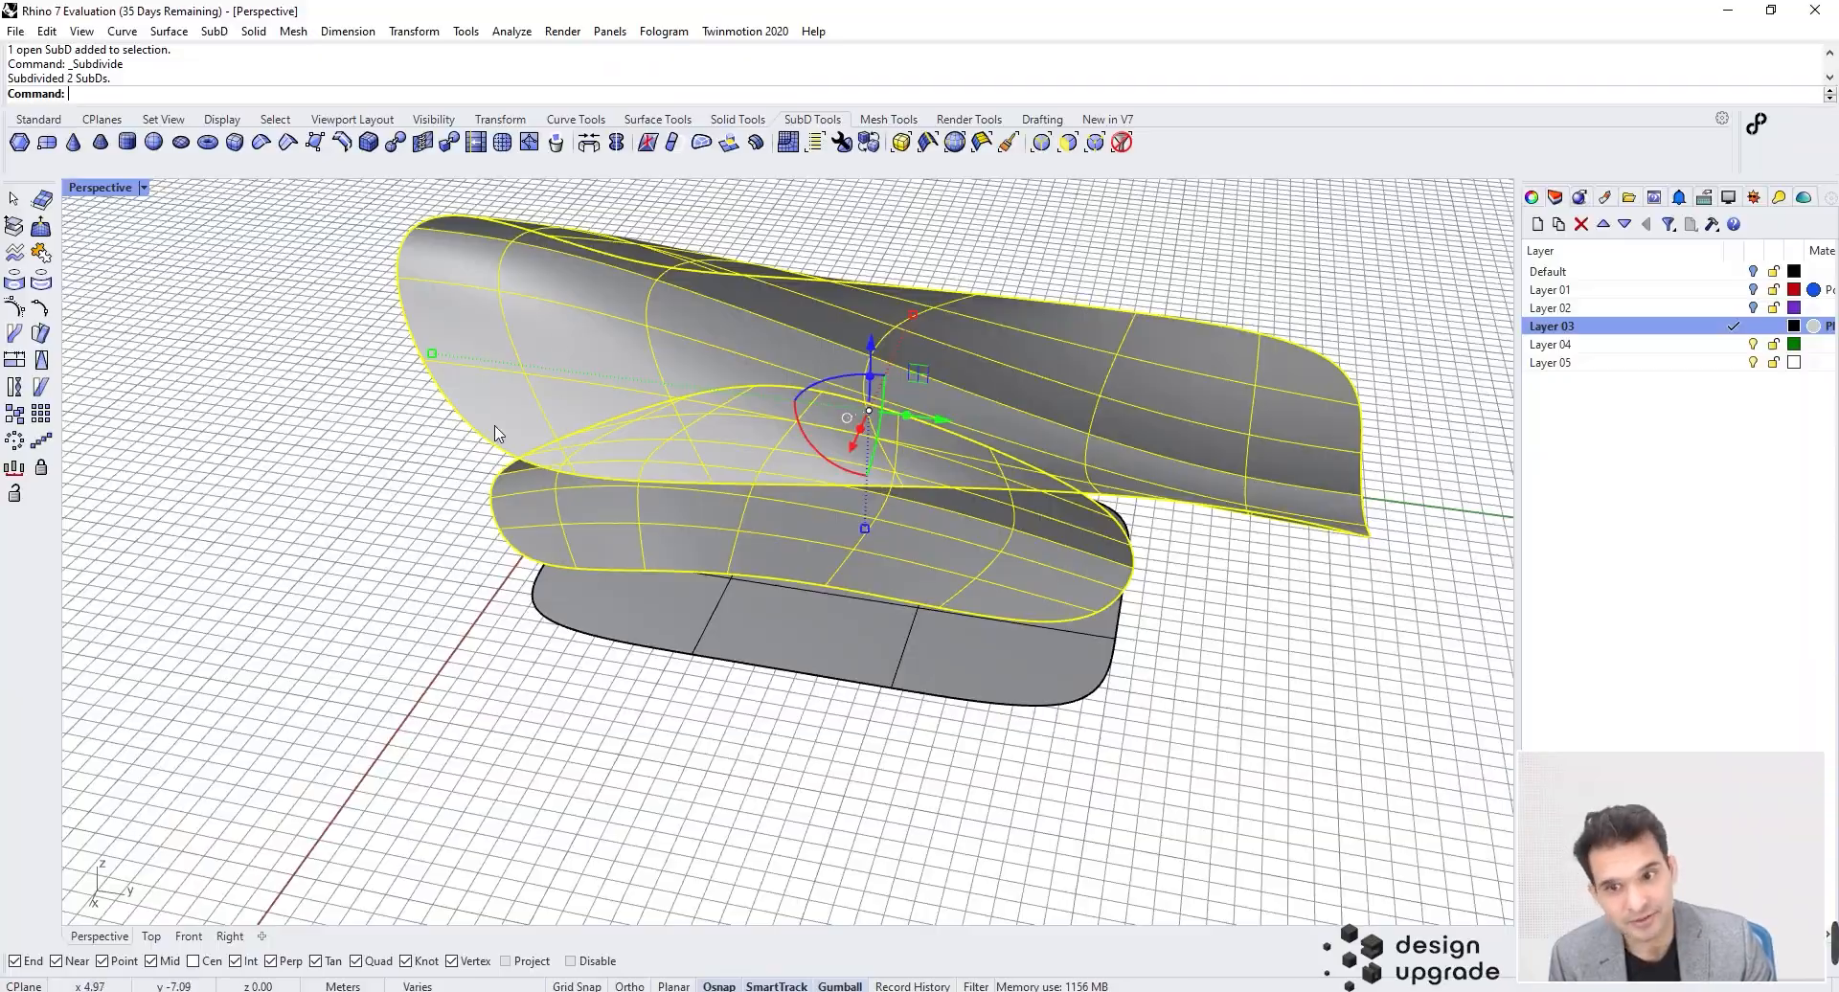
{"action": "left_click", "coordinate": [450, 531]}
{"action": "right_click_drag", "start_coordinate": [595, 472], "coordinate": [681, 445]}
{"action": "scroll", "coordinate": [717, 546], "scroll_direction": "down", "scroll_amount": 6}
{"action": "scroll", "coordinate": [733, 490], "scroll_direction": "up", "scroll_amount": 6}
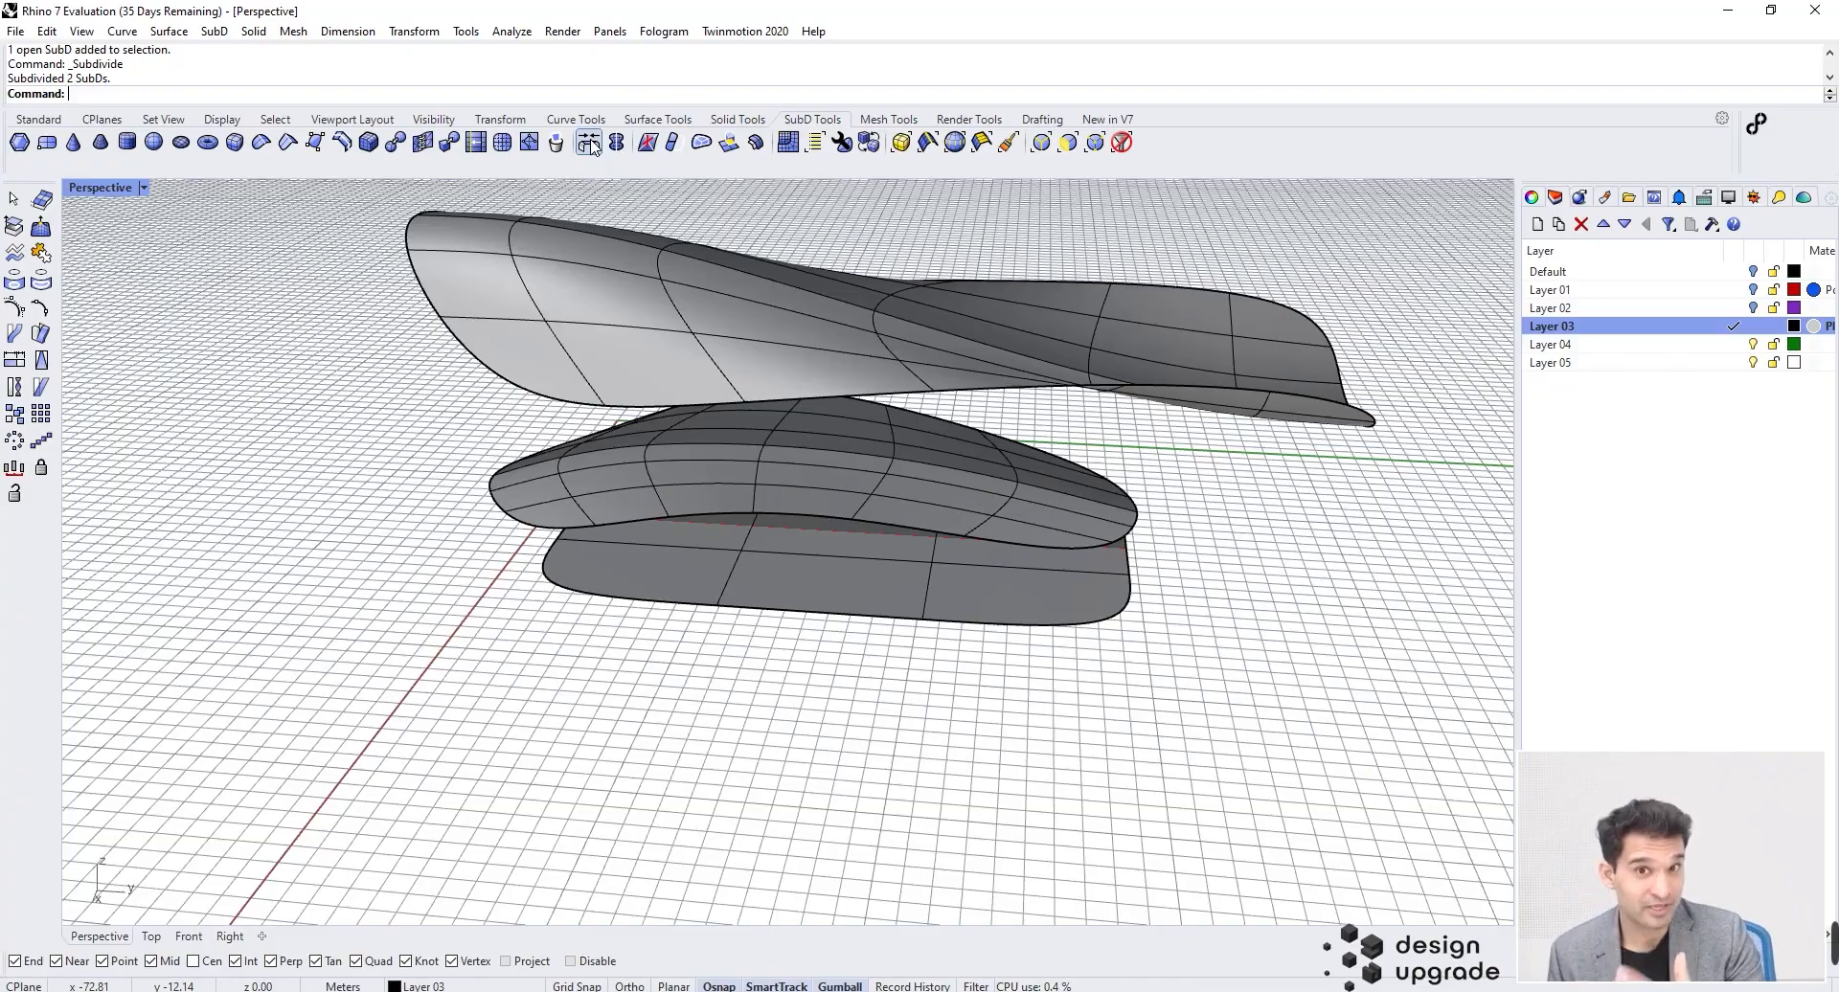
Step: Bridge a central side face of the roof SubD to a side face of the middle SubD below it
{"action": "right_click_drag", "start_coordinate": [737, 433], "coordinate": [780, 402]}
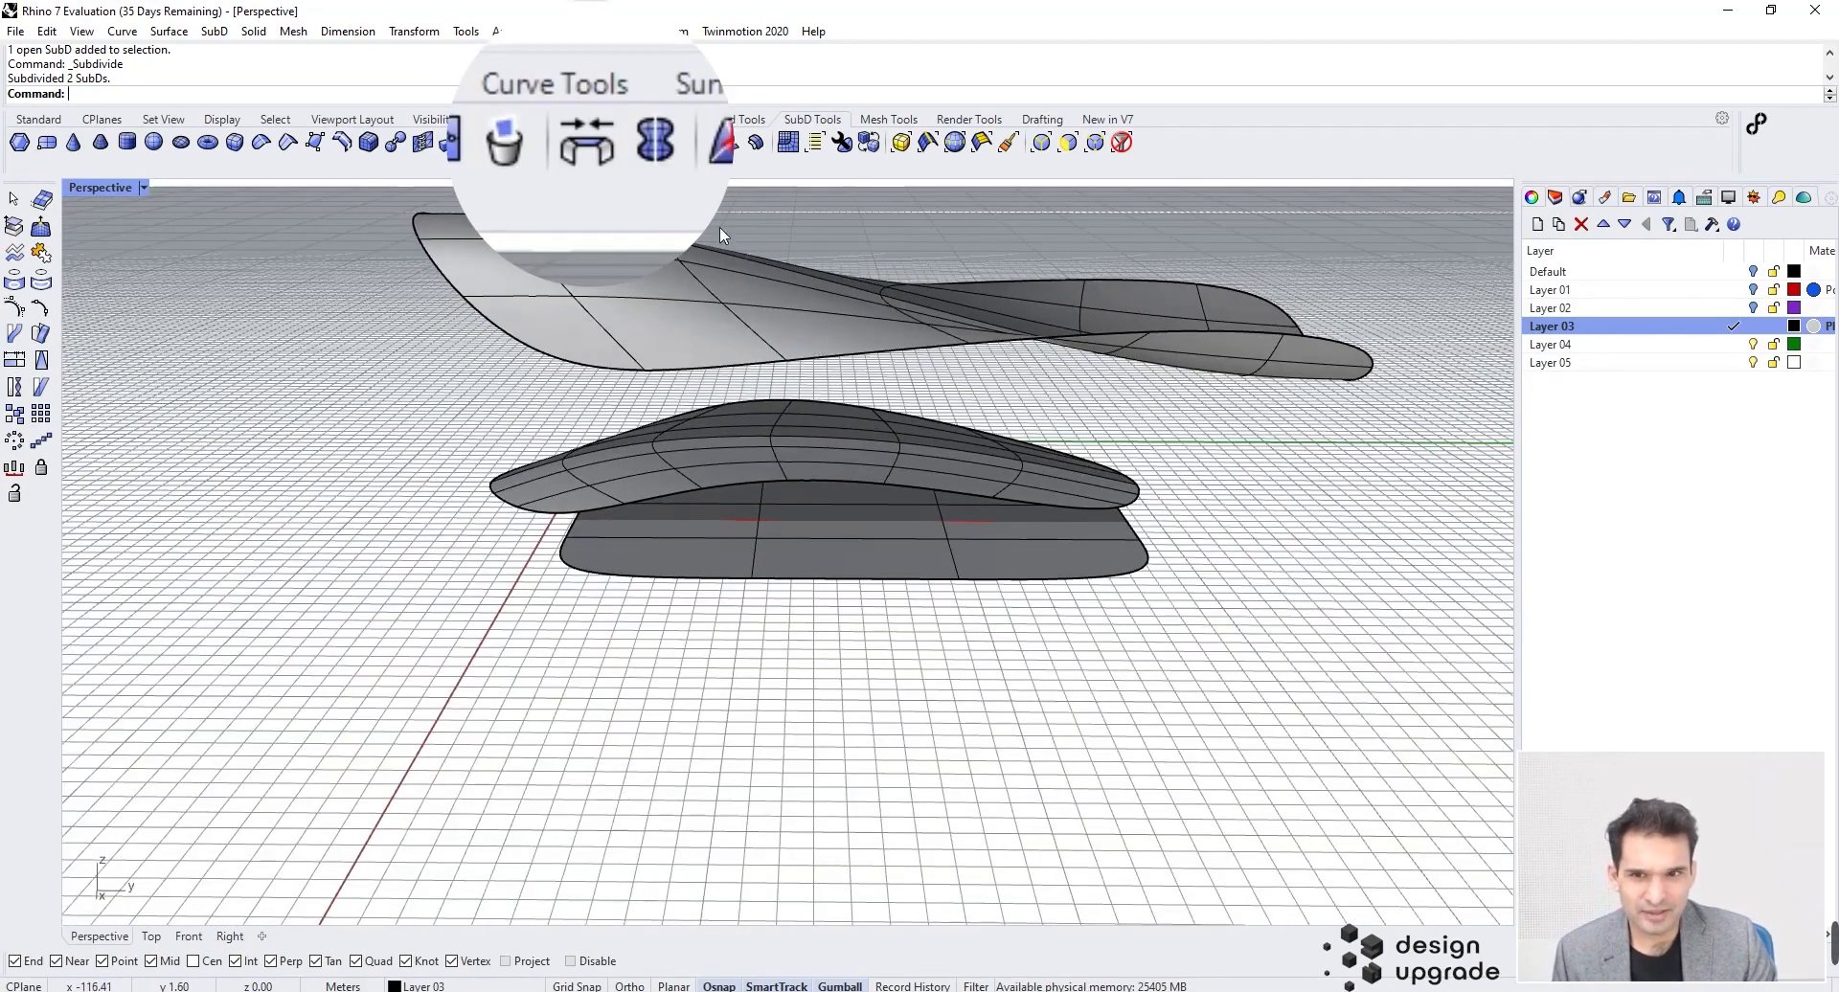
{"action": "left_click", "coordinate": [582, 134]}
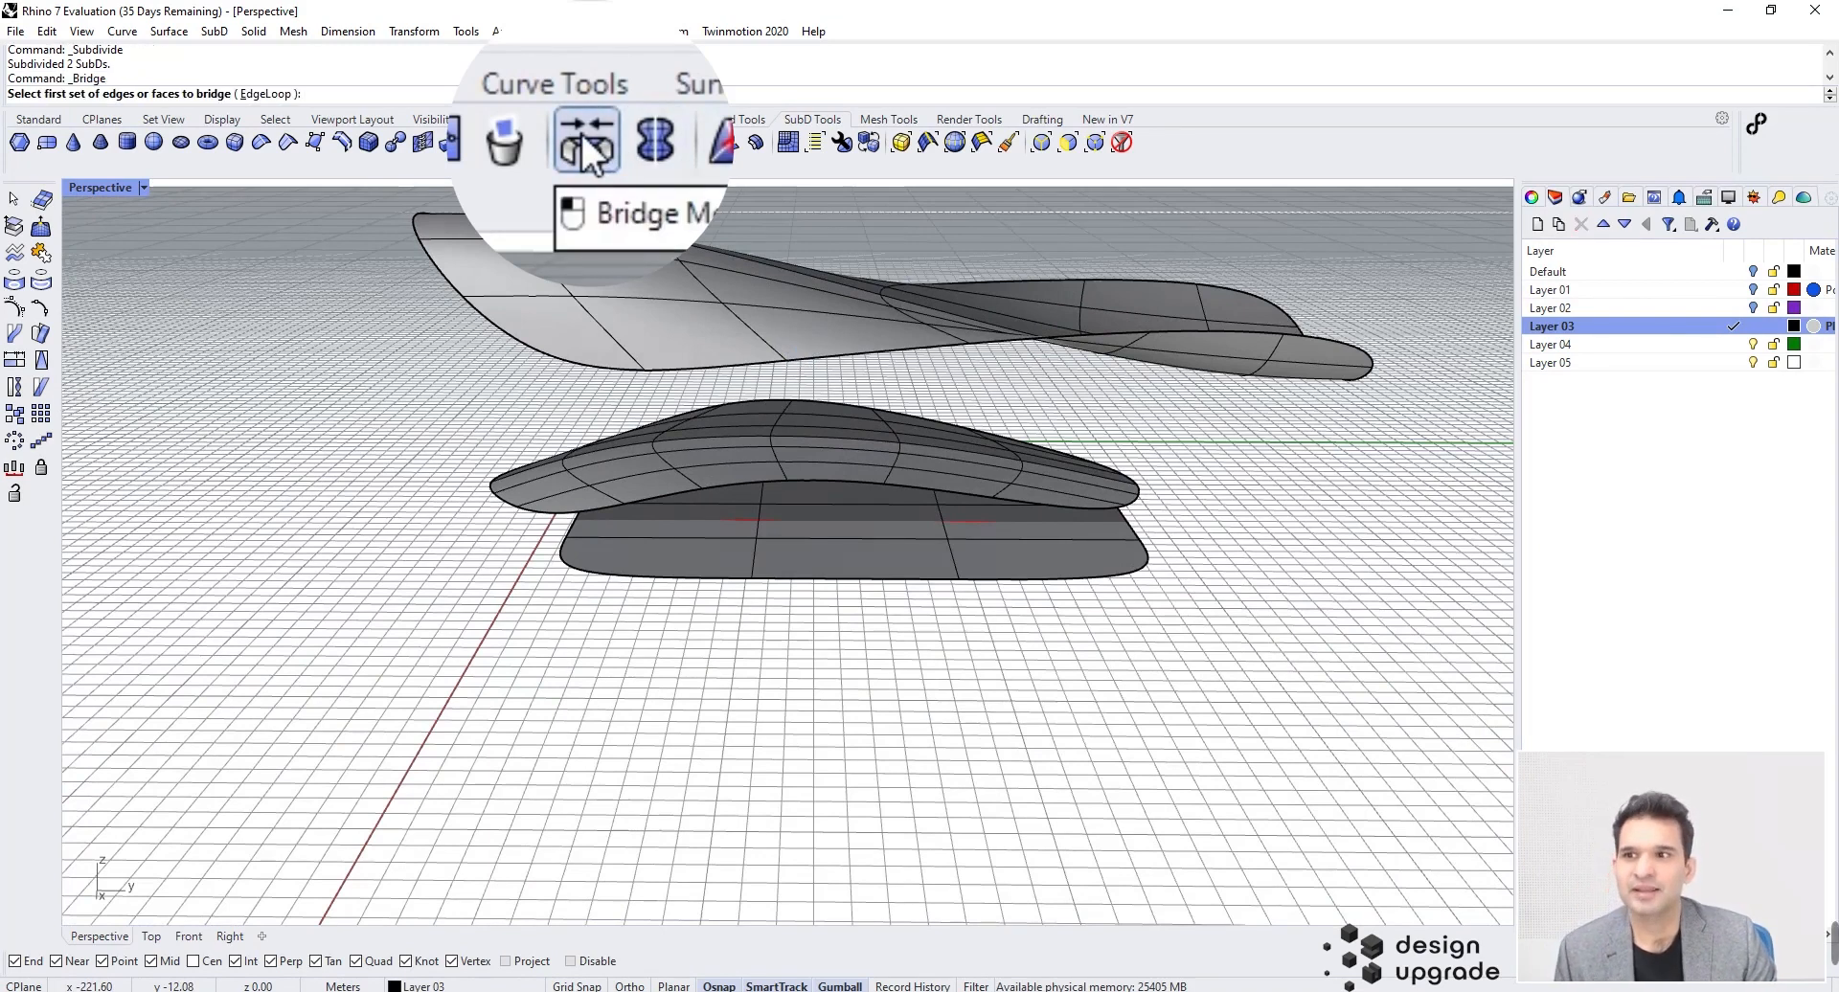
{"action": "left_click", "coordinate": [800, 338]}
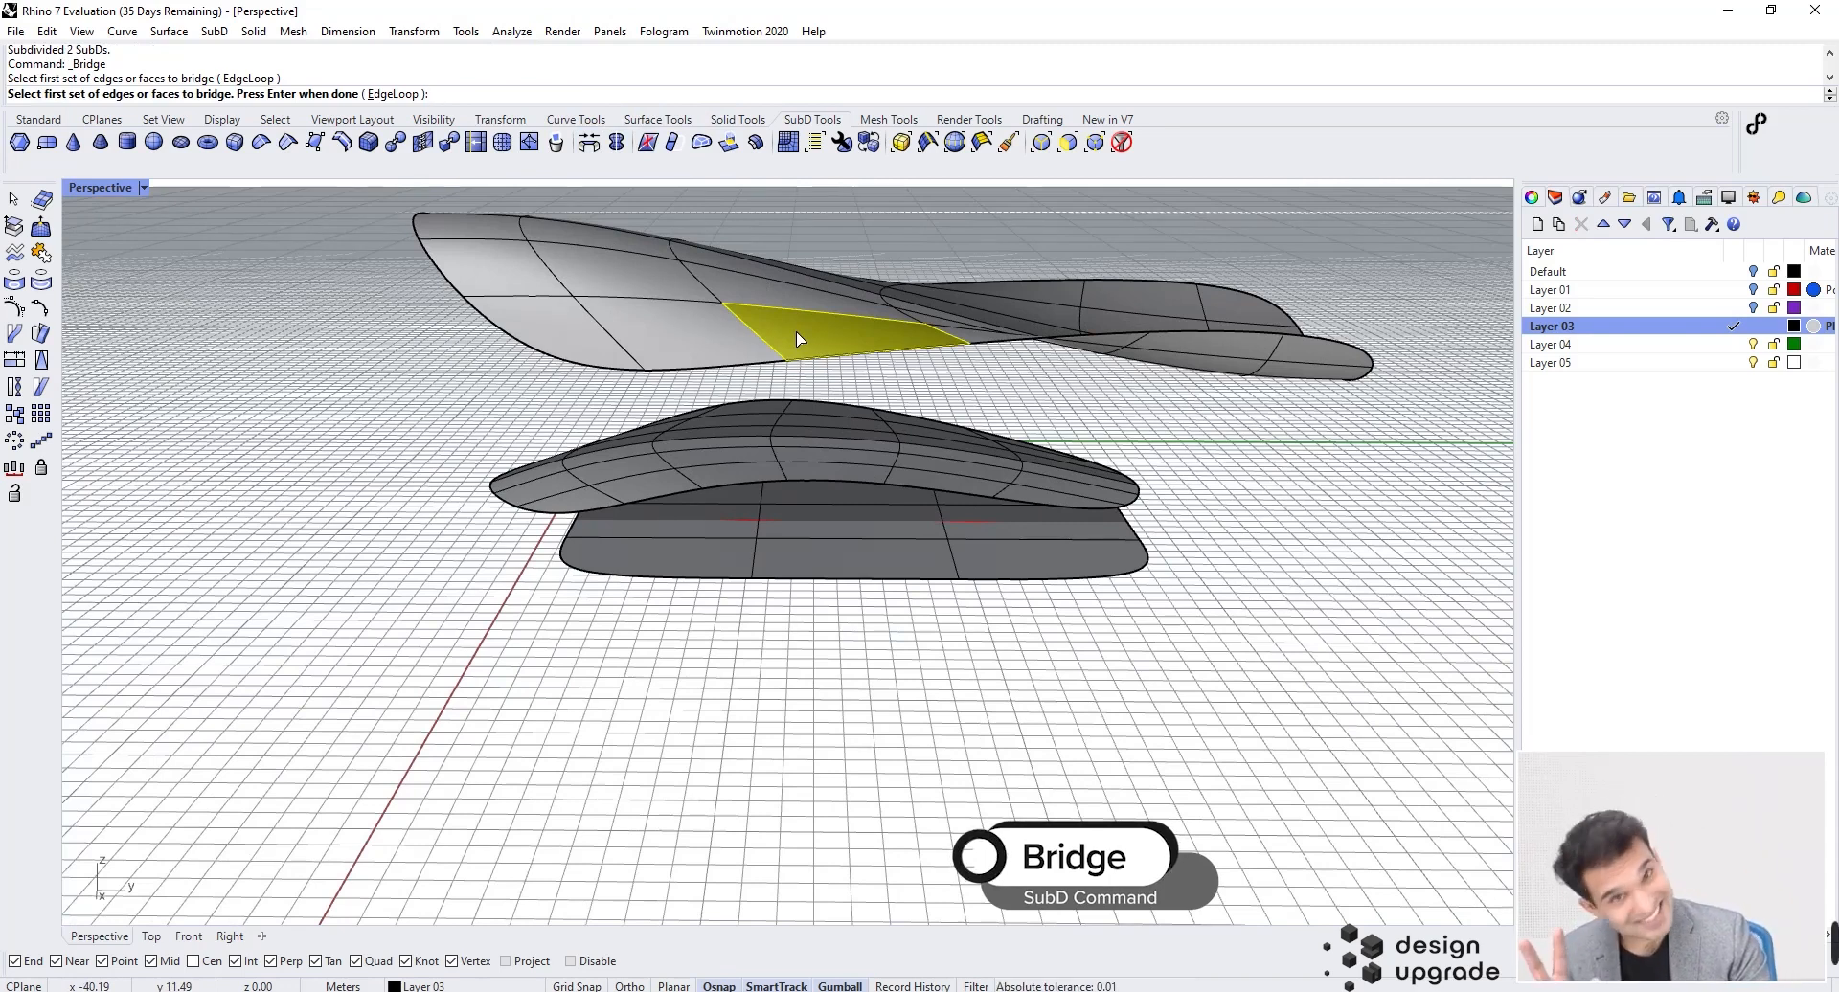
{"action": "right_click", "coordinate": [799, 339]}
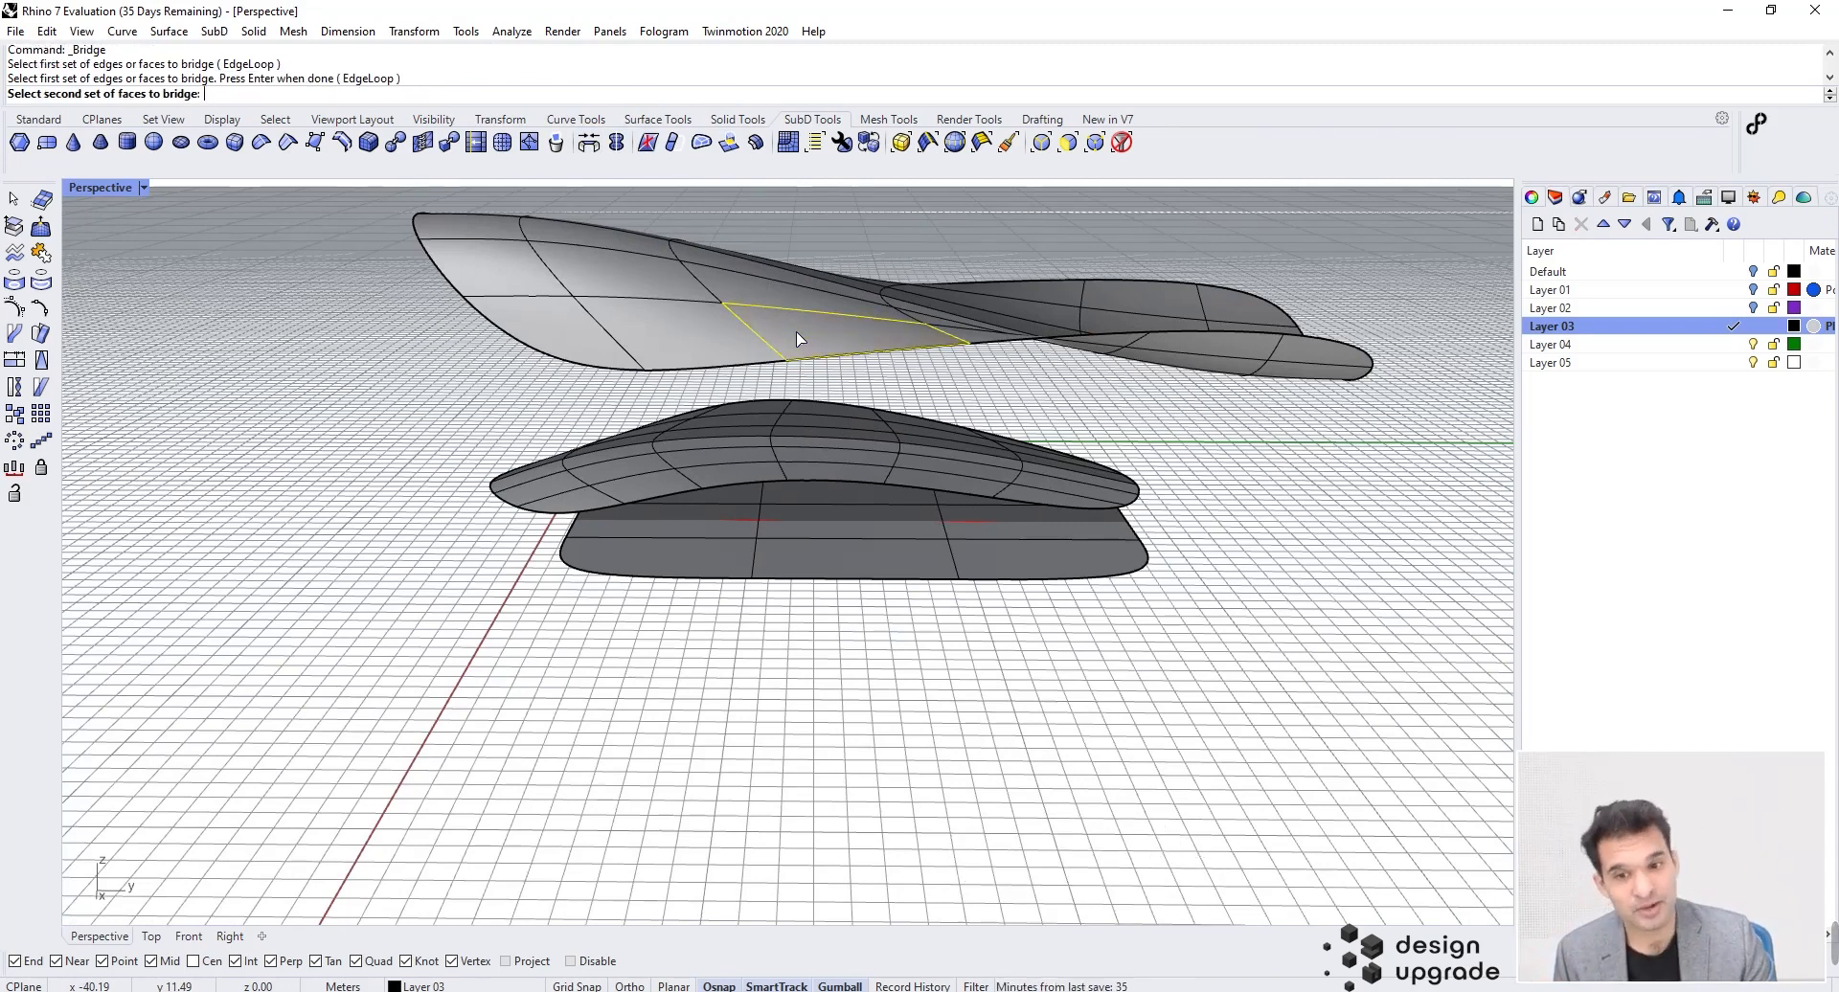
{"action": "scroll", "coordinate": [726, 474], "scroll_direction": "up", "scroll_amount": 5}
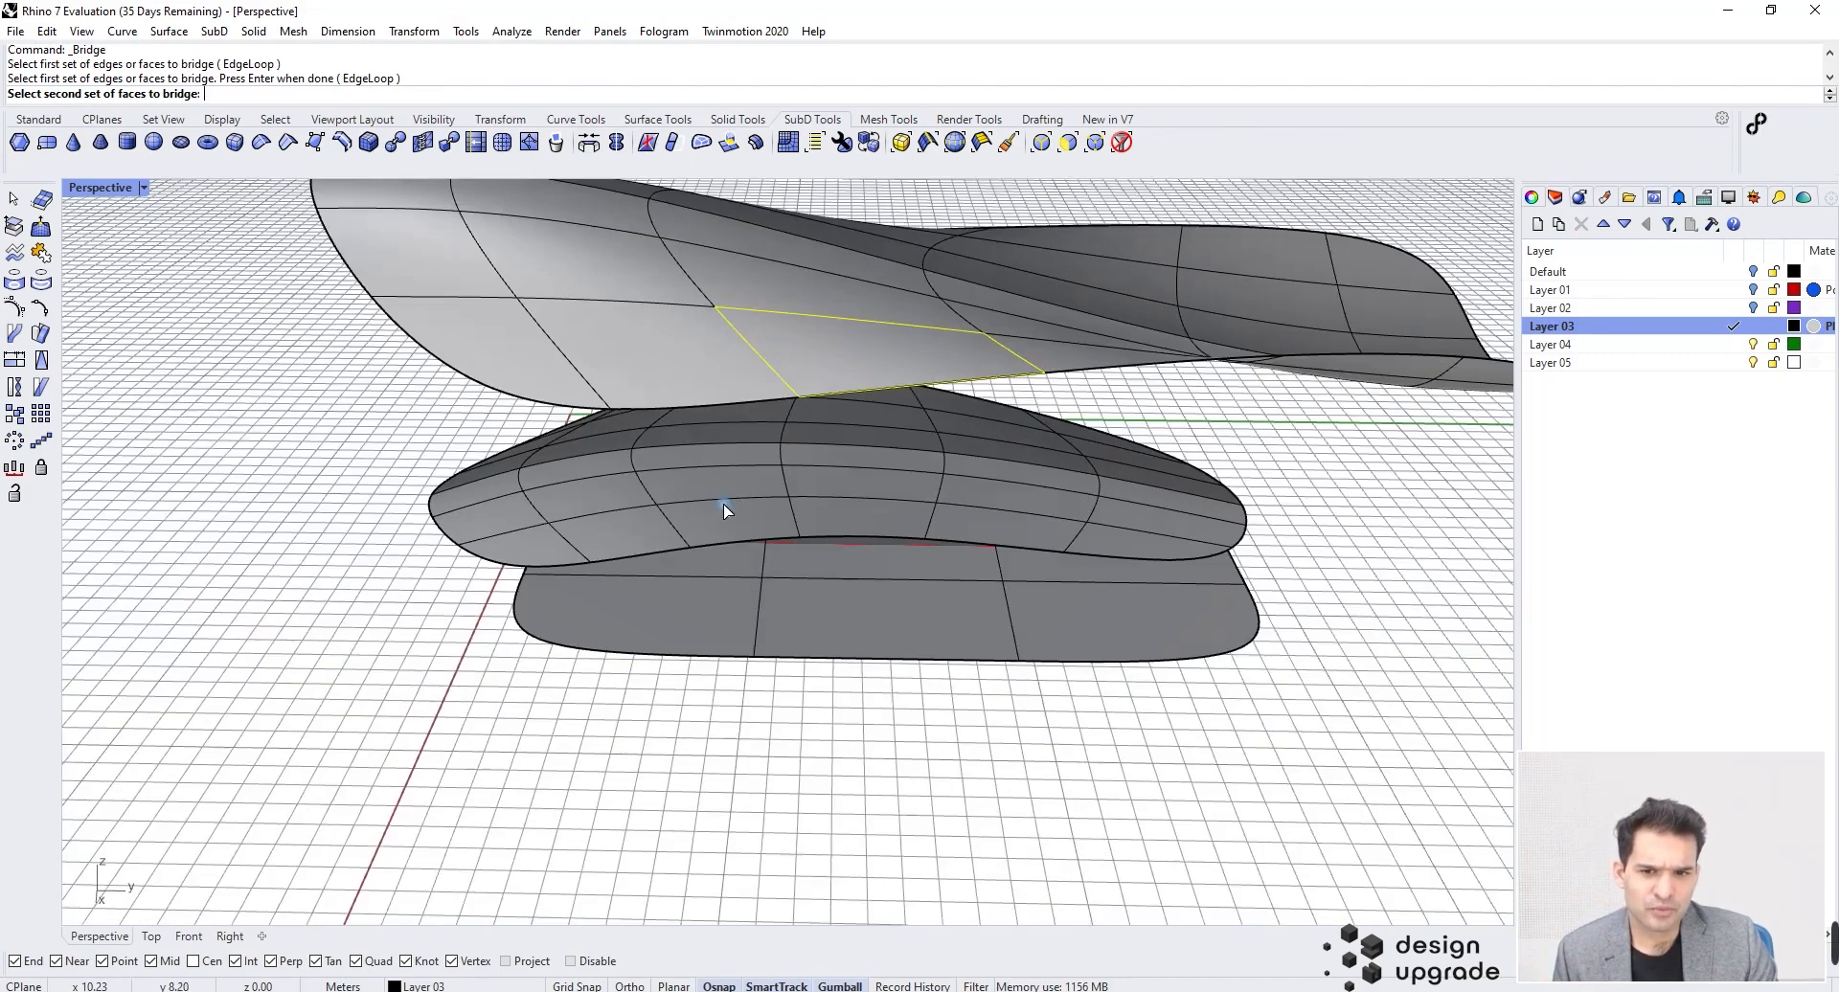
{"action": "left_click", "coordinate": [726, 520]}
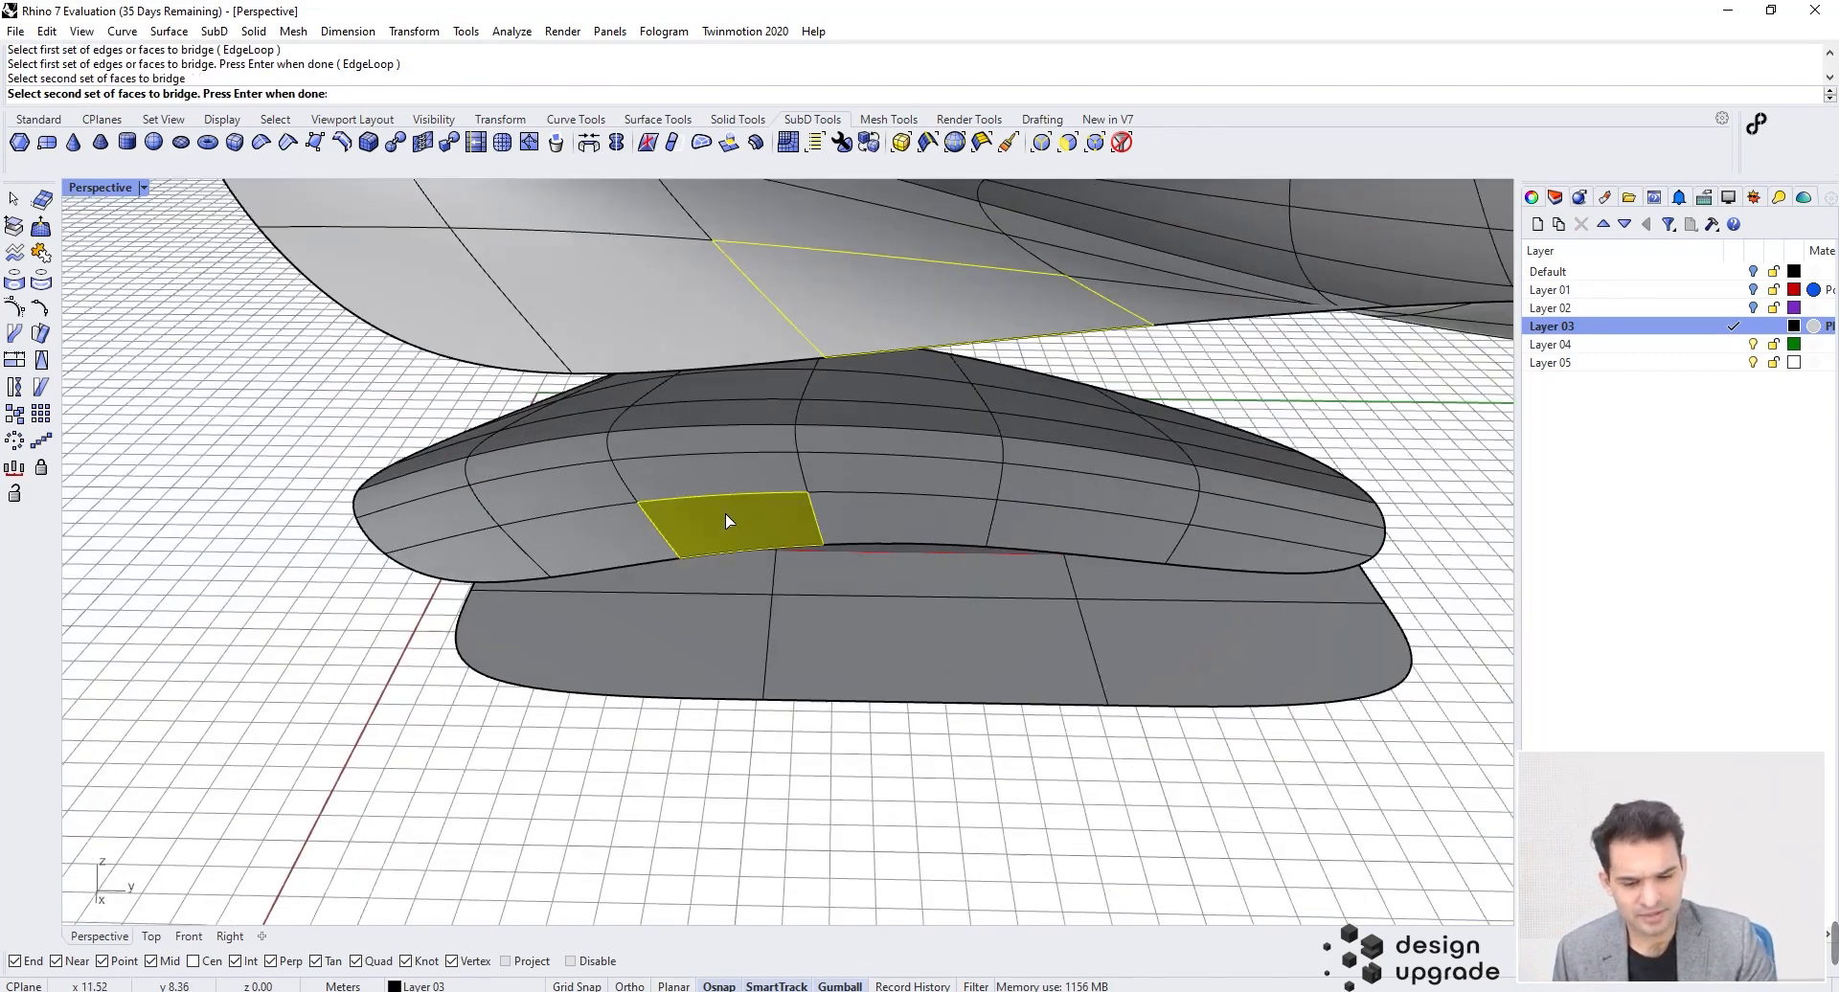
{"action": "right_click", "coordinate": [726, 513]}
{"action": "right_click_drag", "start_coordinate": [727, 521], "coordinate": [613, 433]}
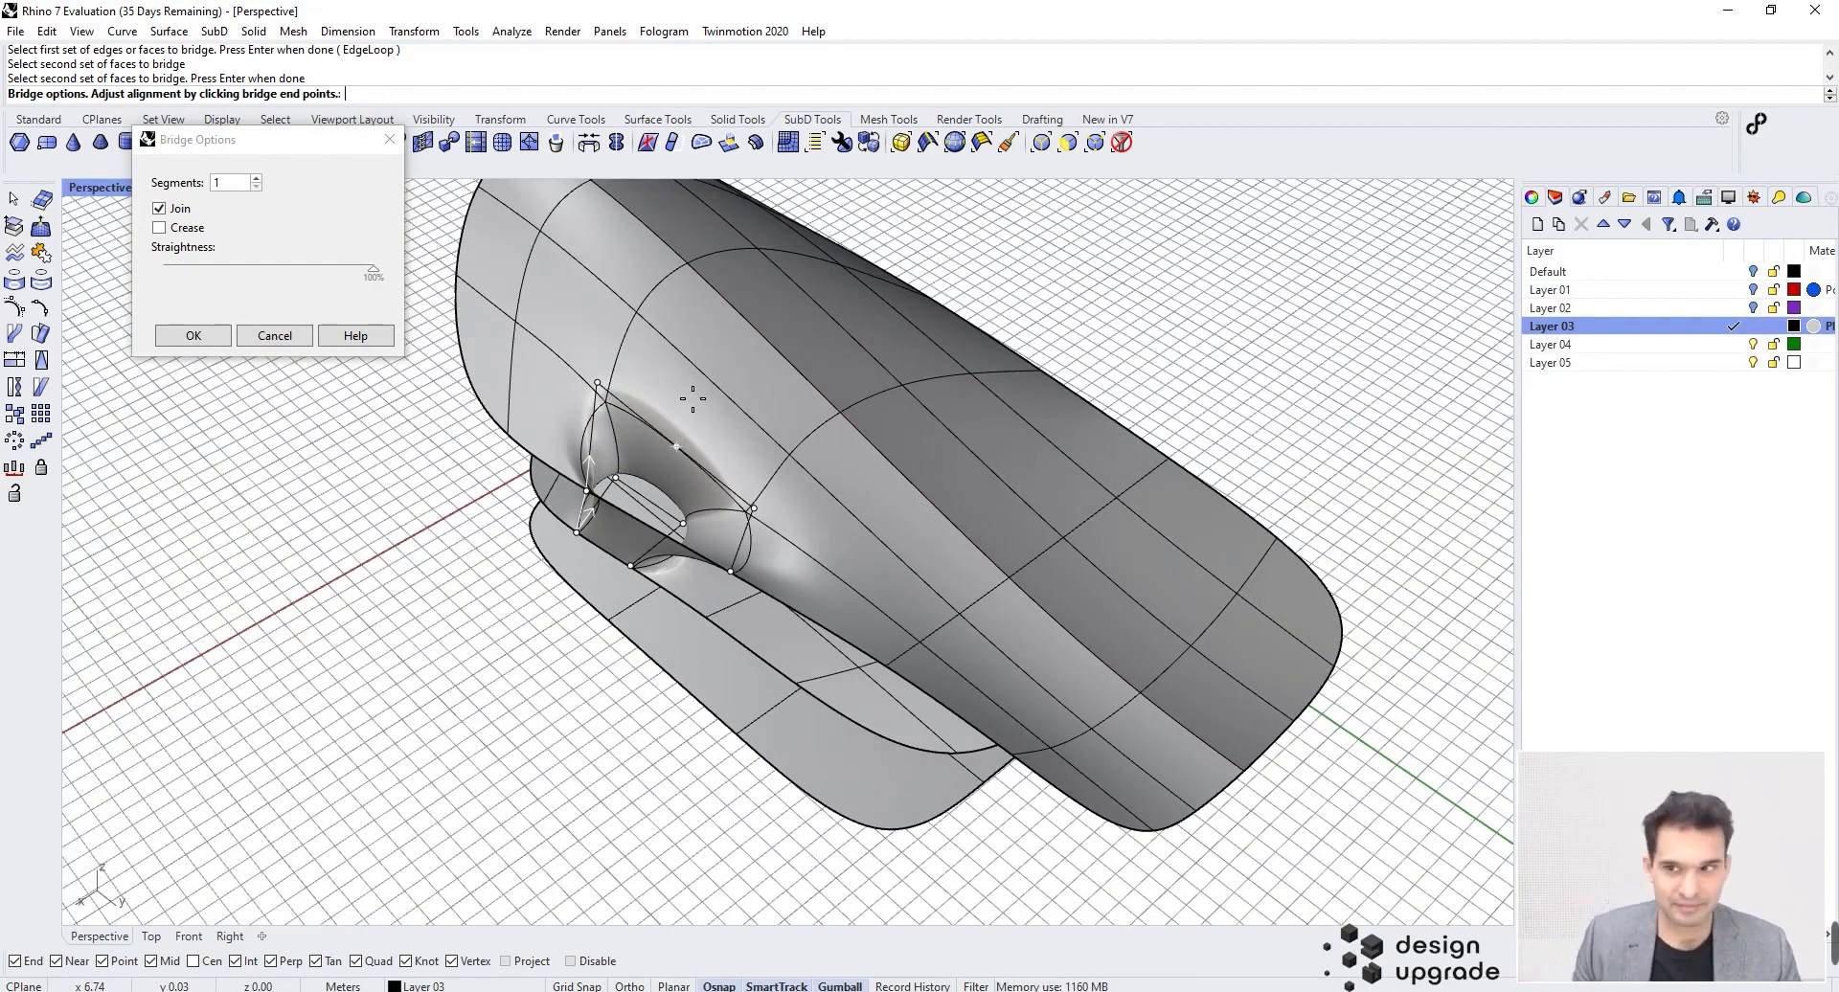
Step: Test the Crease option on the bridge and accept it uncreased, with 1 segment, Join on and 100% straightness
{"action": "left_click_drag", "start_coordinate": [259, 146], "coordinate": [252, 272]}
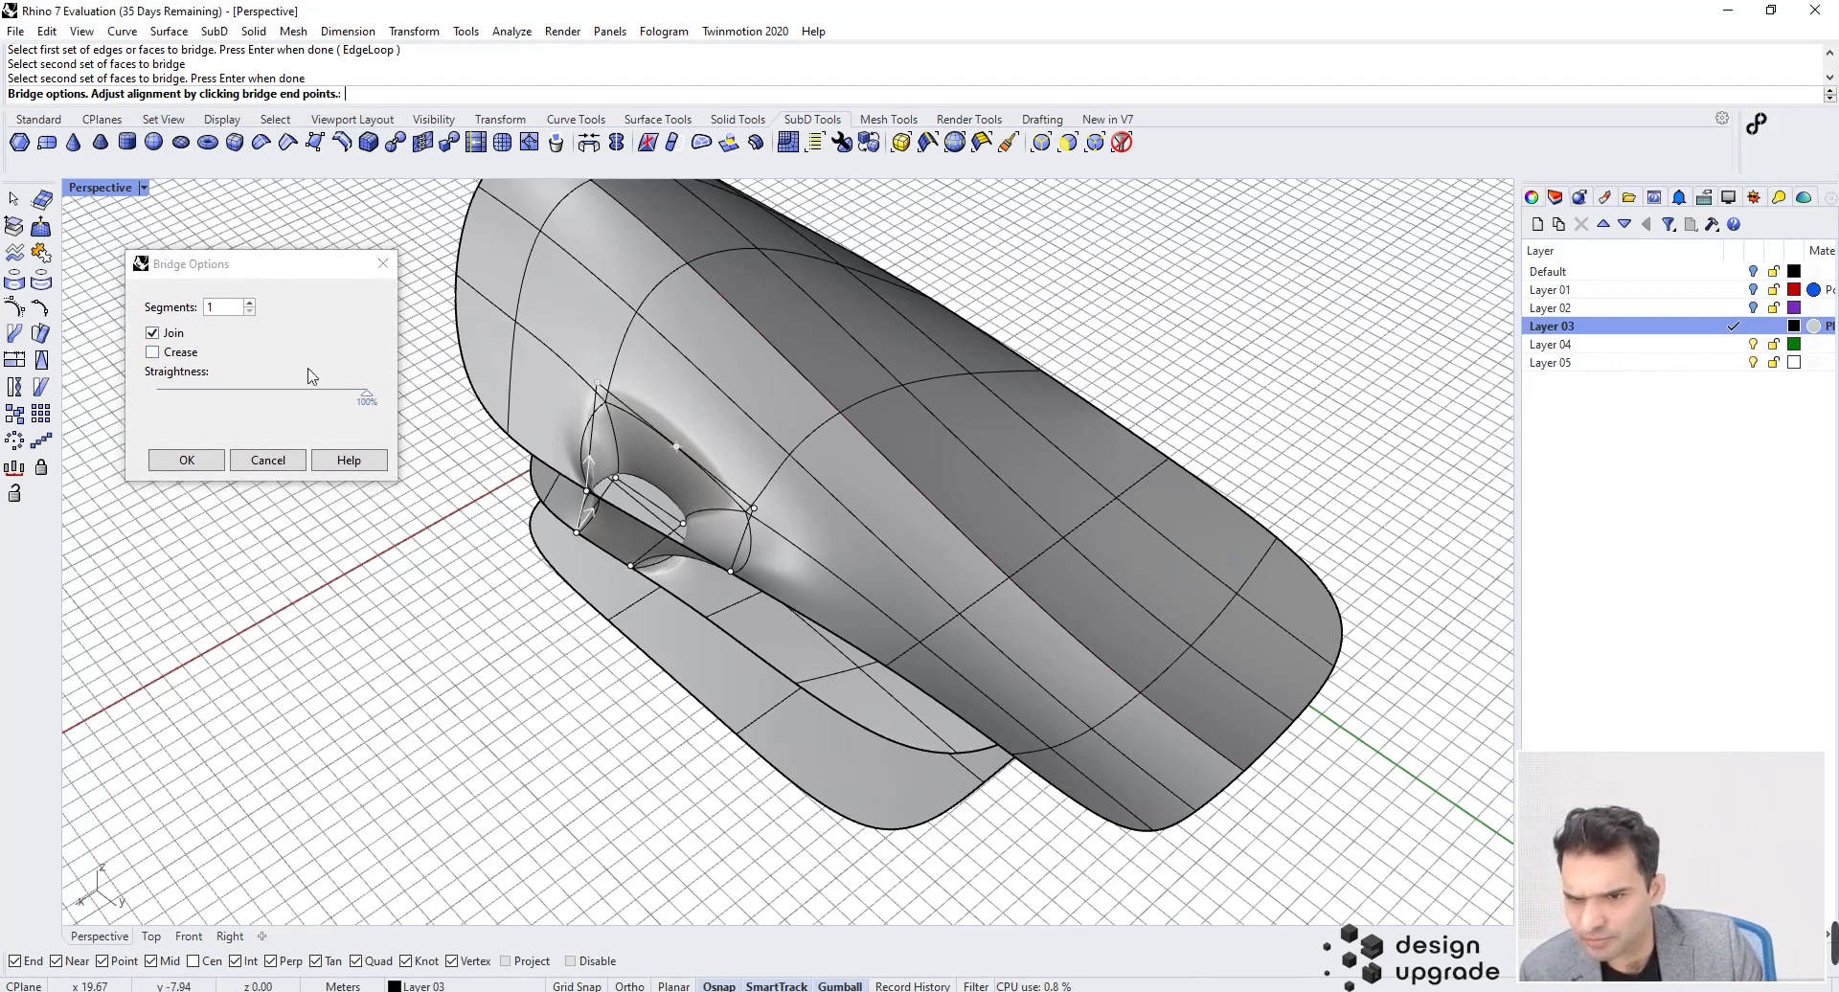
{"action": "left_click_drag", "start_coordinate": [366, 394], "coordinate": [261, 404]}
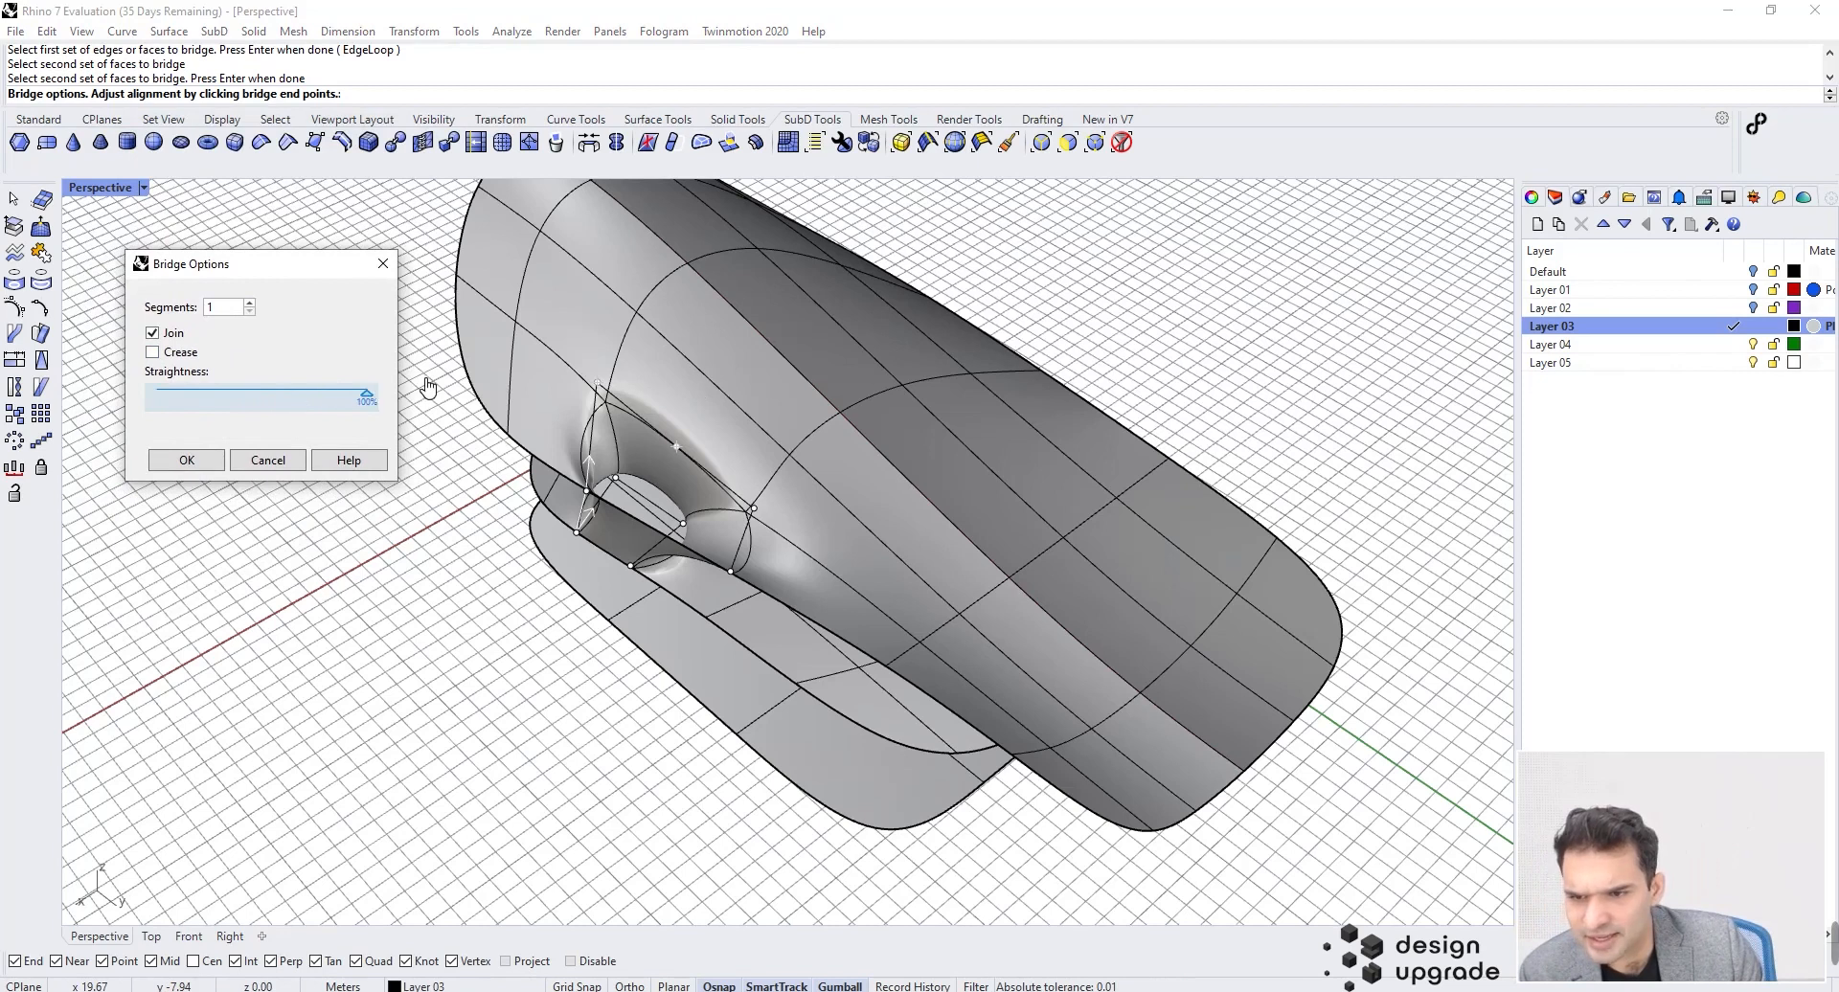
{"action": "left_click_drag", "start_coordinate": [424, 380], "coordinate": [422, 380]}
{"action": "left_click", "coordinate": [154, 353]}
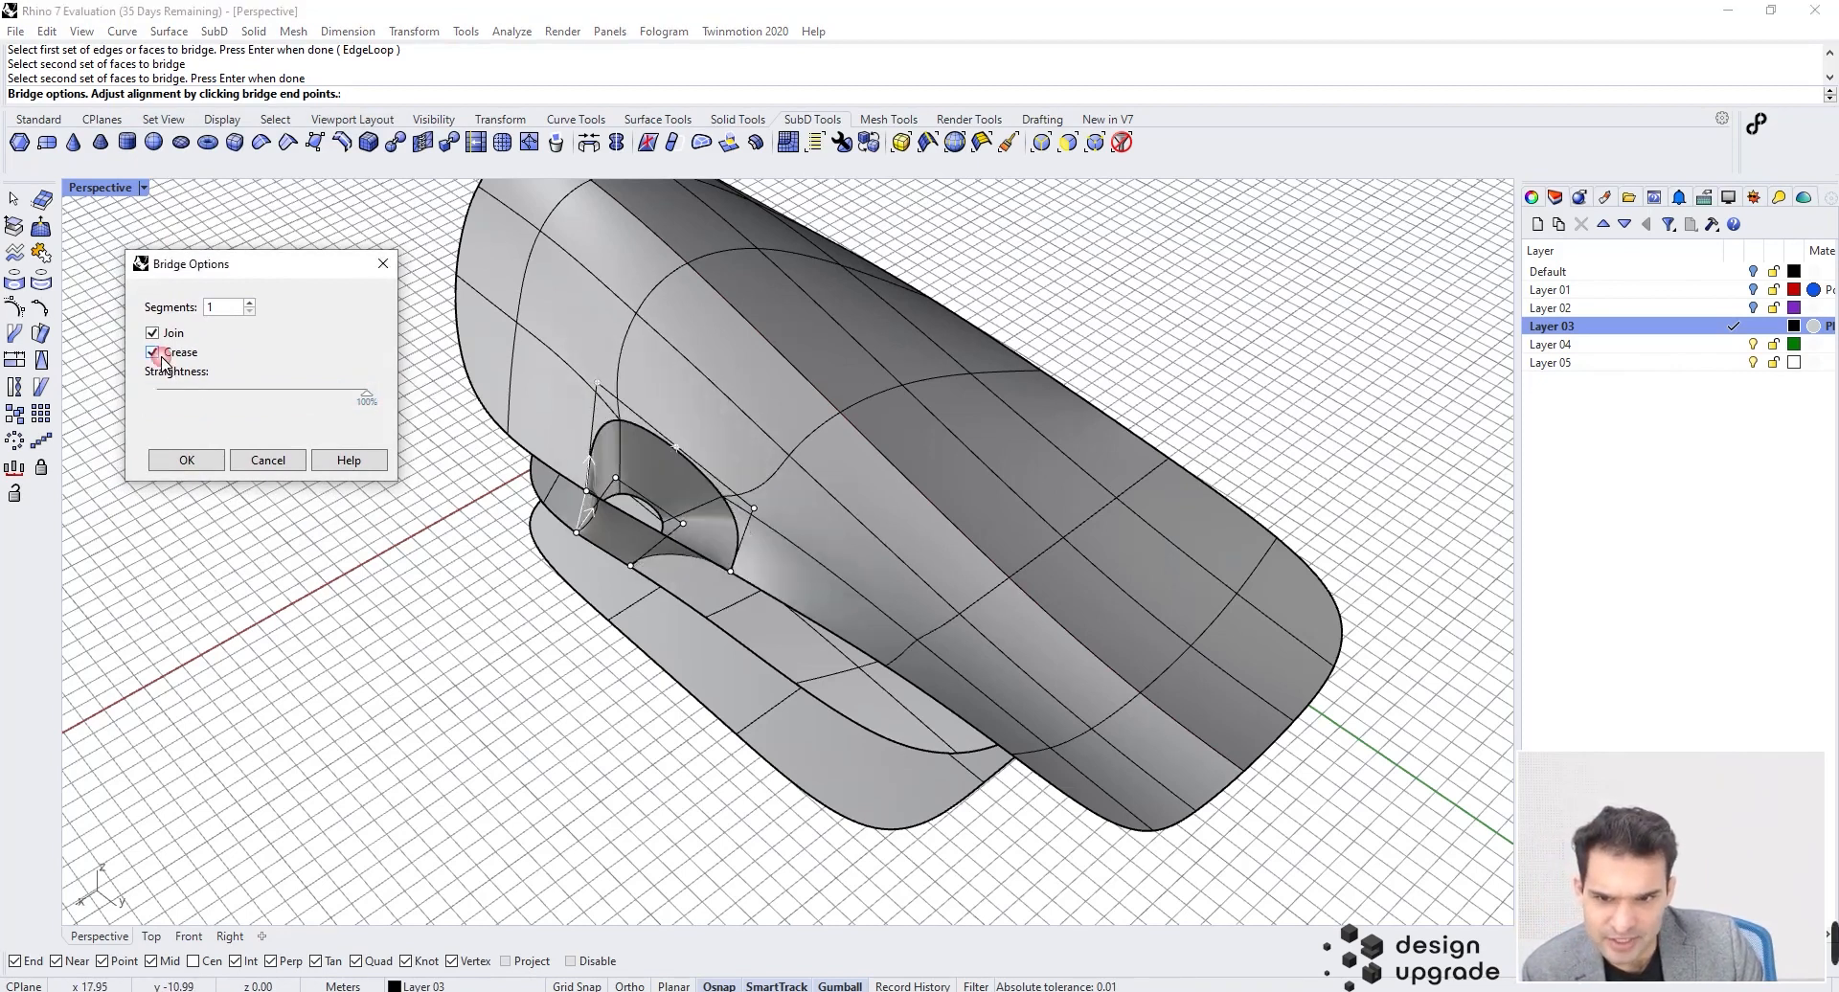
{"action": "scroll", "coordinate": [651, 493], "scroll_direction": "up", "scroll_amount": 3}
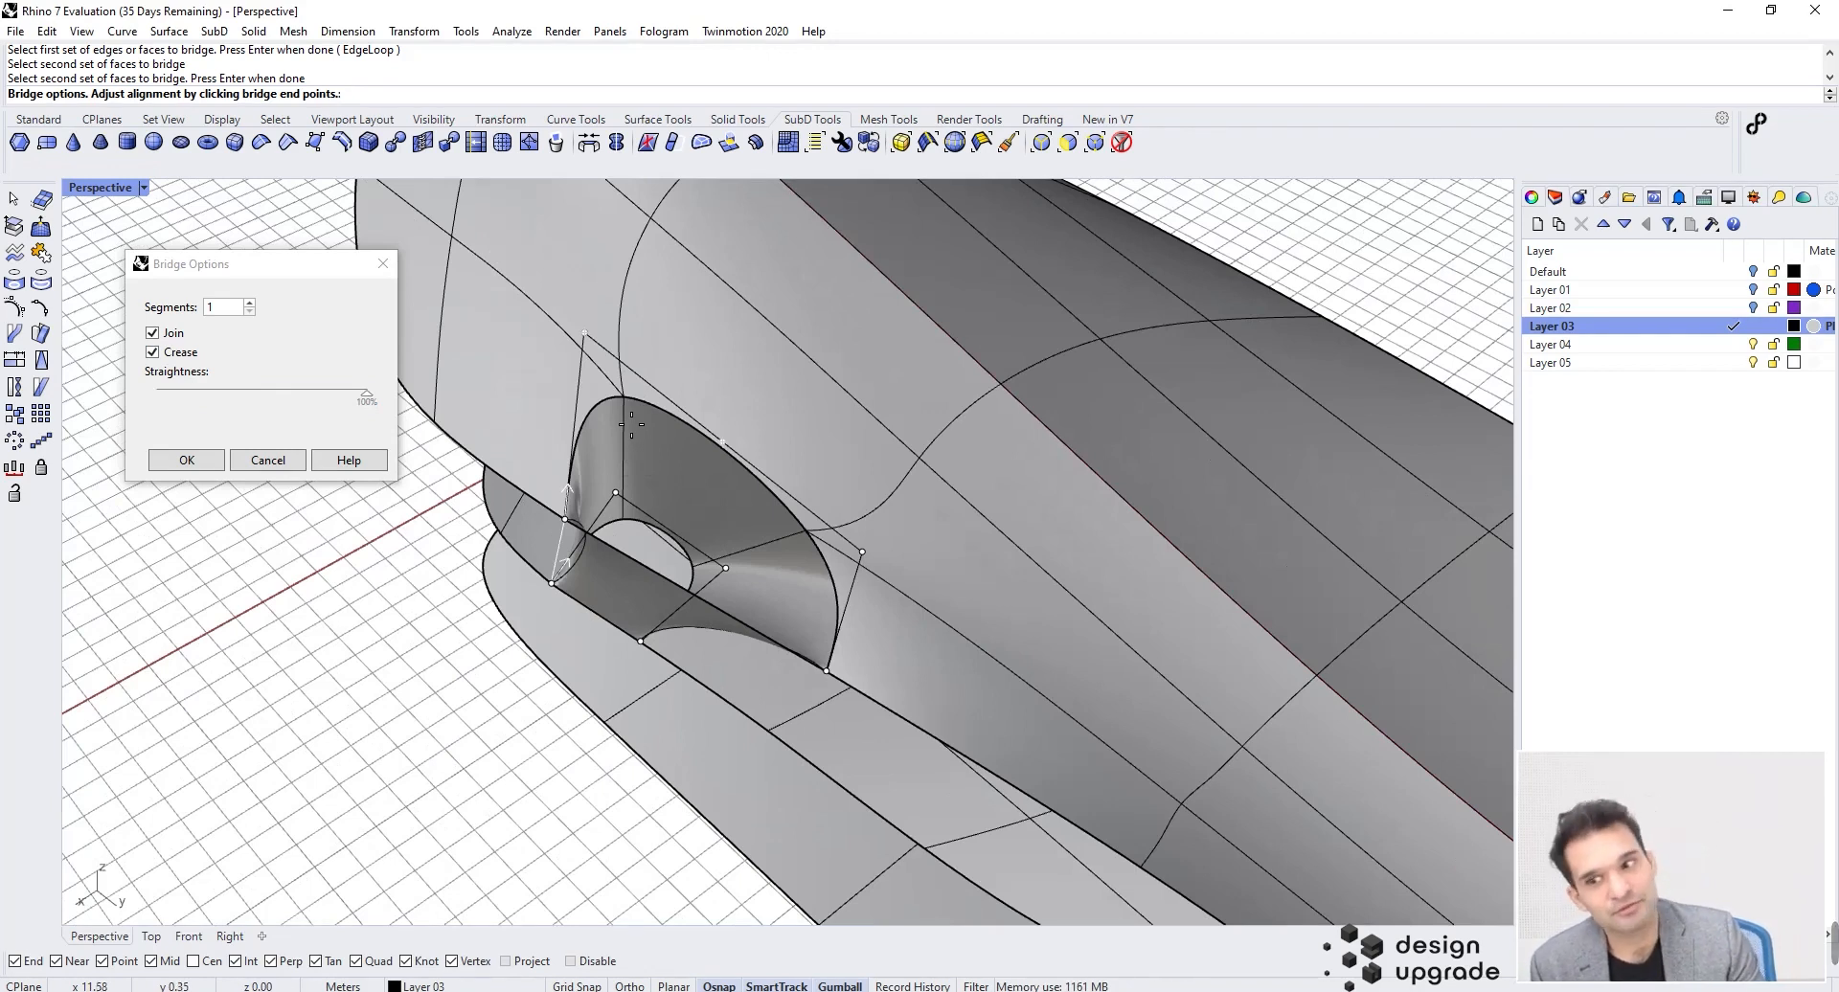
{"action": "left_click", "coordinate": [153, 353]}
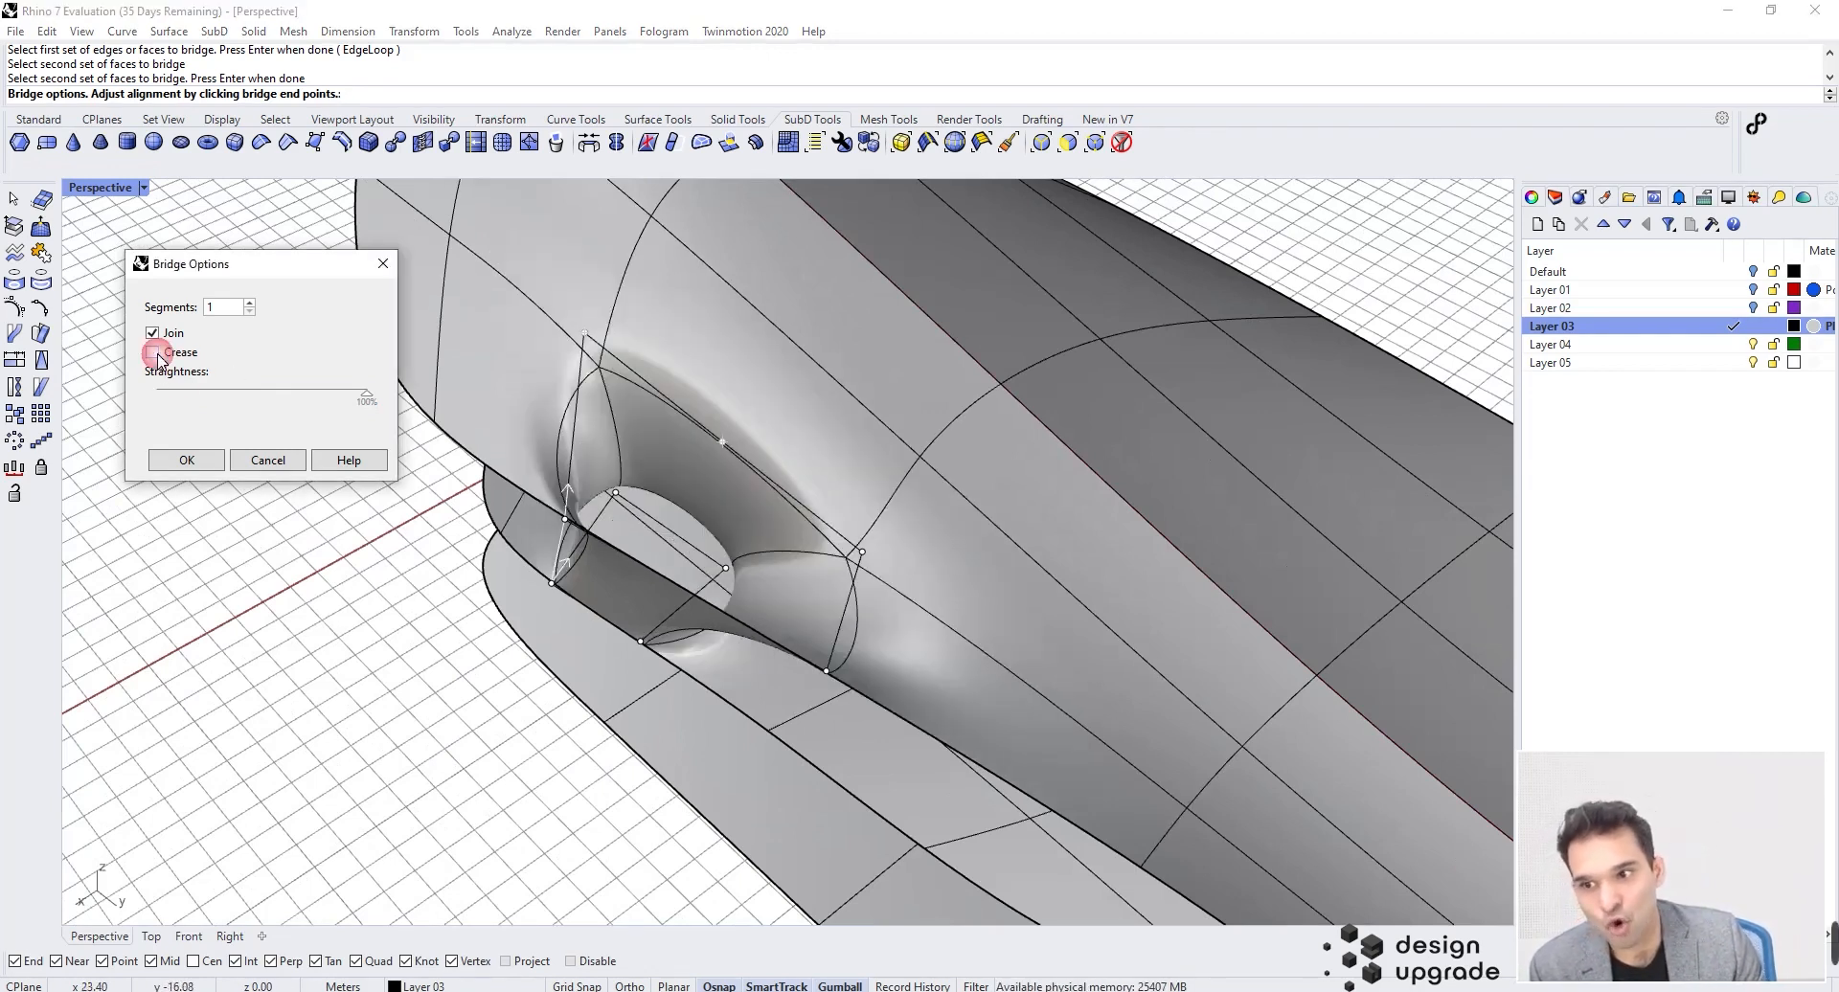
{"action": "left_click", "coordinate": [210, 464]}
{"action": "scroll", "coordinate": [582, 550], "scroll_direction": "down", "scroll_amount": 8}
{"action": "right_click_drag", "start_coordinate": [583, 550], "coordinate": [627, 518]}
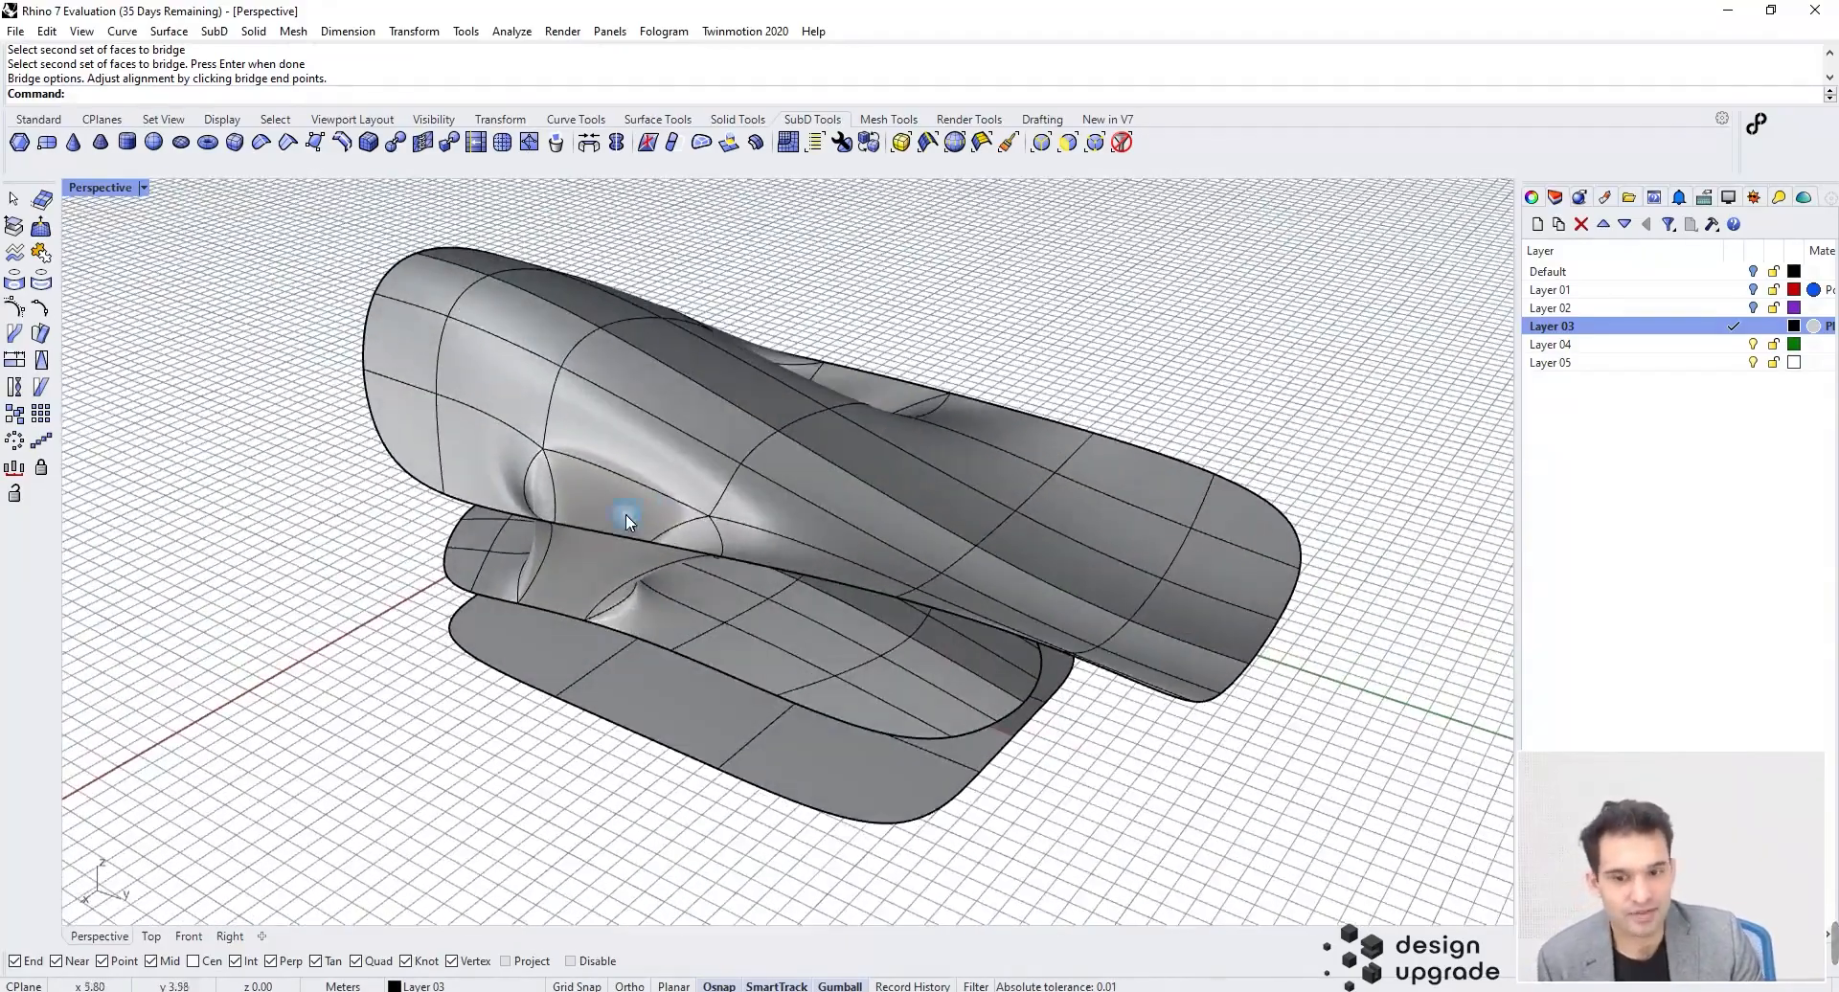
Step: Pull the outer face of the bridged column outward and adjust its sideways position slightly
{"action": "left_click", "coordinate": [596, 557]}
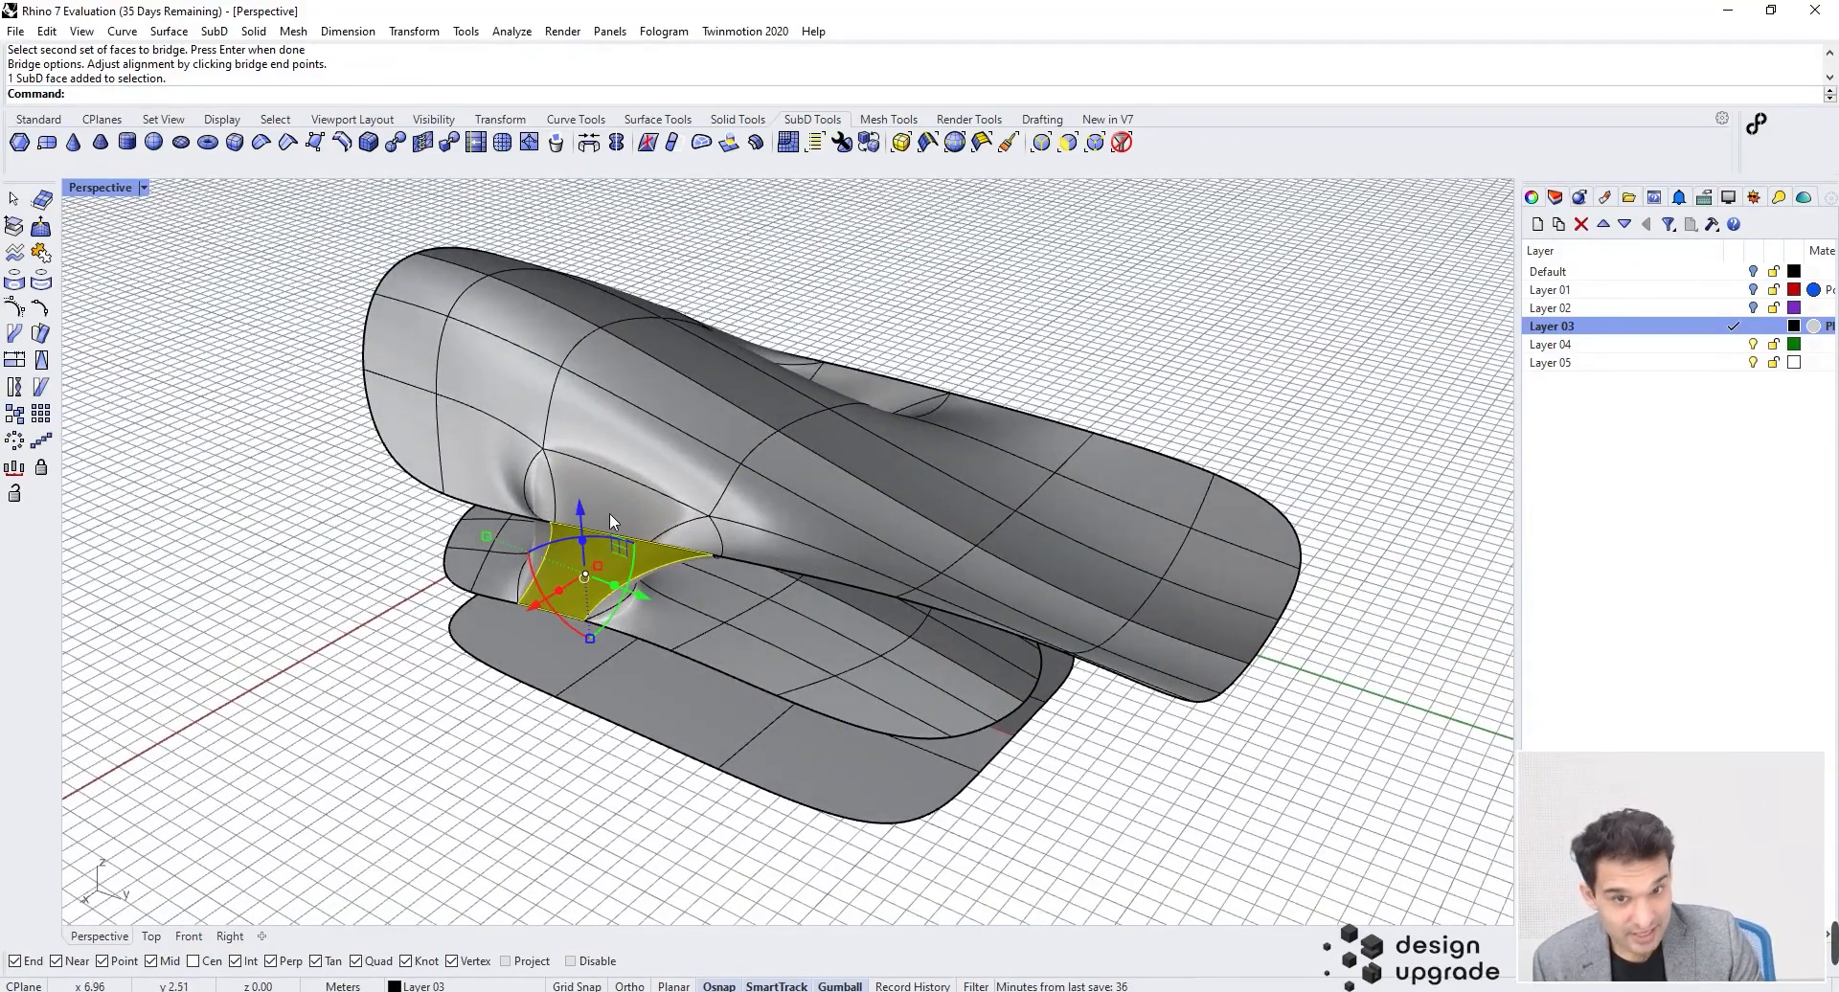
{"action": "right_click_drag", "start_coordinate": [610, 514], "coordinate": [507, 618]}
{"action": "left_click_drag", "start_coordinate": [415, 572], "coordinate": [339, 595]}
{"action": "right_click_drag", "start_coordinate": [501, 508], "coordinate": [1241, 447]}
{"action": "left_click_drag", "start_coordinate": [1227, 424], "coordinate": [1202, 428]}
{"action": "left_click", "coordinate": [1247, 500]}
{"action": "mouse_move", "coordinate": [1246, 500]}
{"action": "right_mouse_down"}
{"action": "mouse_move", "coordinate": [1297, 505]}
{"action": "mouse_move", "coordinate": [1248, 513]}
{"action": "right_mouse_up"}
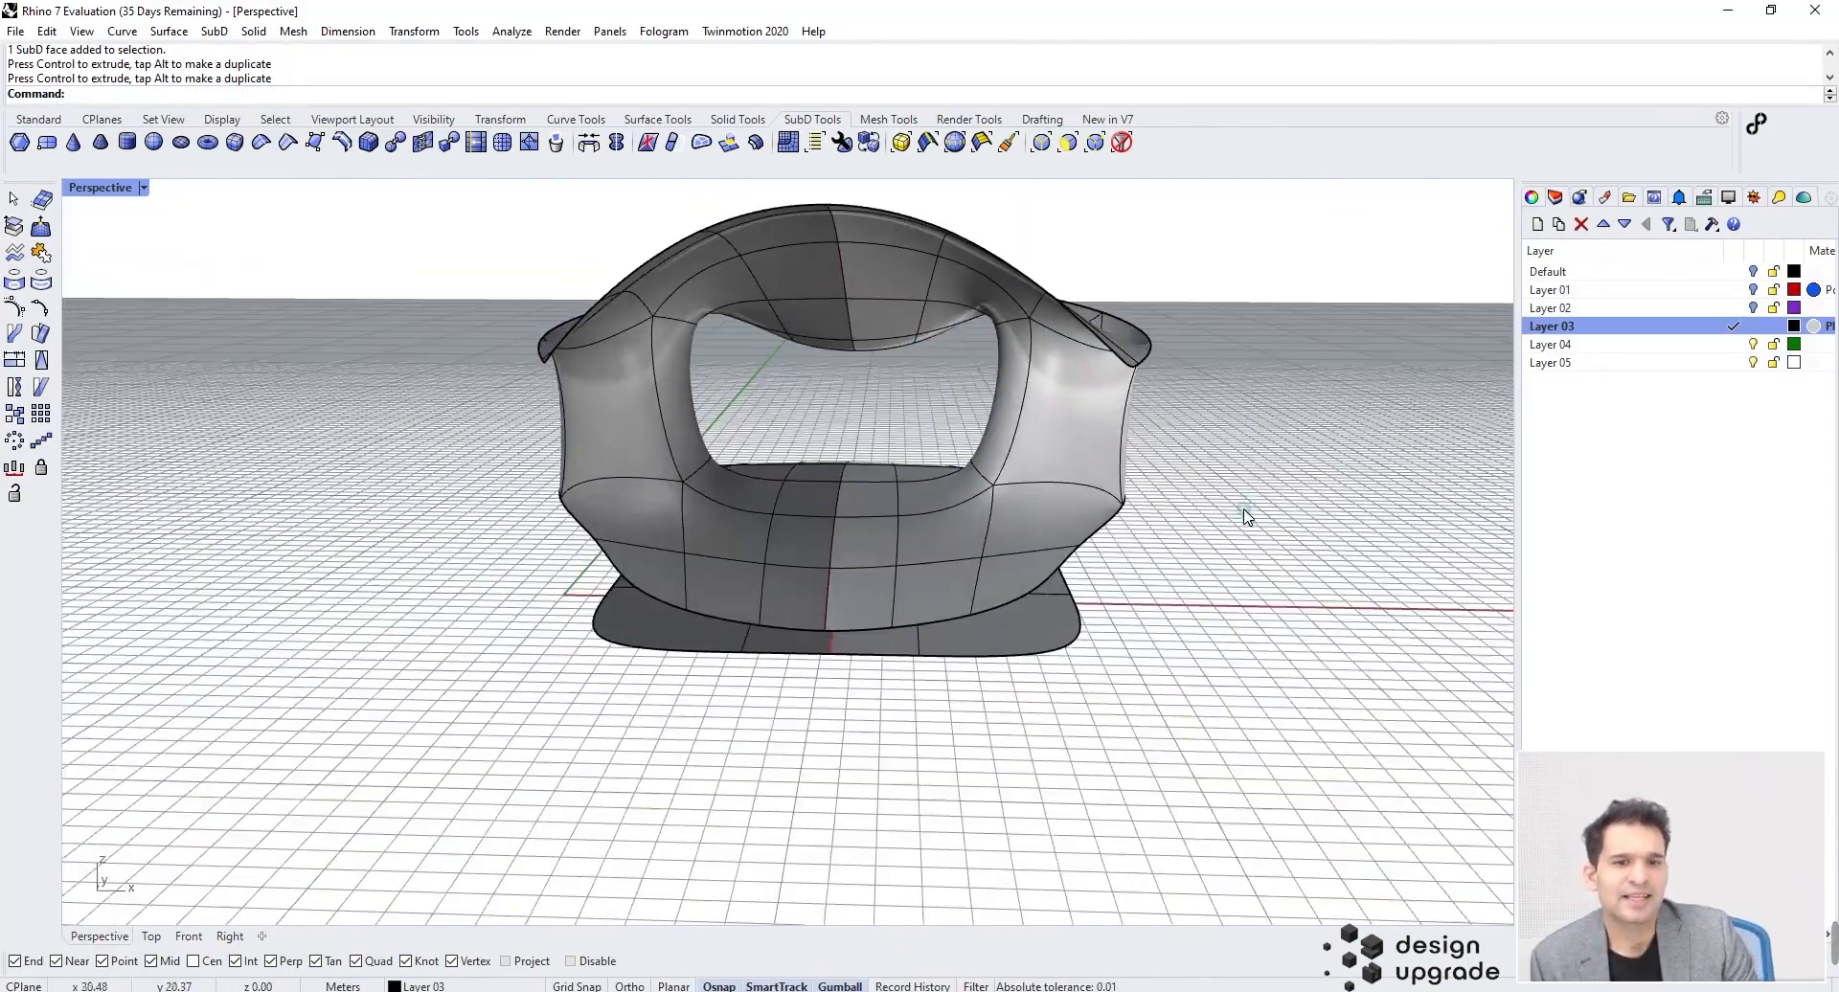
Step: Try shifting a face of the bridged column sideways and undo the last gumball move
{"action": "scroll", "coordinate": [1001, 388], "scroll_direction": "up", "scroll_amount": 3}
{"action": "left_click", "coordinate": [1005, 414]}
{"action": "right_click_drag", "start_coordinate": [1005, 414], "coordinate": [1284, 456]}
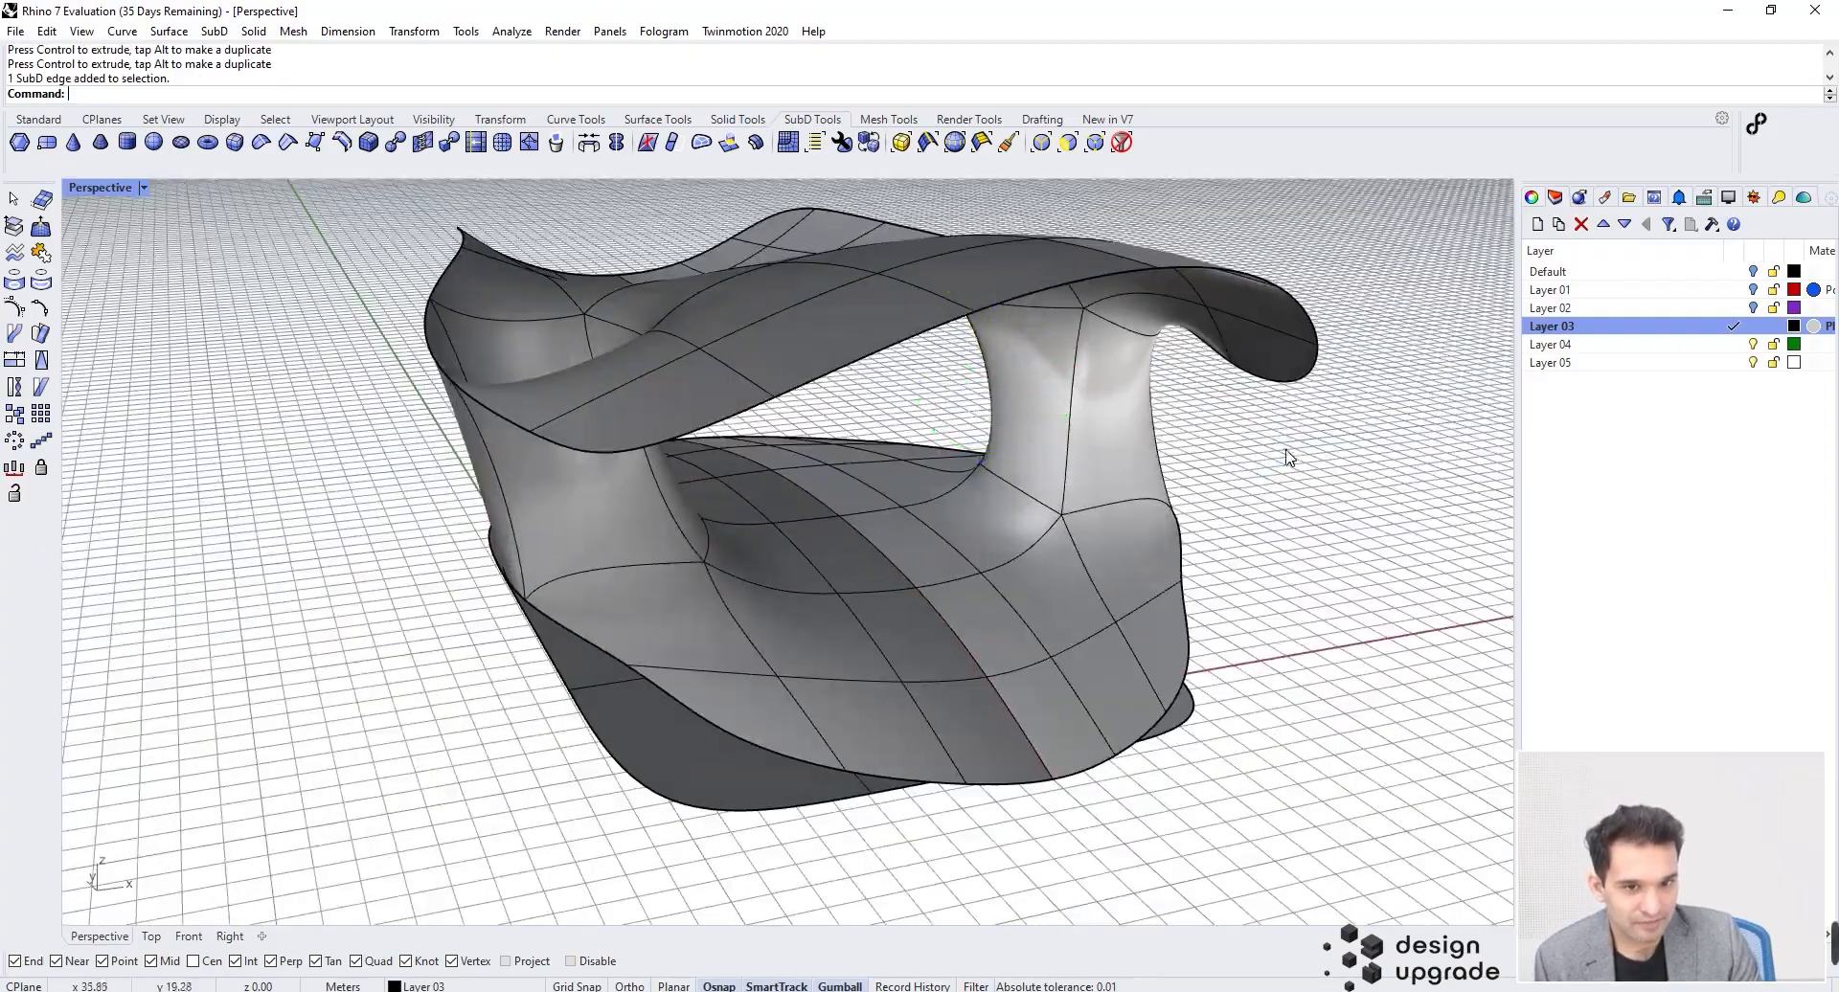
{"action": "left_click", "coordinate": [1046, 414]}
{"action": "left_click_drag", "start_coordinate": [1080, 387], "coordinate": [1112, 383]}
{"action": "right_click_drag", "start_coordinate": [1283, 472], "coordinate": [735, 505]}
{"action": "key", "text": "ctrl+y"}
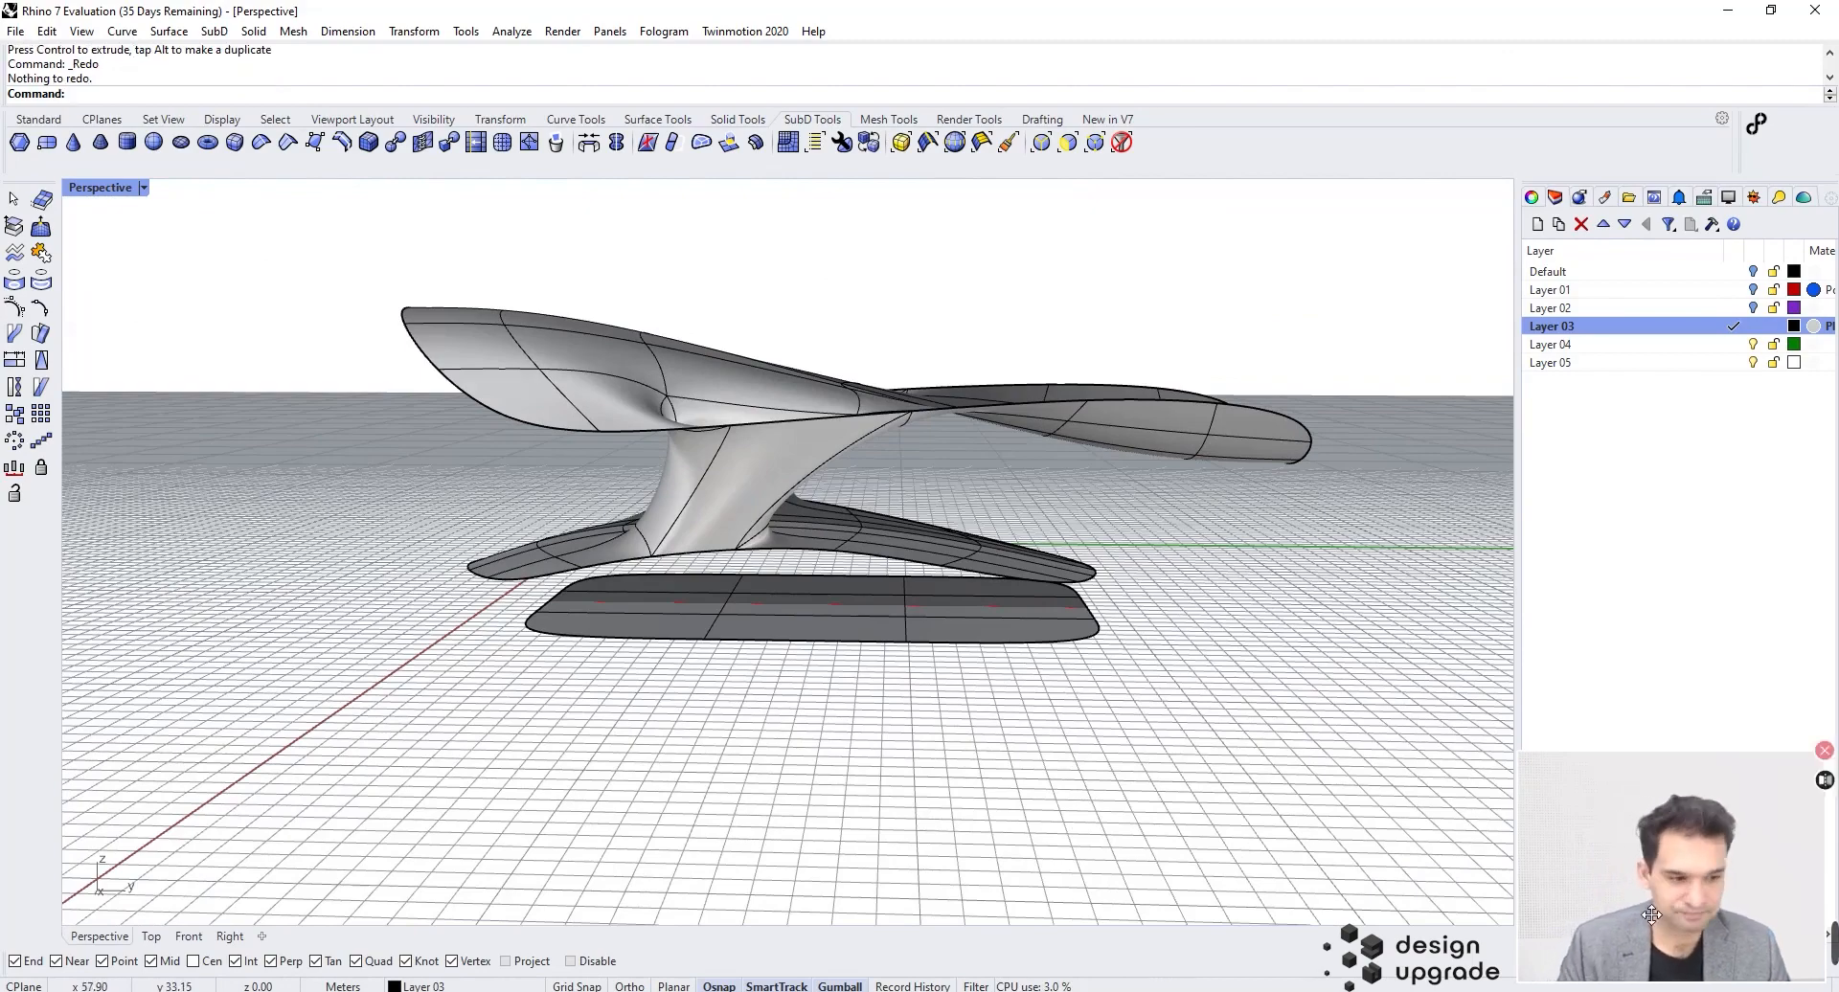
{"action": "key", "text": "ctrl+z"}
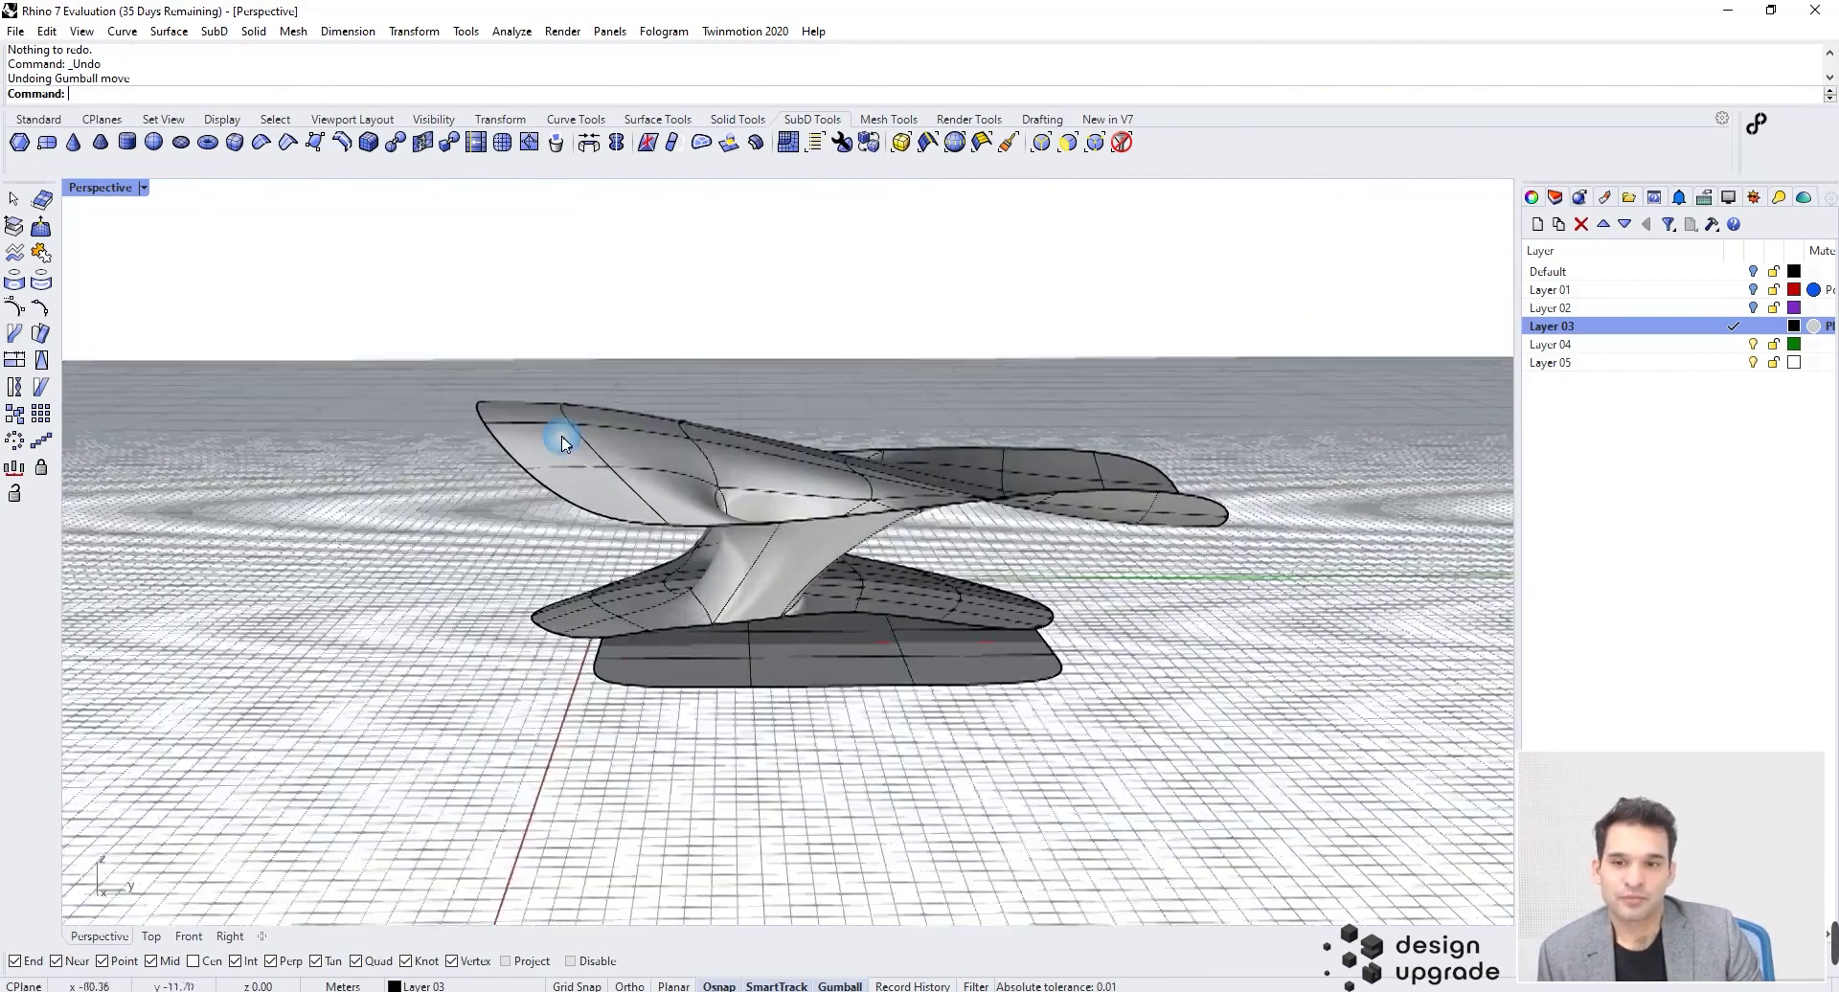
Step: Raise a face at the high end of the roof slightly to exaggerate the overhang
{"action": "scroll", "coordinate": [562, 439], "scroll_direction": "up", "scroll_amount": 2}
{"action": "right_click_drag", "start_coordinate": [562, 438], "coordinate": [469, 398]}
{"action": "left_click", "coordinate": [505, 421], "text": "ctrl+shift"}
{"action": "left_click_drag", "start_coordinate": [409, 331], "coordinate": [409, 312]}
{"action": "right_click_drag", "start_coordinate": [616, 493], "coordinate": [618, 512]}
{"action": "left_click", "coordinate": [448, 550]}
{"action": "right_click_drag", "start_coordinate": [448, 550], "coordinate": [716, 747]}
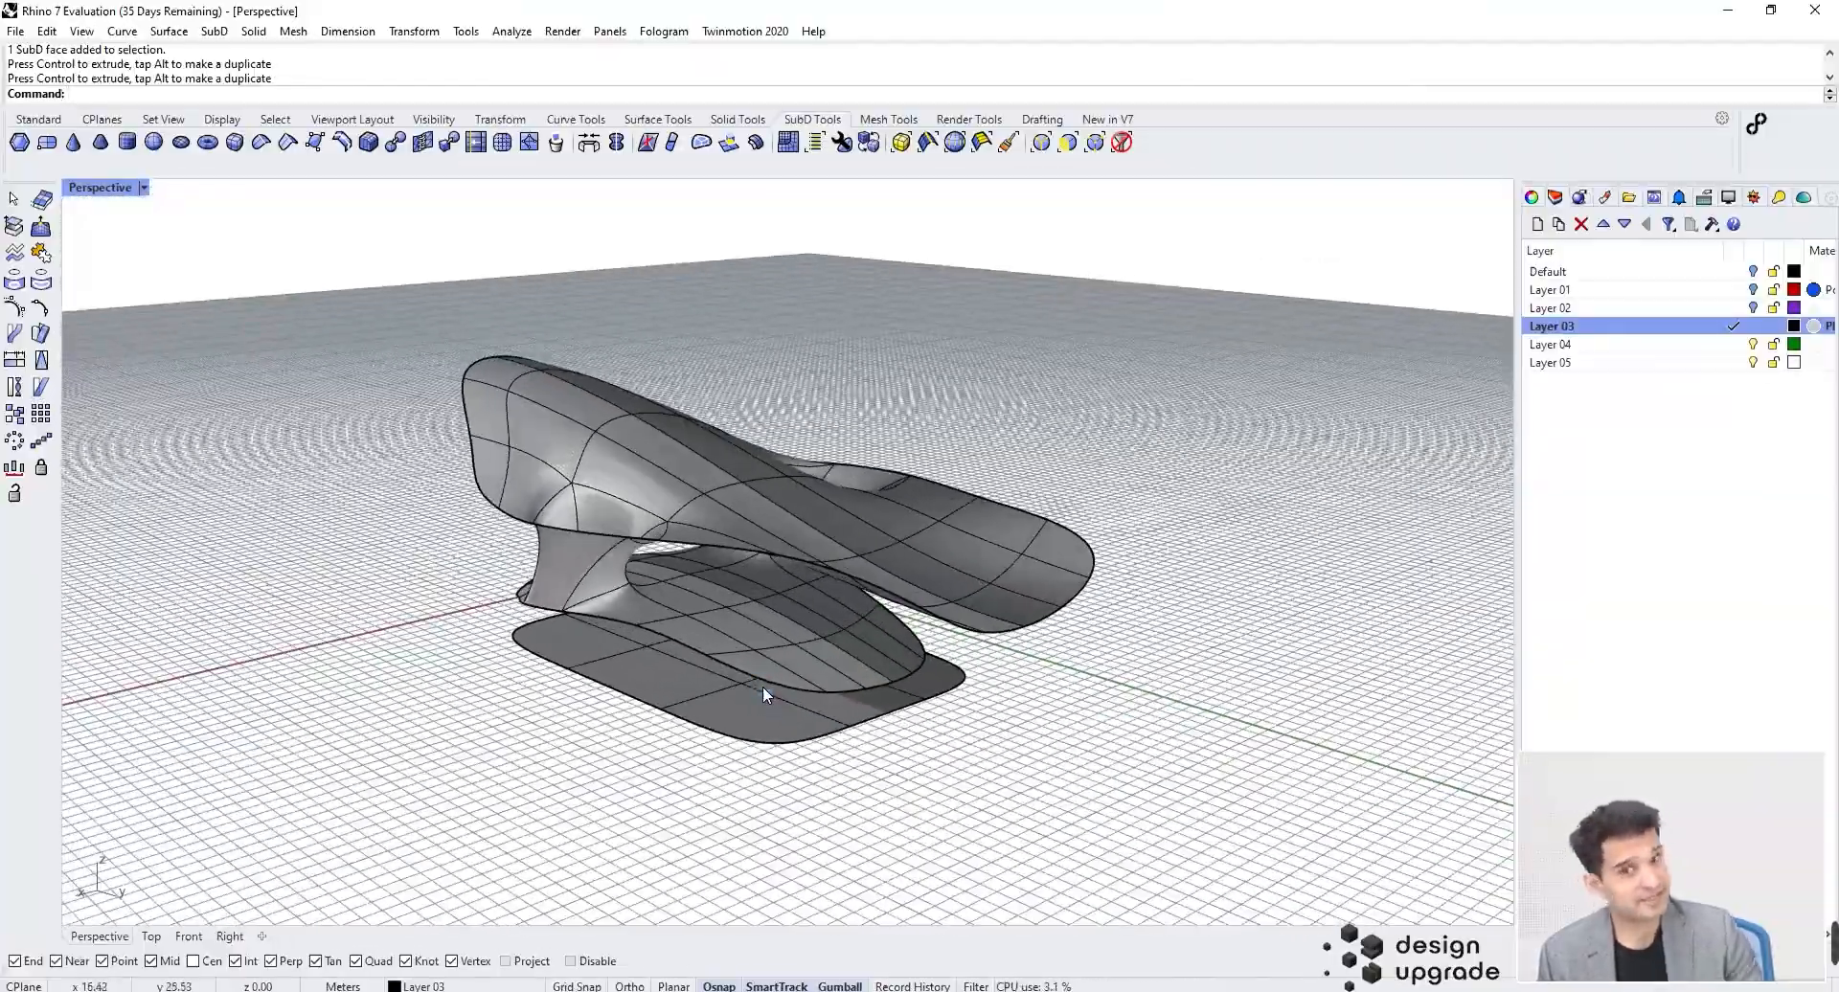
Step: Subdivide the joined roof and middle-level SubD once to get a denser face grid
{"action": "right_click_drag", "start_coordinate": [764, 691], "coordinate": [819, 528]}
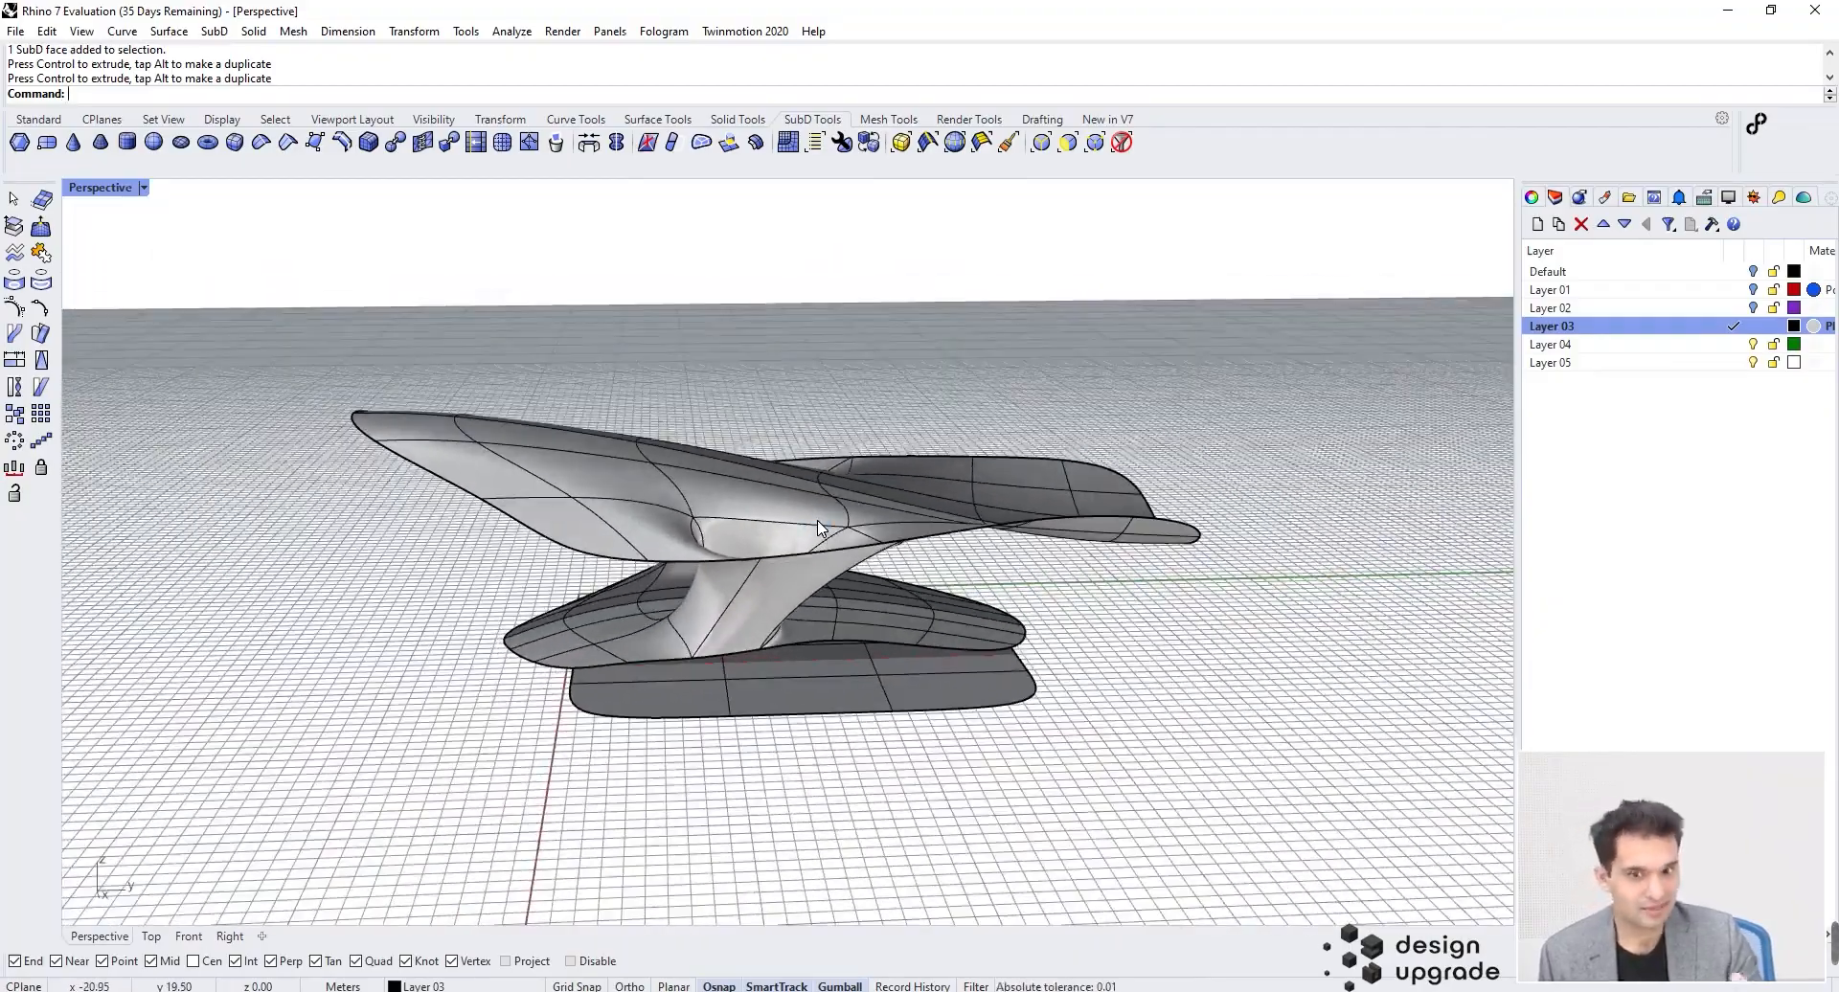
{"action": "left_click", "coordinate": [781, 514]}
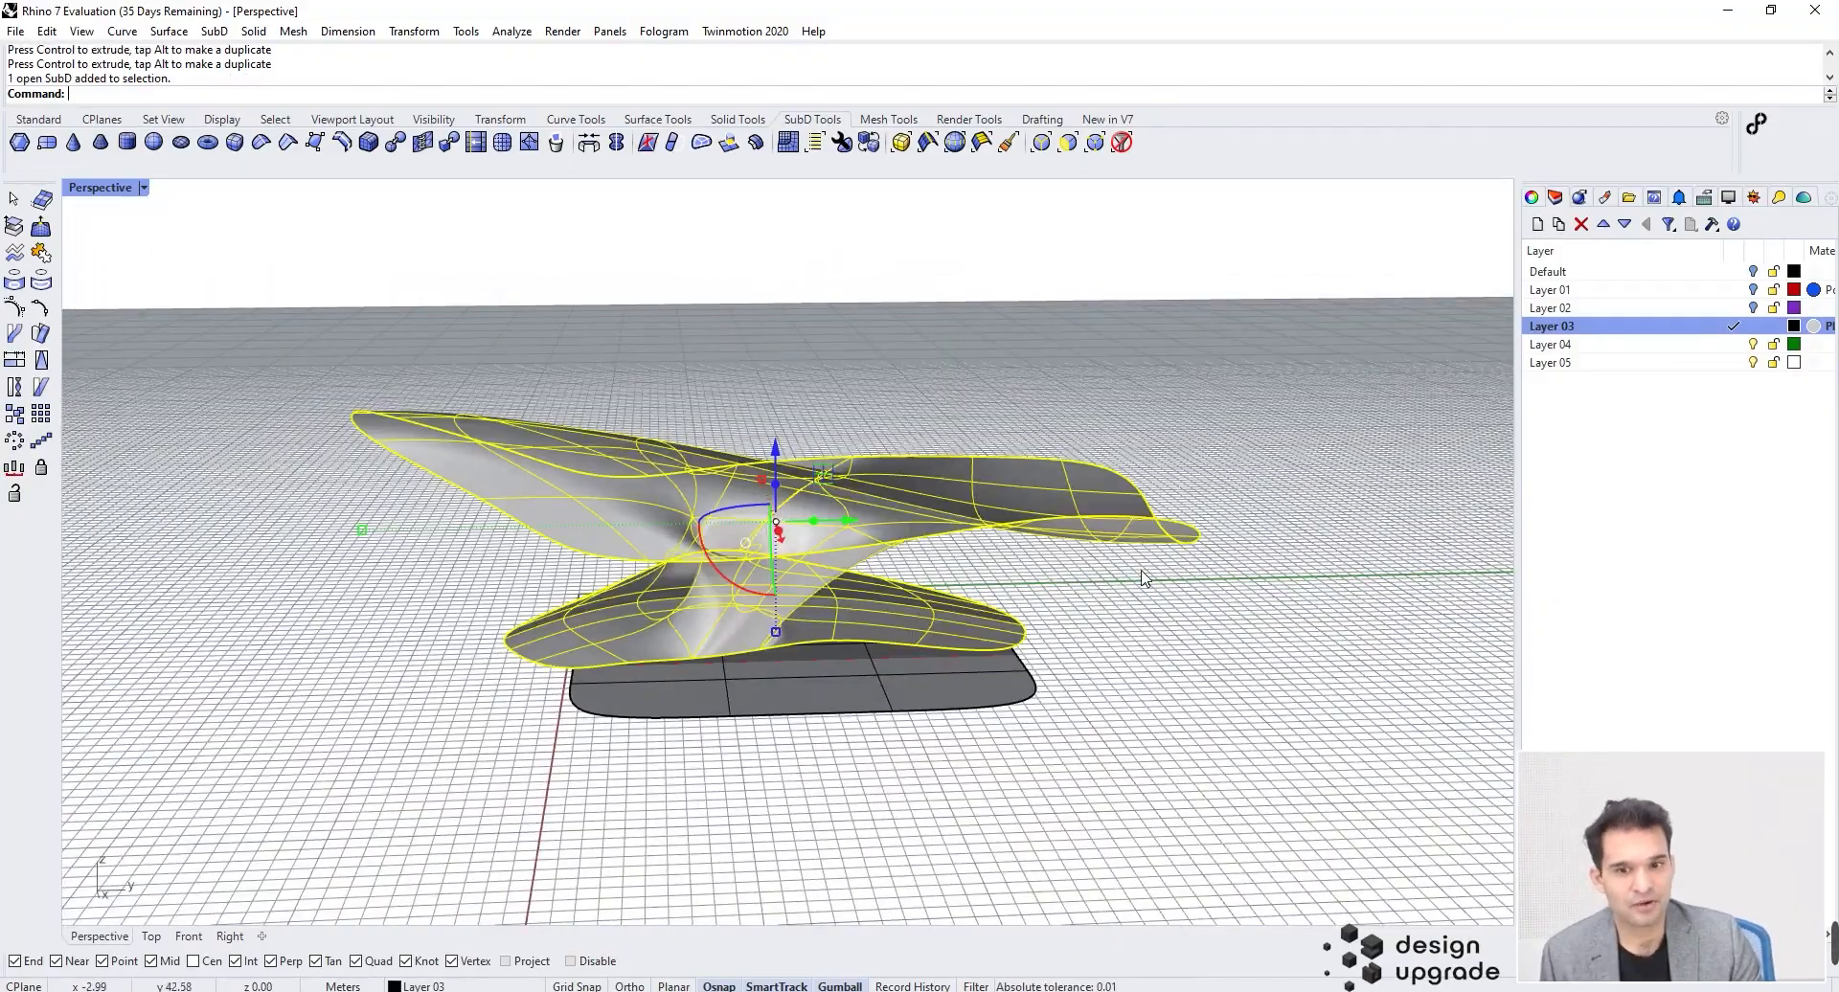
{"action": "right_click_drag", "start_coordinate": [1092, 601], "coordinate": [922, 589]}
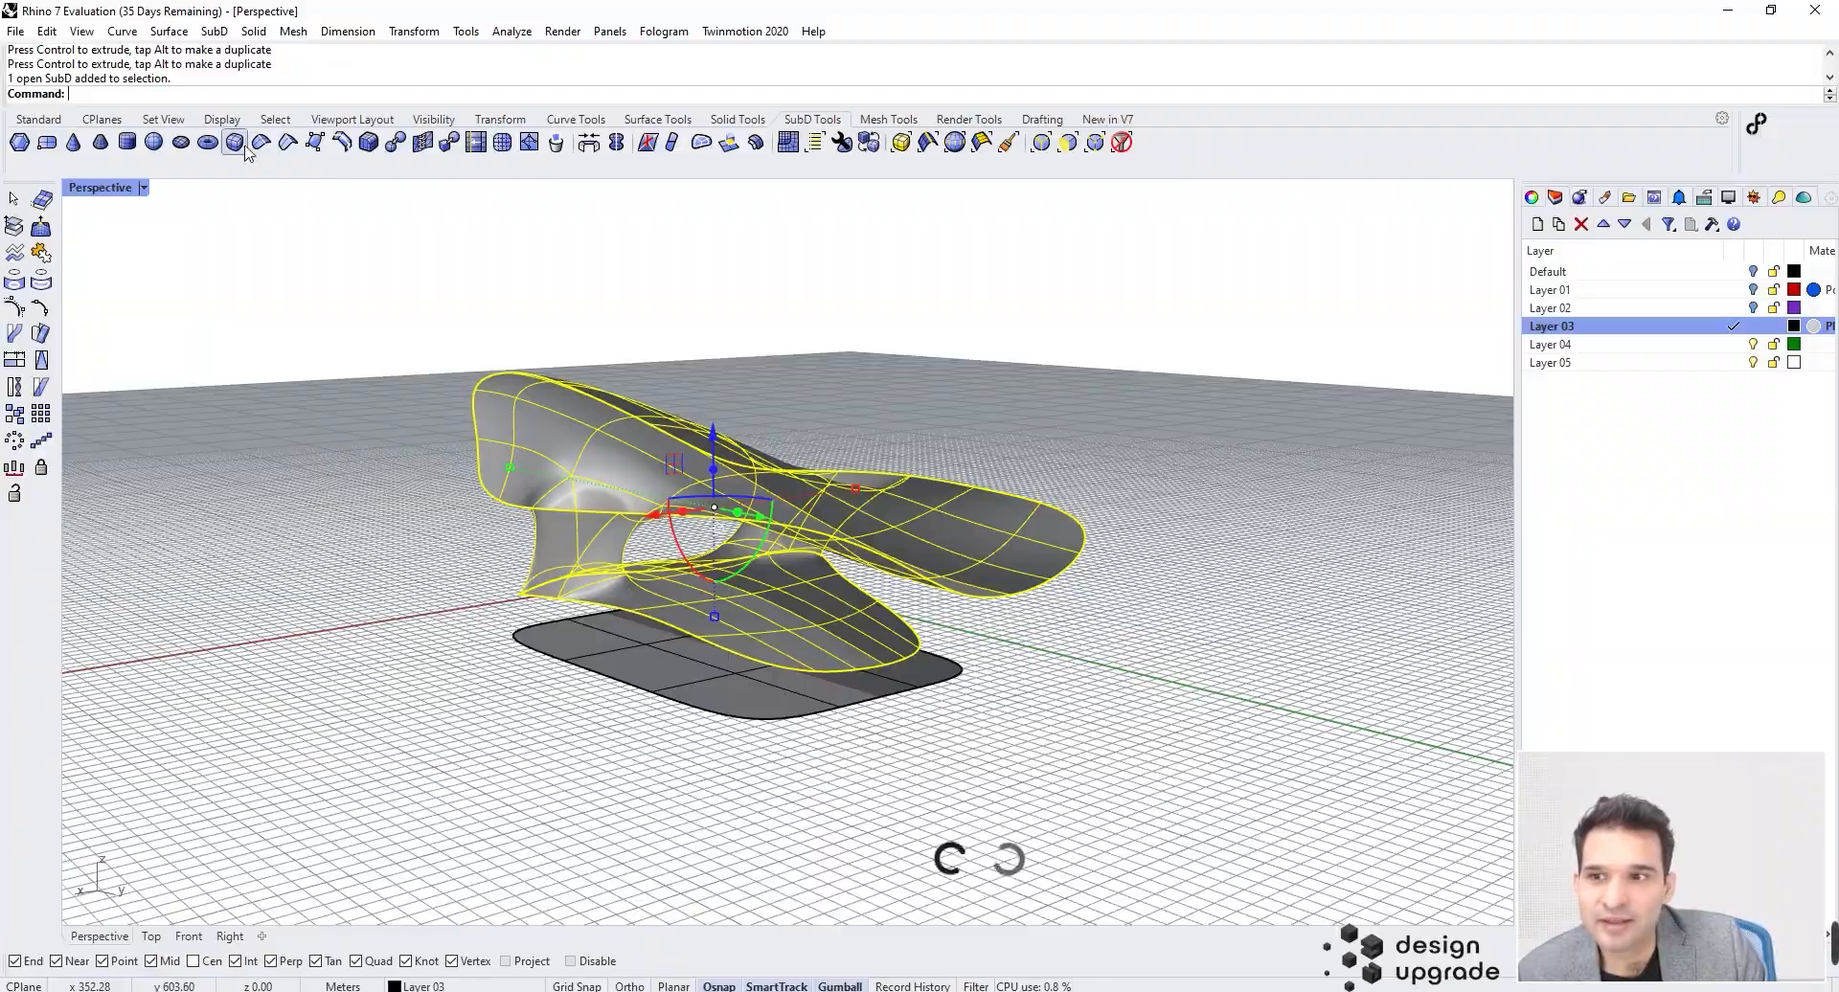
{"action": "left_click", "coordinate": [501, 143]}
{"action": "right_click_drag", "start_coordinate": [792, 352], "coordinate": [878, 389]}
{"action": "left_click", "coordinate": [1009, 325]}
{"action": "right_click_drag", "start_coordinate": [1010, 325], "coordinate": [883, 317]}
{"action": "scroll", "coordinate": [690, 522], "scroll_direction": "up", "scroll_amount": 3}
{"action": "scroll", "coordinate": [793, 537], "scroll_direction": "up", "scroll_amount": 3}
{"action": "right_click_drag", "start_coordinate": [792, 537], "coordinate": [632, 559]}
{"action": "right_click_drag", "start_coordinate": [479, 431], "coordinate": [801, 487]}
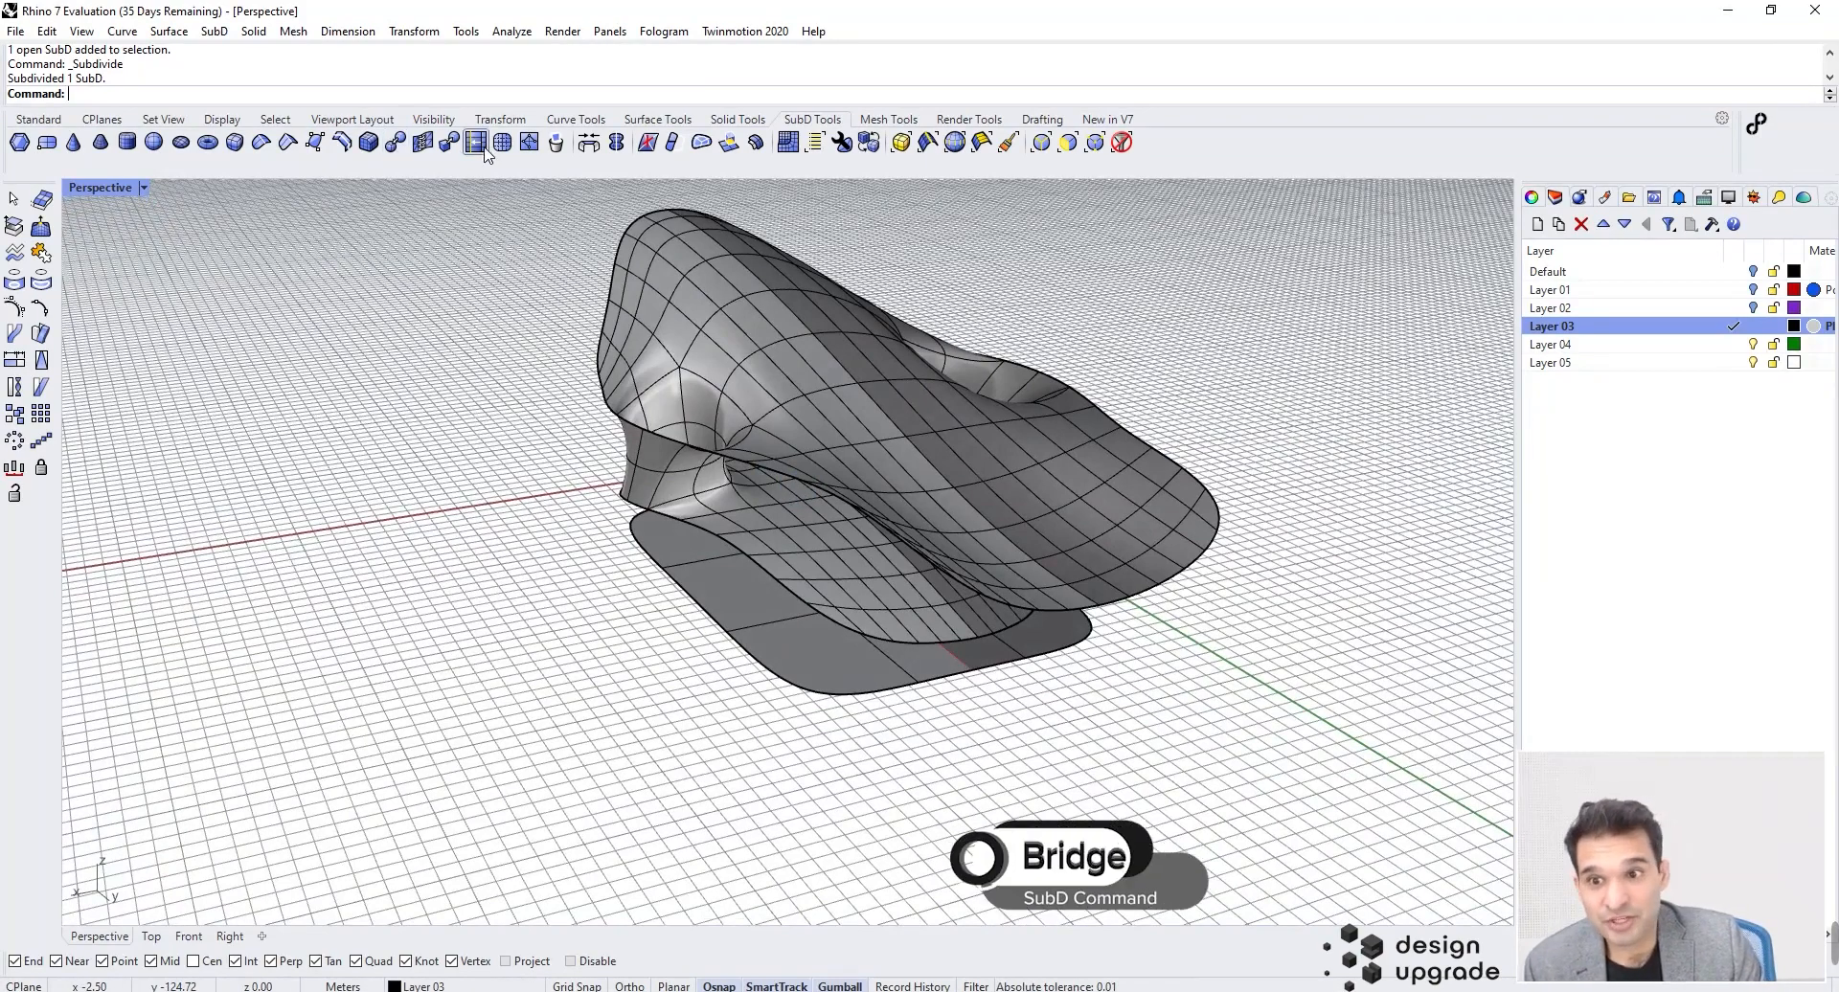
{"action": "left_click", "coordinate": [588, 142]}
{"action": "right_click_drag", "start_coordinate": [1150, 613], "coordinate": [939, 722]}
{"action": "scroll", "coordinate": [665, 726], "scroll_direction": "up", "scroll_amount": 2}
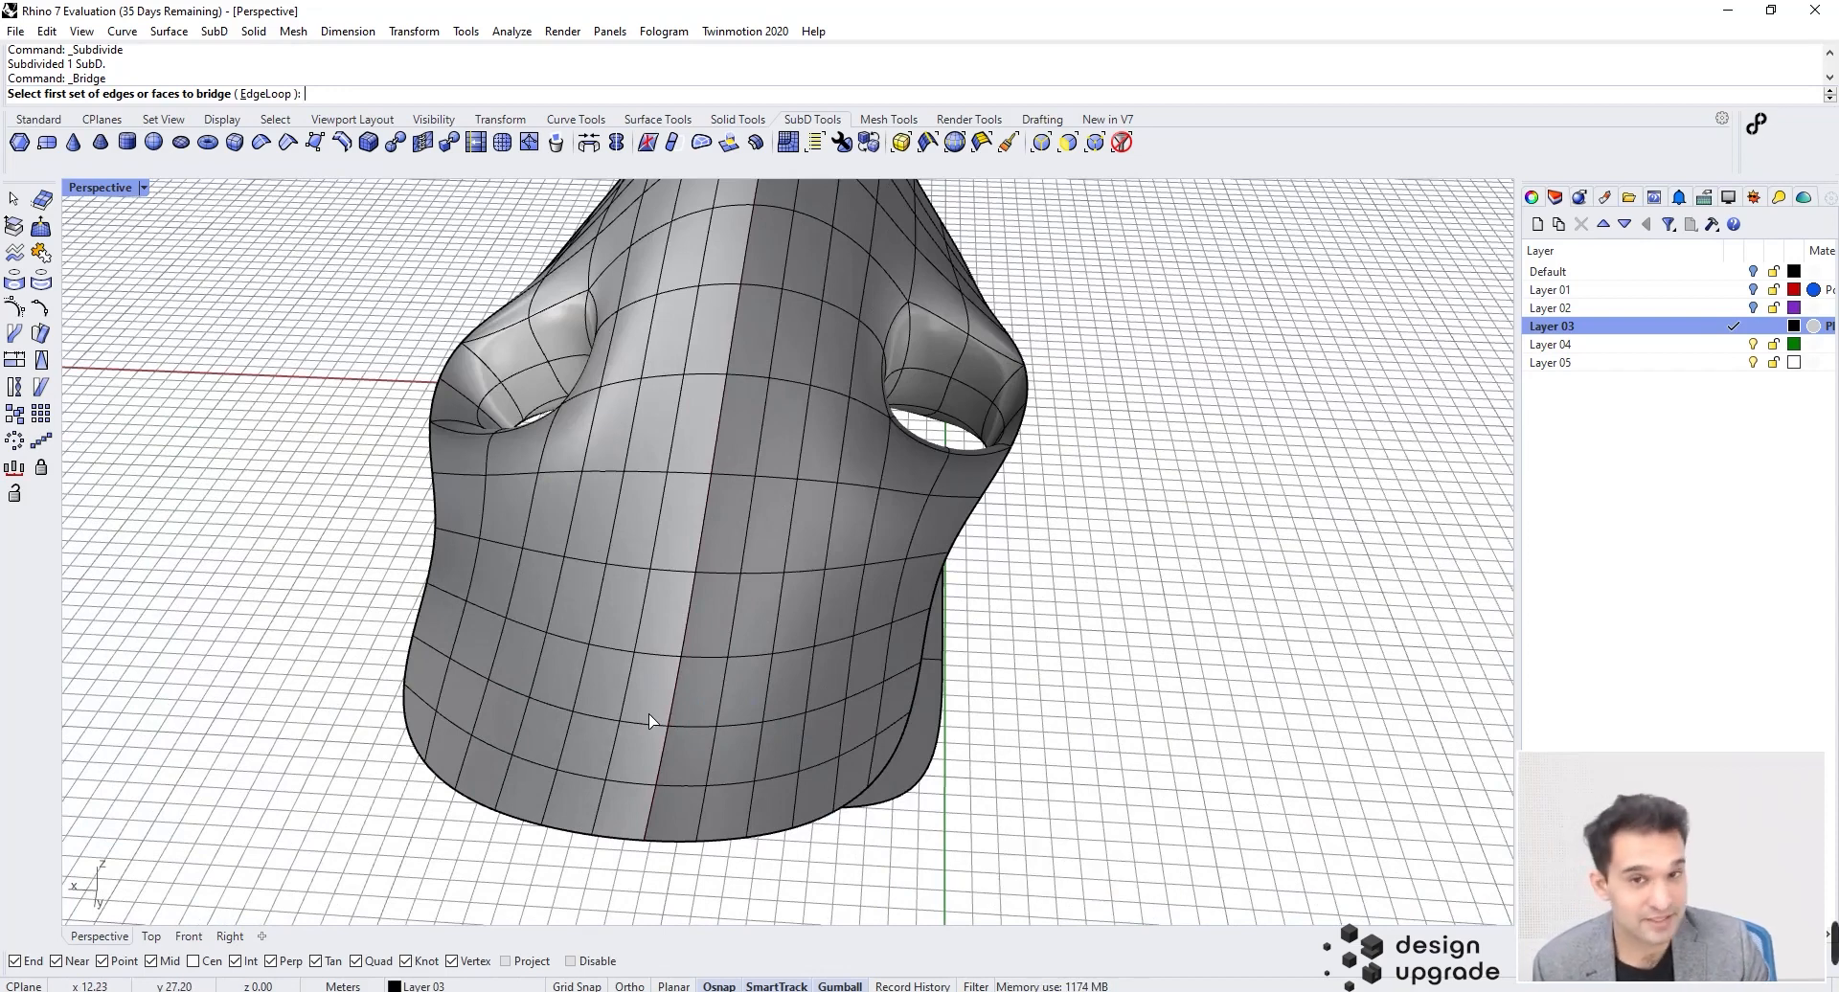
{"action": "right_click_drag", "start_coordinate": [572, 678], "coordinate": [588, 616]}
{"action": "scroll", "coordinate": [566, 604], "scroll_direction": "up", "scroll_amount": 2}
{"action": "left_click", "coordinate": [556, 587]}
{"action": "left_click", "coordinate": [603, 599]}
{"action": "left_click", "coordinate": [542, 652]}
{"action": "right_click_drag", "start_coordinate": [585, 683], "coordinate": [718, 534]}
{"action": "left_click", "coordinate": [590, 636], "text": "ctrl"}
{"action": "scroll", "coordinate": [692, 422], "scroll_direction": "up", "scroll_amount": 5}
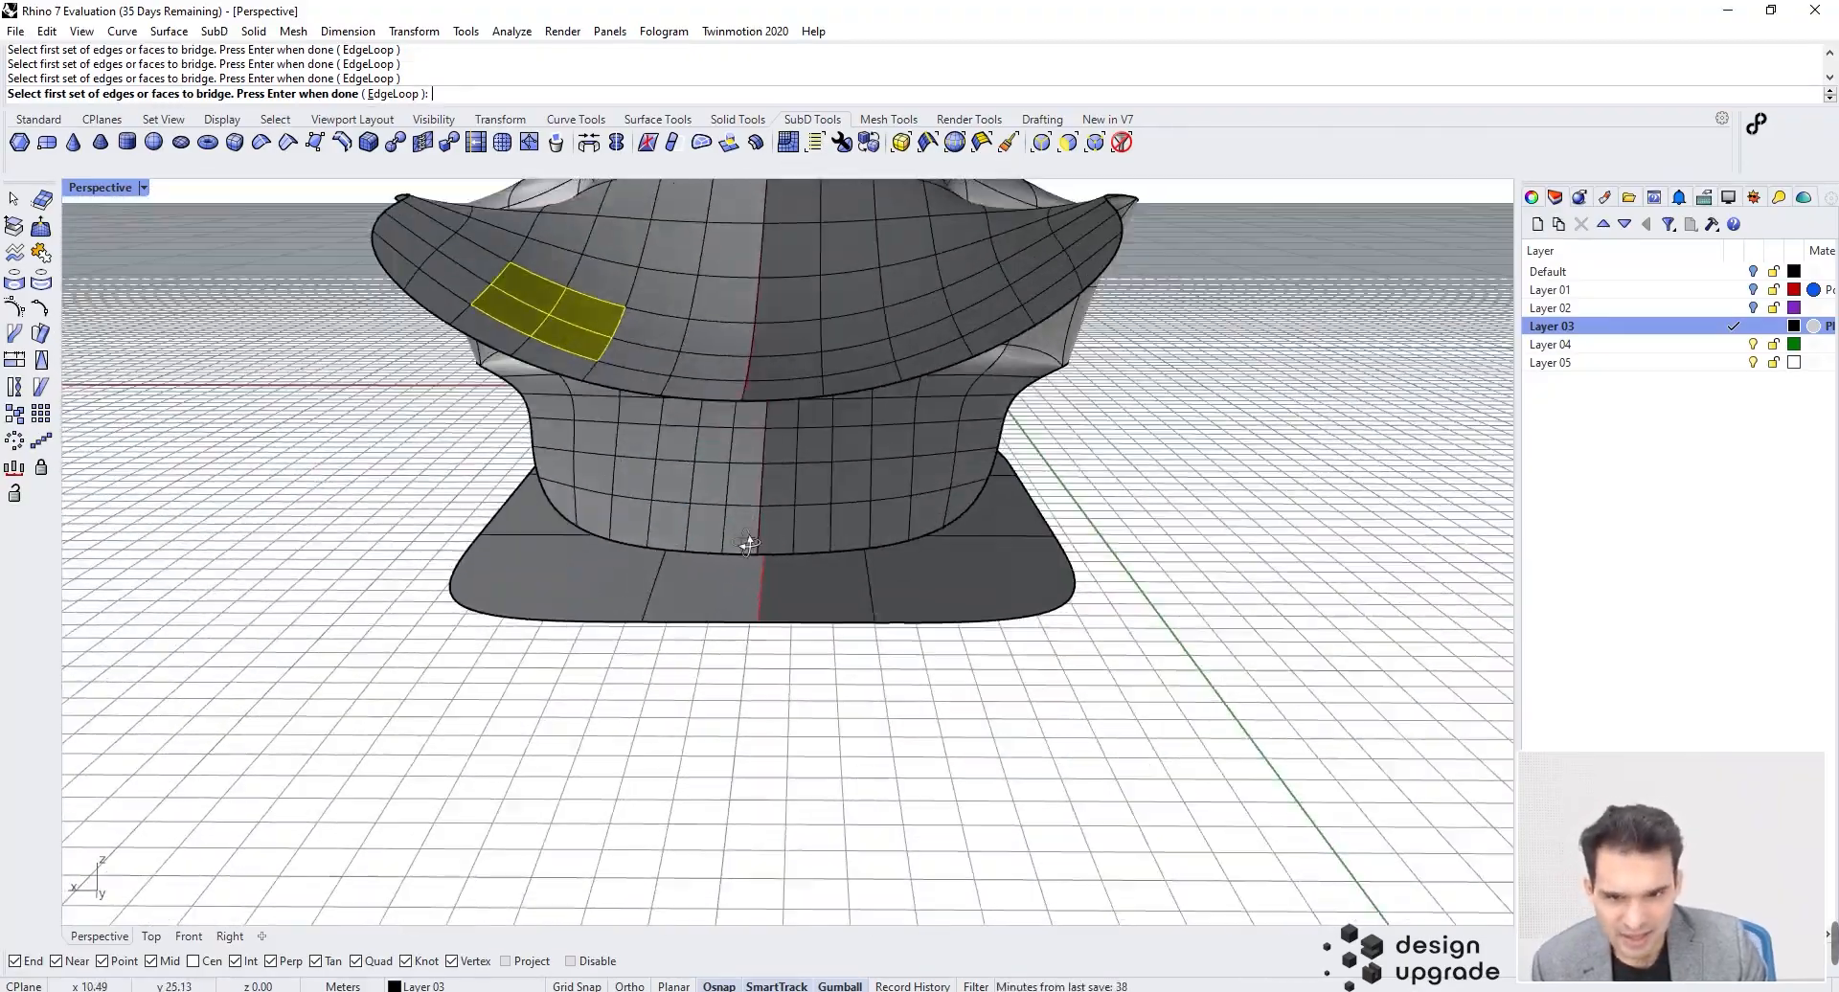
{"action": "key", "text": "Return"}
{"action": "left_click", "coordinate": [692, 446]}
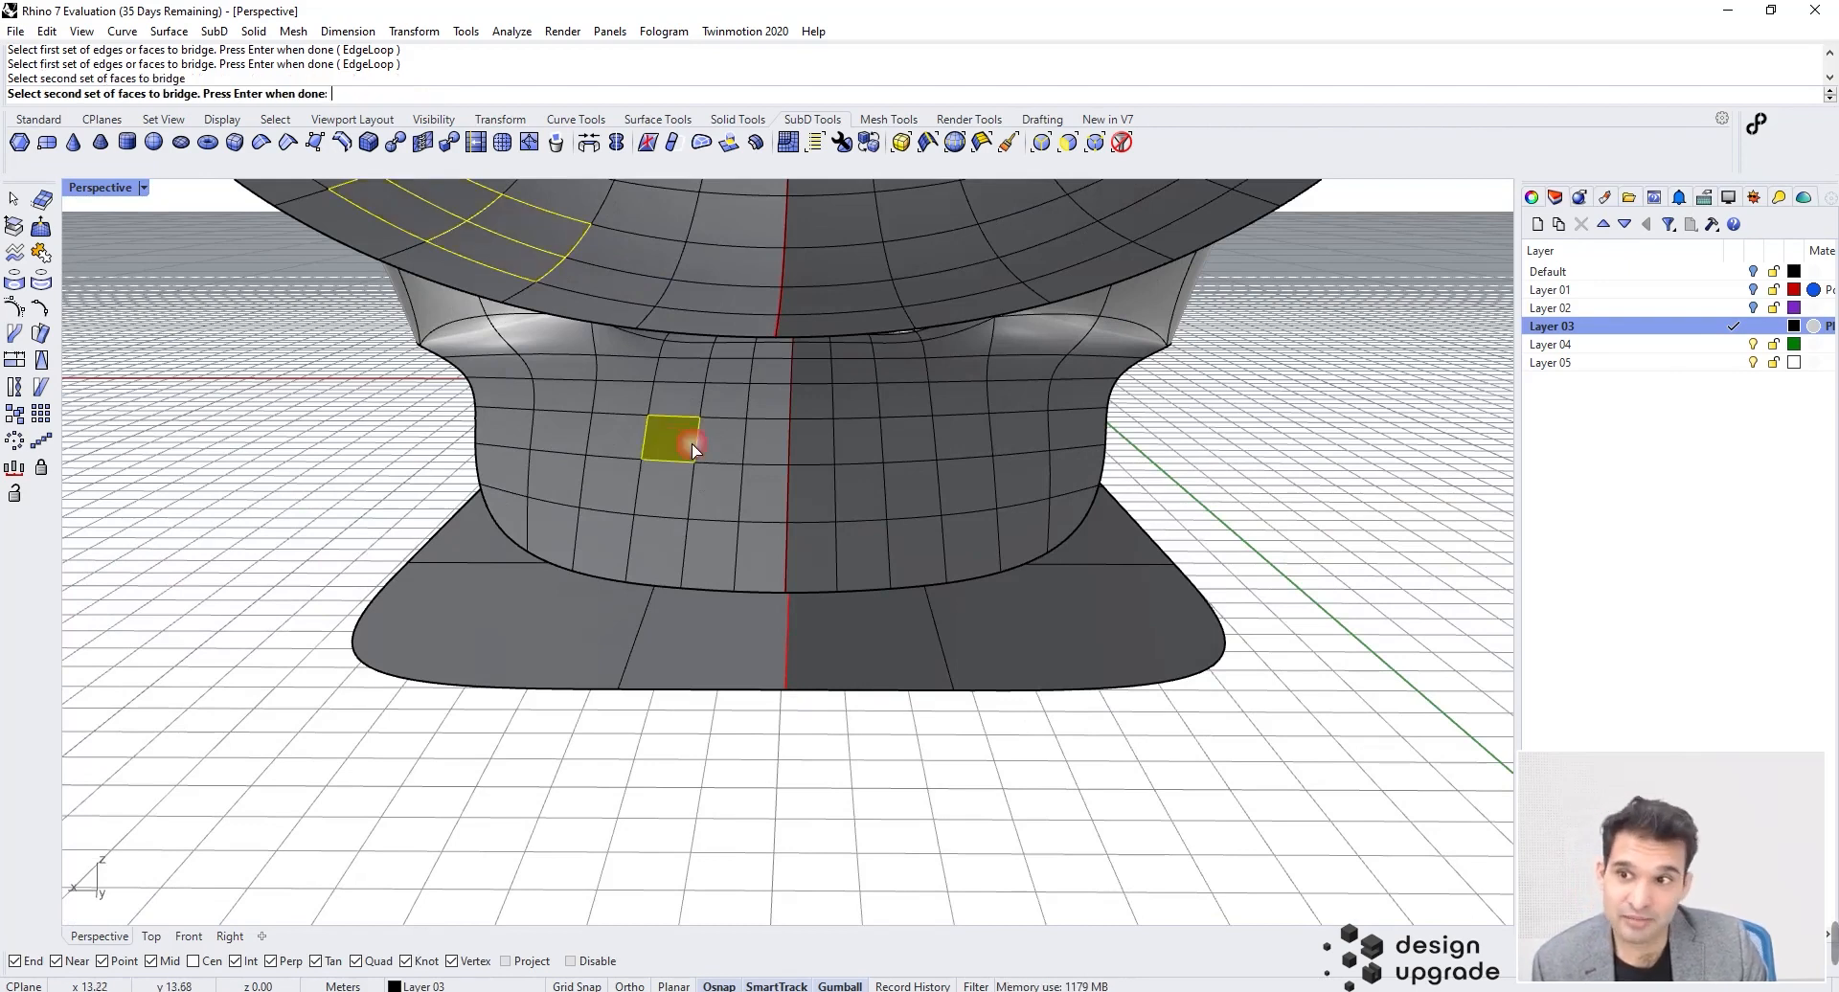
{"action": "left_click", "coordinate": [710, 485]}
{"action": "left_click", "coordinate": [670, 484]}
{"action": "key", "text": "Return"}
{"action": "right_click_drag", "start_coordinate": [700, 537], "coordinate": [726, 500]}
{"action": "right_click_drag", "start_coordinate": [889, 489], "coordinate": [694, 575]}
{"action": "key", "text": "Escape"}
Step: Start a Bridge with a two-by-two block of roof faces near the low end, beside the symmetry line, as the first set
{"action": "scroll", "coordinate": [600, 591], "scroll_direction": "up", "scroll_amount": 3}
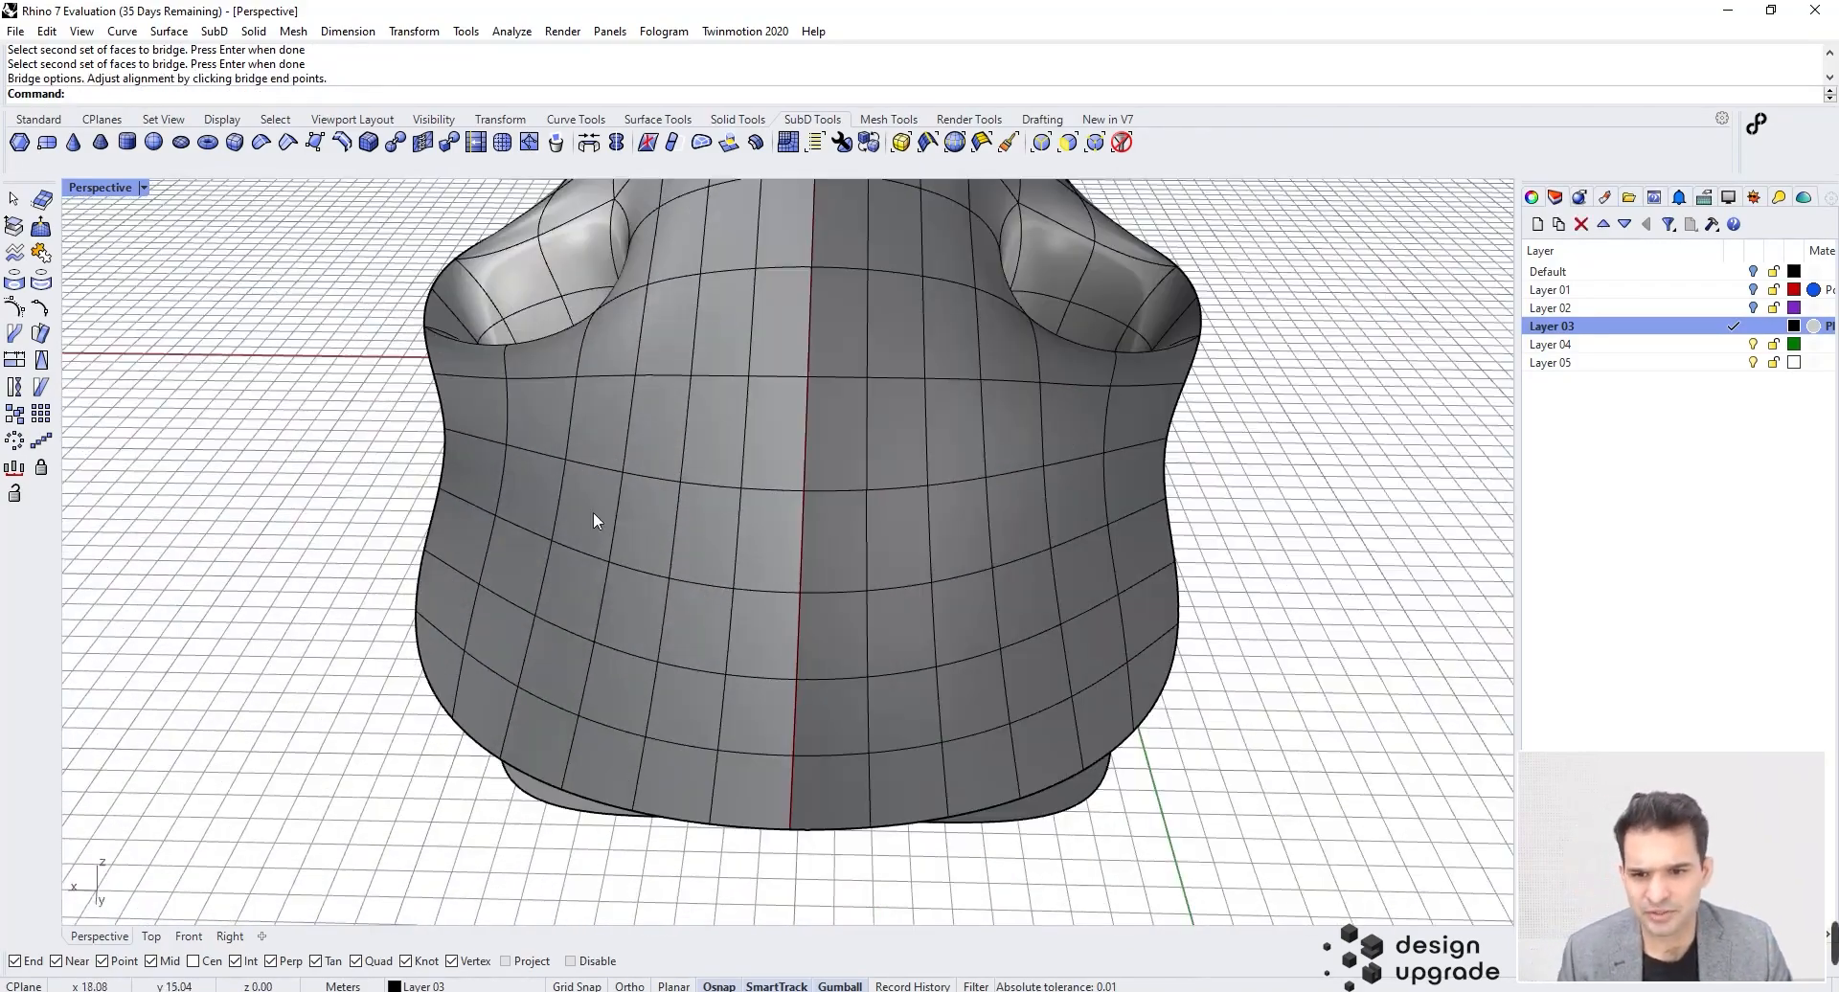
{"action": "key", "text": "Return"}
{"action": "left_click", "coordinate": [590, 502]}
{"action": "left_click", "coordinate": [644, 526]}
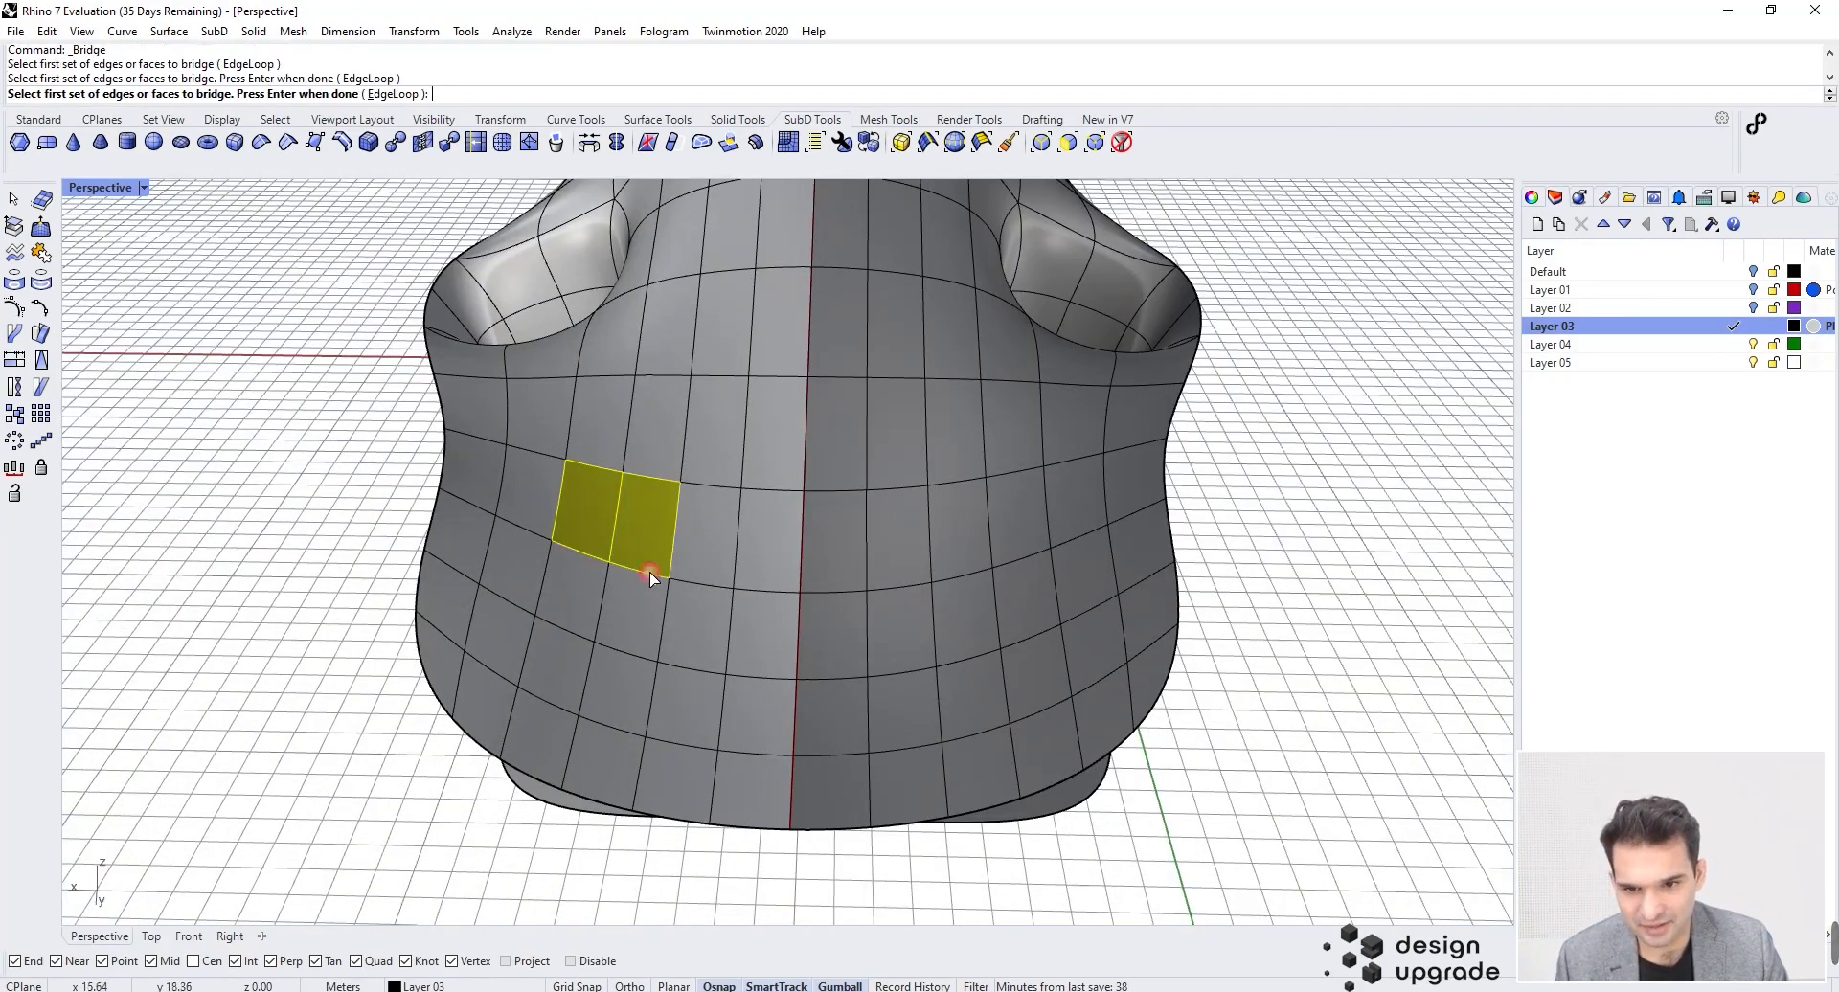
{"action": "left_click", "coordinate": [600, 588]}
{"action": "right_click_drag", "start_coordinate": [599, 588], "coordinate": [705, 491]}
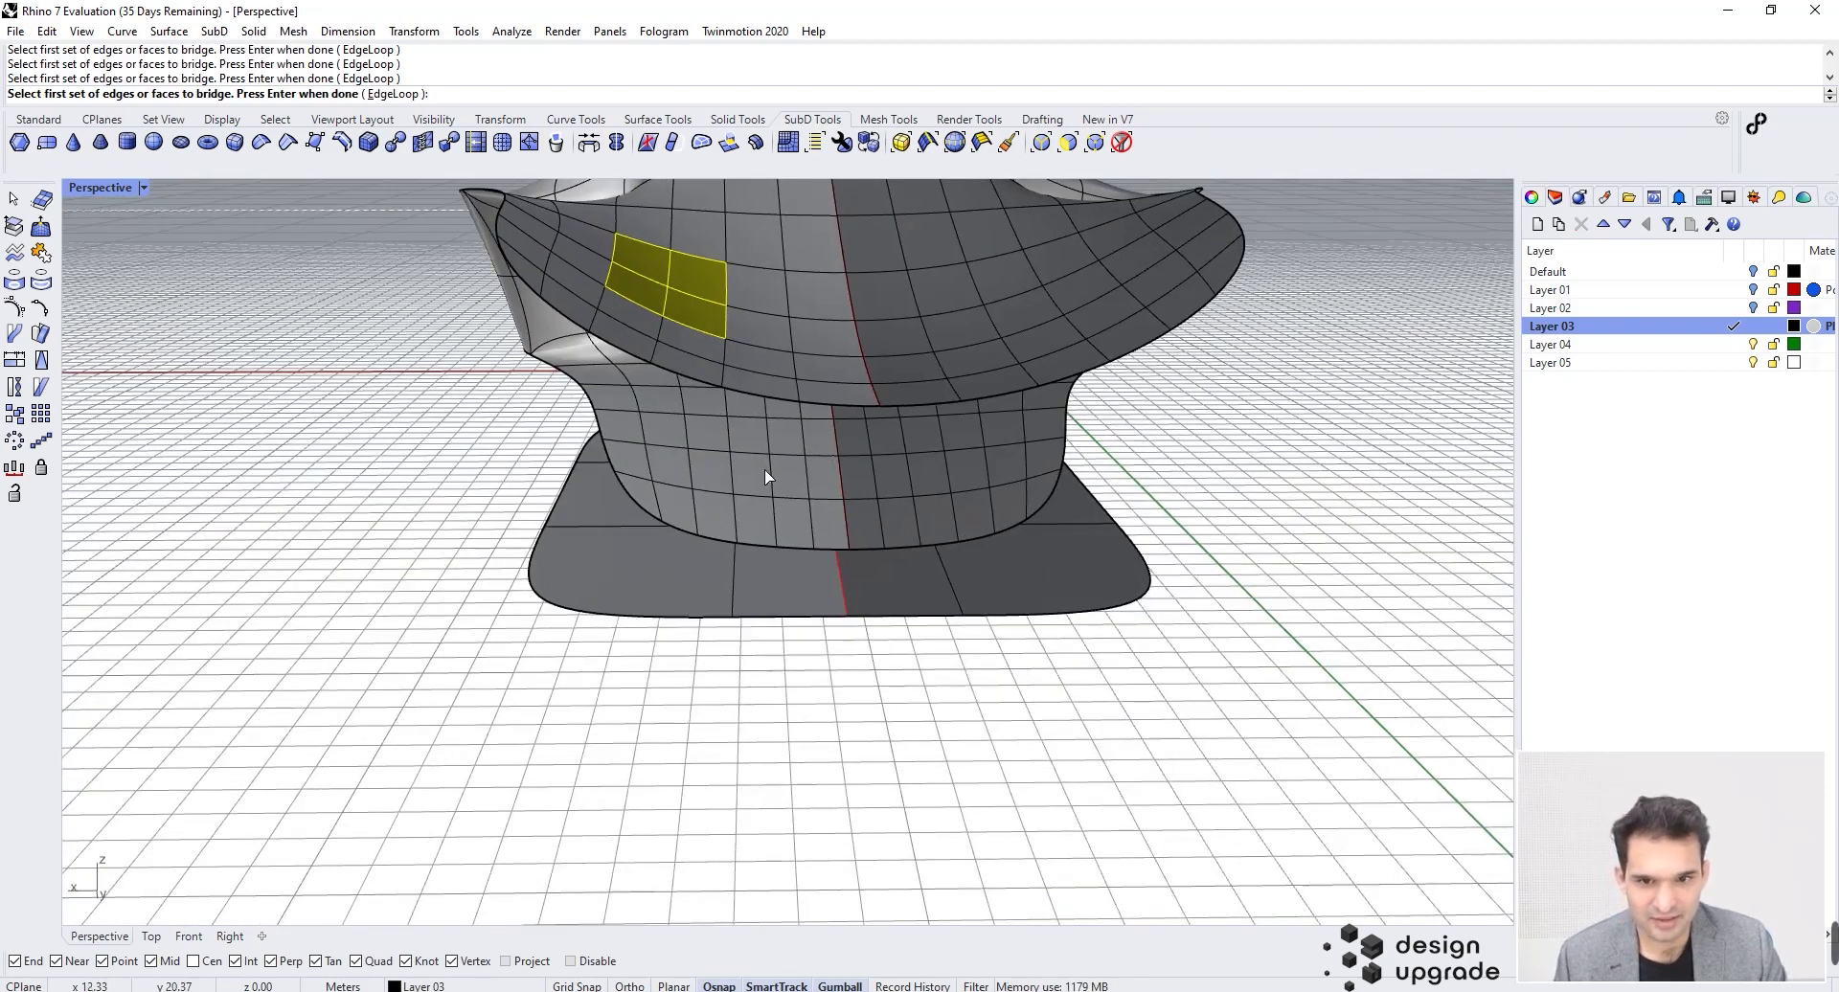
{"action": "scroll", "coordinate": [766, 476], "scroll_direction": "up", "scroll_amount": 2}
{"action": "left_click", "coordinate": [793, 467]}
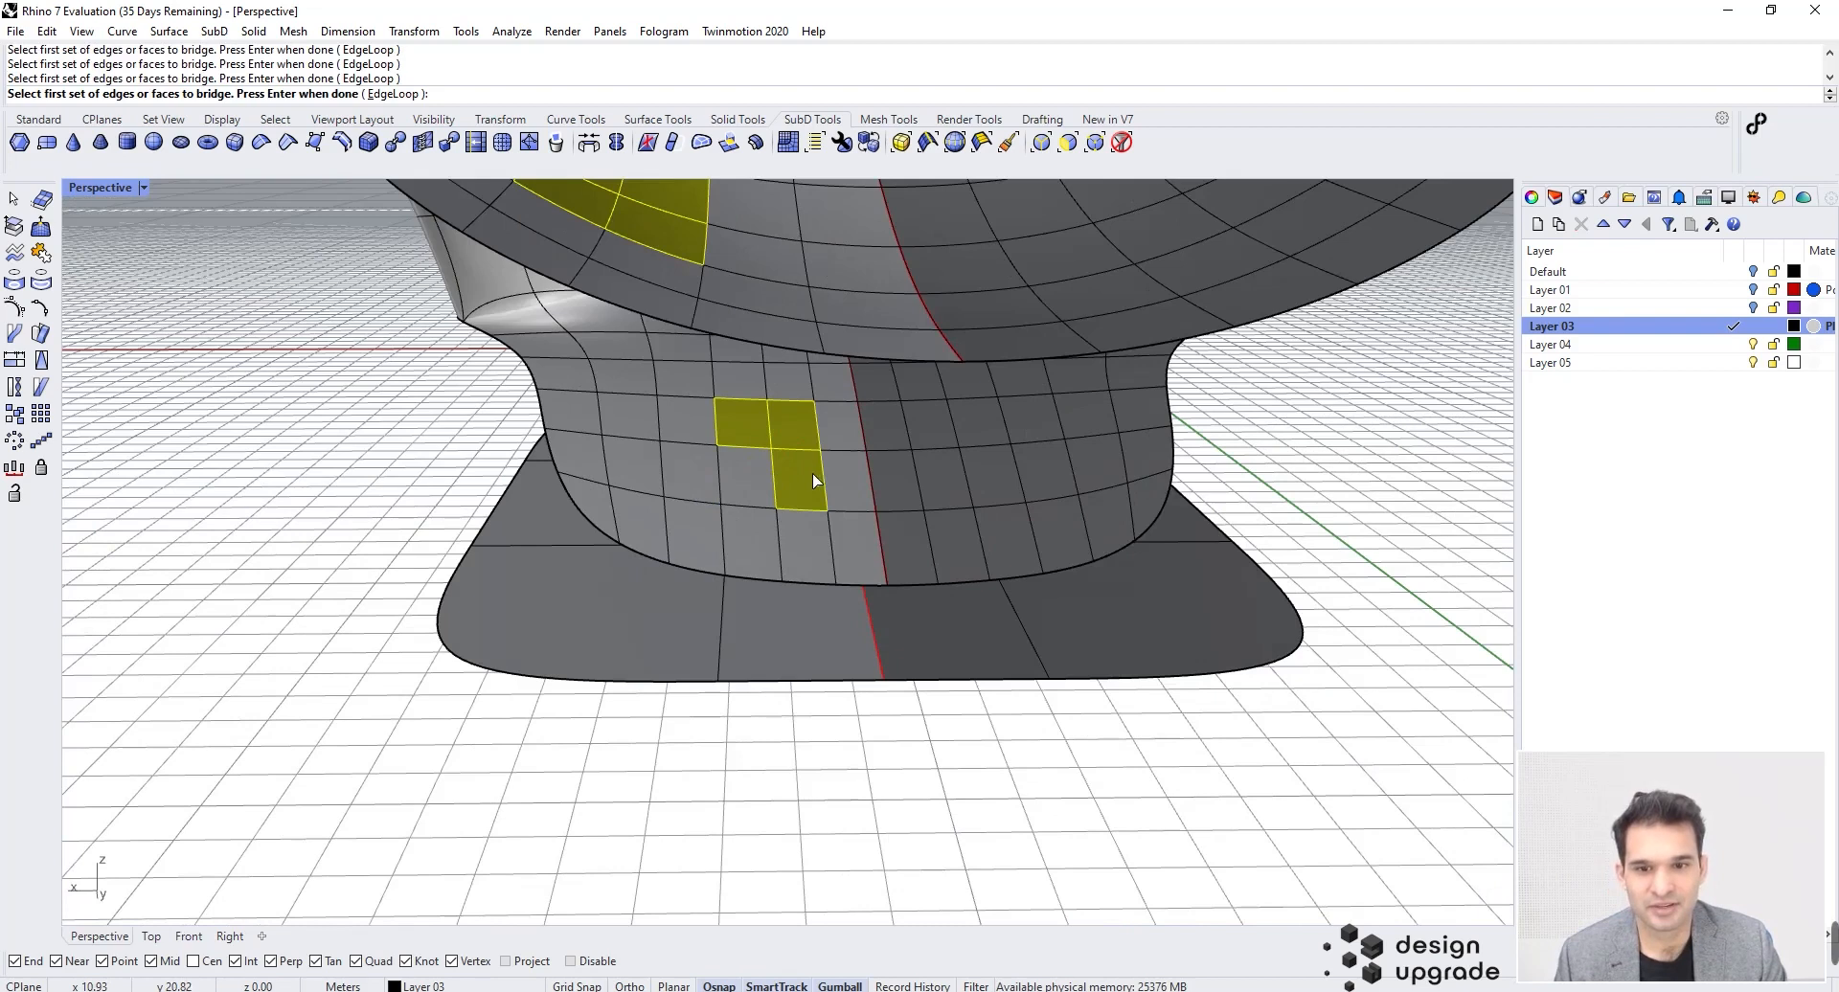
{"action": "left_click", "coordinate": [757, 436]}
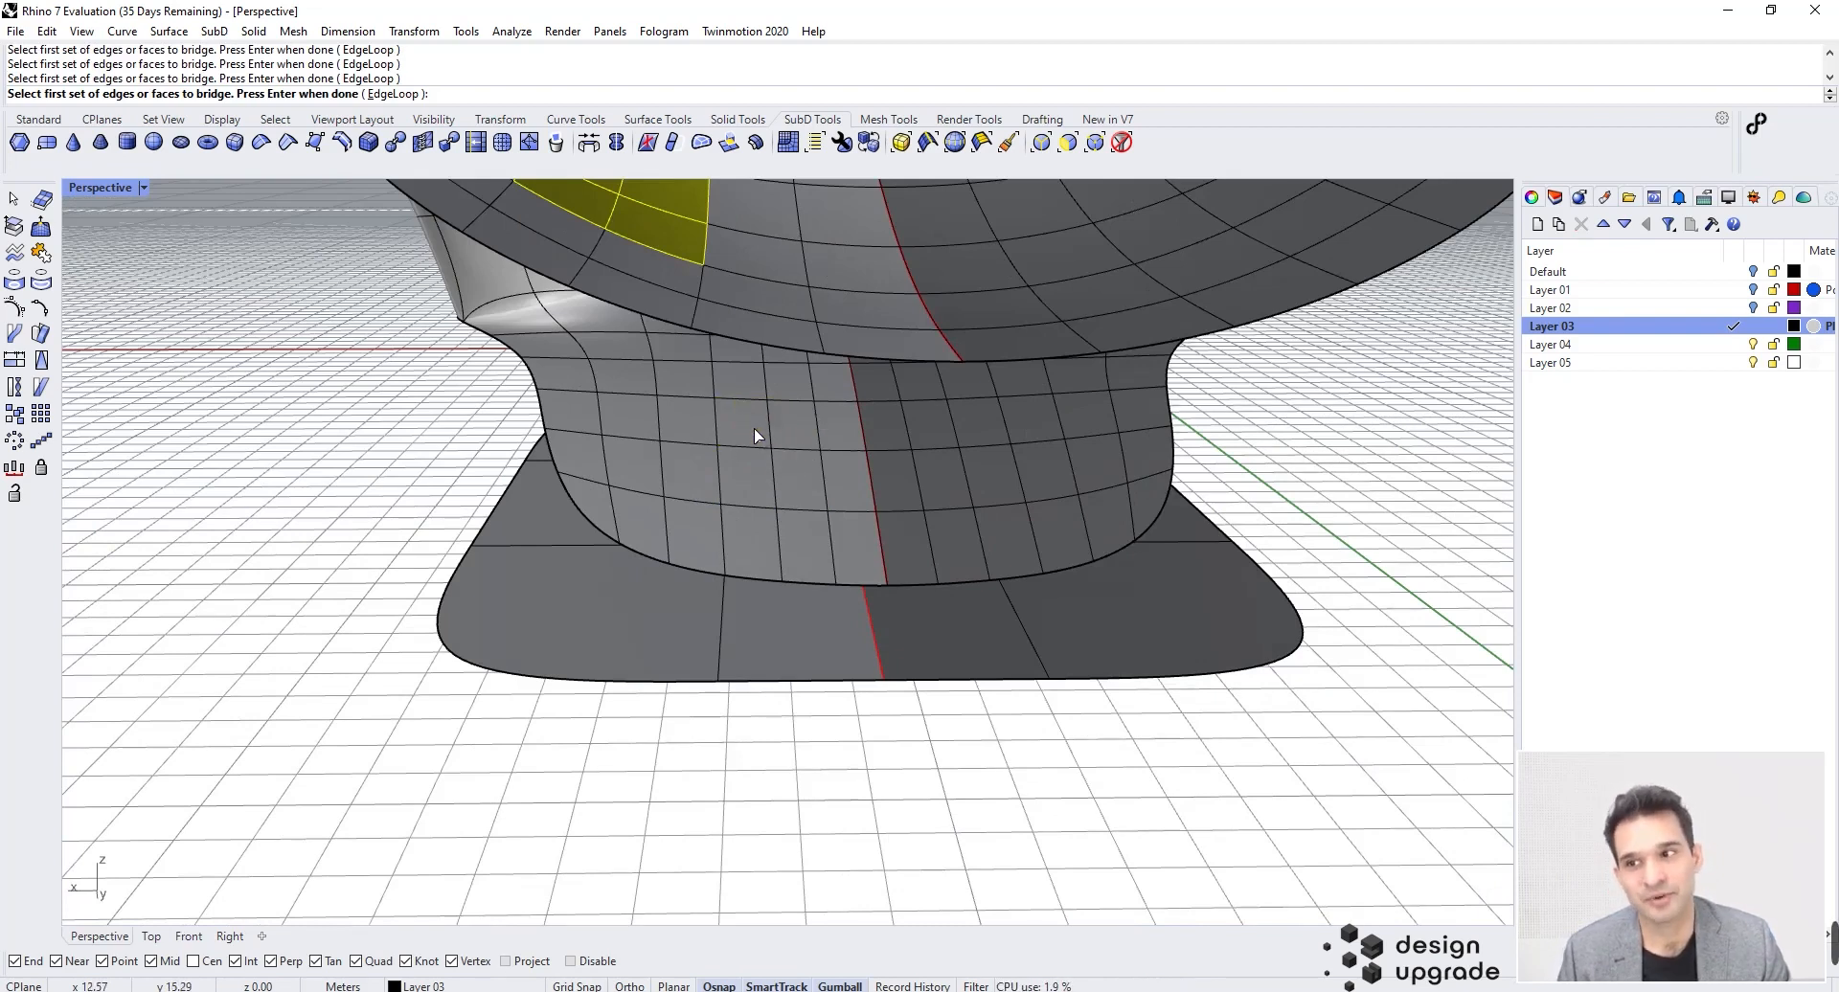
Step: Bridge the roof faces to a two-by-two block on the middle level below, uncreased, with 1 segment, Join on and 100% straightness
{"action": "left_click", "coordinate": [740, 423]}
{"action": "left_click", "coordinate": [792, 423]}
{"action": "left_click", "coordinate": [805, 484]}
{"action": "left_click", "coordinate": [758, 487]}
{"action": "key", "text": "Return"}
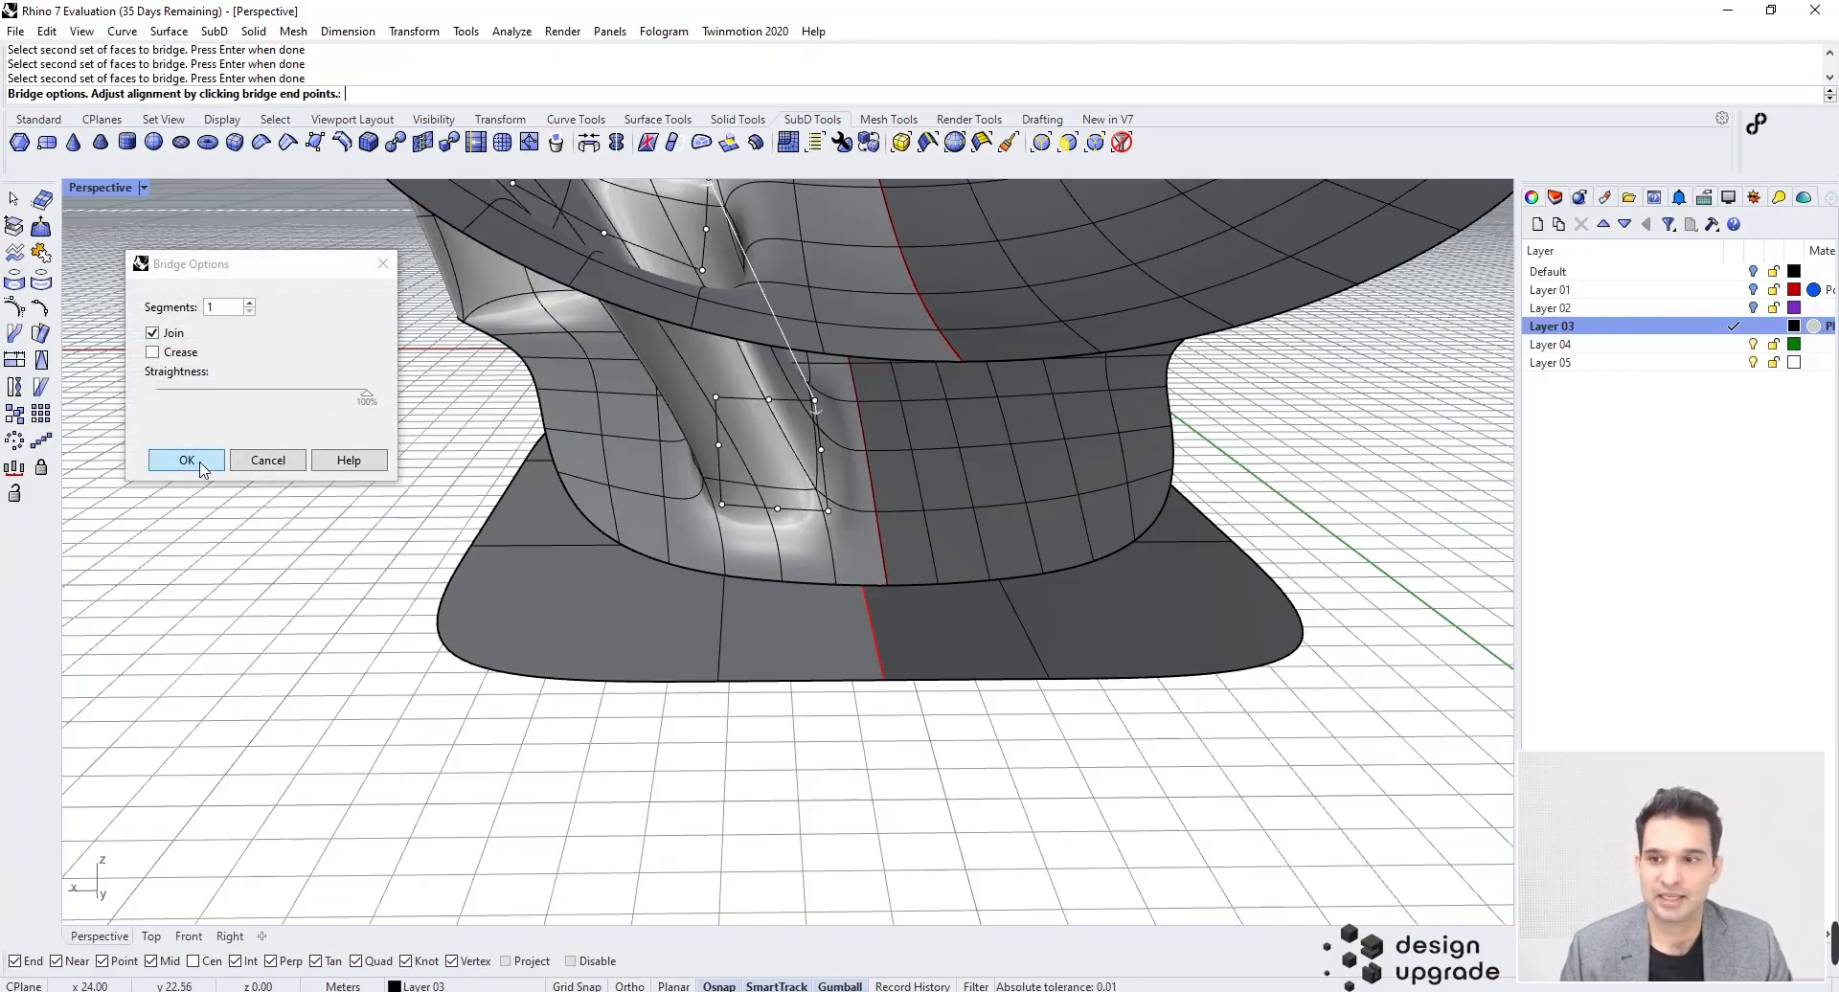
{"action": "left_click", "coordinate": [187, 461]}
{"action": "right_click_drag", "start_coordinate": [411, 509], "coordinate": [792, 480]}
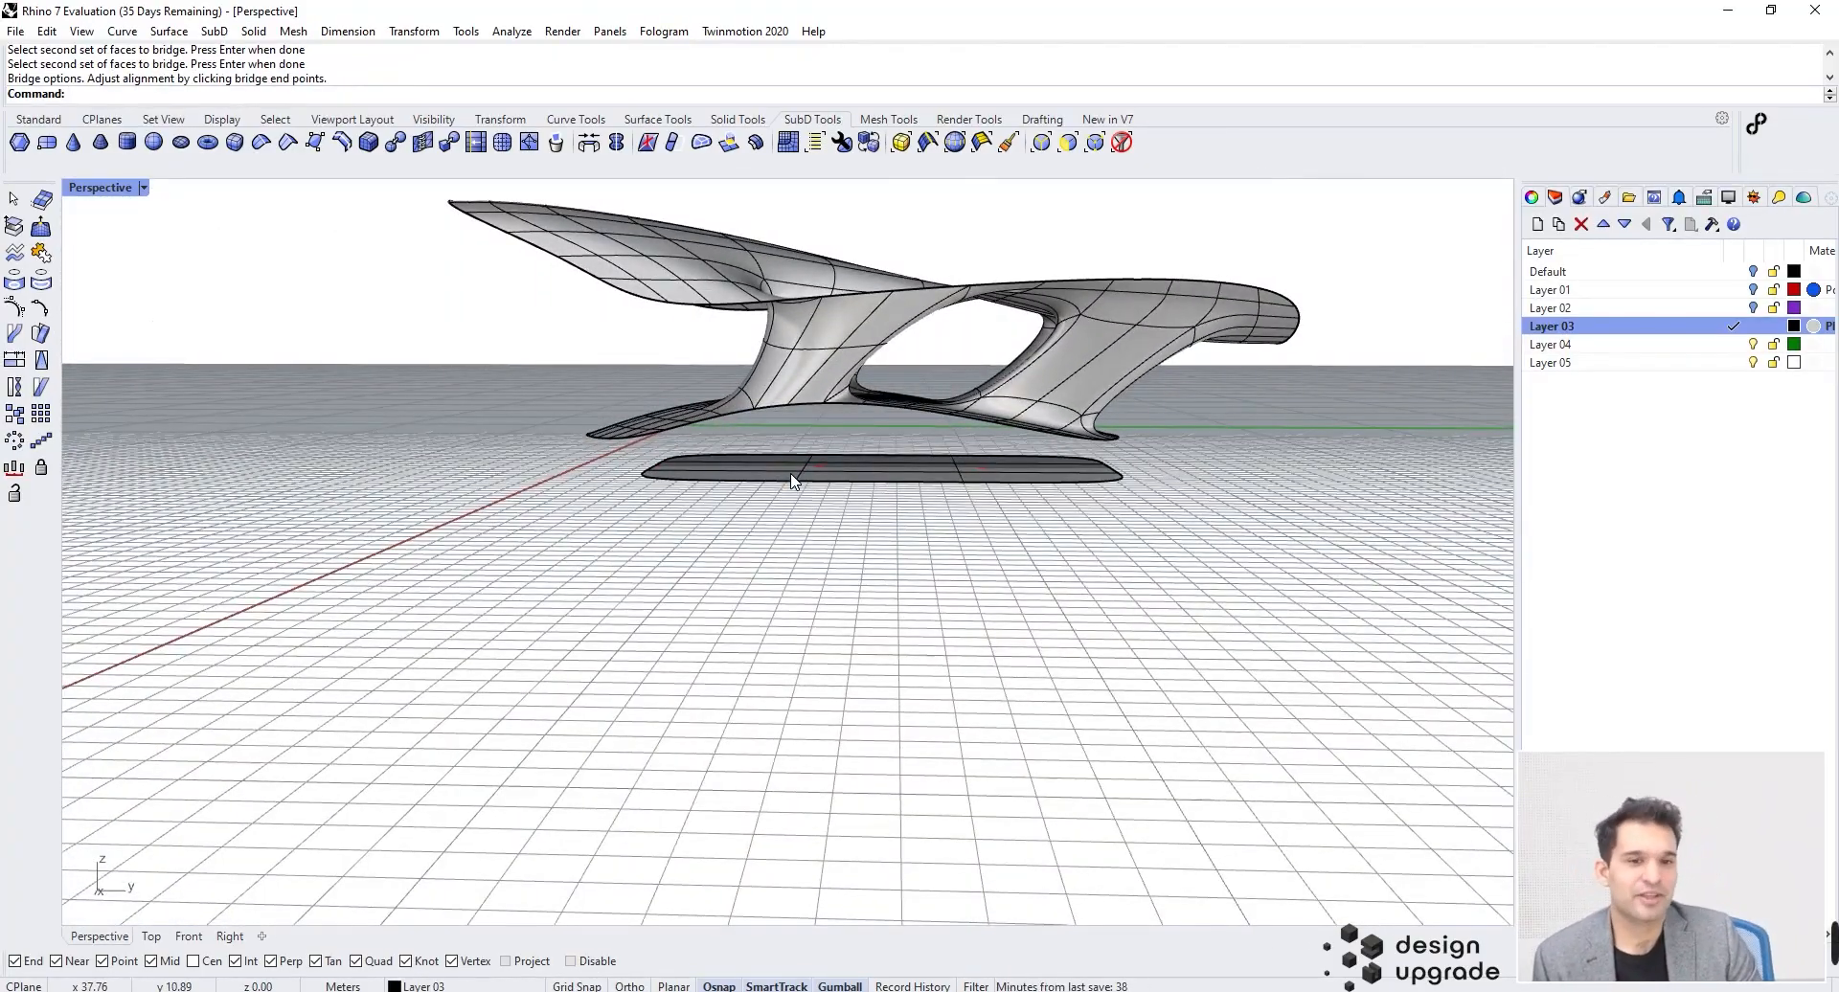
{"action": "mouse_move", "coordinate": [1228, 410]}
{"action": "right_mouse_down"}
{"action": "mouse_move", "coordinate": [474, 361]}
{"action": "mouse_move", "coordinate": [679, 448]}
{"action": "mouse_move", "coordinate": [763, 561]}
{"action": "mouse_move", "coordinate": [578, 542]}
{"action": "mouse_move", "coordinate": [533, 566]}
{"action": "mouse_move", "coordinate": [530, 601]}
{"action": "mouse_move", "coordinate": [600, 495]}
{"action": "right_mouse_up"}
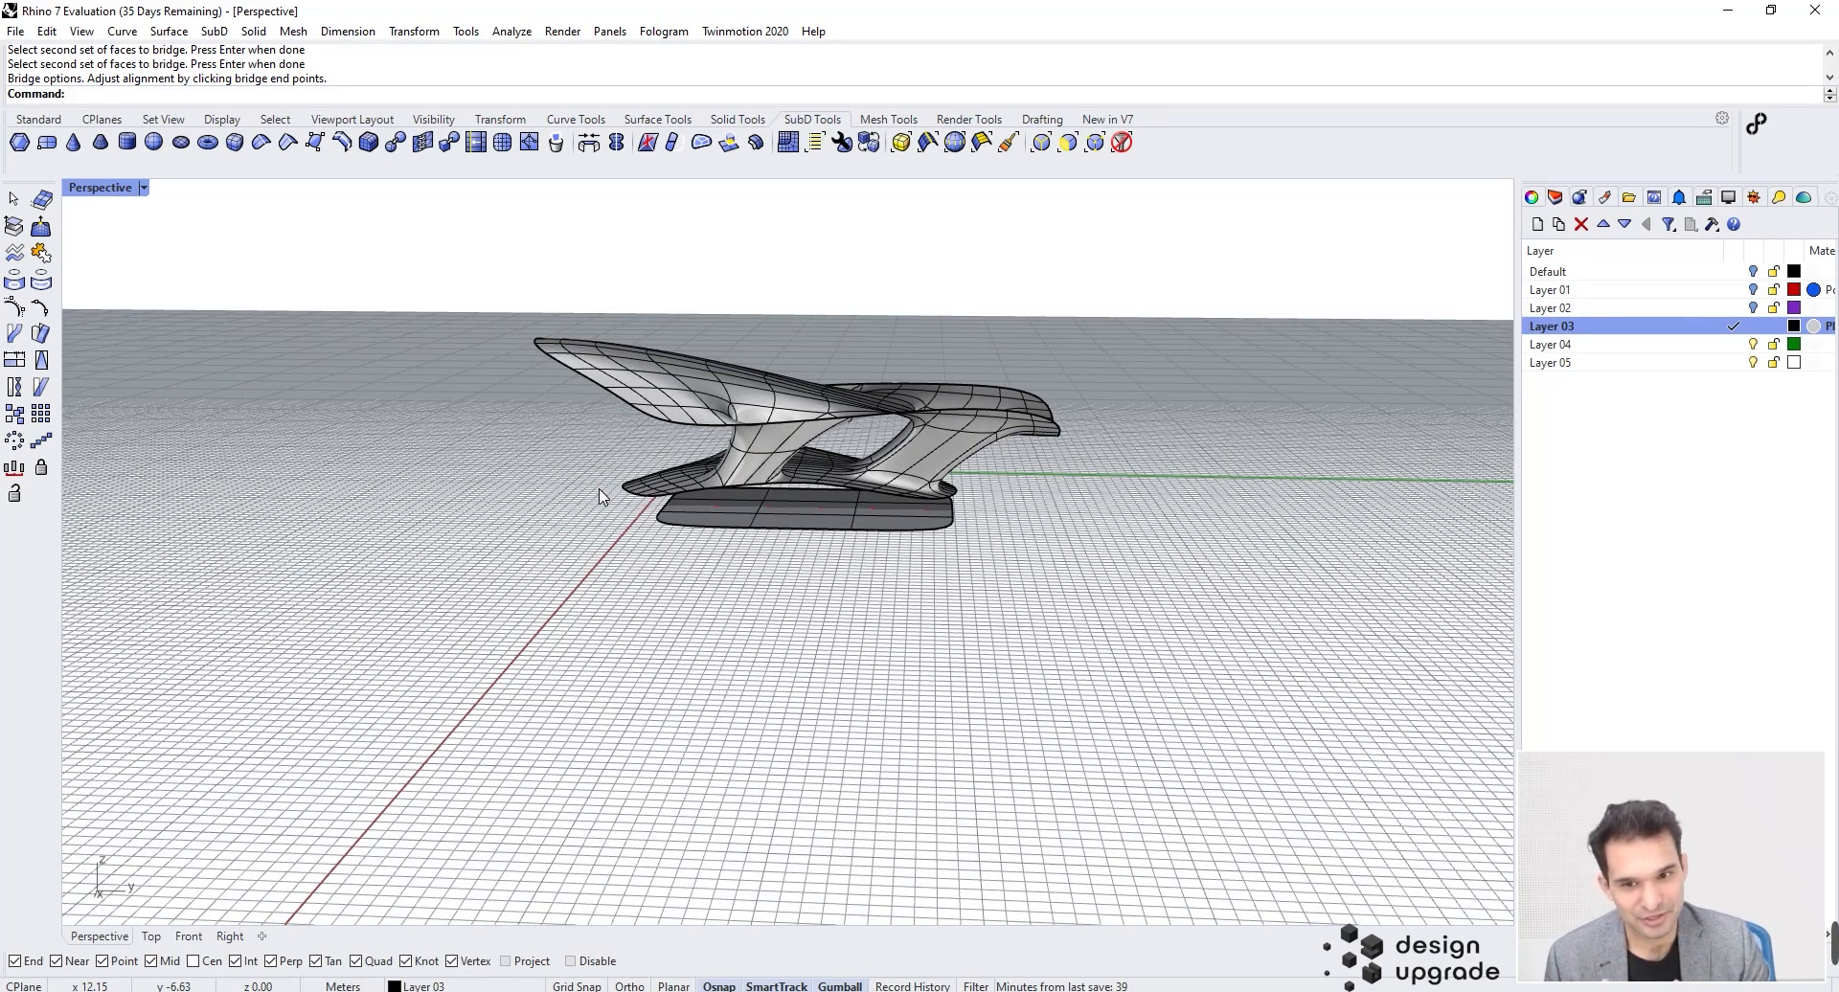
Step: Bridge one rim face at the roof's high end to the middle-level rim face below, with 1 segment, Join on and no crease
{"action": "right_click_drag", "start_coordinate": [616, 422], "coordinate": [658, 525]}
{"action": "scroll", "coordinate": [613, 513], "scroll_direction": "up", "scroll_amount": 5}
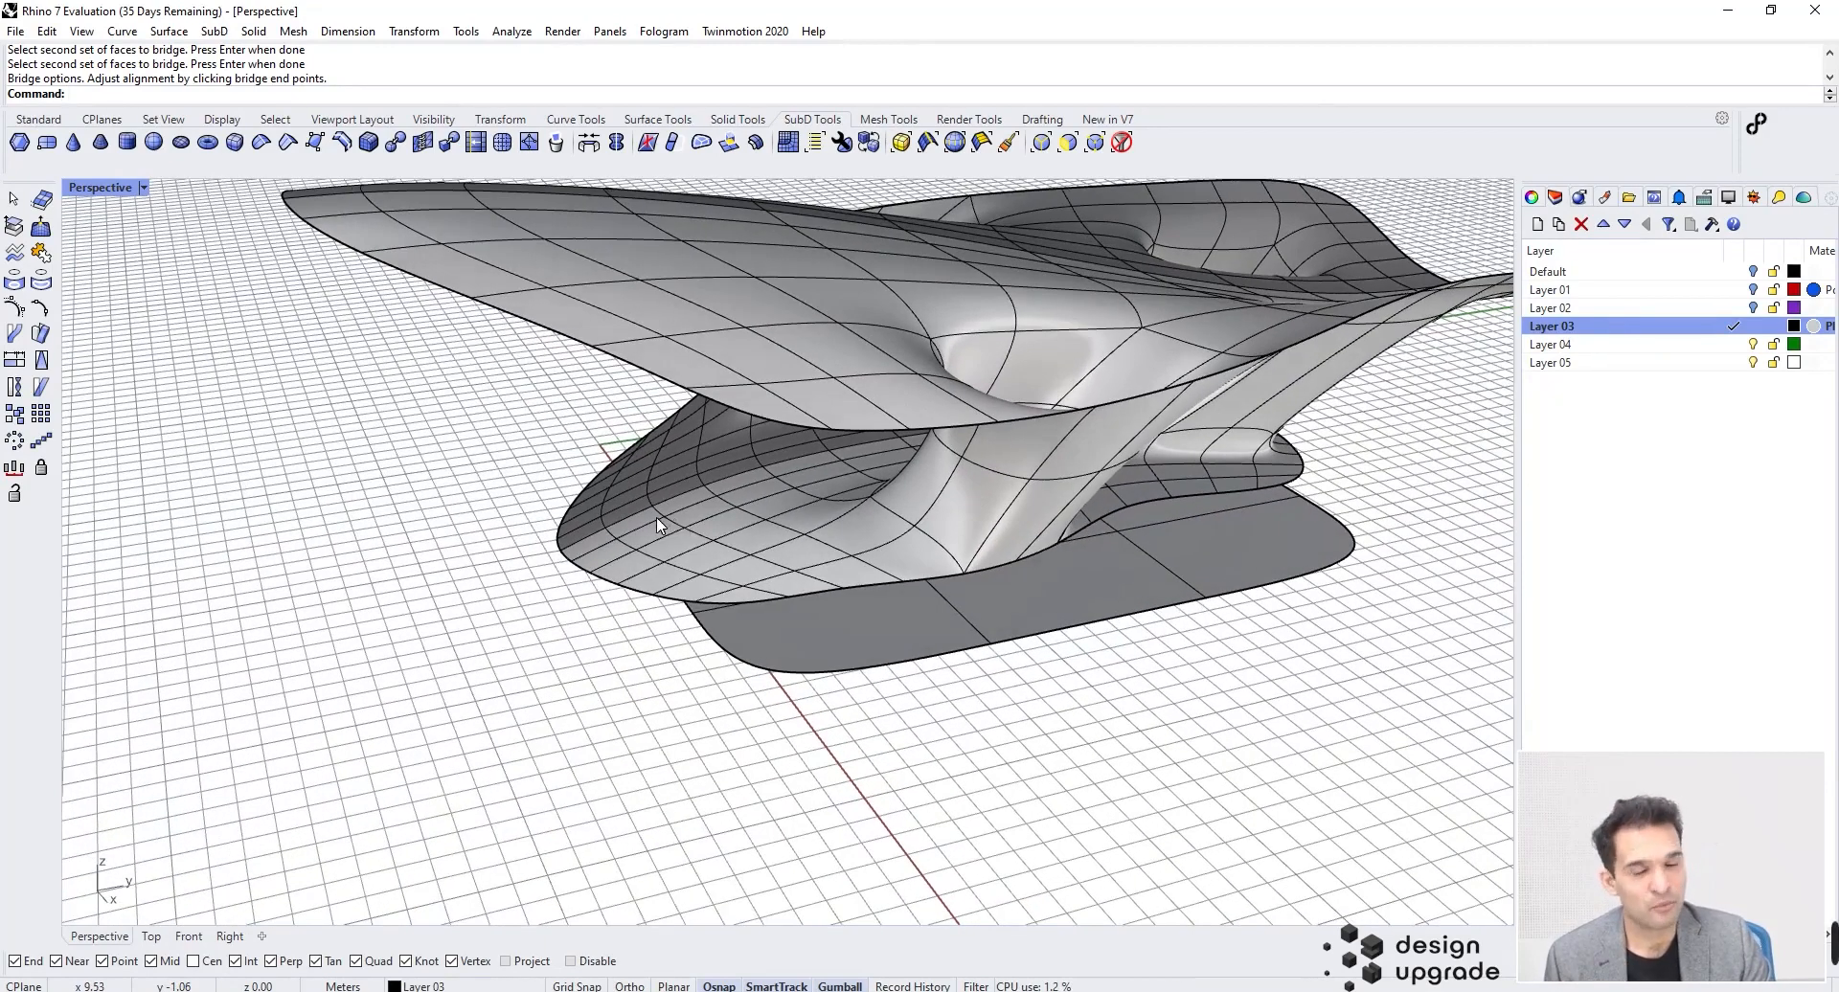
{"action": "left_click", "coordinate": [616, 143]}
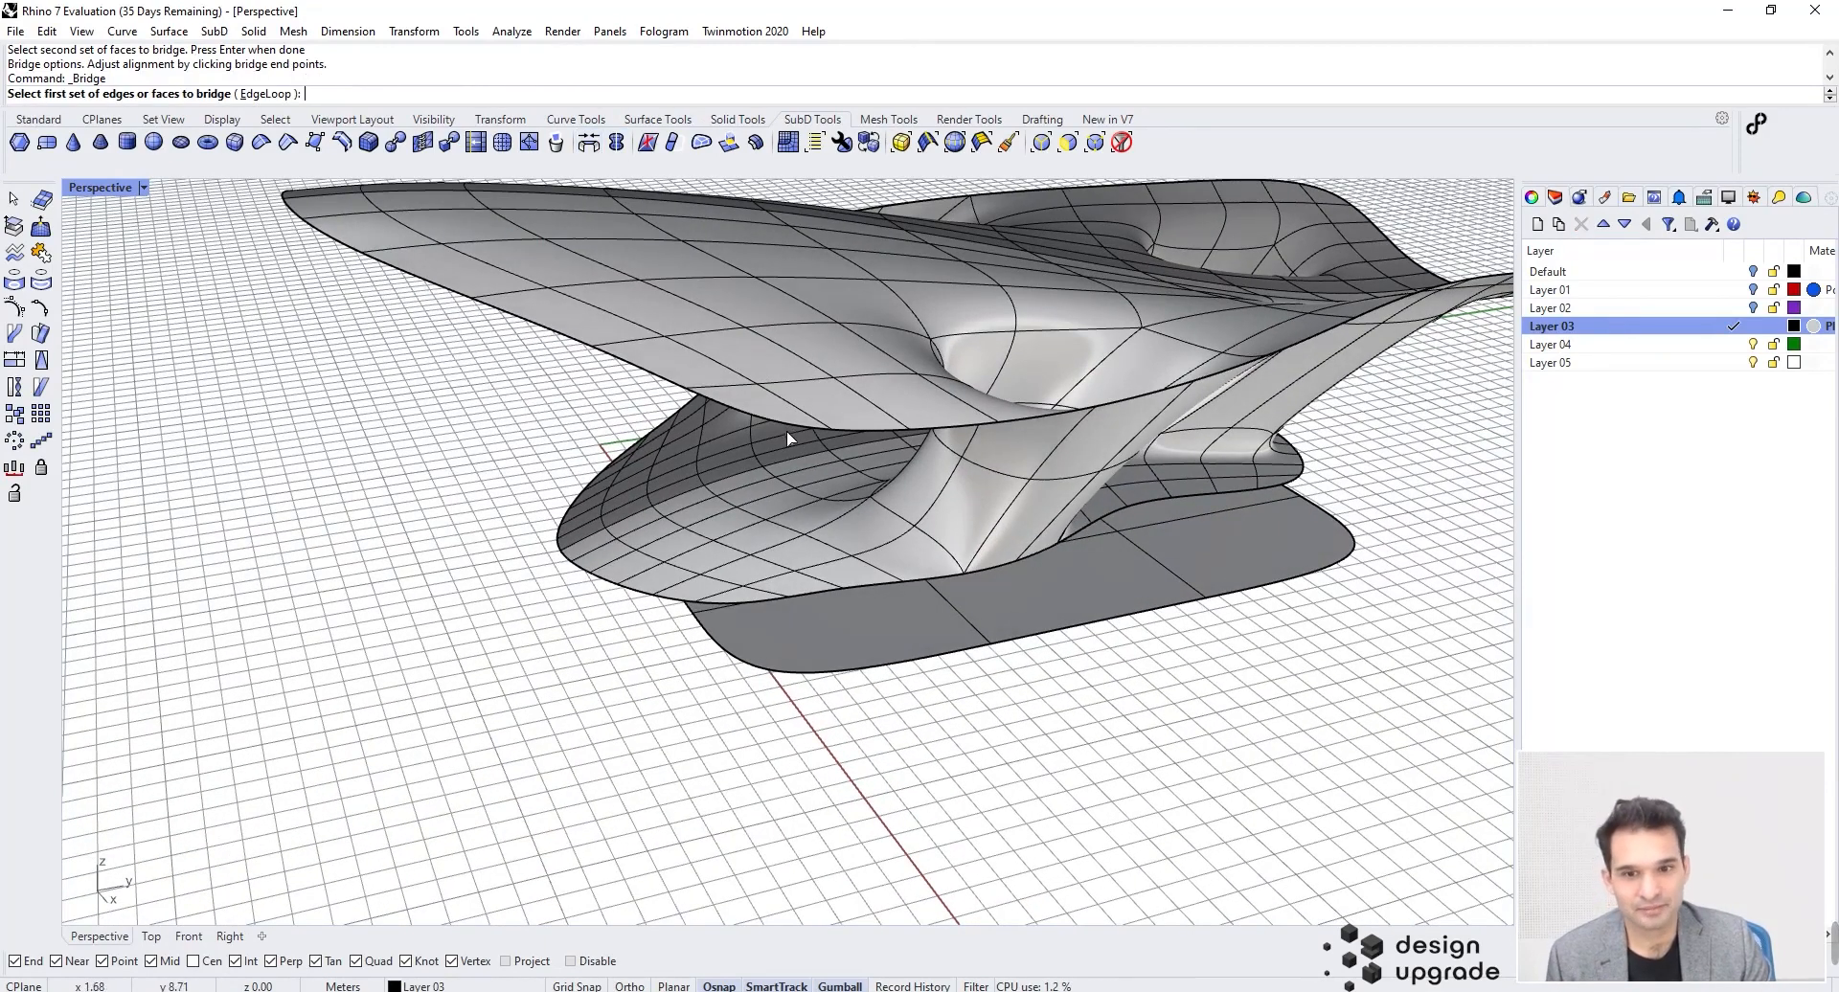
{"action": "left_click", "coordinate": [765, 407]}
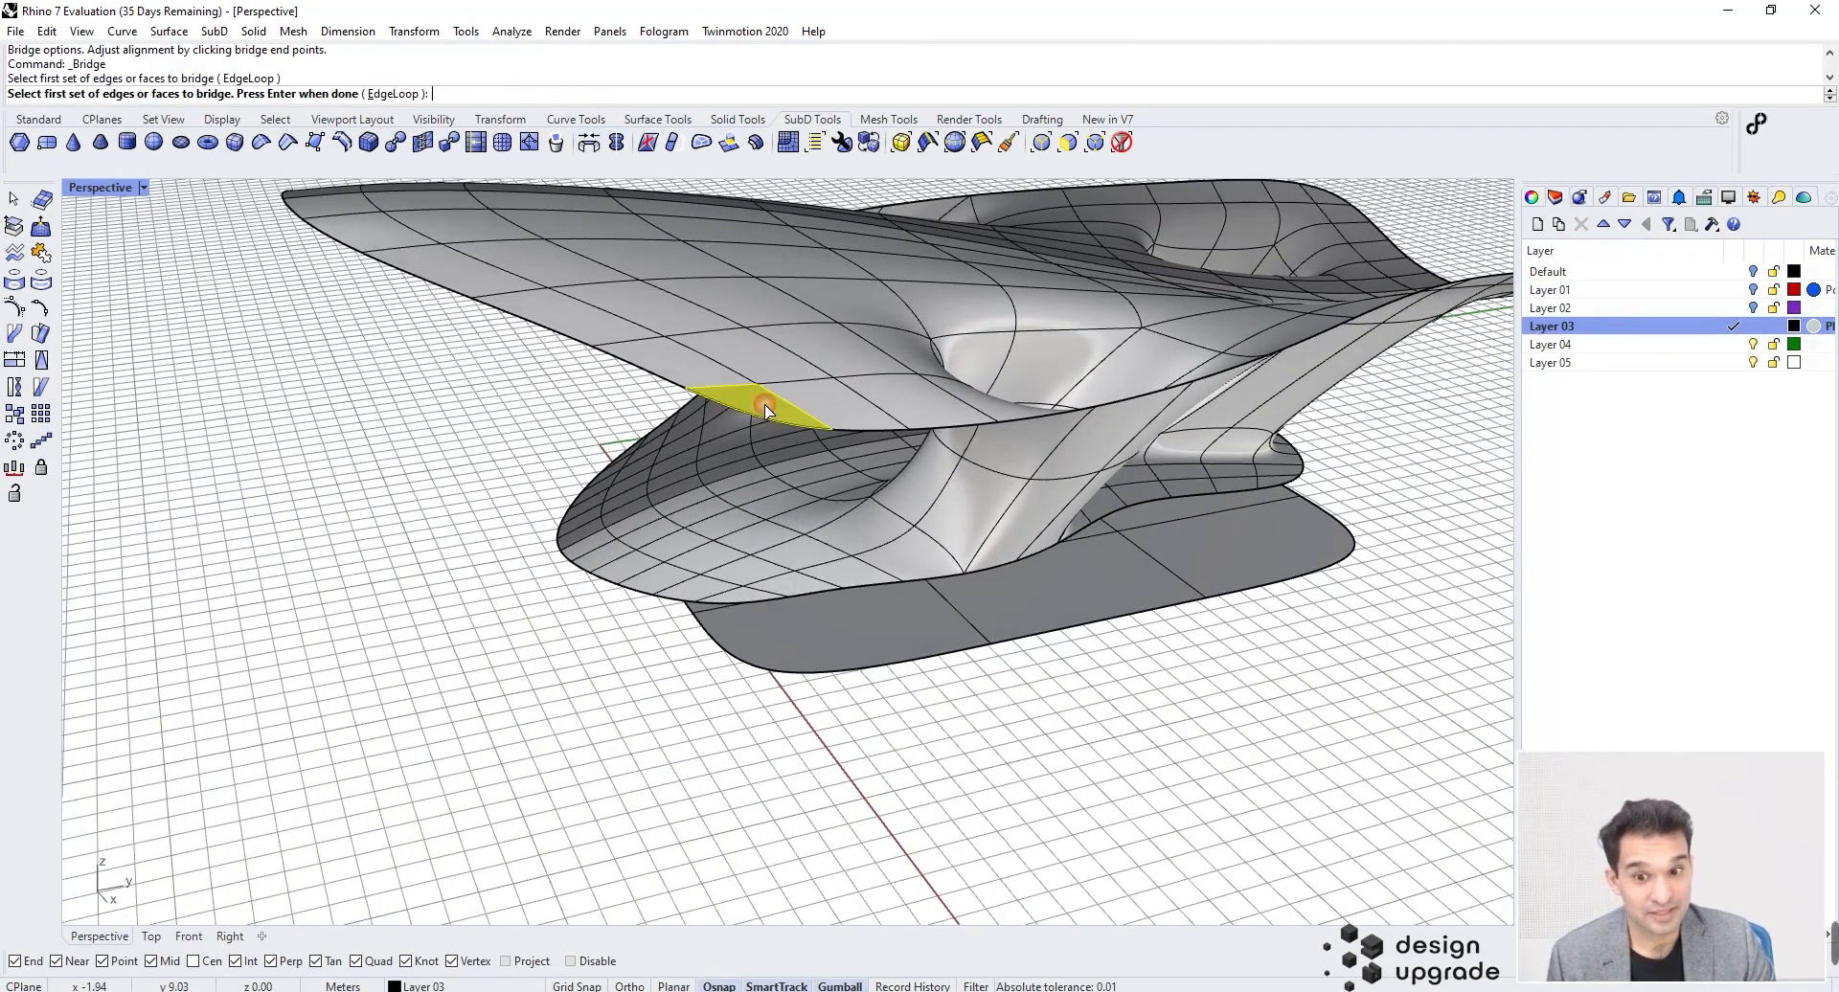
{"action": "key", "text": "Return"}
{"action": "left_click", "coordinate": [745, 597]}
{"action": "key", "text": "Return"}
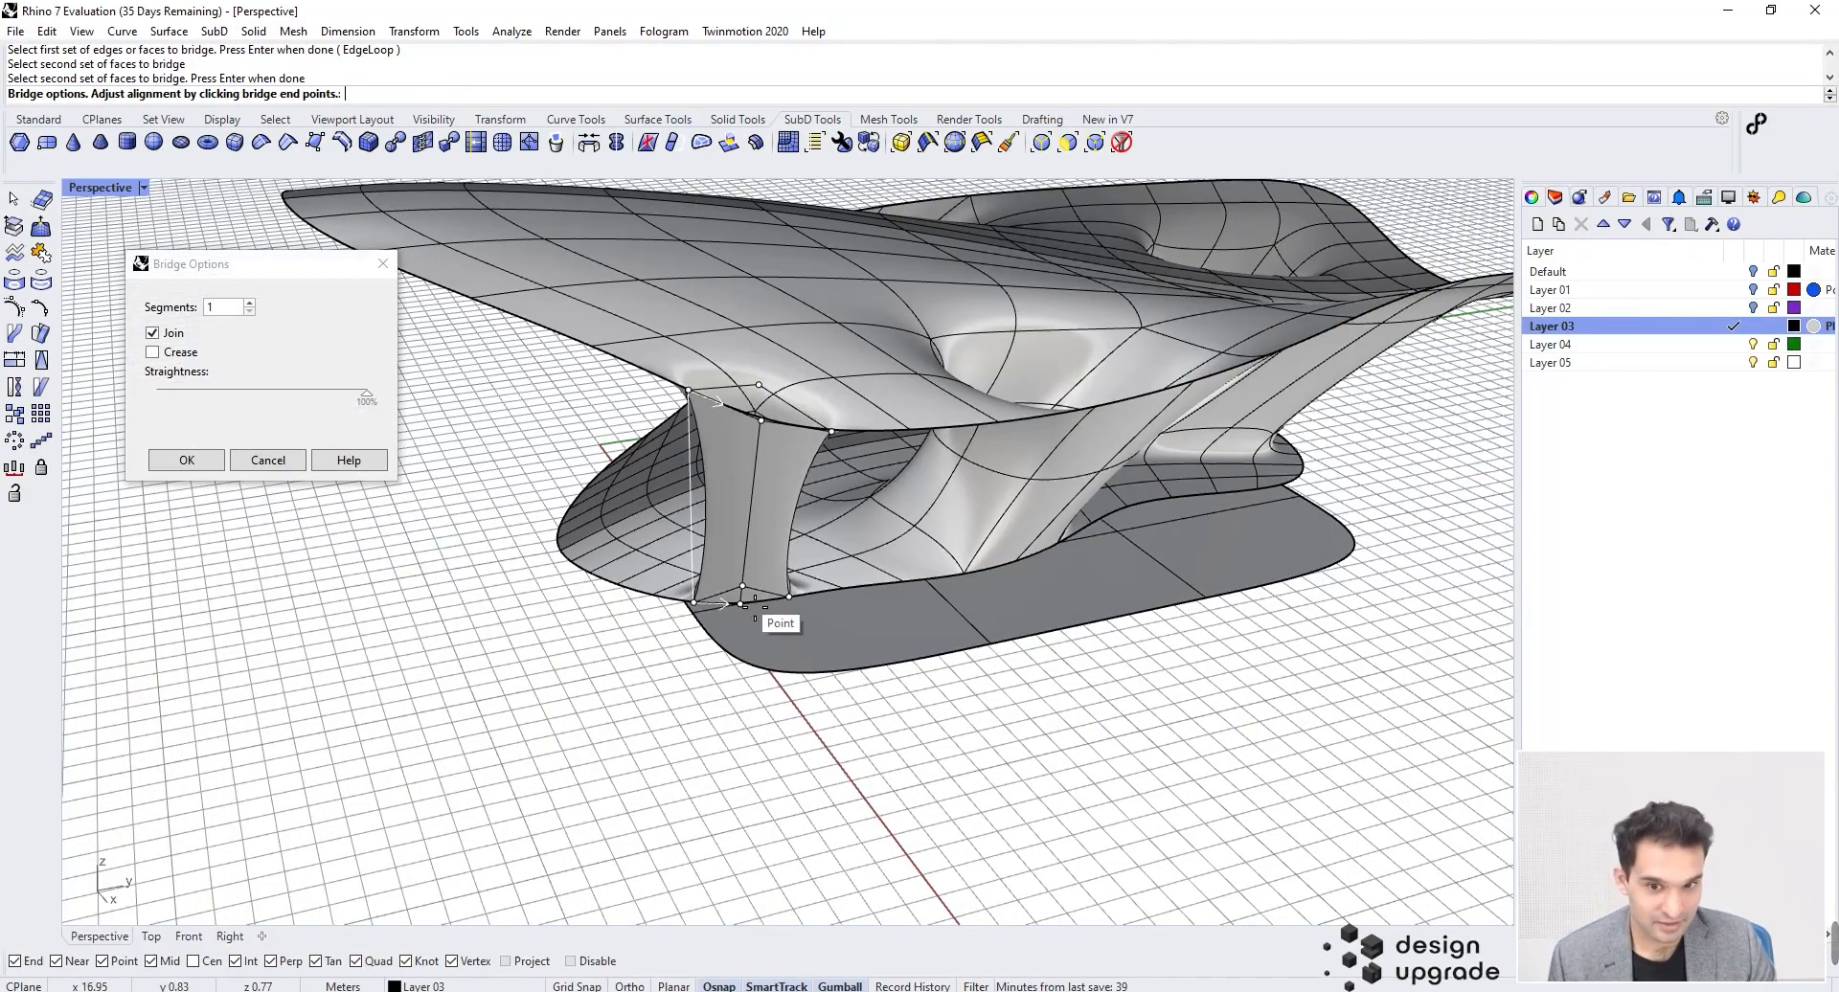
{"action": "right_click_drag", "start_coordinate": [707, 436], "coordinate": [893, 360]}
{"action": "left_click", "coordinate": [160, 464]}
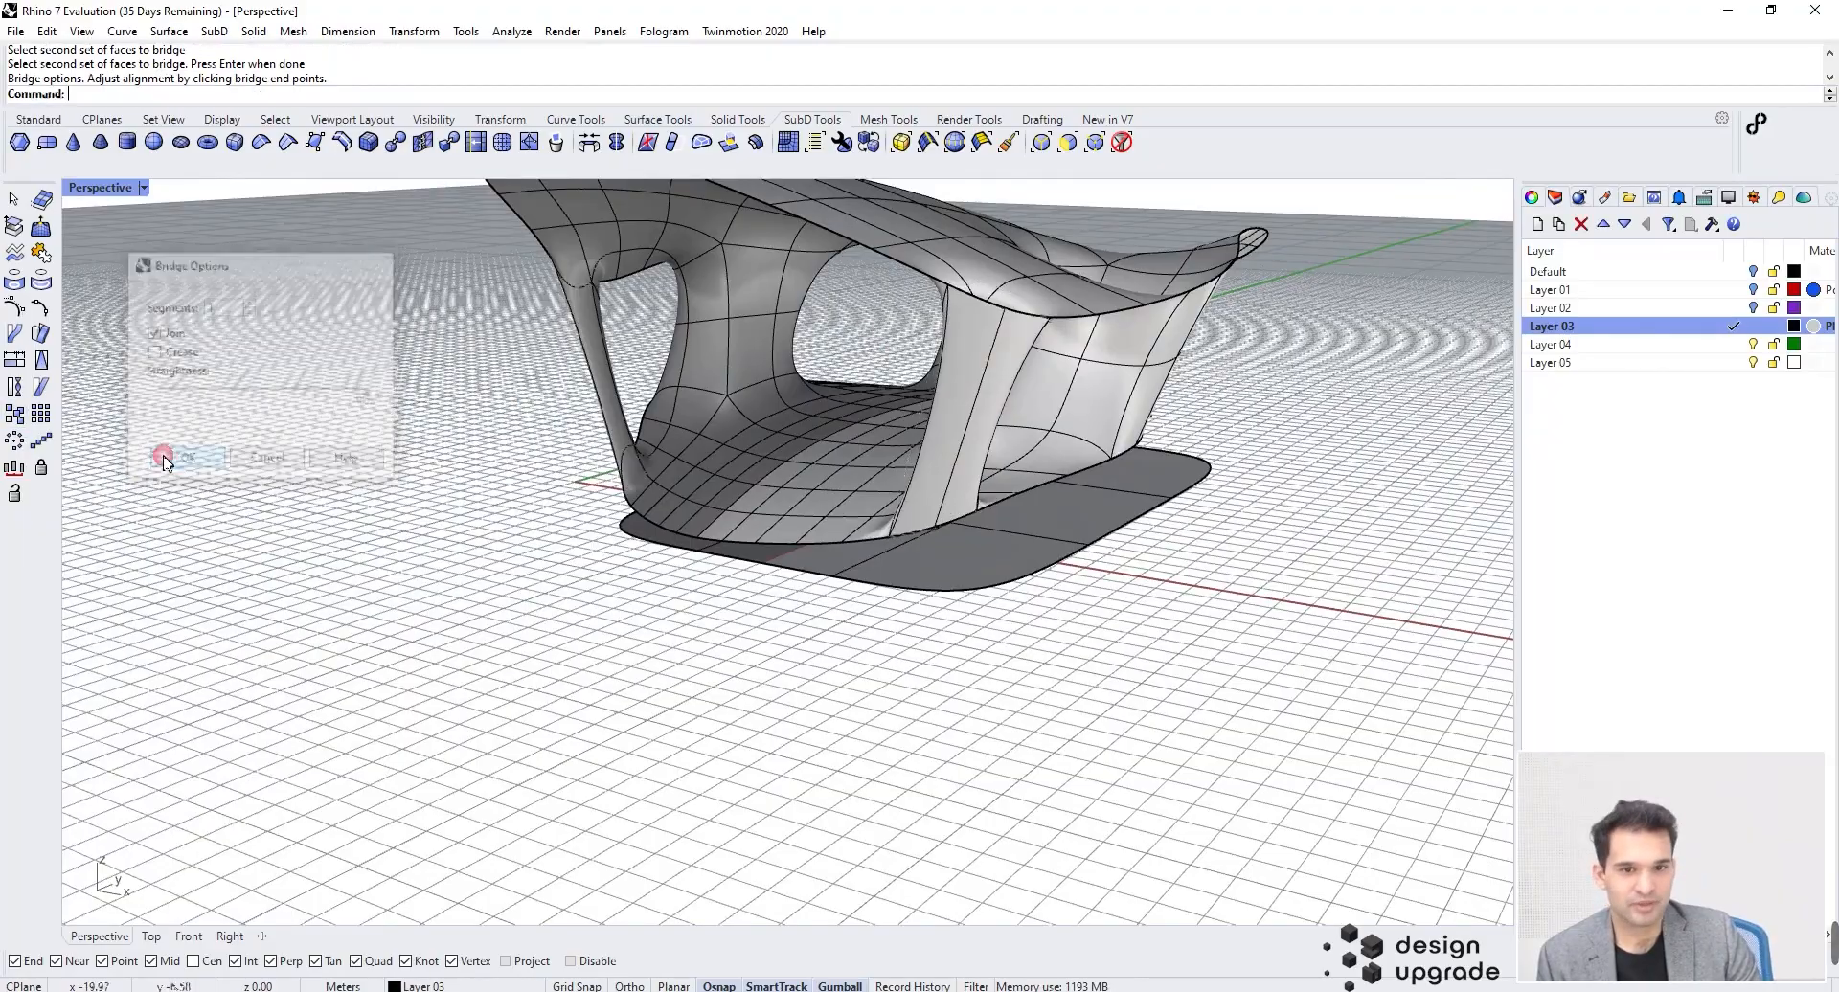
Step: Delete the two outer faces of the new rim column at the high end to open its side
{"action": "right_click_drag", "start_coordinate": [524, 469], "coordinate": [640, 538]}
{"action": "scroll", "coordinate": [657, 513], "scroll_direction": "up", "scroll_amount": 3}
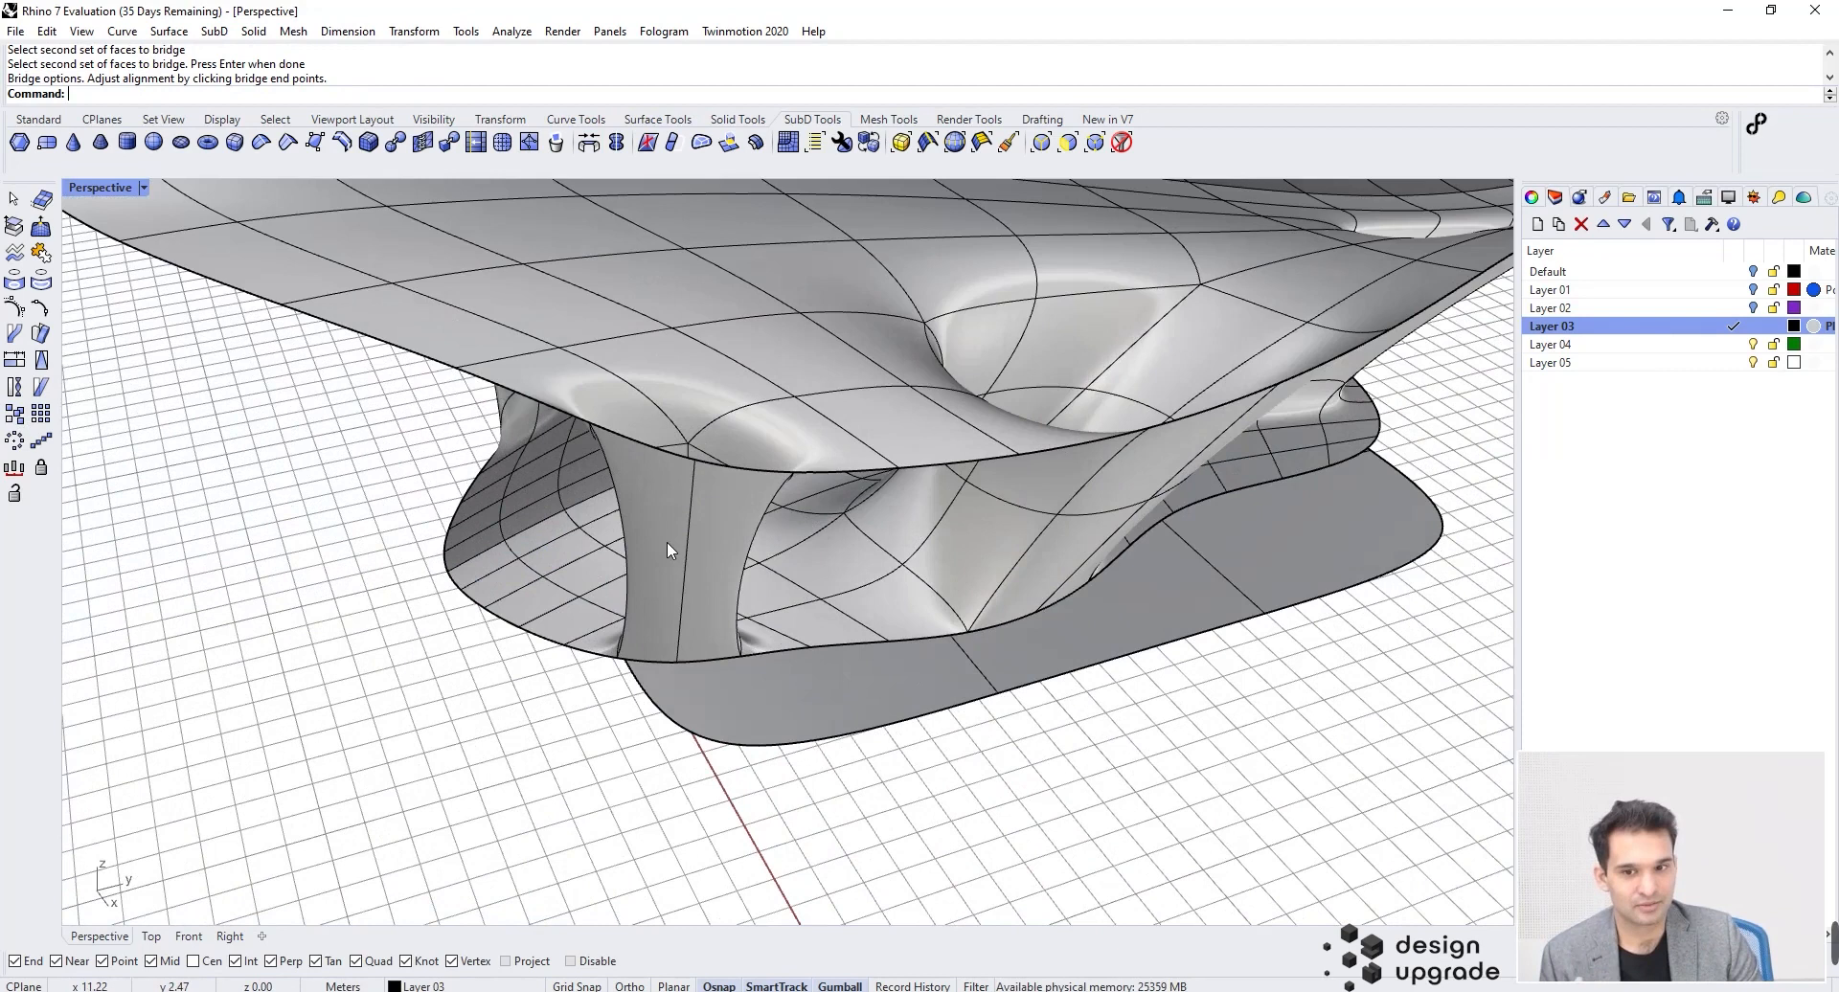
{"action": "left_click", "coordinate": [663, 555], "text": "ctrl+shift"}
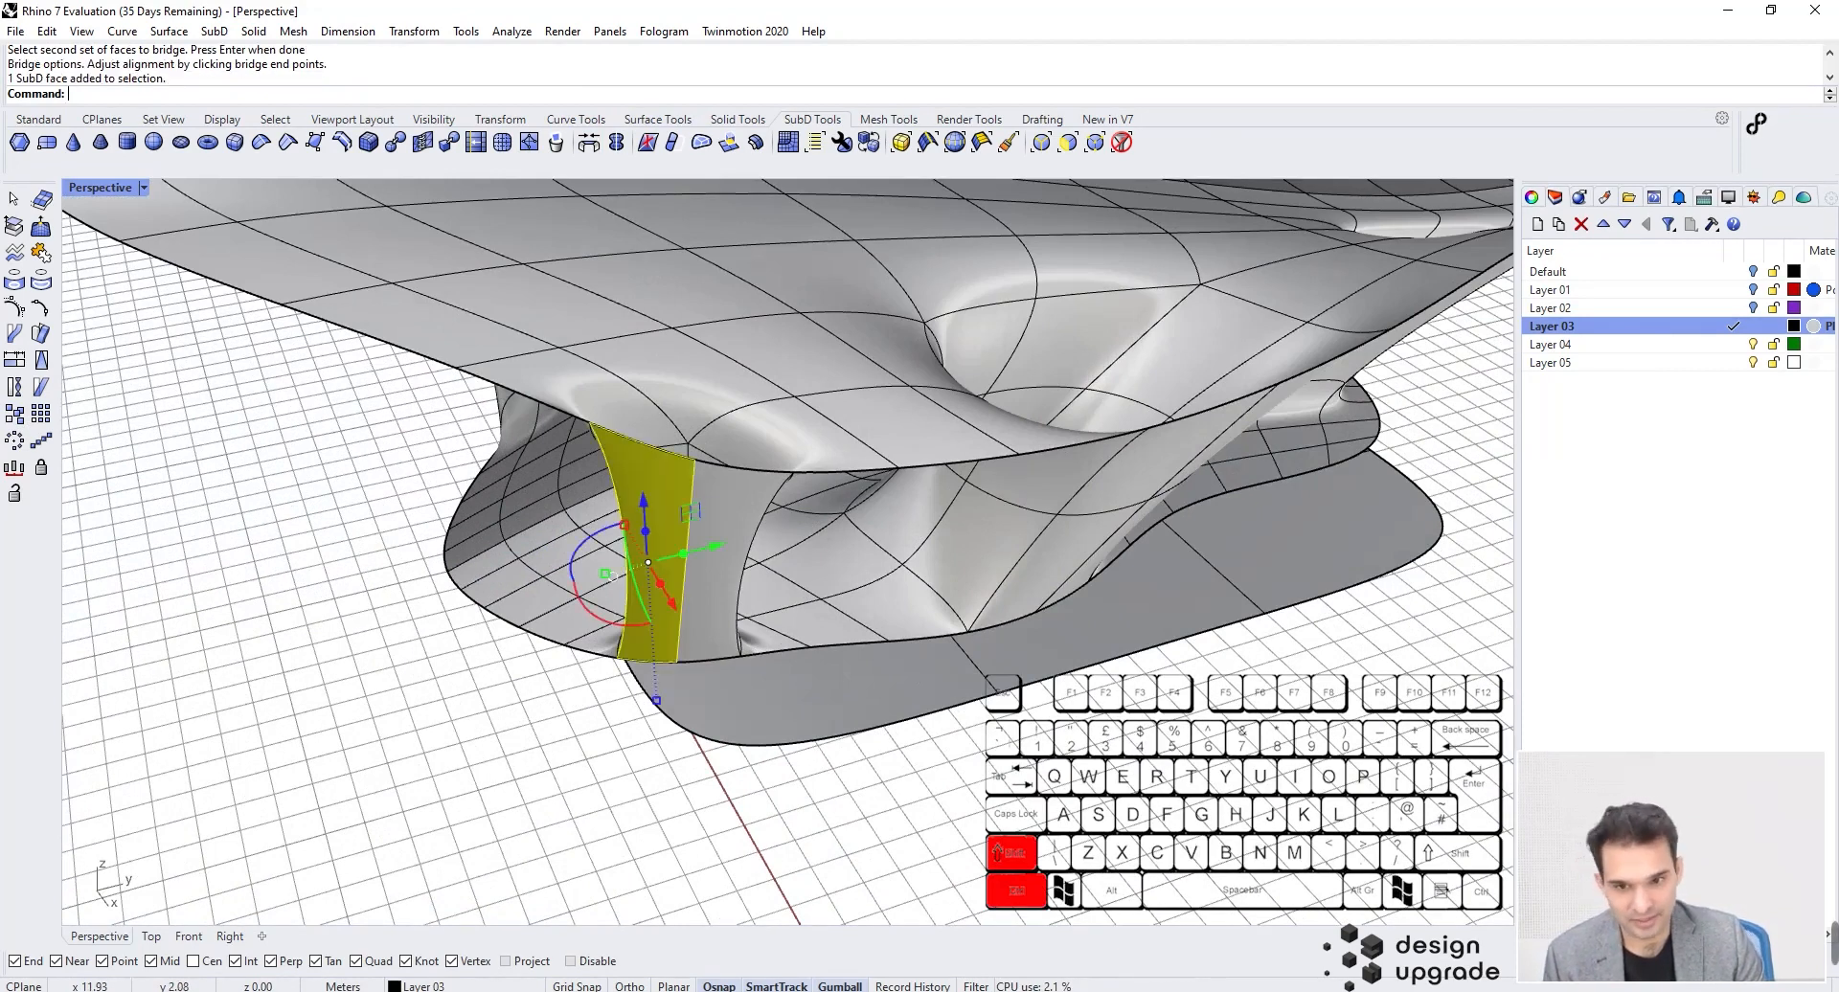
{"action": "left_click", "coordinate": [740, 498], "text": "ctrl+shift"}
{"action": "key", "text": "Delete"}
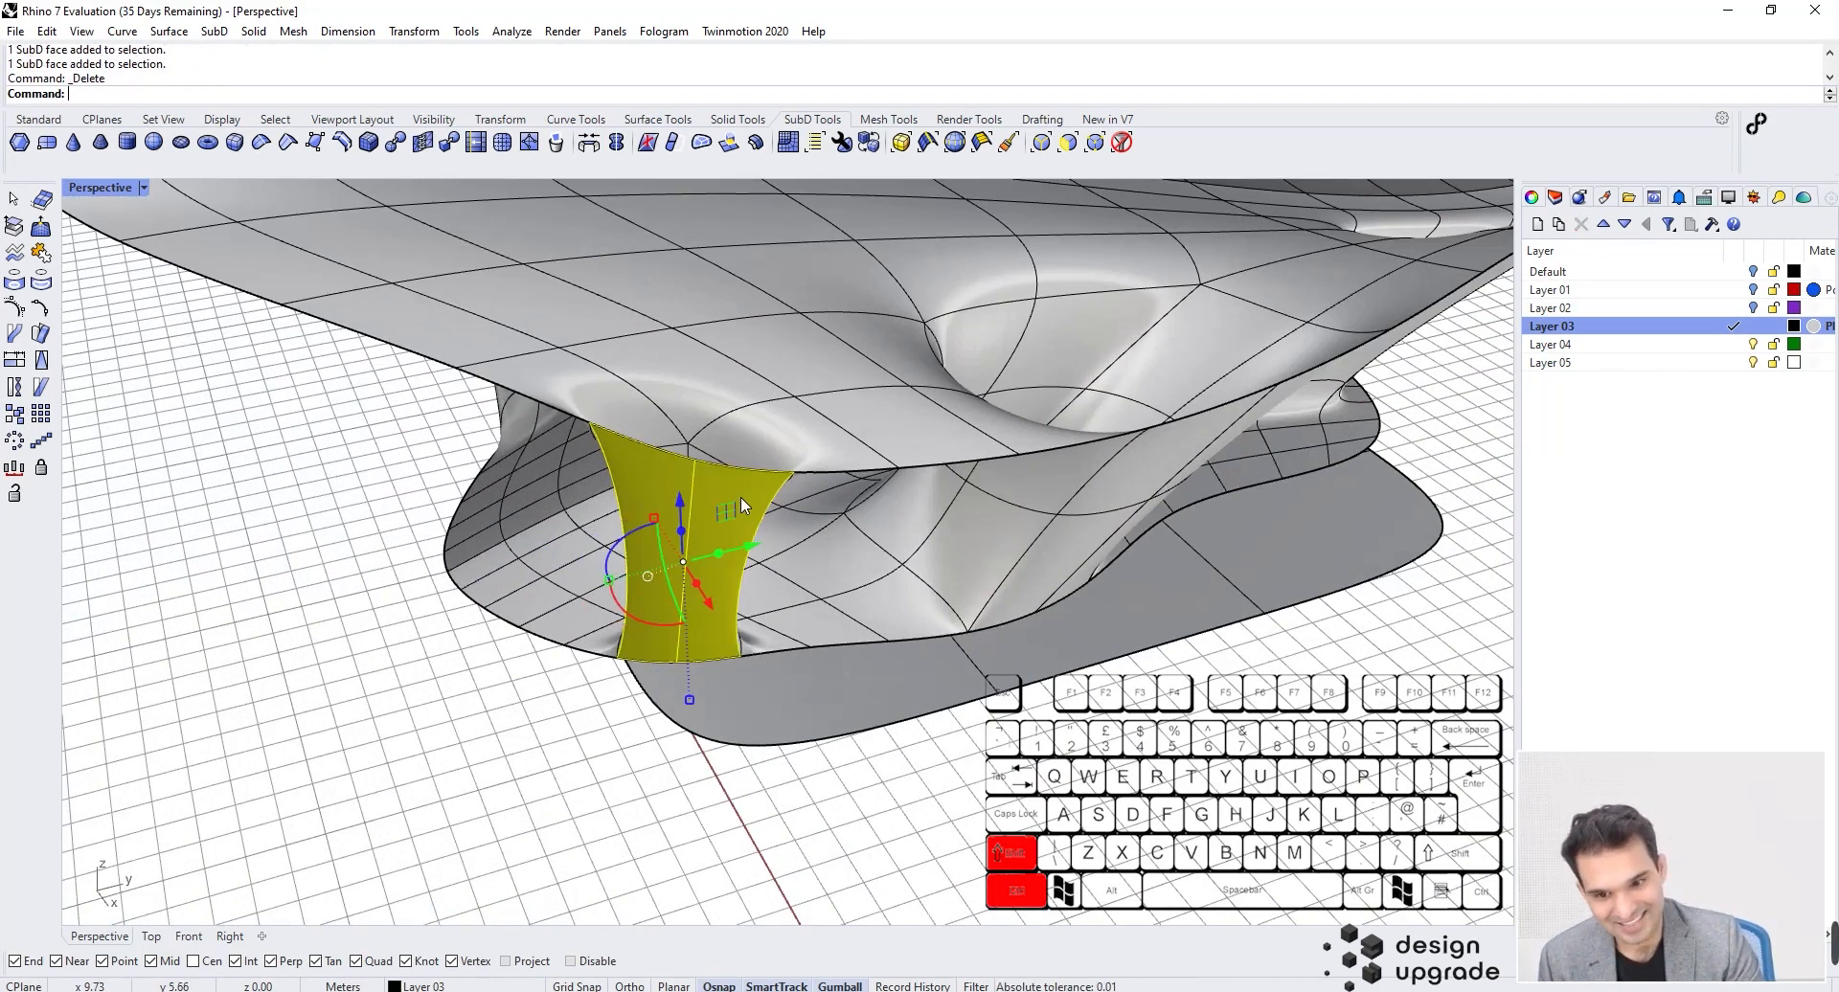
{"action": "right_click_drag", "start_coordinate": [740, 496], "coordinate": [618, 599]}
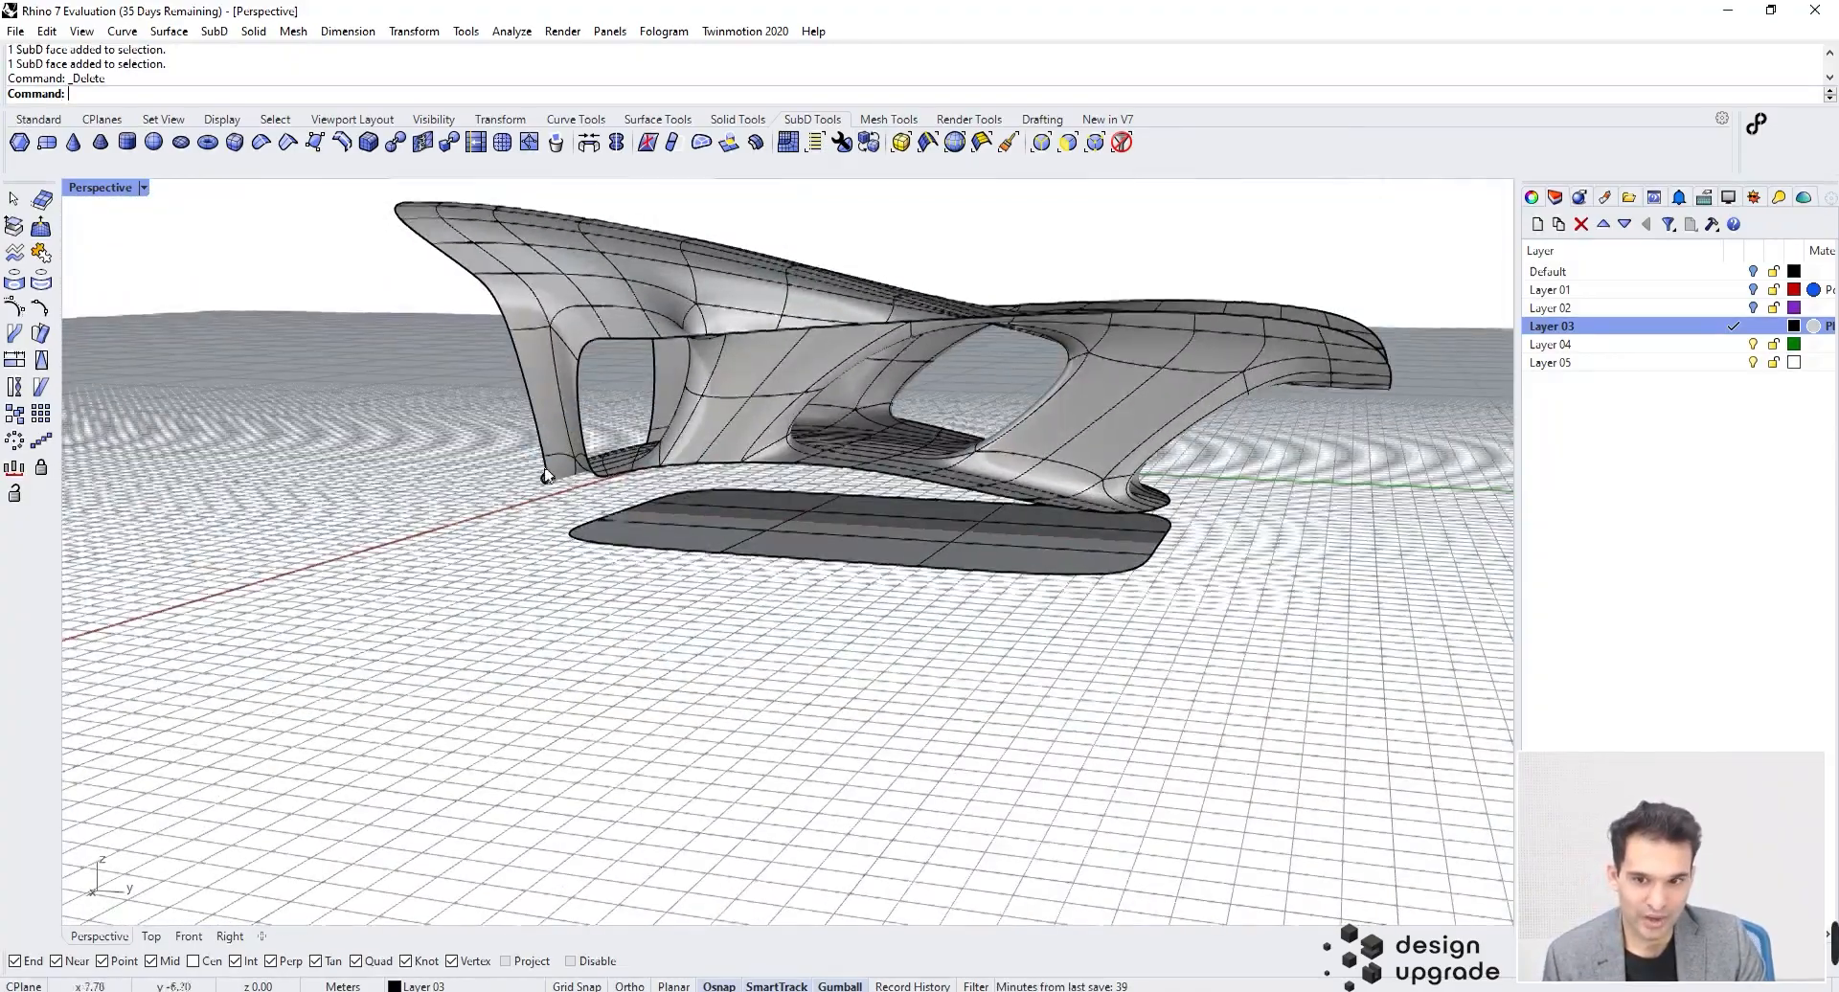
{"action": "scroll", "coordinate": [538, 448], "scroll_direction": "up", "scroll_amount": 4}
{"action": "right_click_drag", "start_coordinate": [578, 383], "coordinate": [645, 352]}
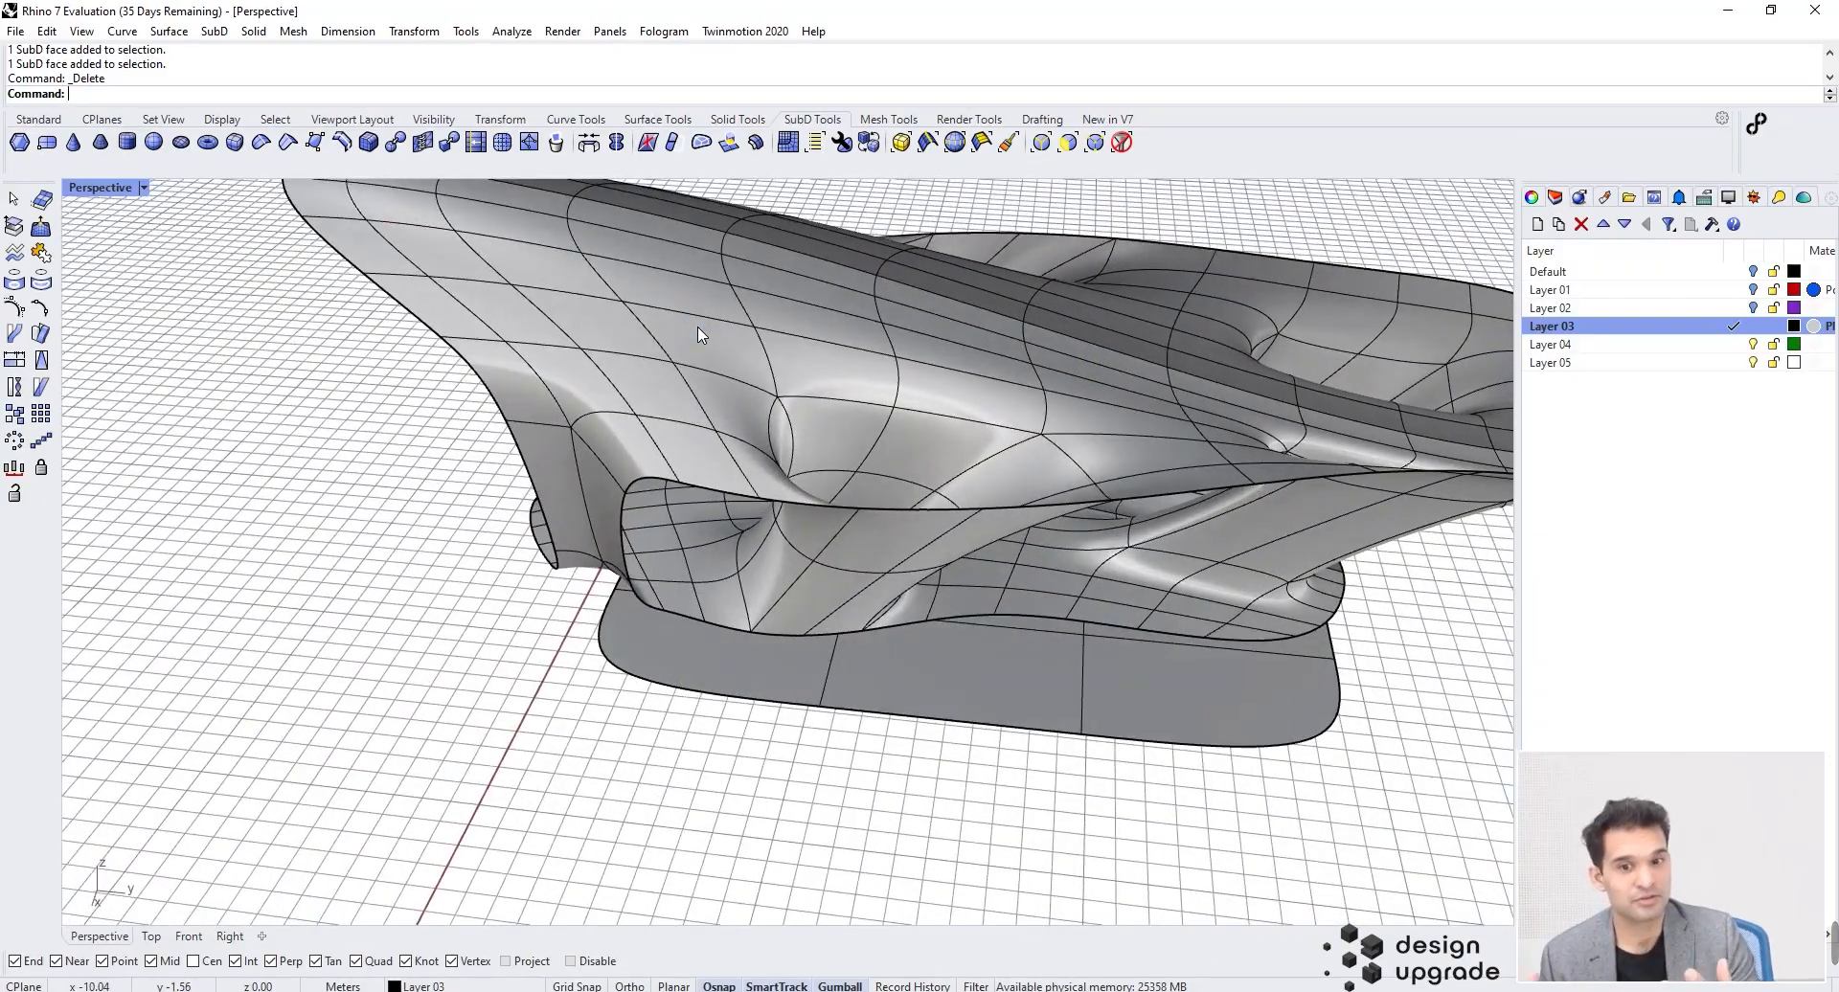
{"action": "scroll", "coordinate": [698, 336], "scroll_direction": "down", "scroll_amount": 5}
{"action": "right_click_drag", "start_coordinate": [608, 801], "coordinate": [613, 567]}
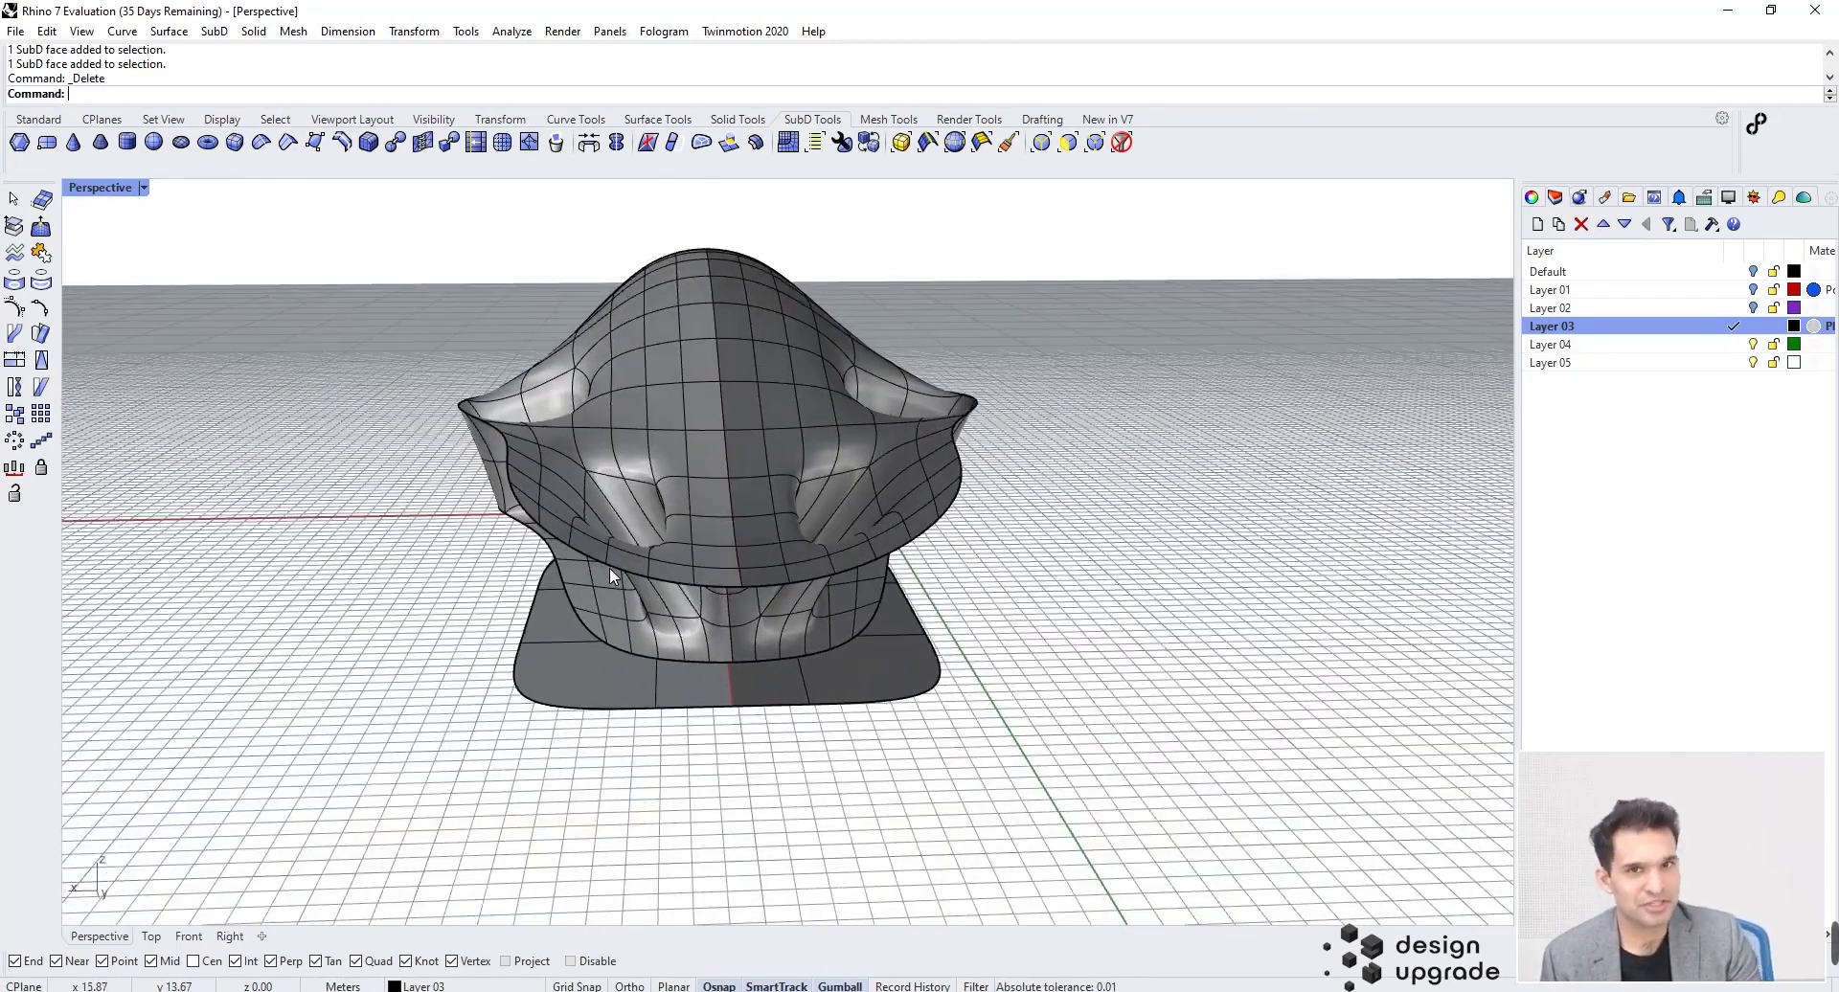